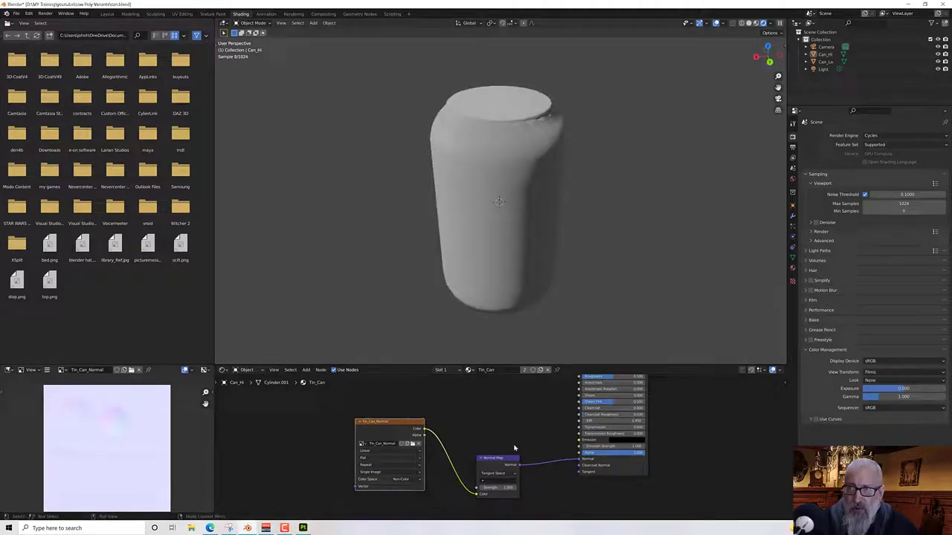
- Export only the selected Can_Lo object as a Wavefront OBJ, overwriting Can Lo.obj in the Low Poly Variants folder
mouse_move(484, 421)
middle_mouse_down()
mouse_move(484, 387)
mouse_move(477, 431)
middle_mouse_up()
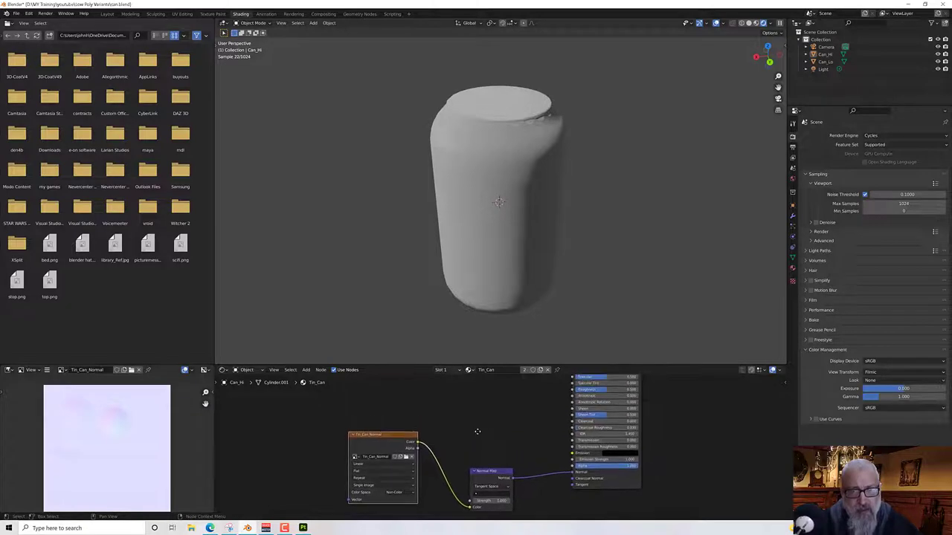
middle_click_drag(509, 278, 506, 263)
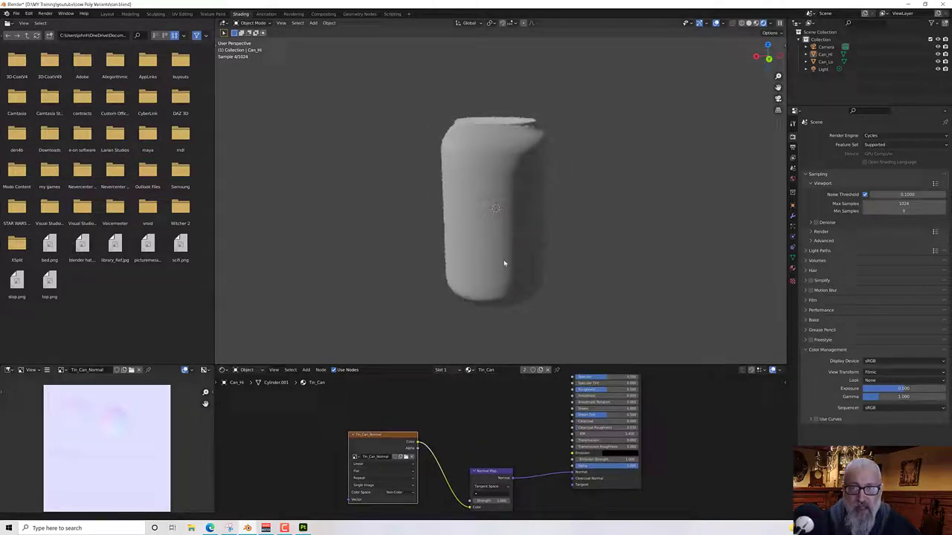
left_click(510, 223)
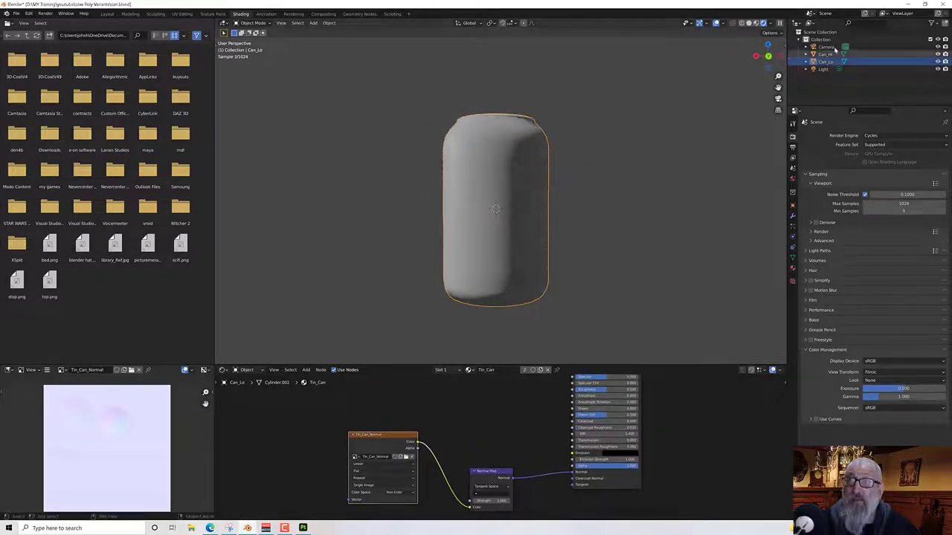
right_click(826, 64)
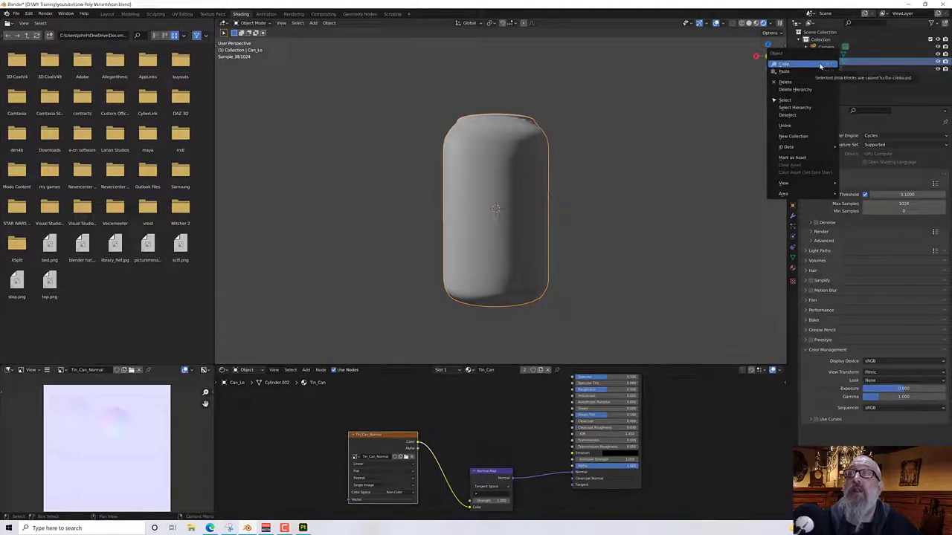
left_click(820, 64)
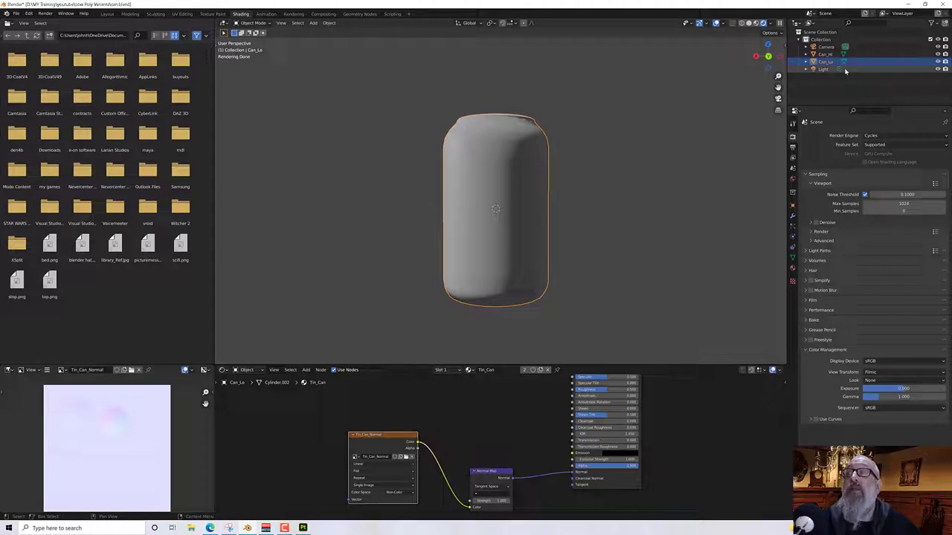
left_click(15, 12)
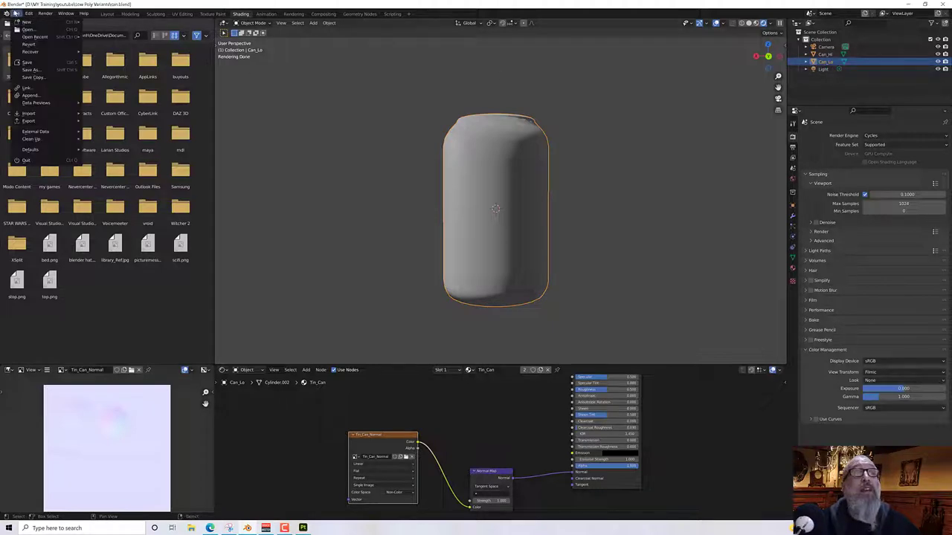
mouse_move(33, 120)
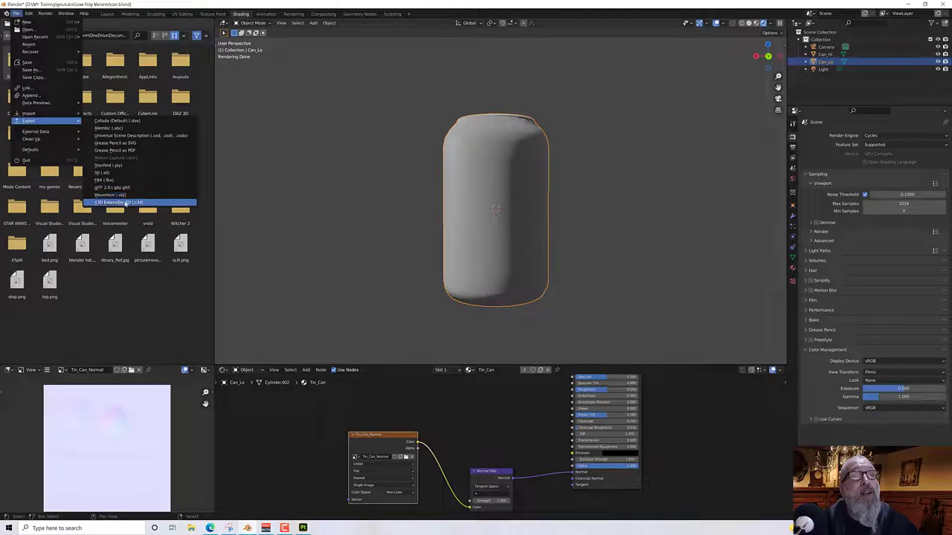
left_click(112, 194)
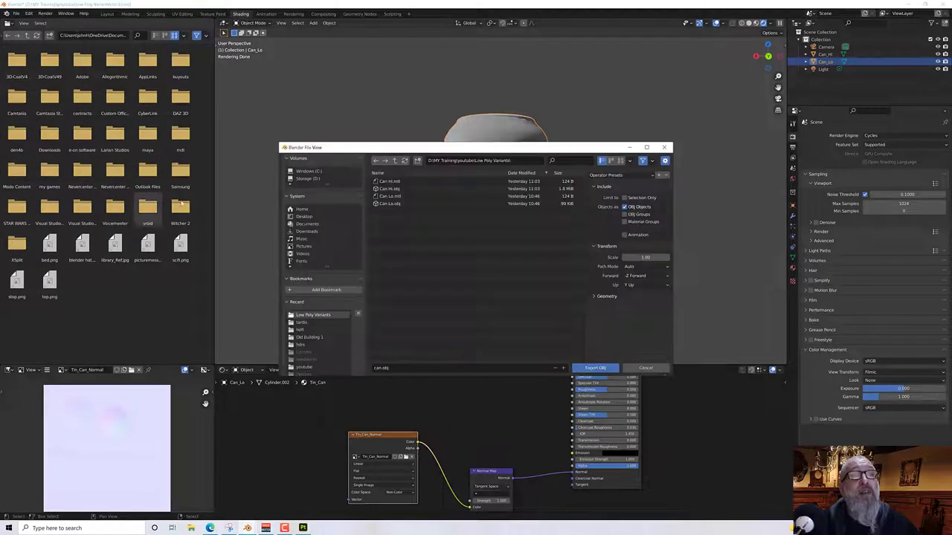
left_click(391, 205)
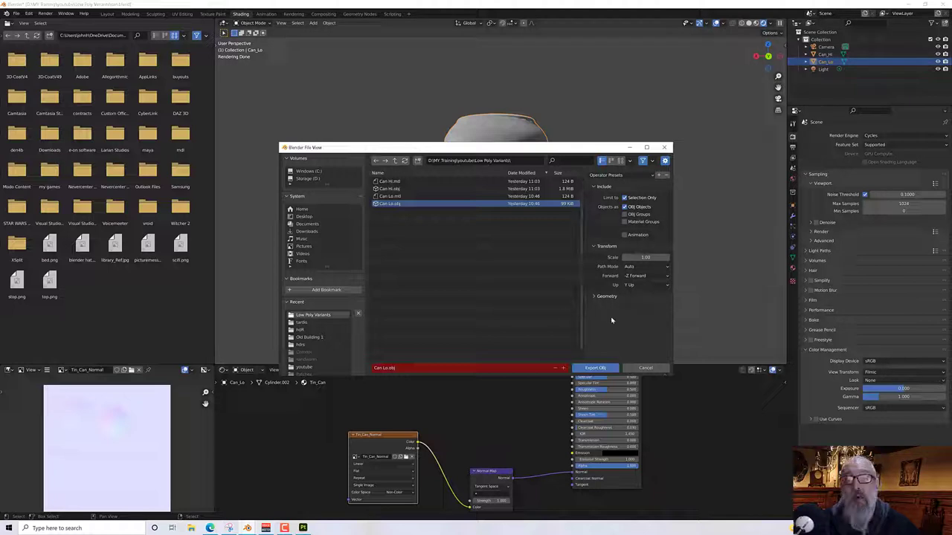
left_click(599, 367)
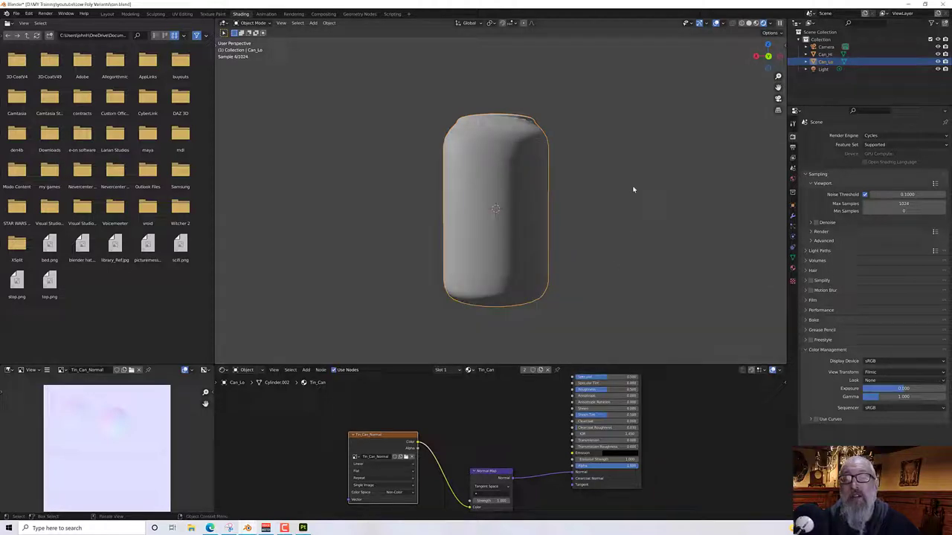
- Export only the Can_Hi object as a Wavefront OBJ, overwriting Can Hi.obj in the Low Poly Variants folder
left_click(824, 54)
left_click(818, 54)
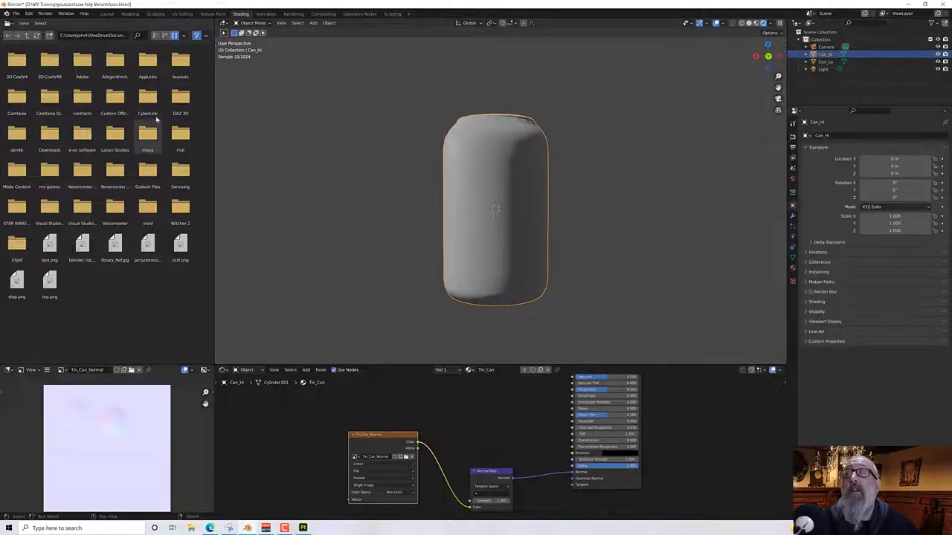
left_click(15, 13)
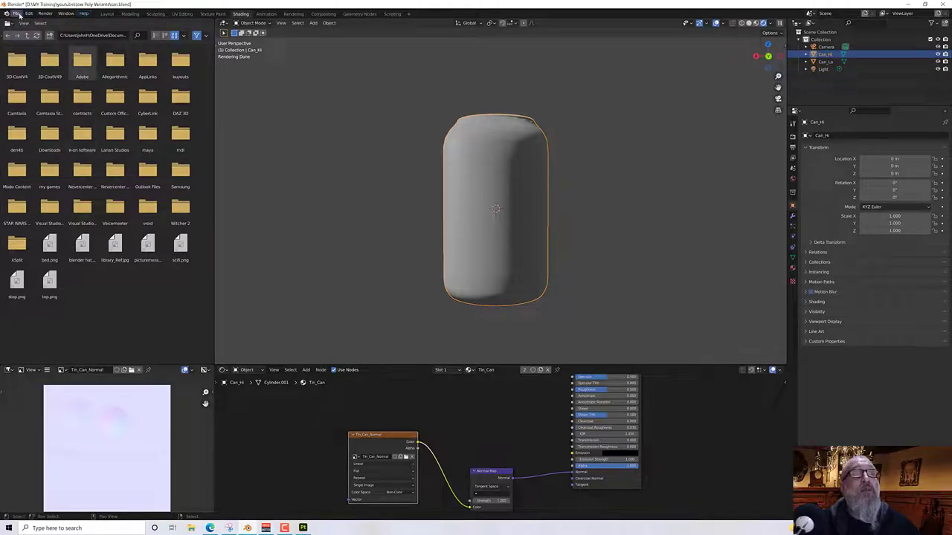
left_click(16, 14)
mouse_move(50, 124)
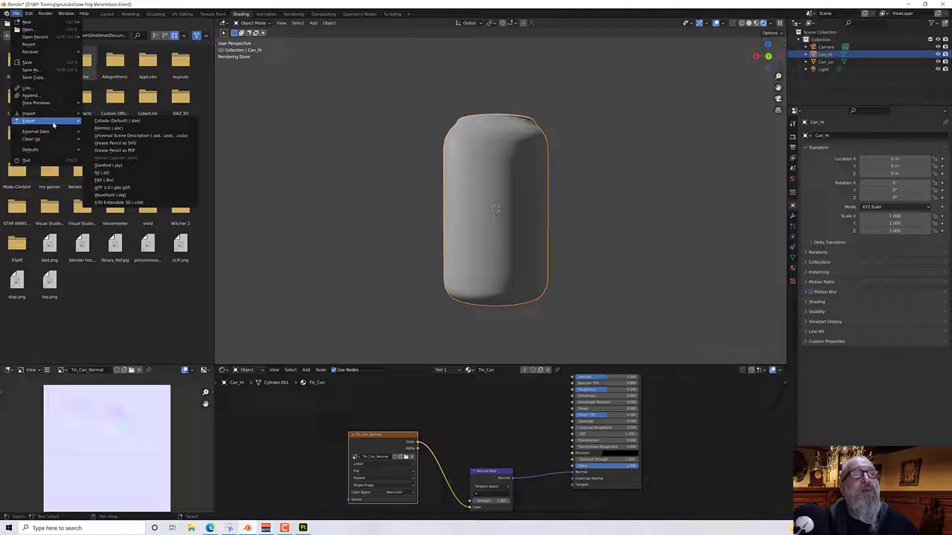
left_click(119, 194)
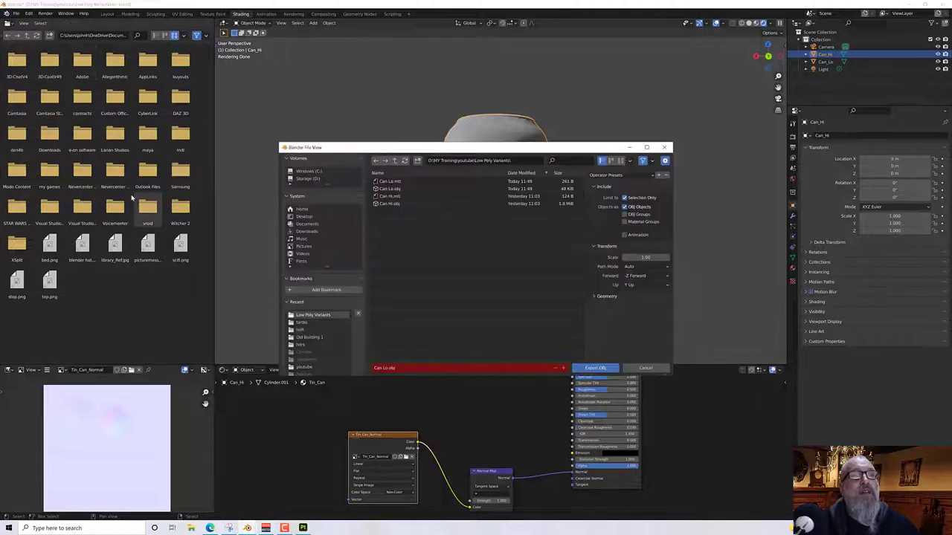
left_click(421, 202)
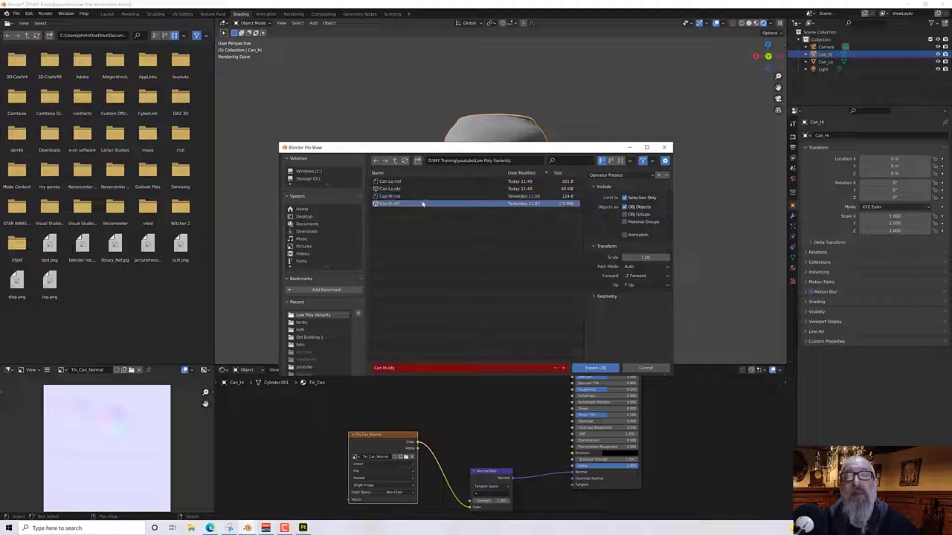
left_click(604, 367)
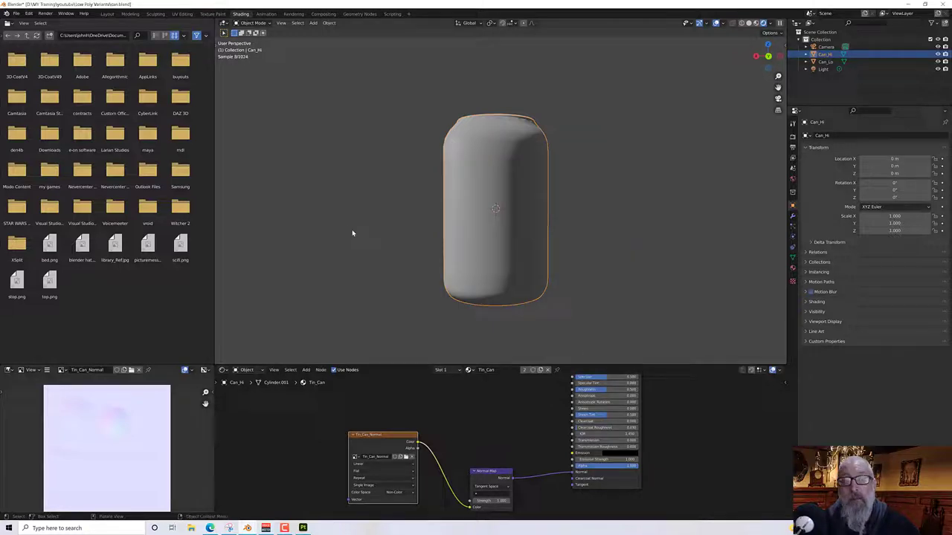
- Switch to Adobe Substance 3D Painter and start a new project with the normal map format set to OpenGL
left_click(303, 527)
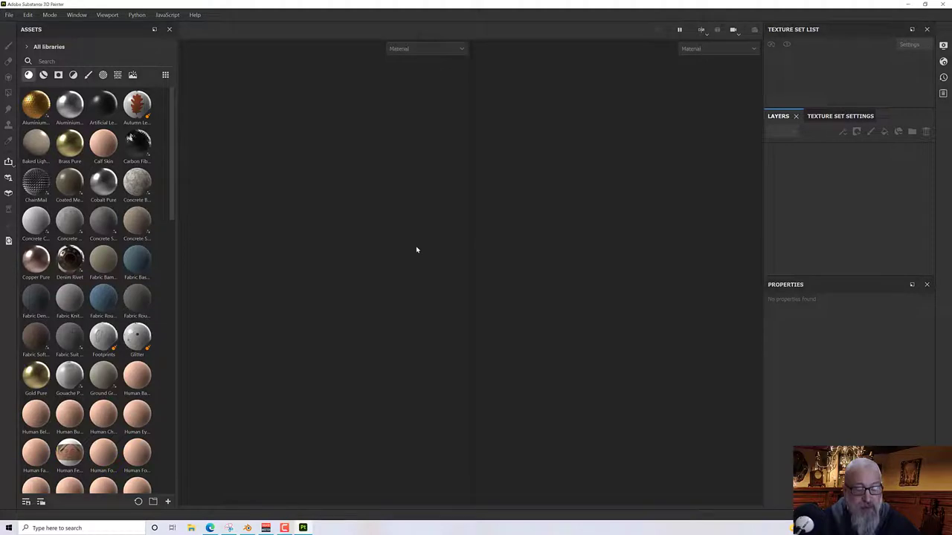
left_click(10, 16)
left_click(14, 17)
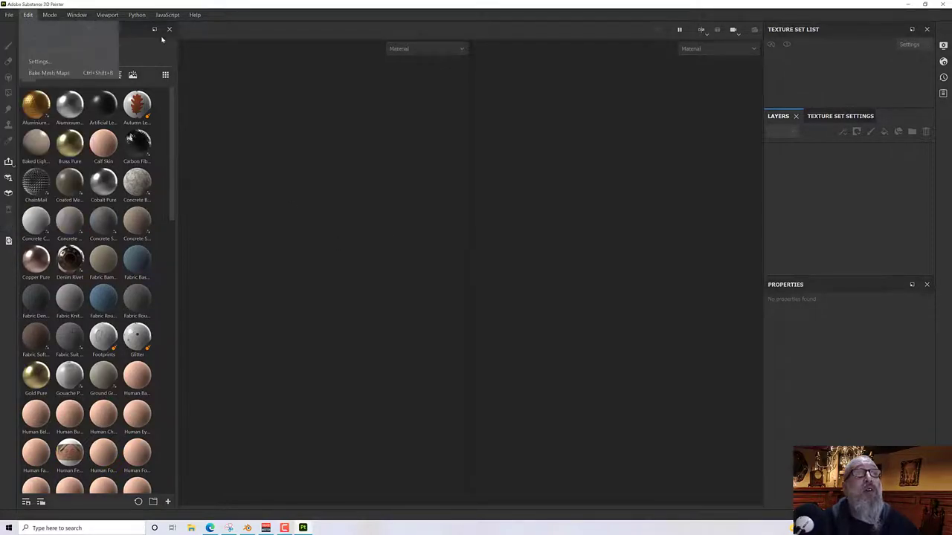
left_click(12, 16)
left_click(28, 30)
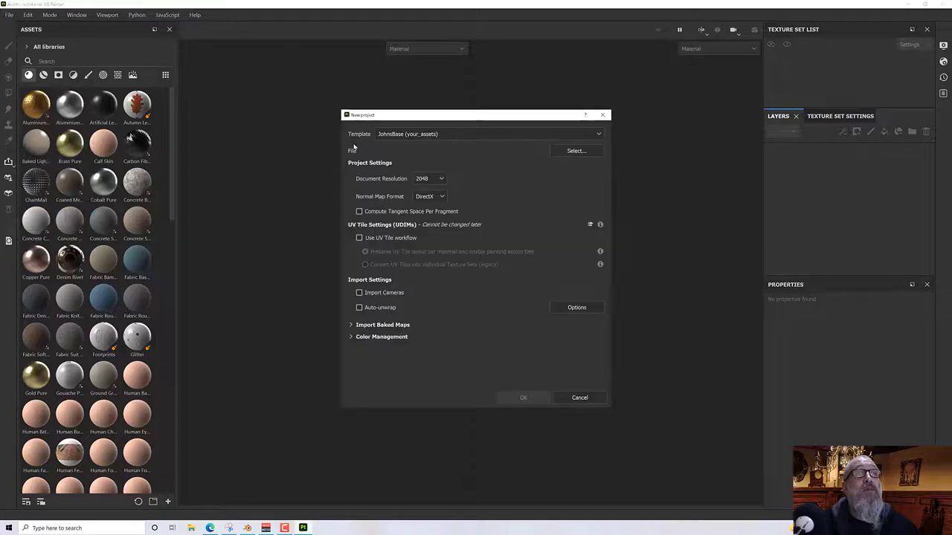
left_click(418, 198)
left_click(434, 217)
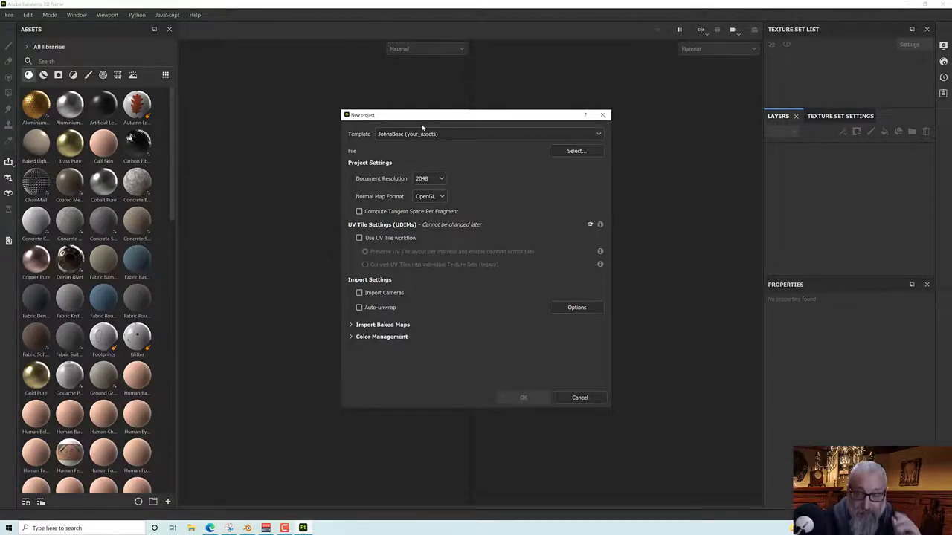
- Choose Can Lo.obj as the project's mesh file and create the project
left_click(576, 152)
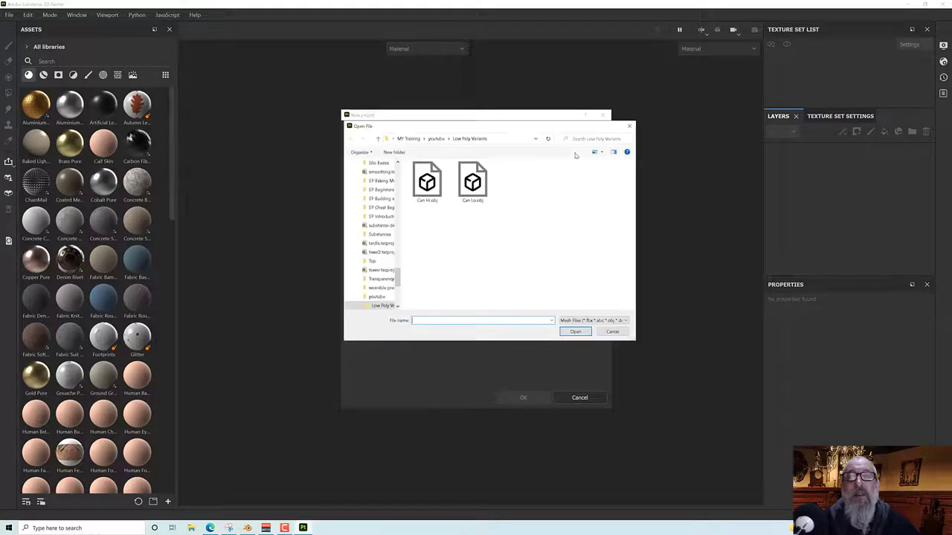
double_click(471, 183)
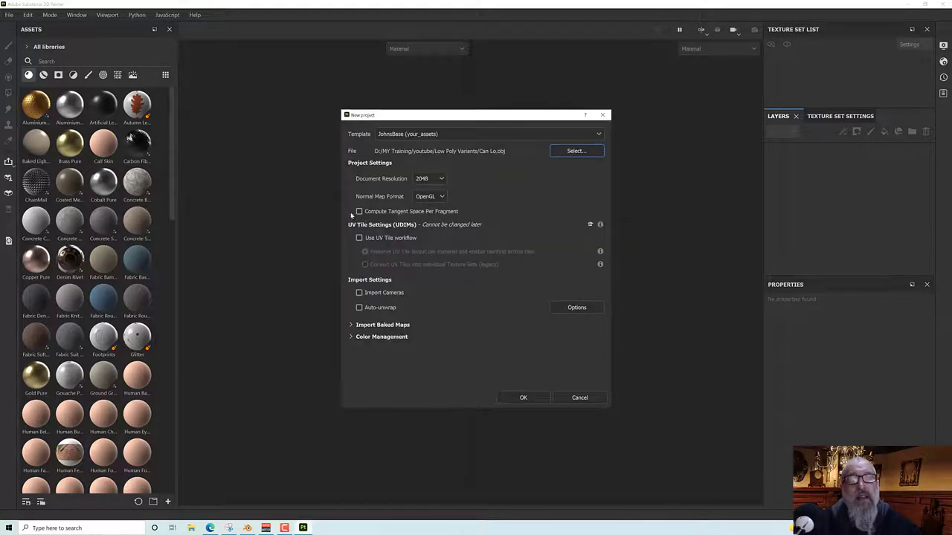
left_click(523, 400)
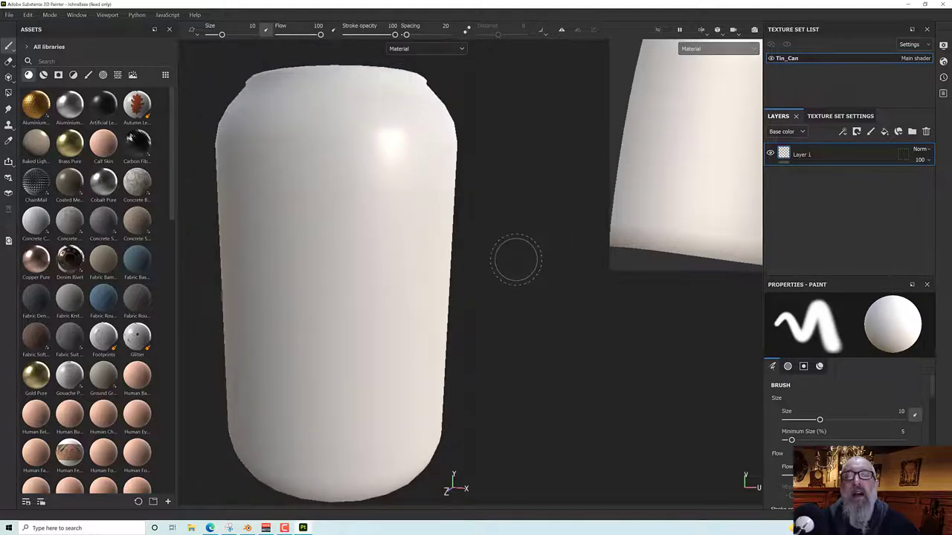
- Open the mesh map baking settings for the Tin_Can texture set and load Can Hi.obj as the high definition mesh
scroll(431, 267, "down", 3)
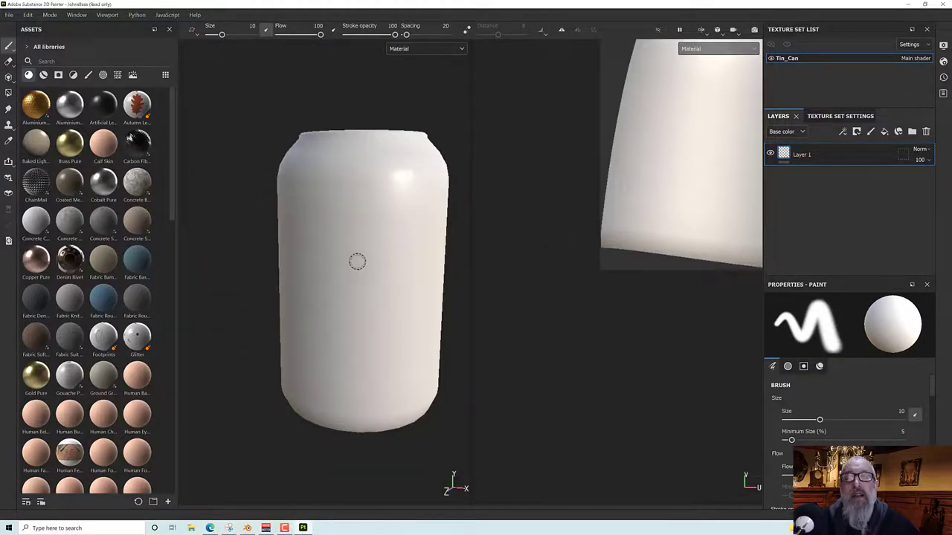
left_click_drag(371, 262, 421, 294, "alt")
scroll(421, 293, "up", 2)
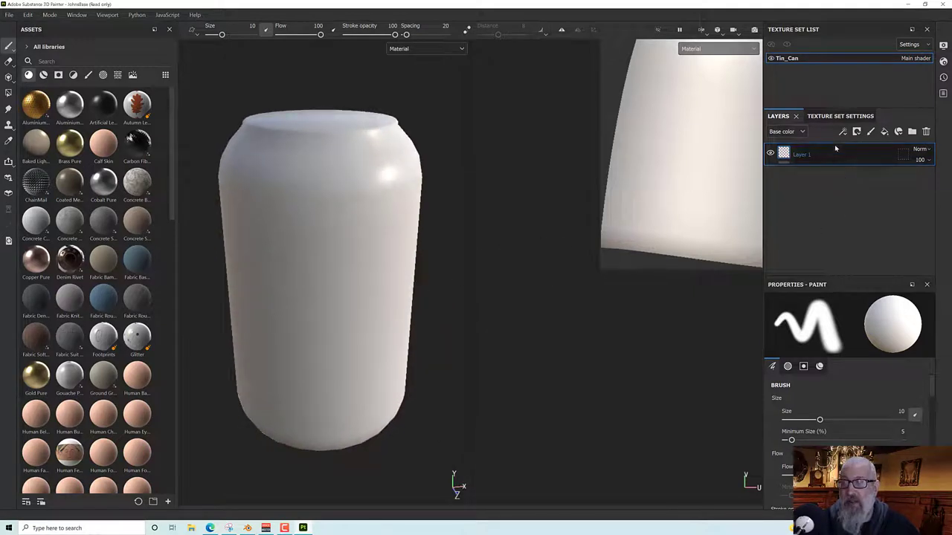
left_click(832, 118)
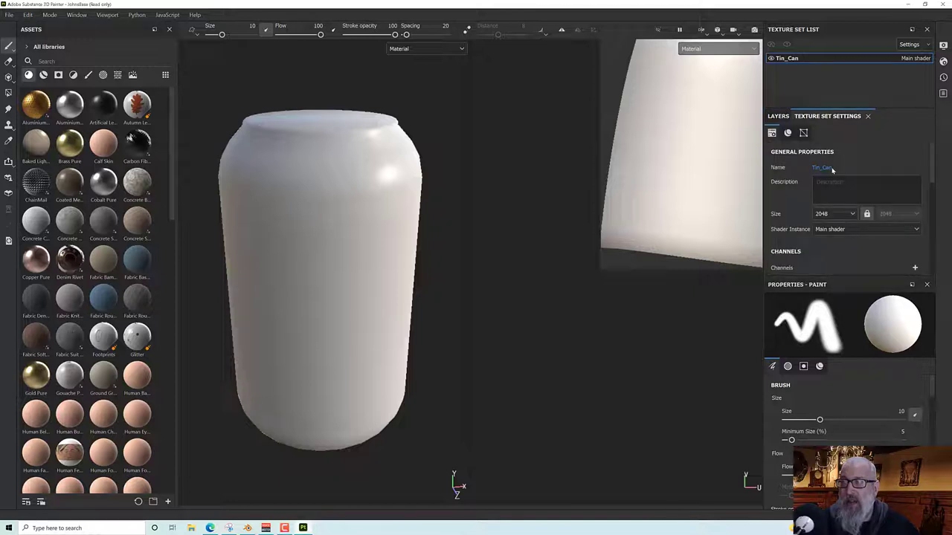
left_click(803, 133)
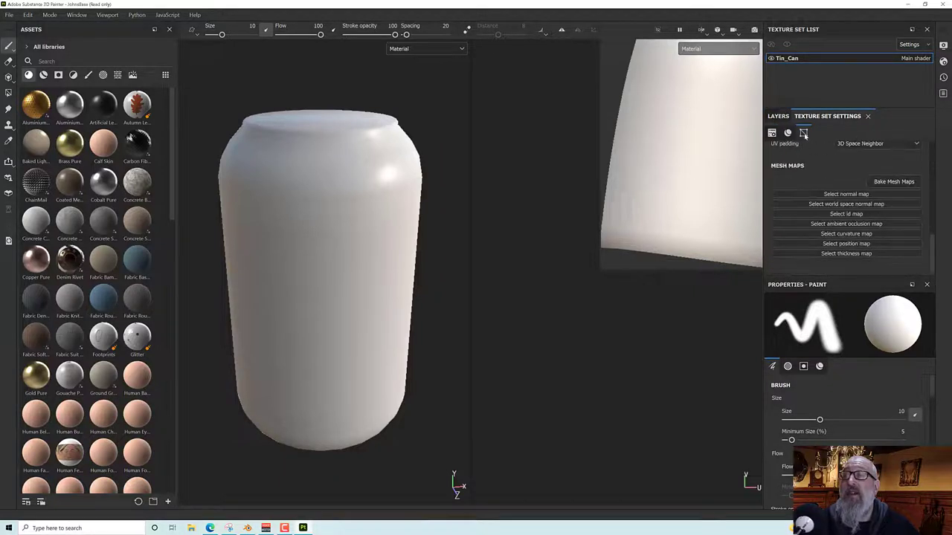
left_click(885, 182)
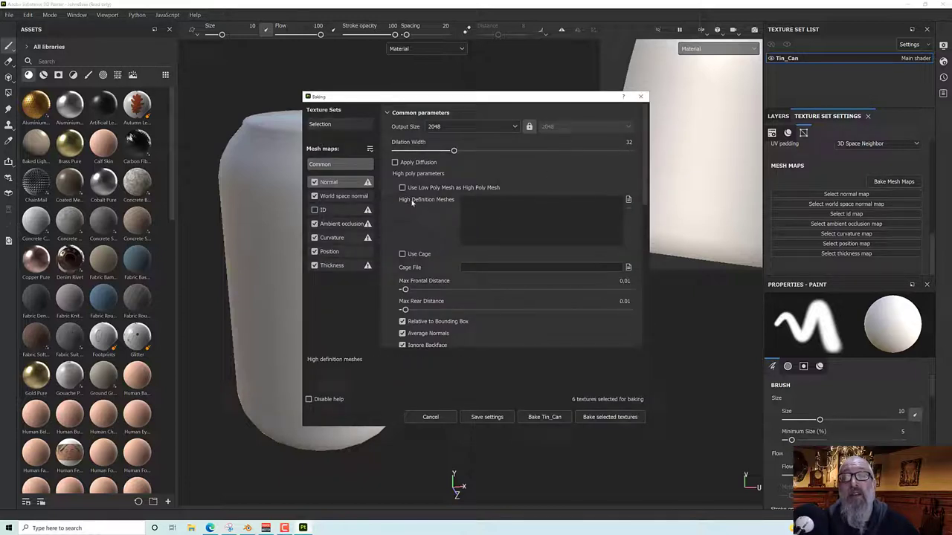
left_click(628, 200)
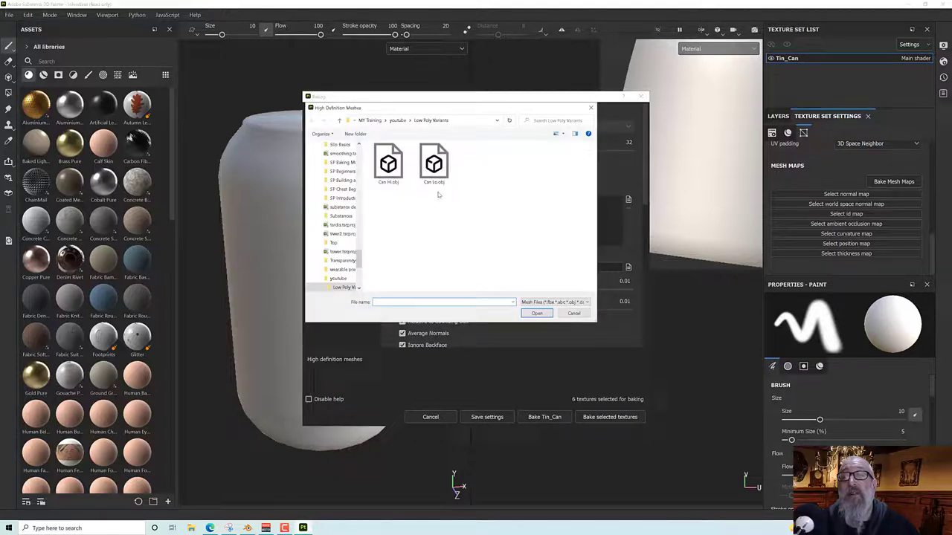
double_click(395, 172)
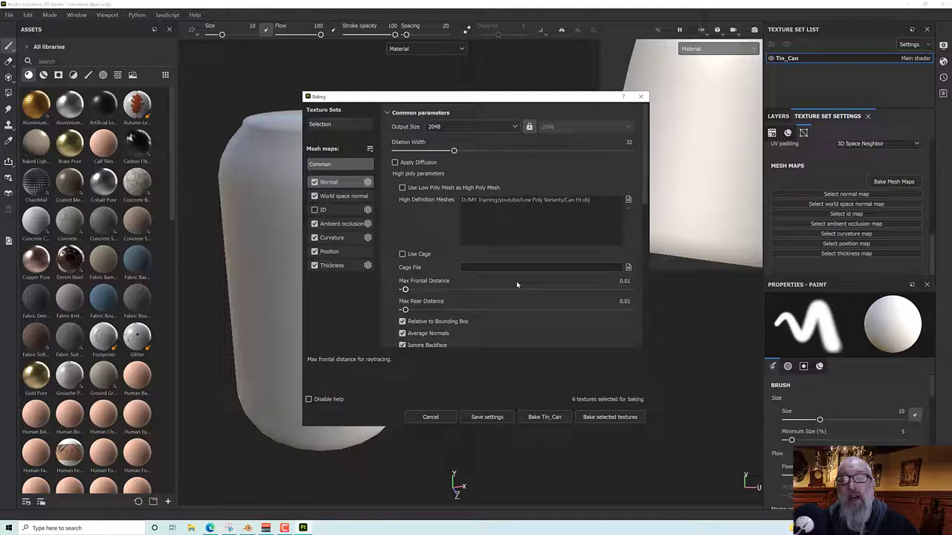
- Bake the normal, world space normal, ambient occlusion, curvature, position and thickness maps for Tin_Can, and inspect the can
scroll(506, 275, "down", 5)
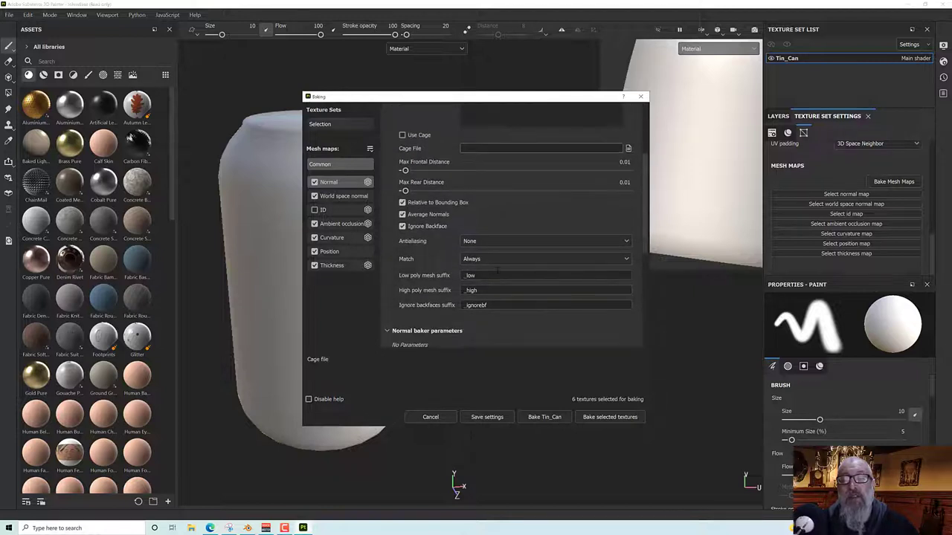
scroll(496, 270, "up", 5)
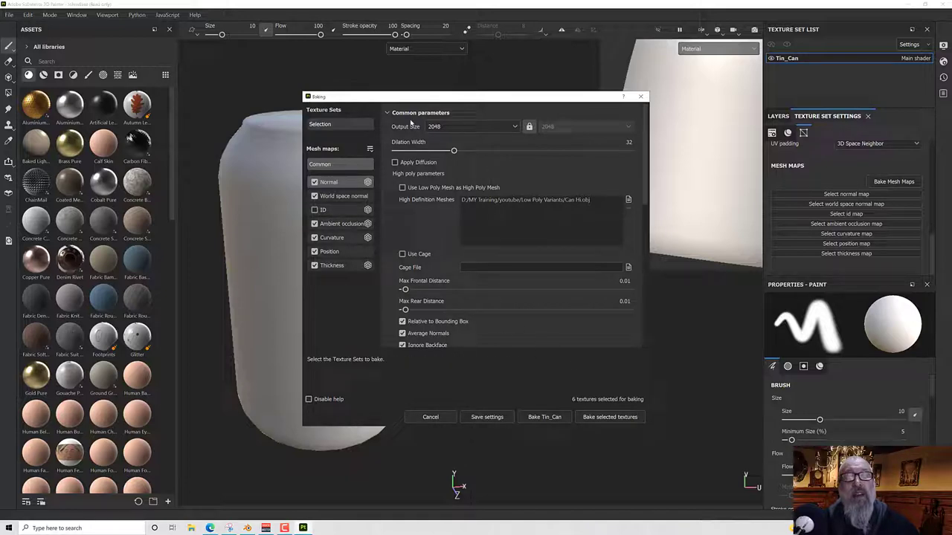
left_click(604, 417)
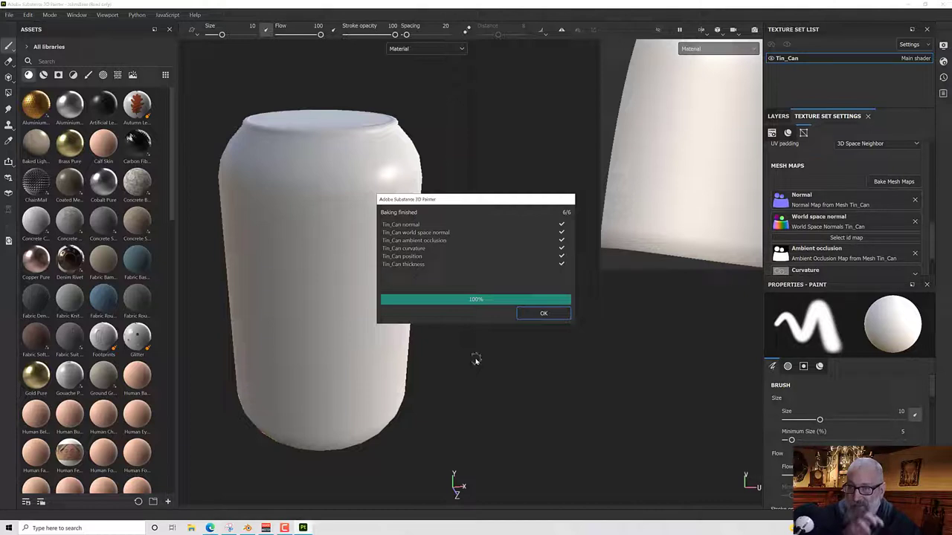
left_click(561, 316)
mouse_move(371, 222)
left_mouse_down("alt")
mouse_move(377, 261)
mouse_move(358, 245)
left_mouse_up("alt")
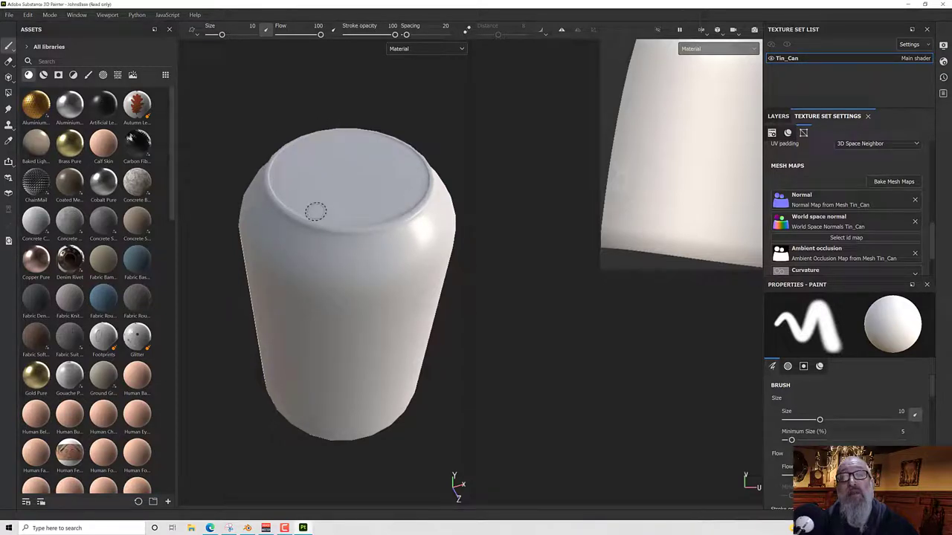
mouse_move(385, 250)
left_mouse_down("alt")
mouse_move(348, 255)
mouse_move(309, 208)
mouse_move(355, 233)
mouse_move(353, 212)
mouse_move(365, 213)
left_mouse_up("alt")
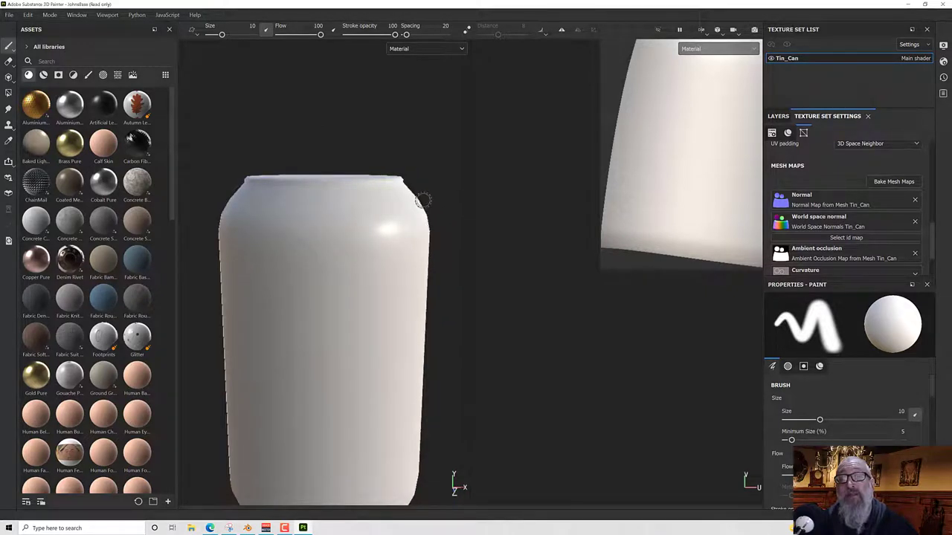
- Inspect the baked can up close and switch the viewport to show the 3D view only
right_click_drag(419, 197, 419, 233, "alt")
middle_click_drag(418, 233, 418, 175, "alt")
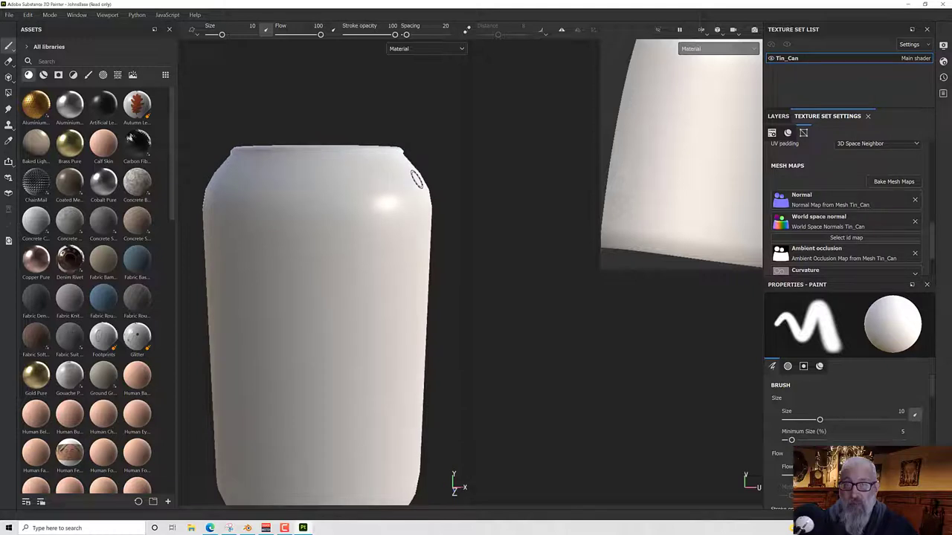
mouse_move(418, 131)
left_mouse_down("alt")
mouse_move(416, 151)
mouse_move(432, 141)
left_mouse_up("alt")
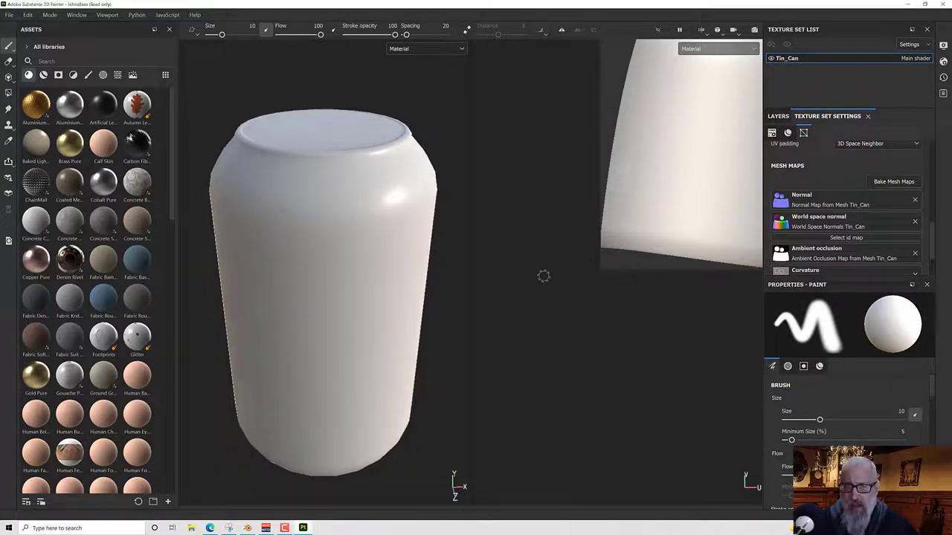
scroll(571, 266, "down", 1)
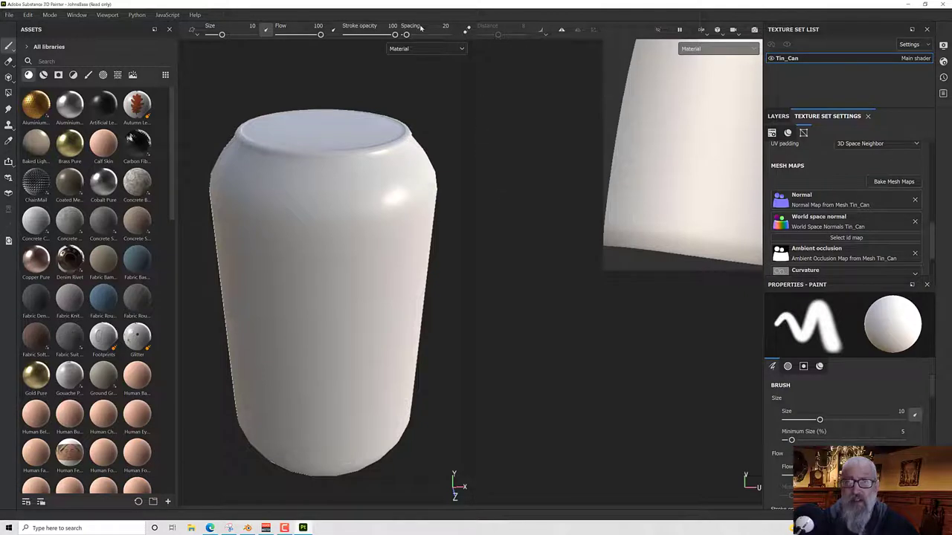
left_click(411, 49)
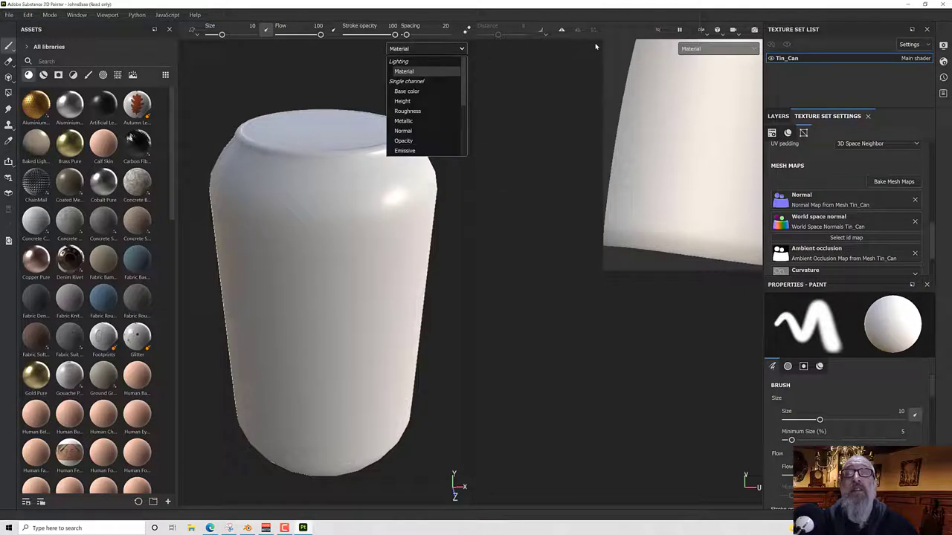
left_click(701, 31)
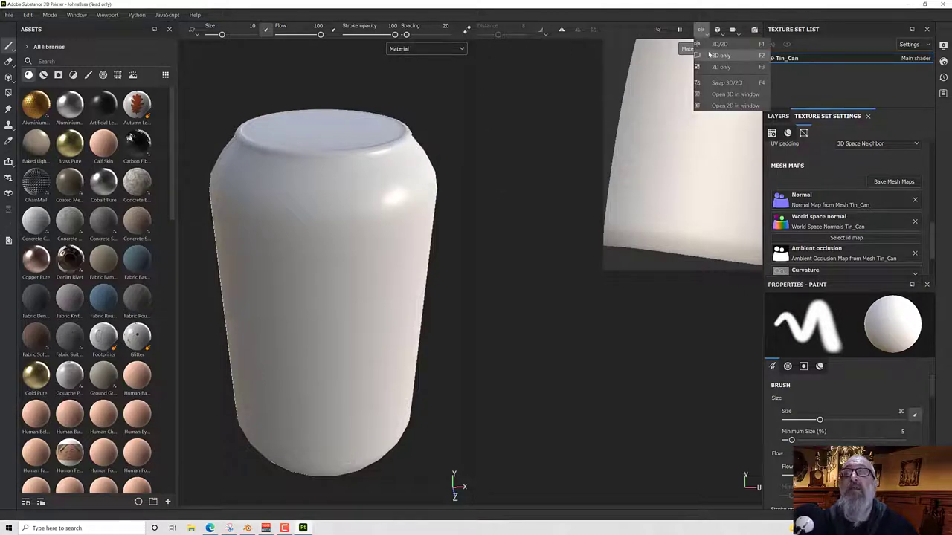
left_click(710, 54)
- Display the baked Normal mesh map on the can and inspect it around the top
left_click(698, 50)
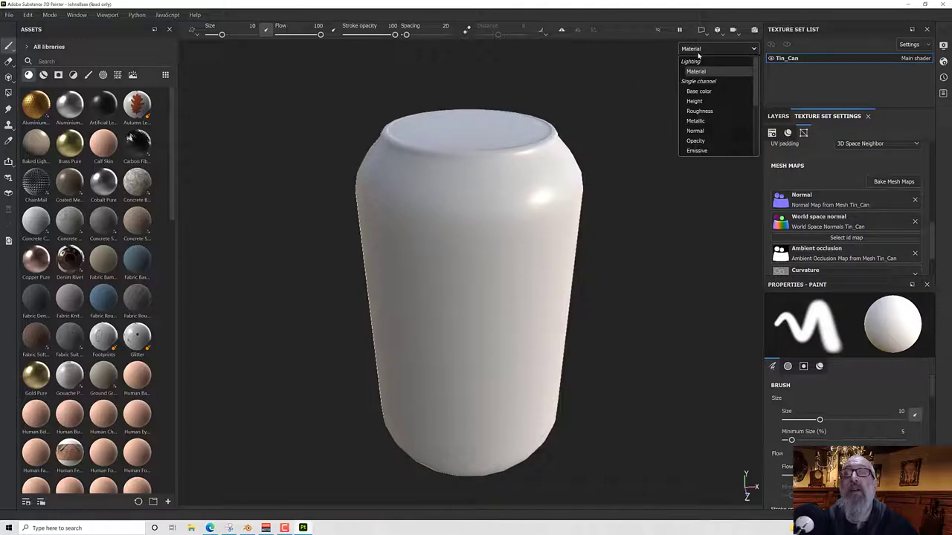
scroll(700, 85, "down", 5)
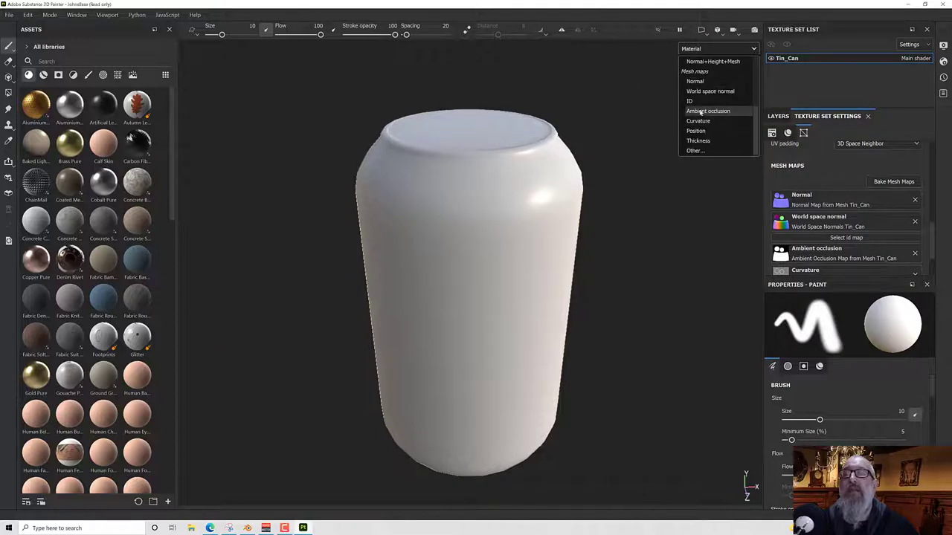
left_click(695, 81)
left_click_drag(642, 215, 630, 277, "alt")
- Display the Ambient occlusion mesh map on the can and examine its rim and body from several angles
left_click(706, 49)
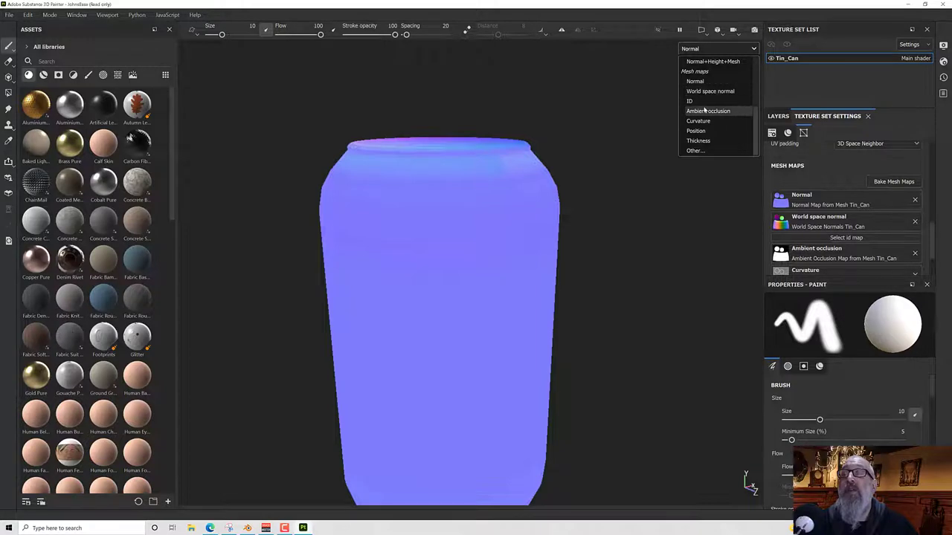
left_click(705, 110)
left_click_drag(624, 144, 384, 142, "alt")
left_click_drag(427, 213, 441, 301, "alt")
middle_click_drag(442, 302, 457, 280, "alt")
left_click_drag(456, 280, 478, 252, "alt")
middle_click_drag(478, 252, 500, 355, "alt")
- Display the Curvature mesh map on the can and examine the edges around the rim up close
left_click(710, 48)
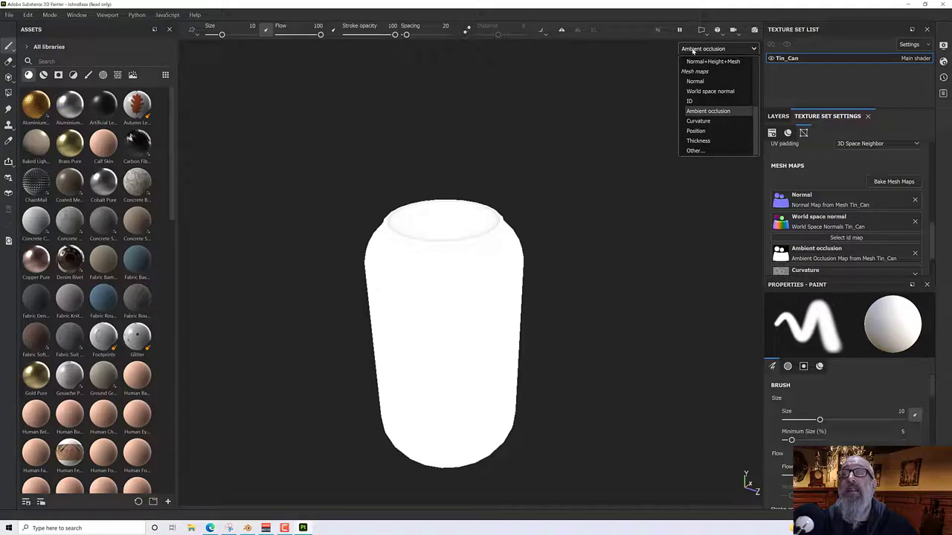
left_click(707, 123)
left_click_drag(587, 209, 592, 257, "alt")
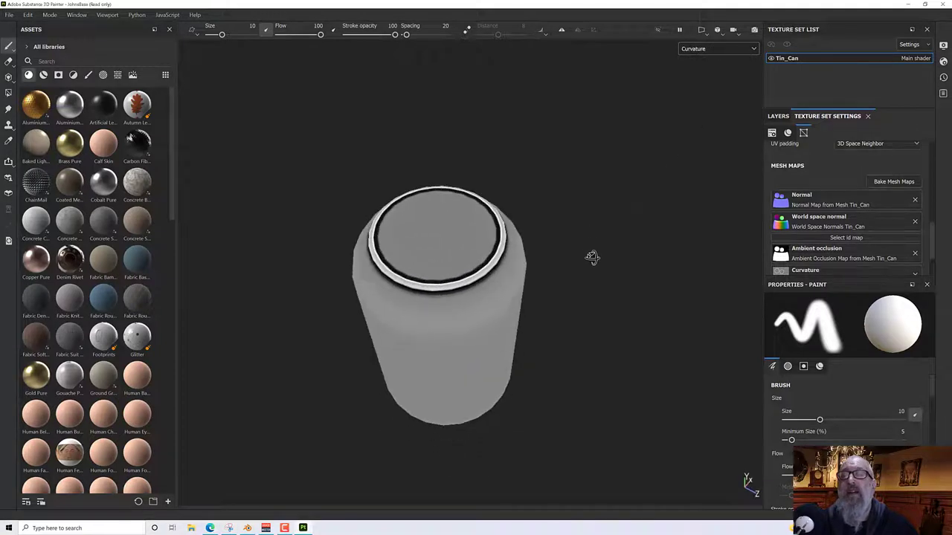
scroll(482, 316, "up", 5)
left_click_drag(483, 316, 510, 253, "alt")
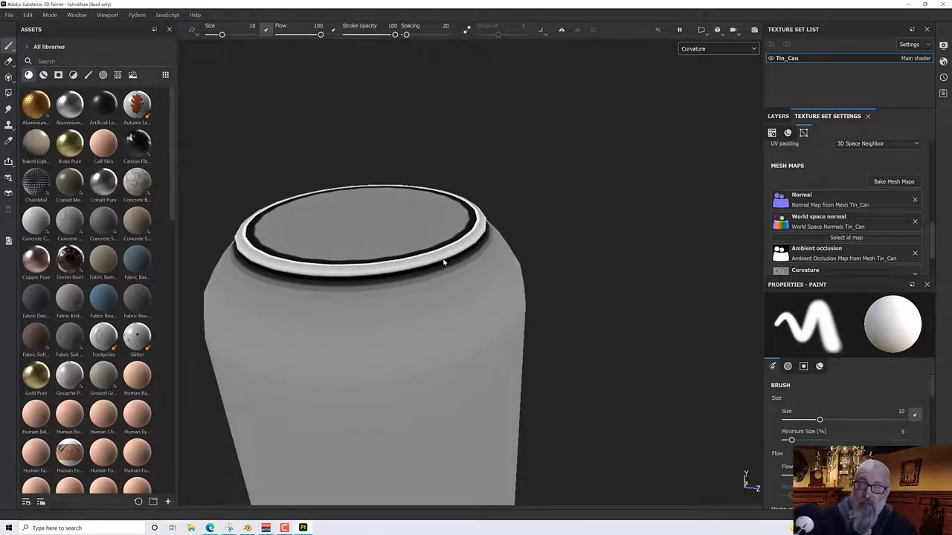
scroll(443, 262, "down", 5)
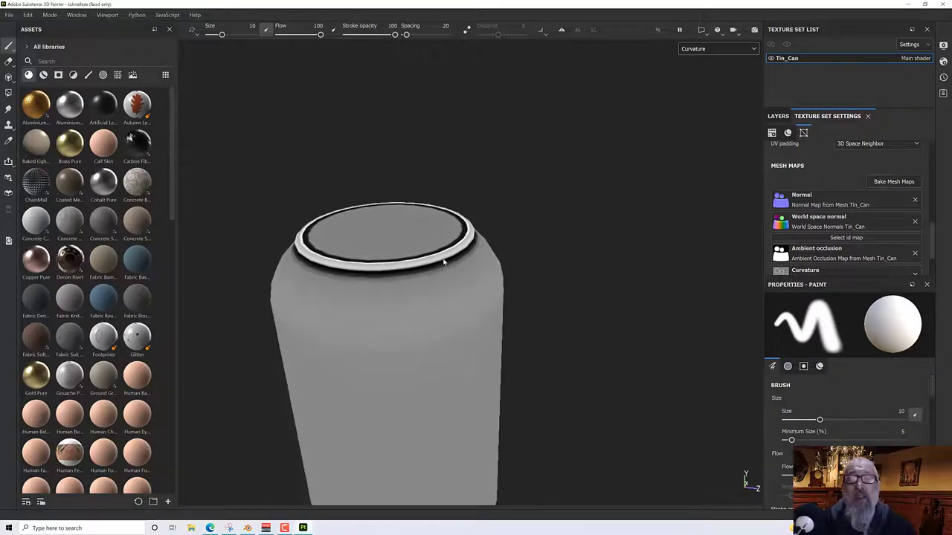
left_click_drag(480, 315, 463, 250, "alt")
scroll(463, 246, "up", 3)
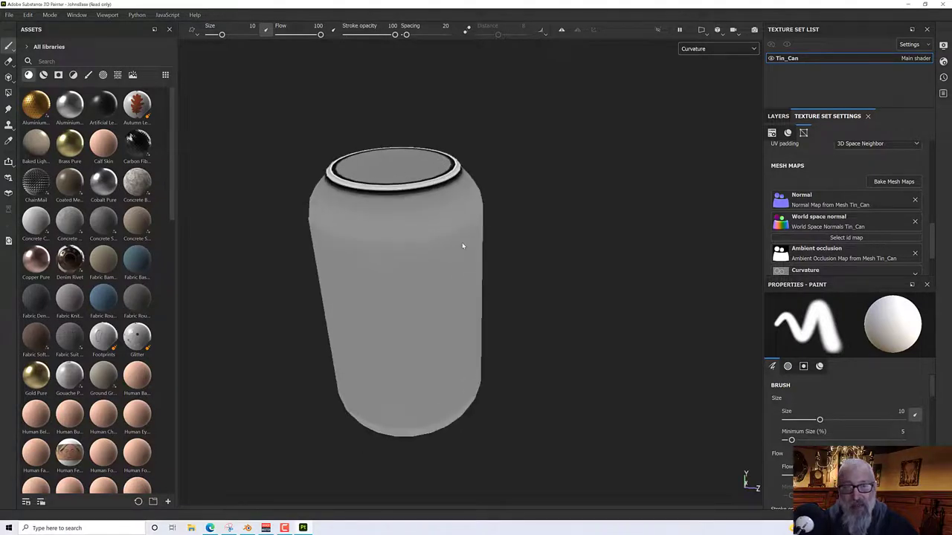
- Display the Position mesh map and the Thickness mesh map on the can for inspection
left_click(699, 49)
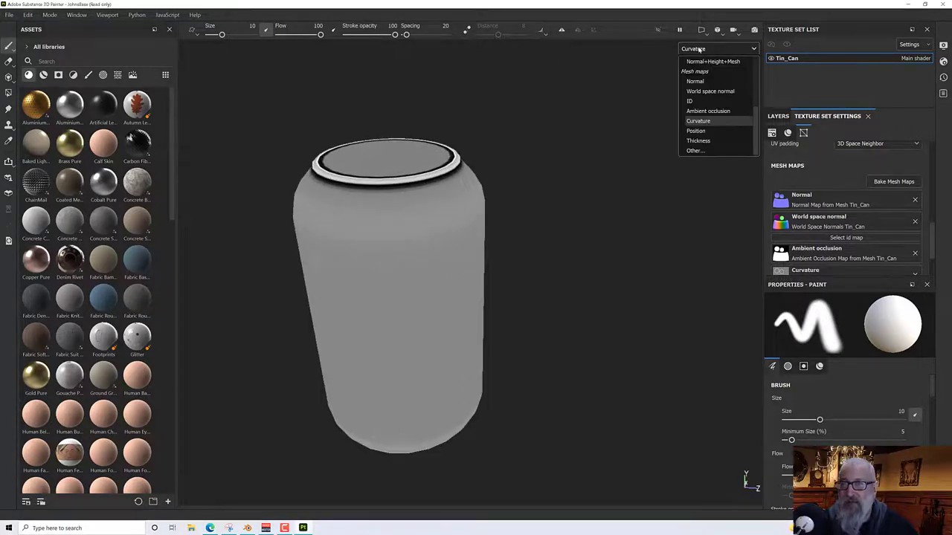
left_click(699, 131)
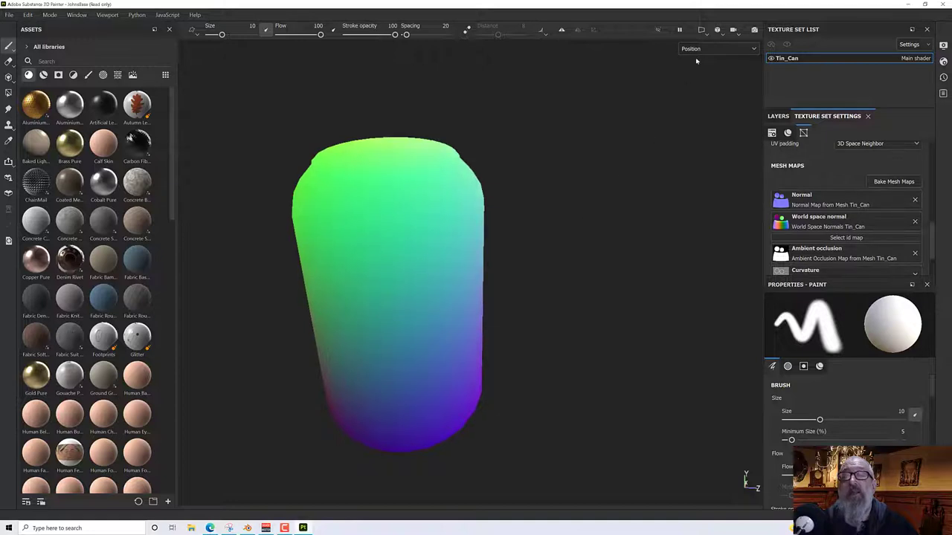
left_click(699, 49)
left_click(699, 141)
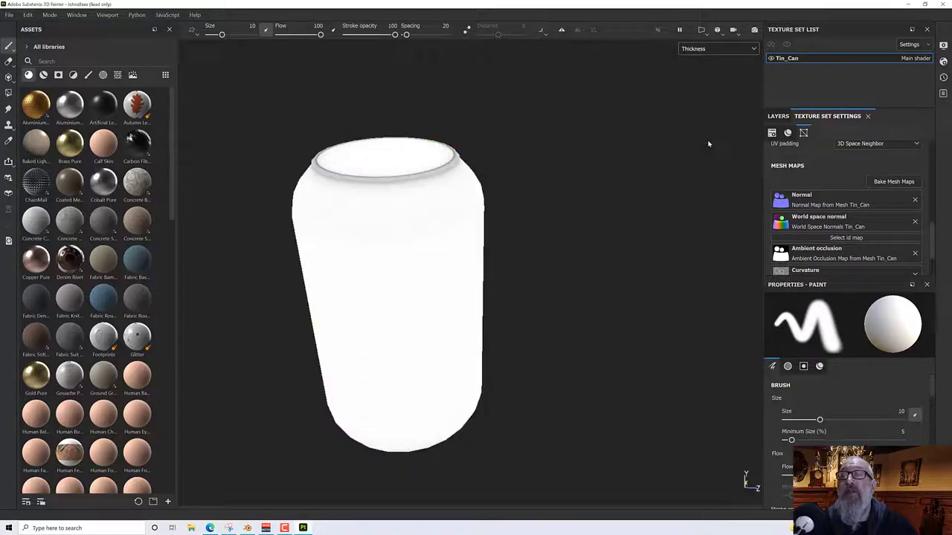
left_click_drag(567, 218, 565, 178, "alt")
- Return the viewport to the Material display and look over the can
left_click(691, 49)
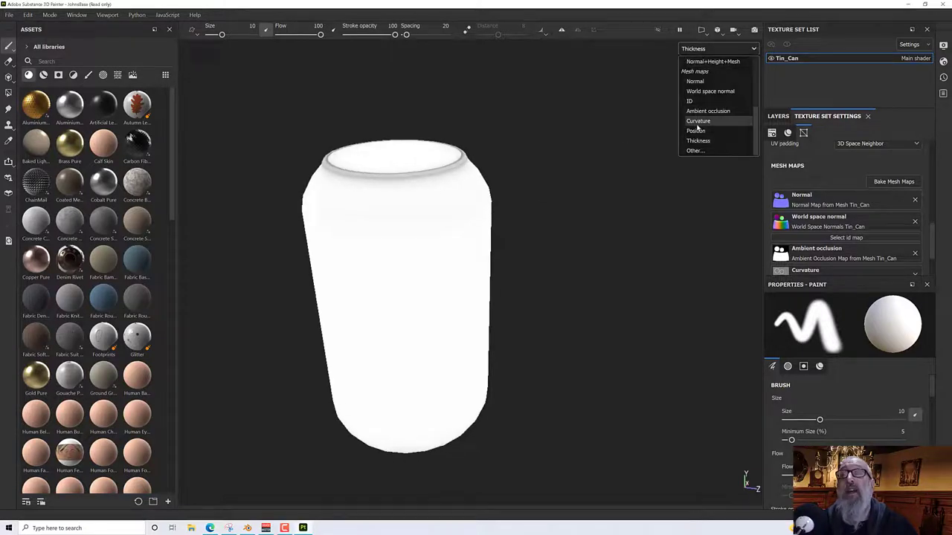
scroll(704, 123, "up", 2)
scroll(704, 123, "down", 2)
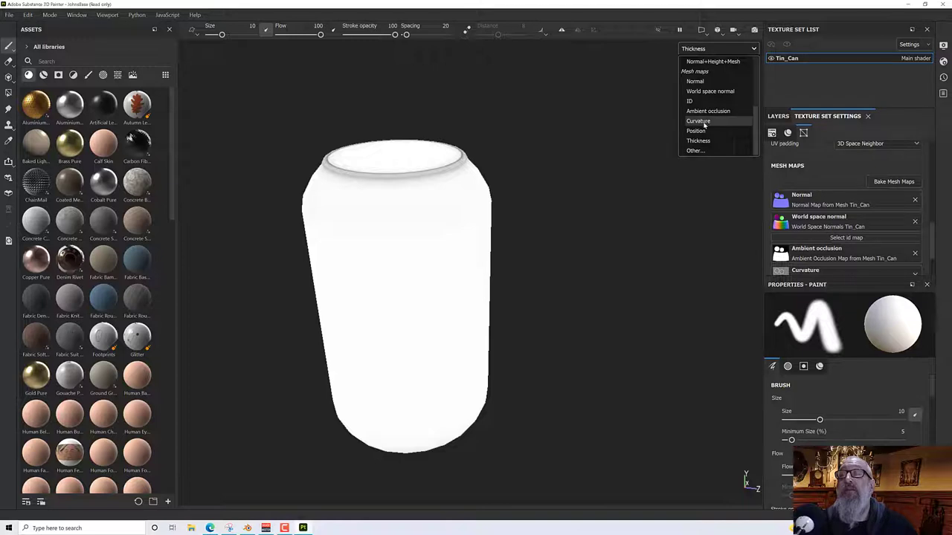
left_click_drag(526, 156, 594, 161, "alt")
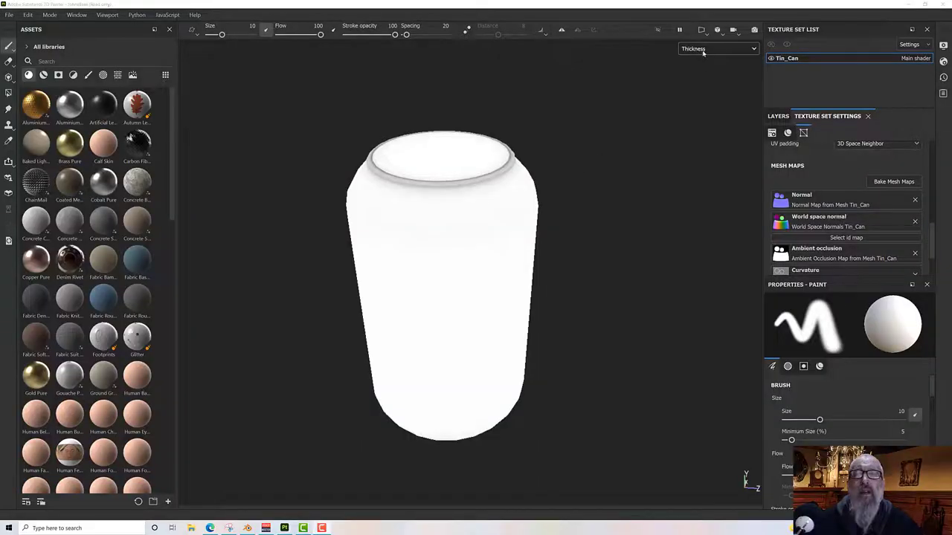
left_click(702, 50)
scroll(706, 67, "up", 5)
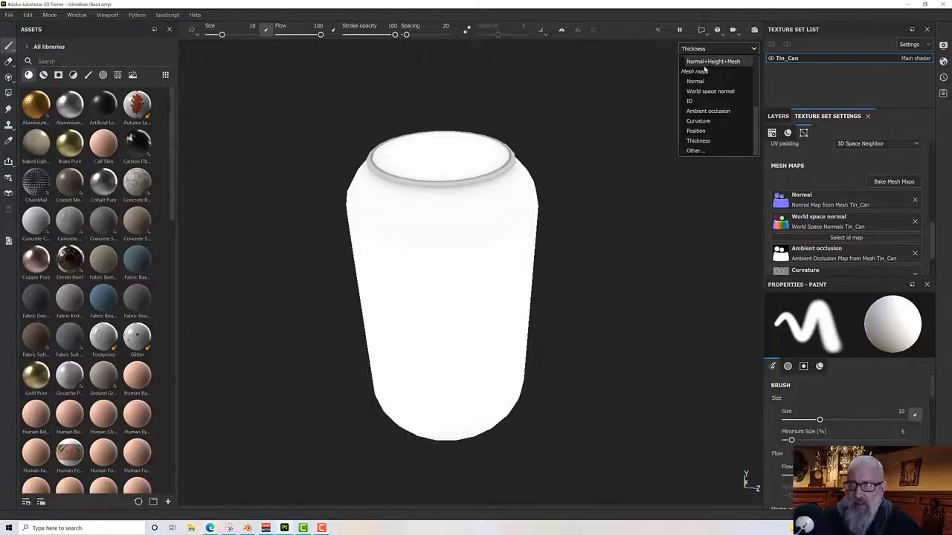
left_click(706, 72)
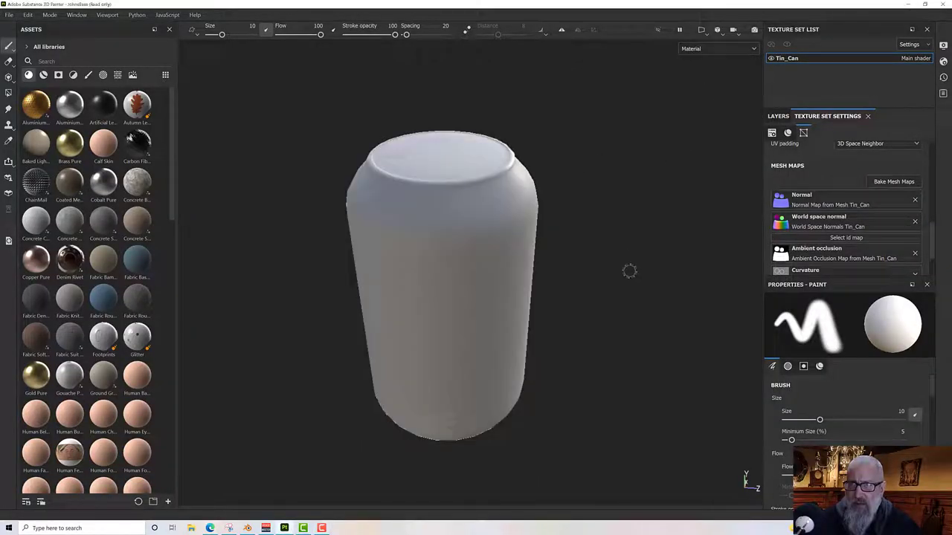
mouse_move(607, 236)
left_mouse_down("alt")
mouse_move(578, 198)
mouse_move(581, 241)
left_mouse_up("alt")
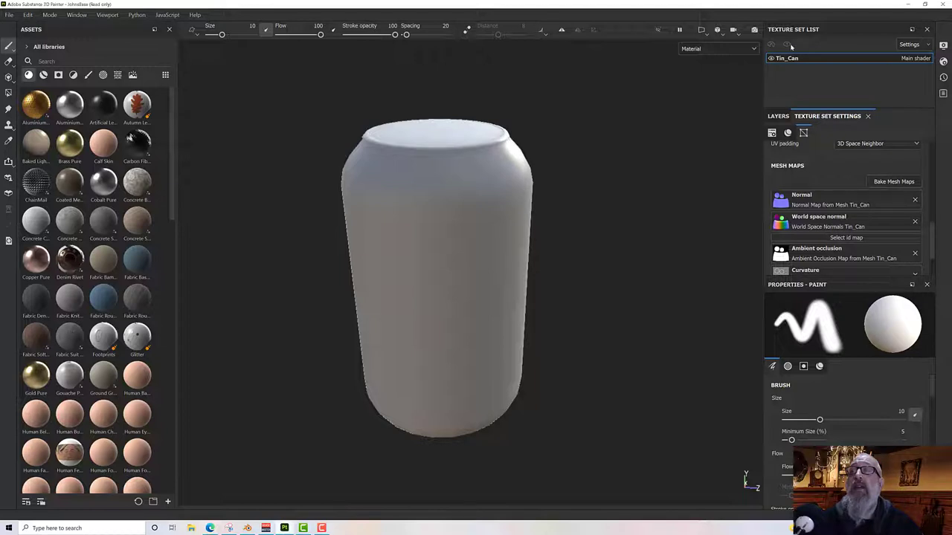
- Delete Layer 1 from the layer stack and add two new folders
left_click(777, 116)
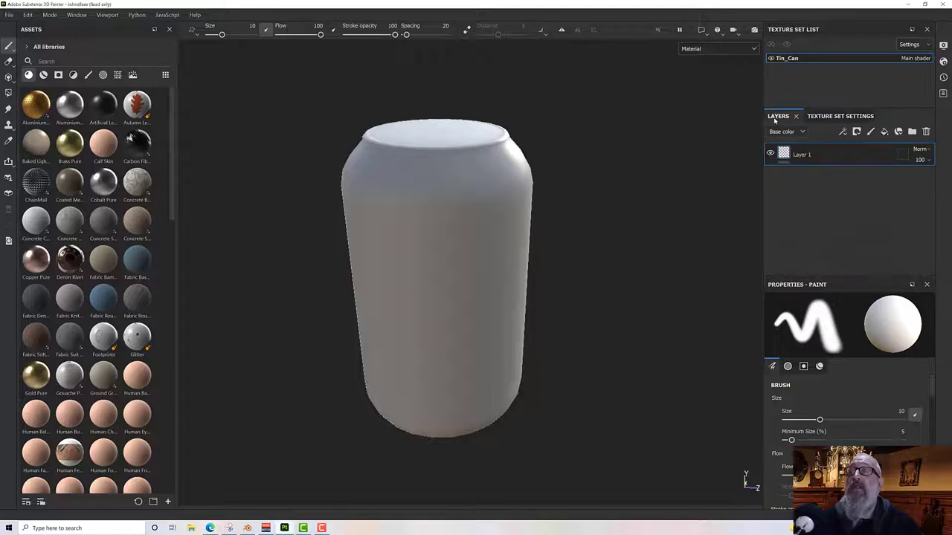
left_click(926, 132)
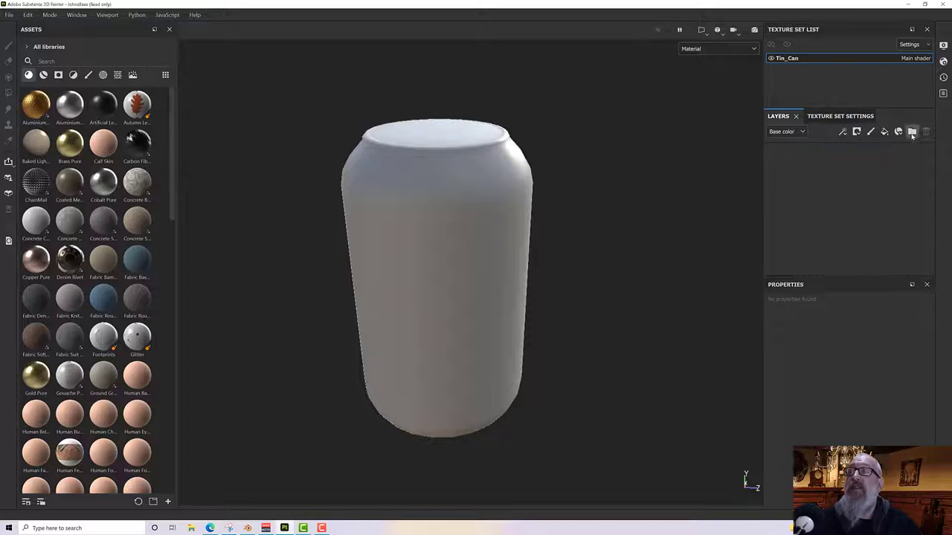
left_click(912, 133)
left_click(912, 134)
- Rename the upper folder Metal and the lower folder Painted
double_click(820, 156)
type("Metal")
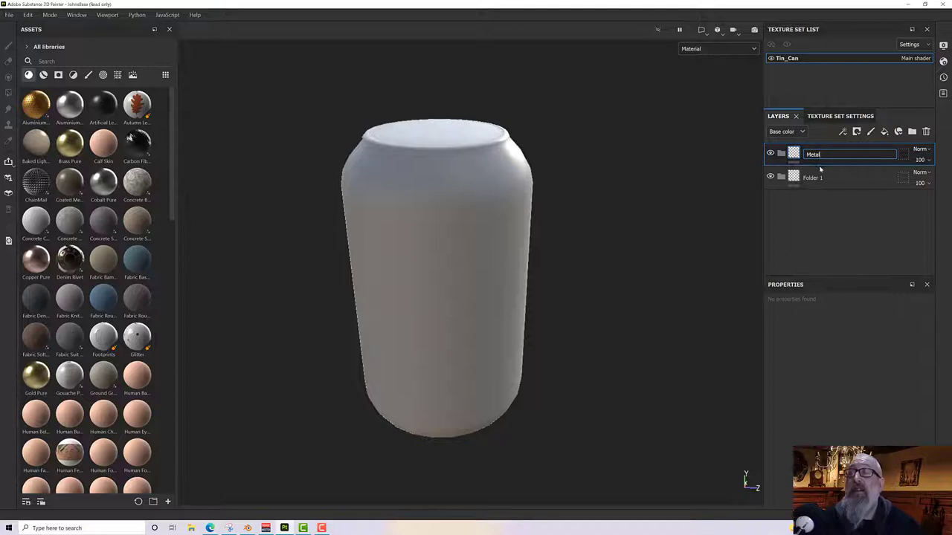
left_click(816, 185)
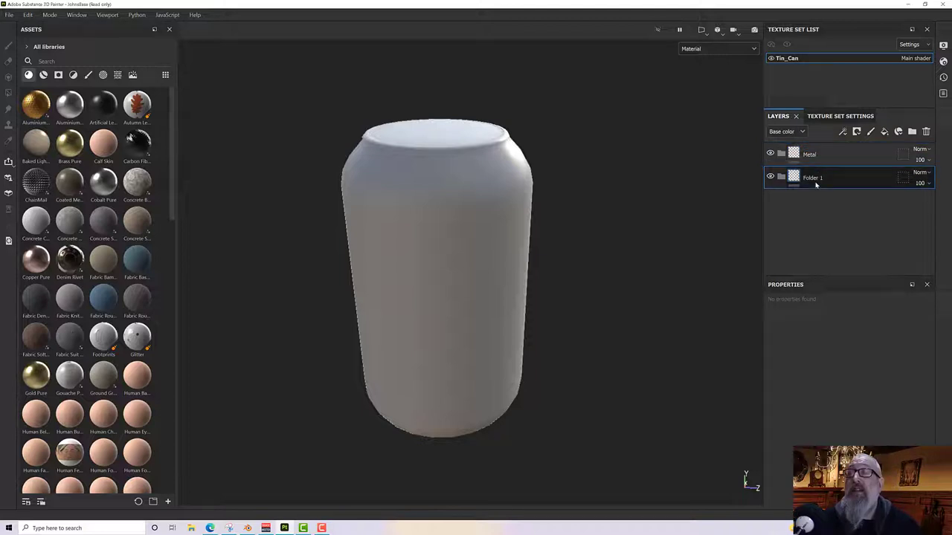
double_click(816, 179)
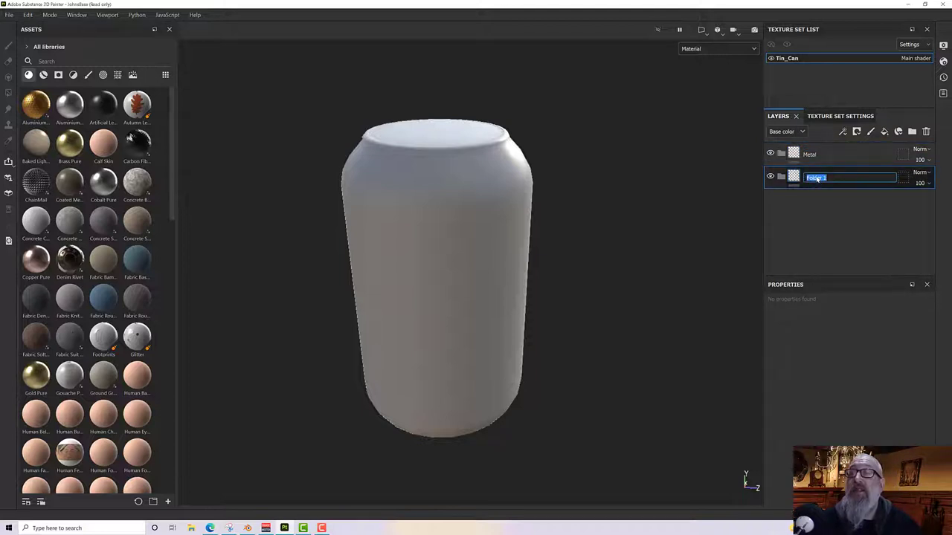
type("Painted")
key("Return")
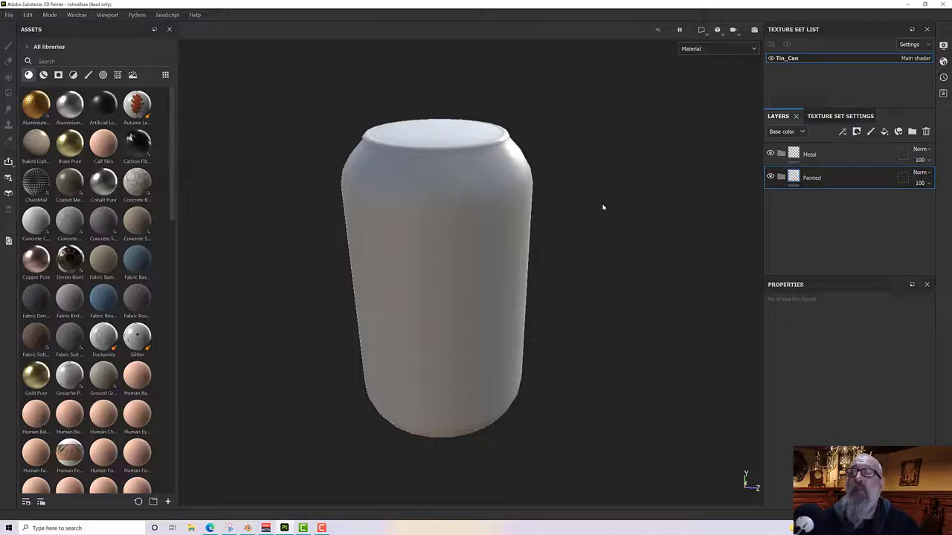
- Add a black mask to the Painted folder and another to the Metal folder
right_click(812, 179)
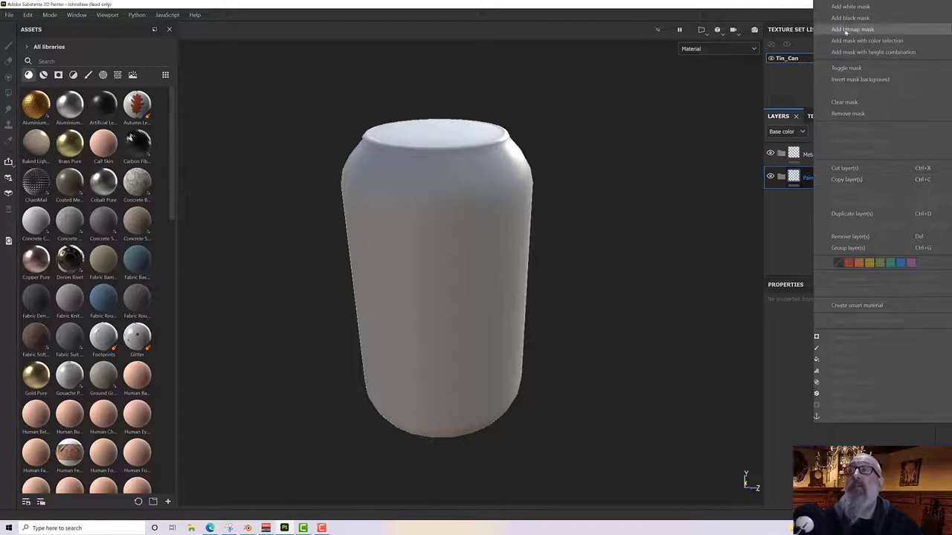
left_click(848, 18)
right_click(807, 156)
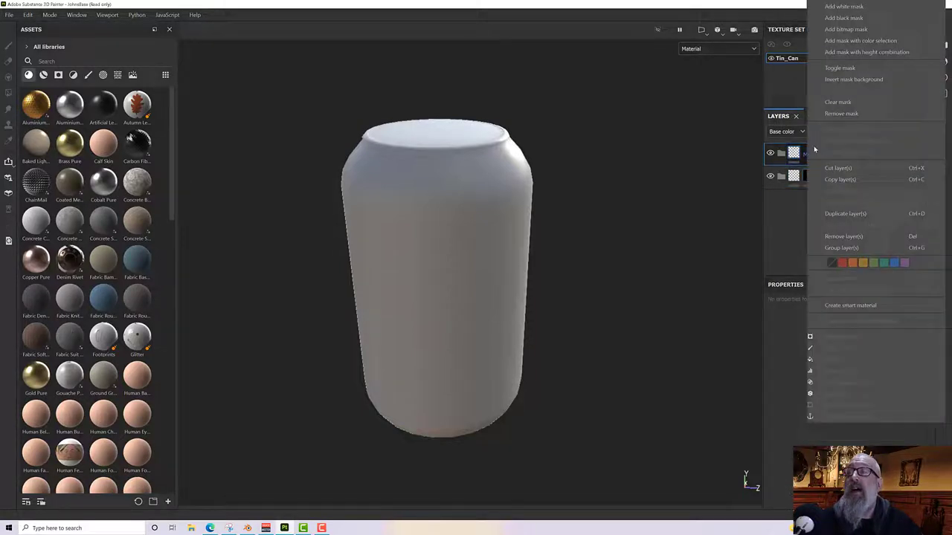
left_click(843, 18)
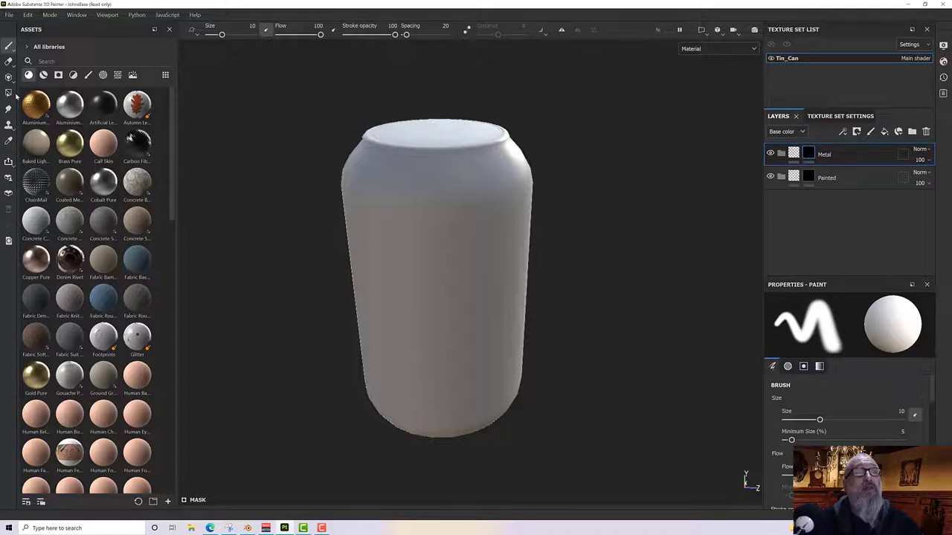
- Activate Polygon Fill for the Metal folder's mask and show the 3D and 2D views side by side in Mask display
left_click(8, 93)
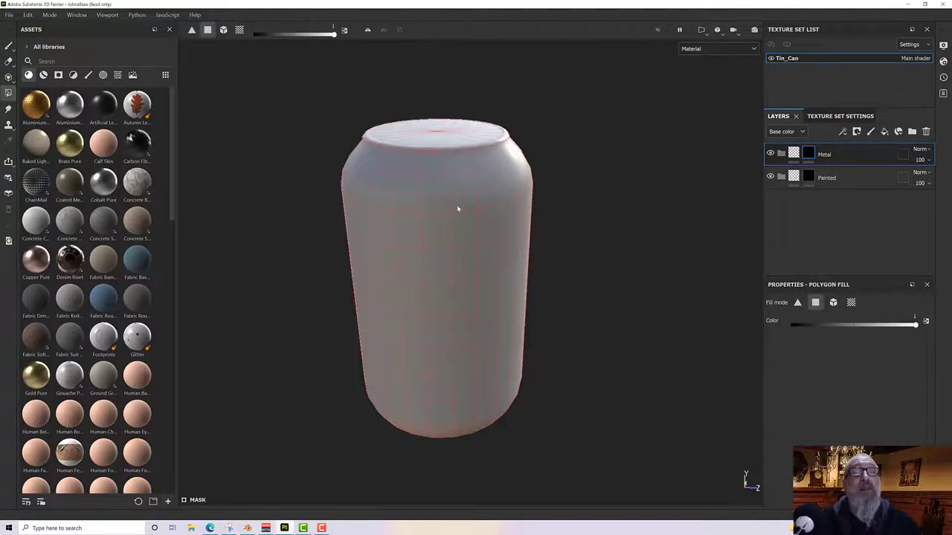
left_click(702, 33)
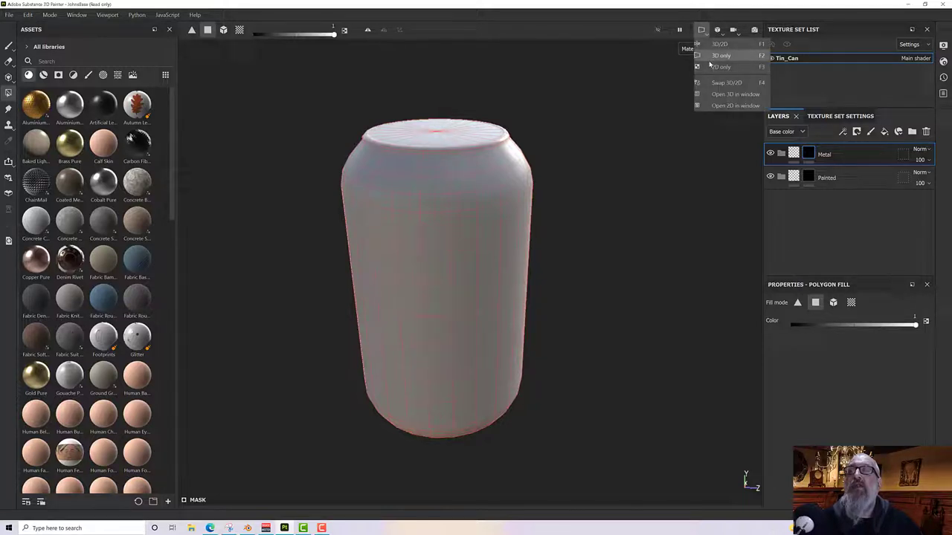
left_click(717, 44)
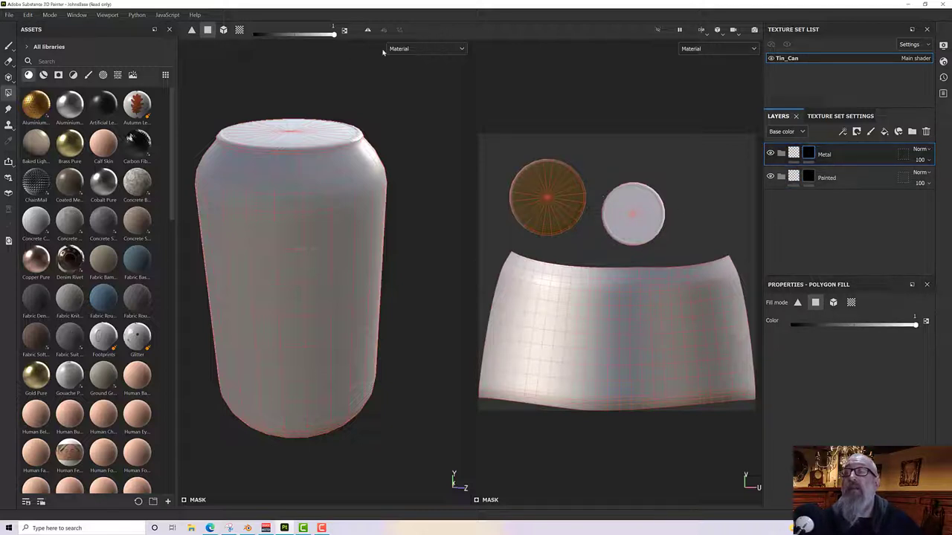
left_click(425, 49)
scroll(423, 127, "down", 3)
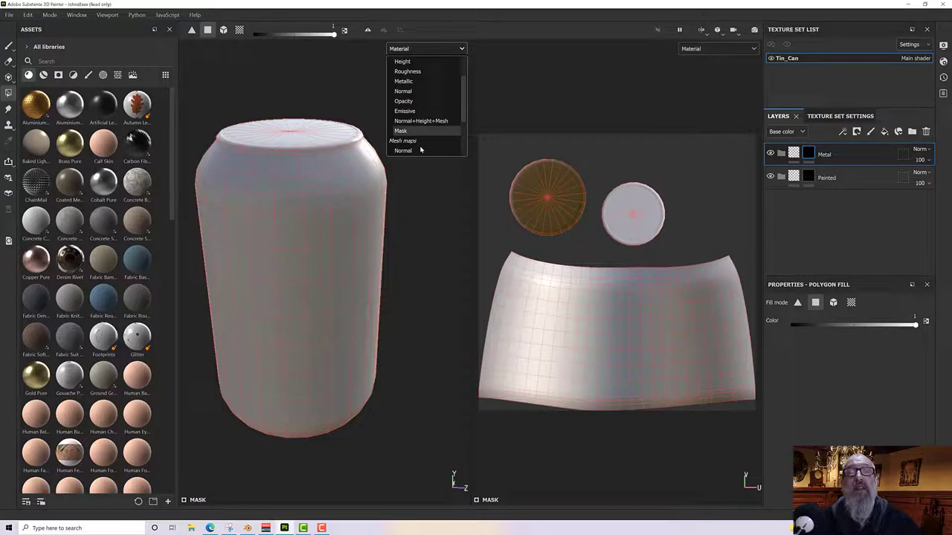
left_click(417, 131)
- Fill both circular UV islands white in the Metal folder's mask, using the UV chunk fill mode
left_click(545, 197)
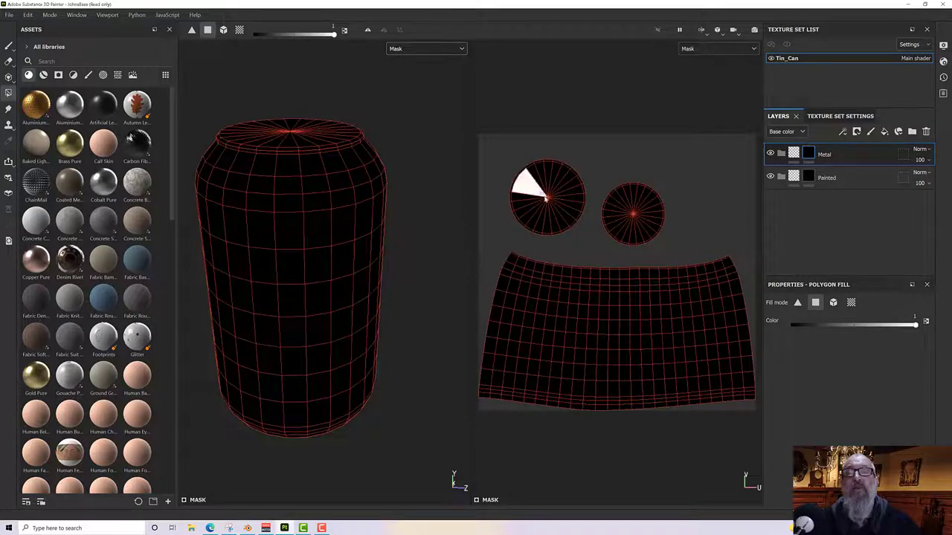
left_click_drag(545, 198, 536, 211)
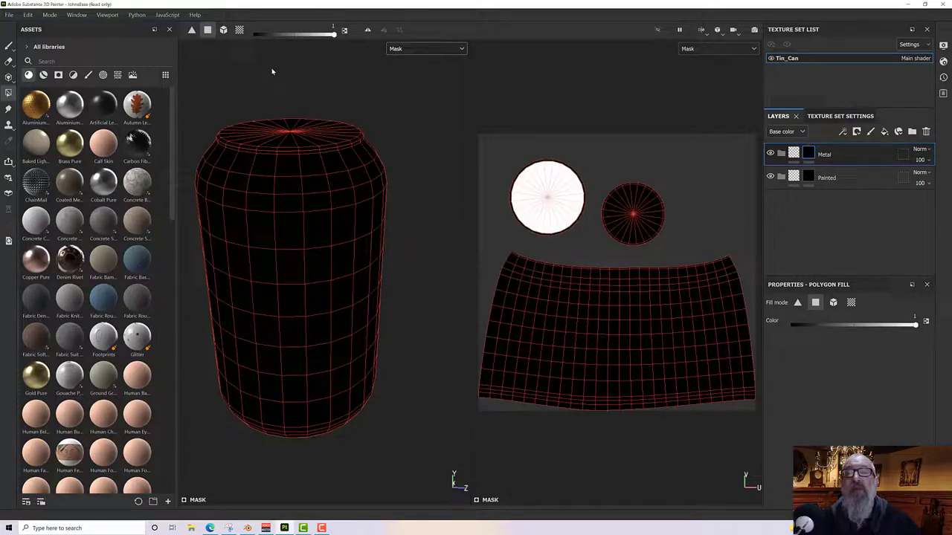
left_click(239, 30)
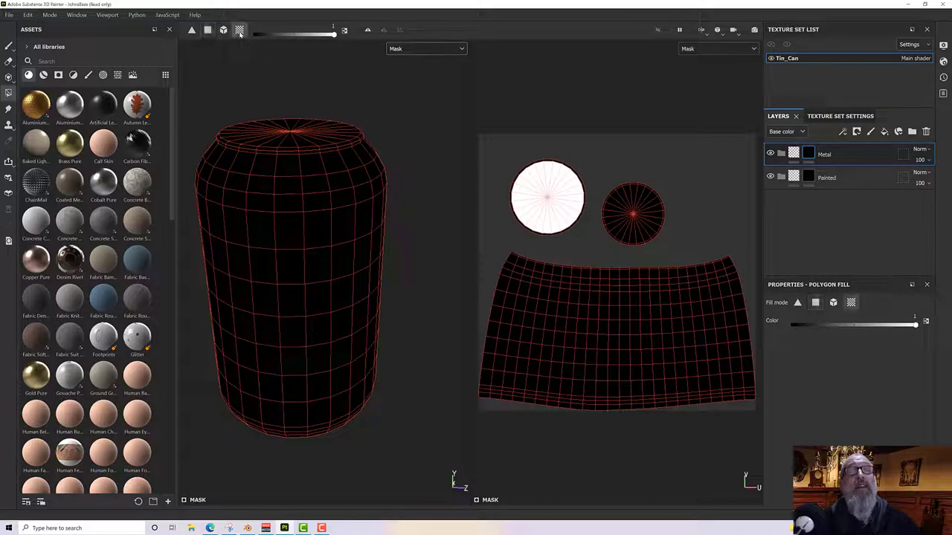
left_click(553, 195)
left_click(627, 210)
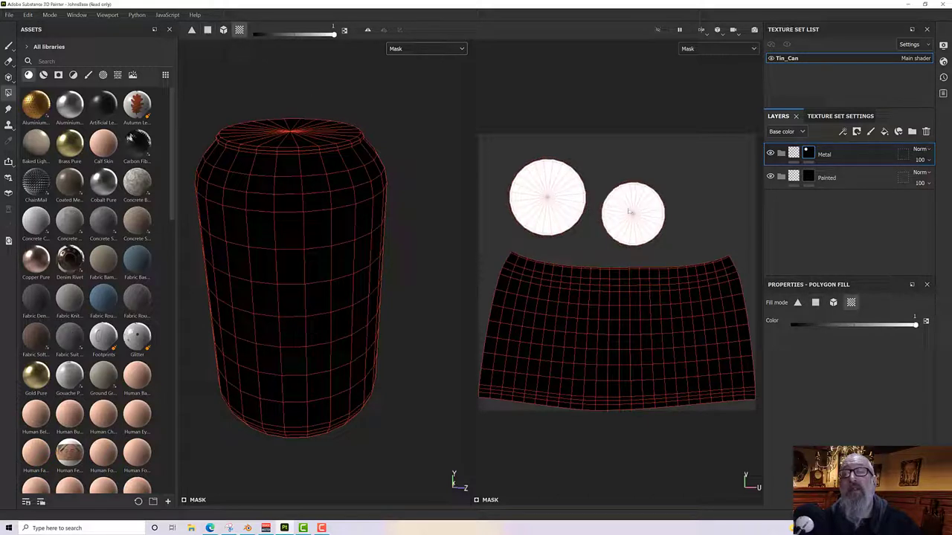
left_click_drag(406, 234, 398, 197, "alt")
- Fill the can body's UV island white in the Painted folder's mask, working in Mask display
left_click(825, 179)
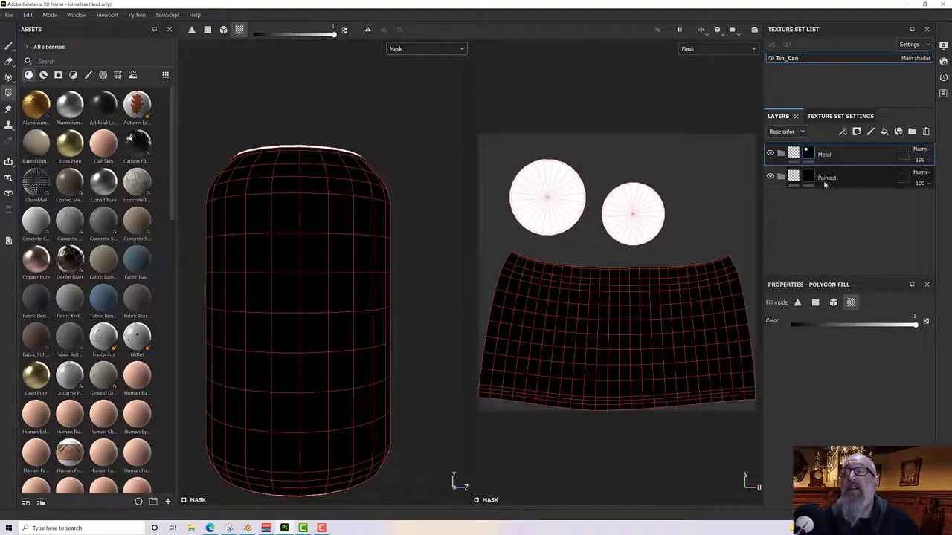
left_click(404, 49)
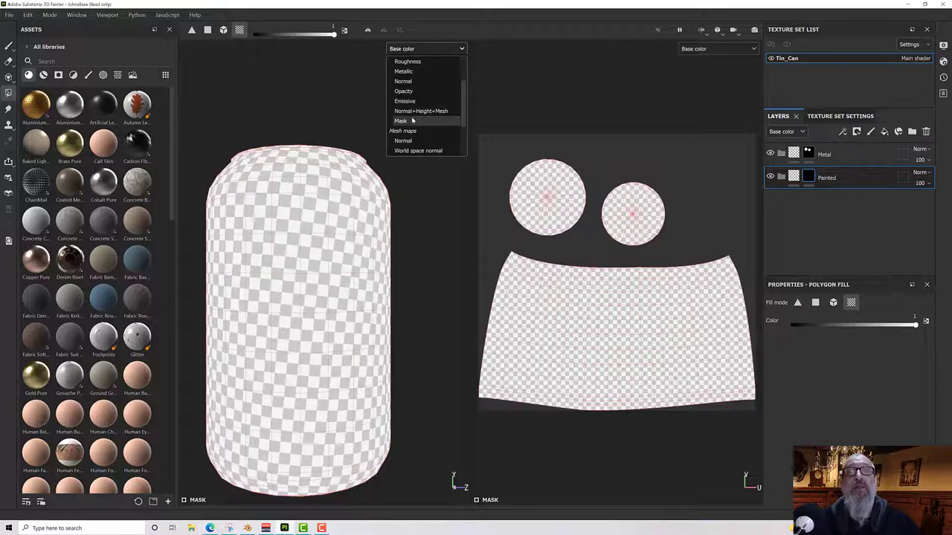
left_click(414, 121)
left_click(558, 308)
mouse_move(376, 257)
left_mouse_down("alt")
mouse_move(361, 201)
mouse_move(390, 268)
mouse_move(391, 246)
left_mouse_up("alt")
middle_click_drag(391, 246, 412, 257, "alt")
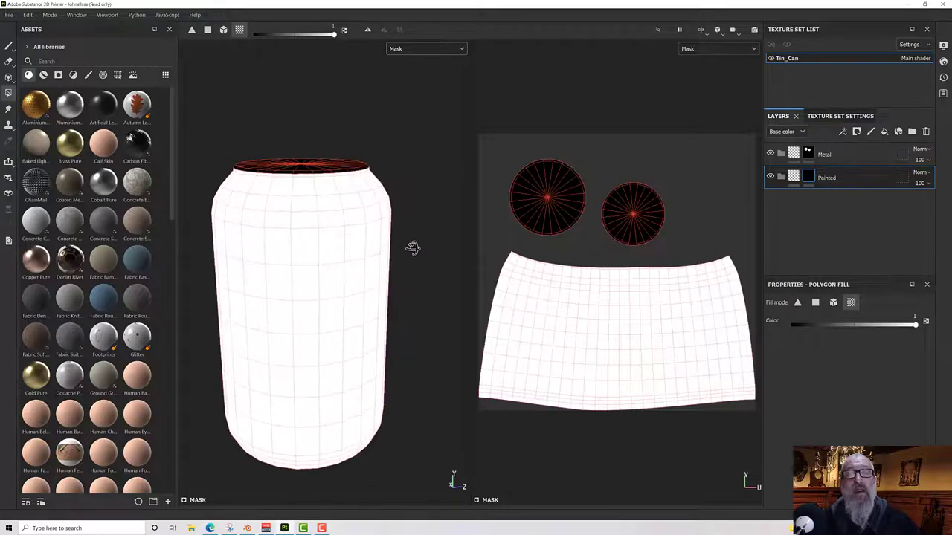
- Return the views to Material display and add the Aluminium Pure material inside the Metal folder
left_click(831, 154)
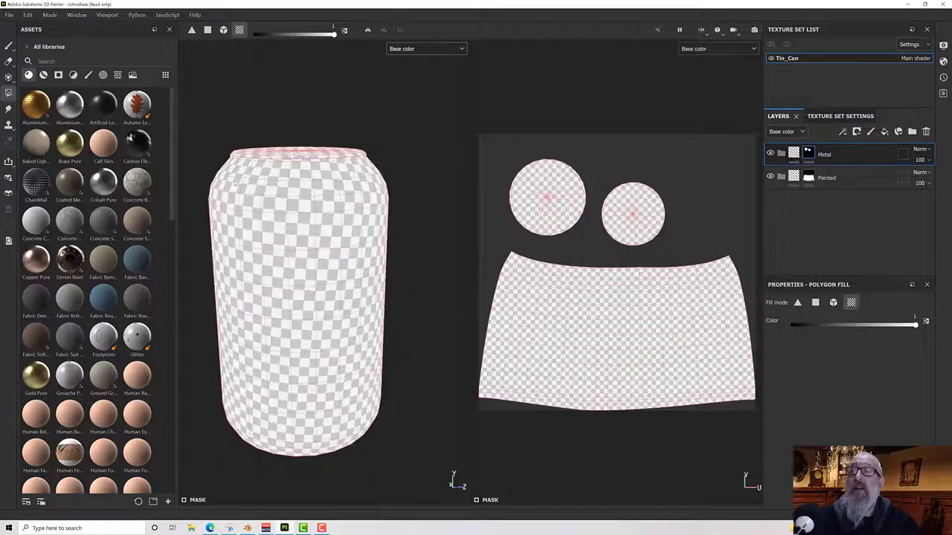
left_click(415, 49)
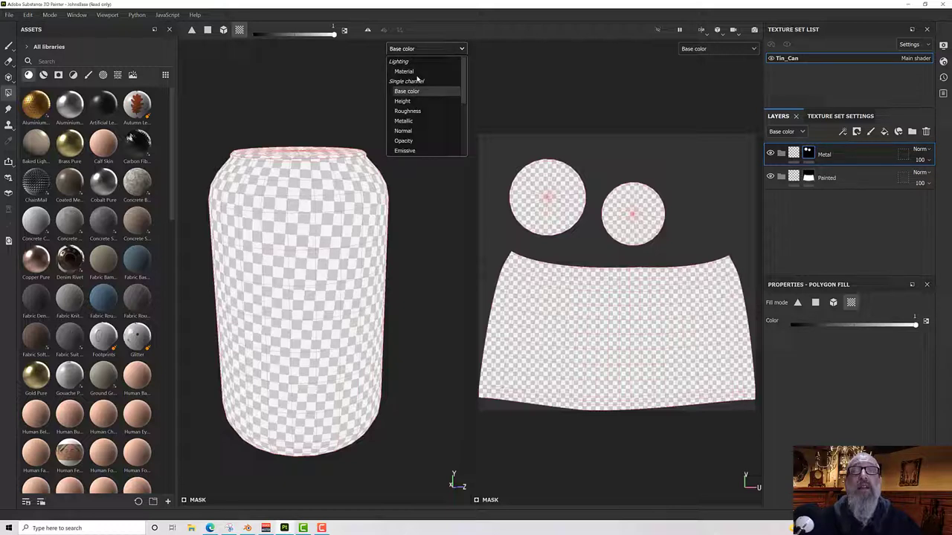
left_click(413, 77)
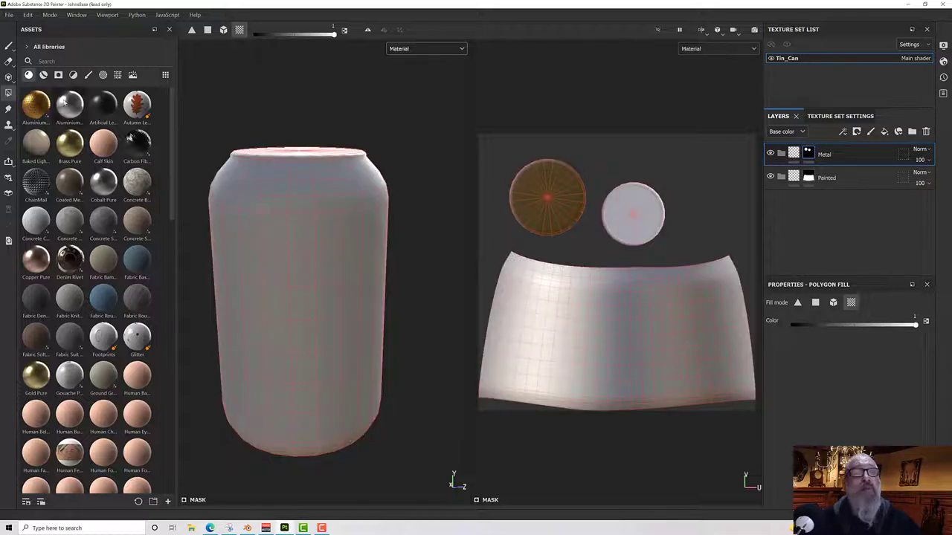
left_click_drag(65, 106, 833, 159)
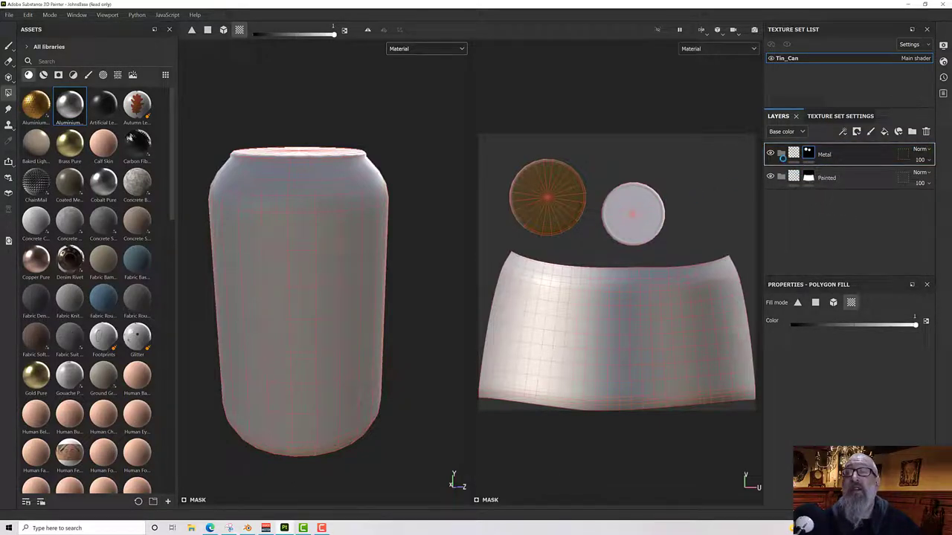
left_click_drag(416, 204, 480, 236, "alt")
scroll(389, 251, "down", 5)
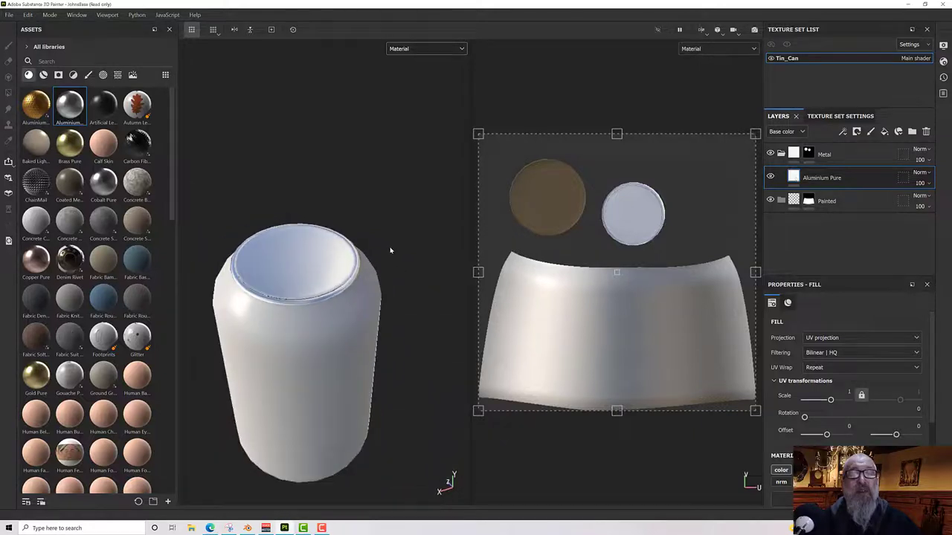
left_click_drag(389, 252, 400, 278, "alt")
scroll(400, 281, "up", 3)
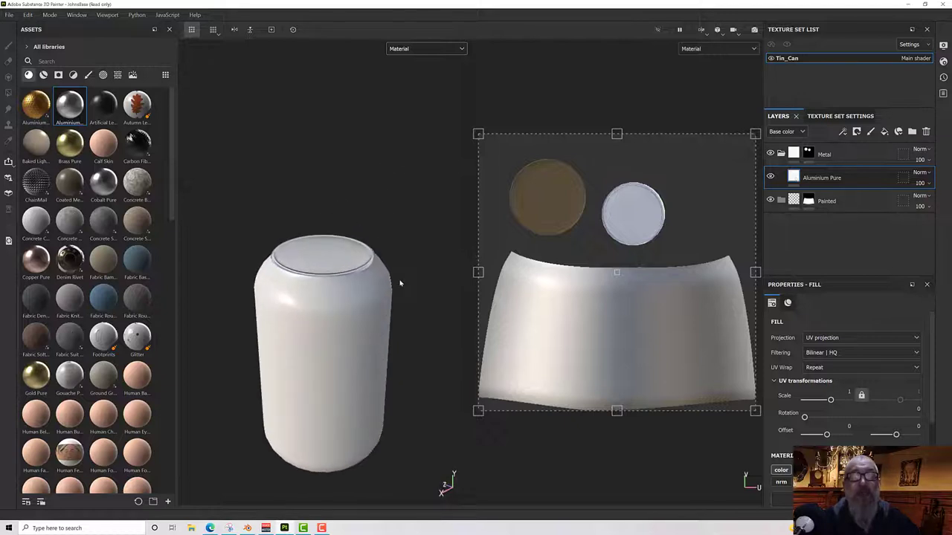
- Add the Aluminium Pure material inside the Painted folder
left_click(827, 199)
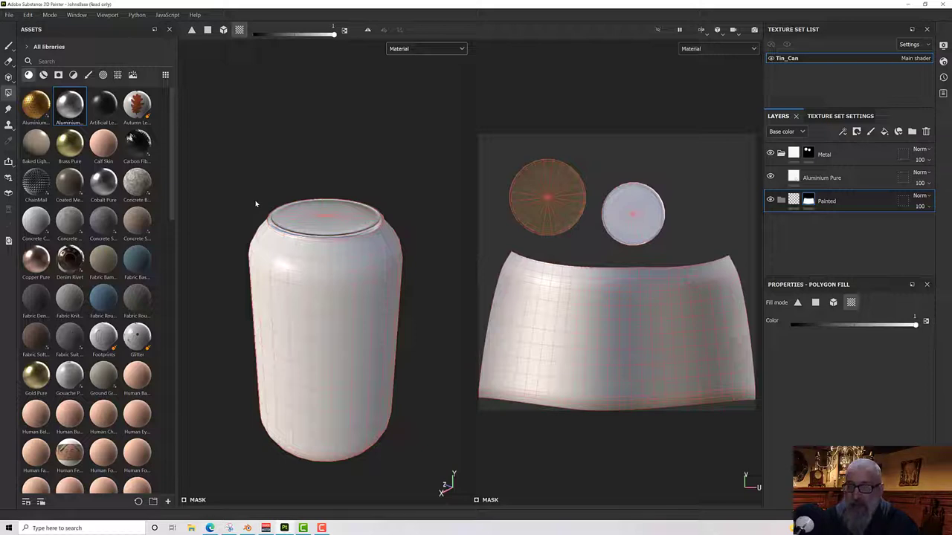
left_click_drag(71, 108, 852, 209)
left_click_drag(850, 201, 850, 223)
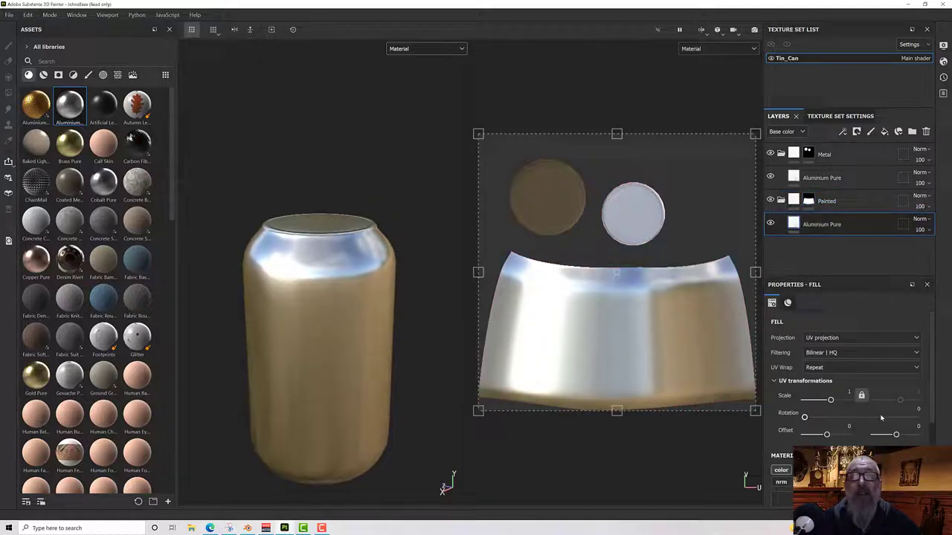
- Raise the roughness of the Painted folder's Aluminium Pure layer to about 0.364
scroll(843, 421, "down", 4)
scroll(846, 434, "down", 1)
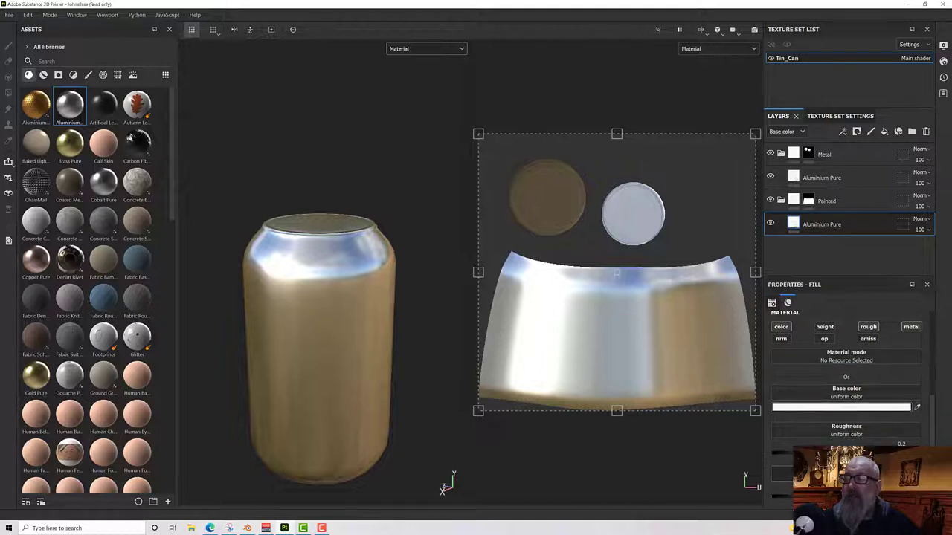
left_click_drag(800, 452, 817, 452)
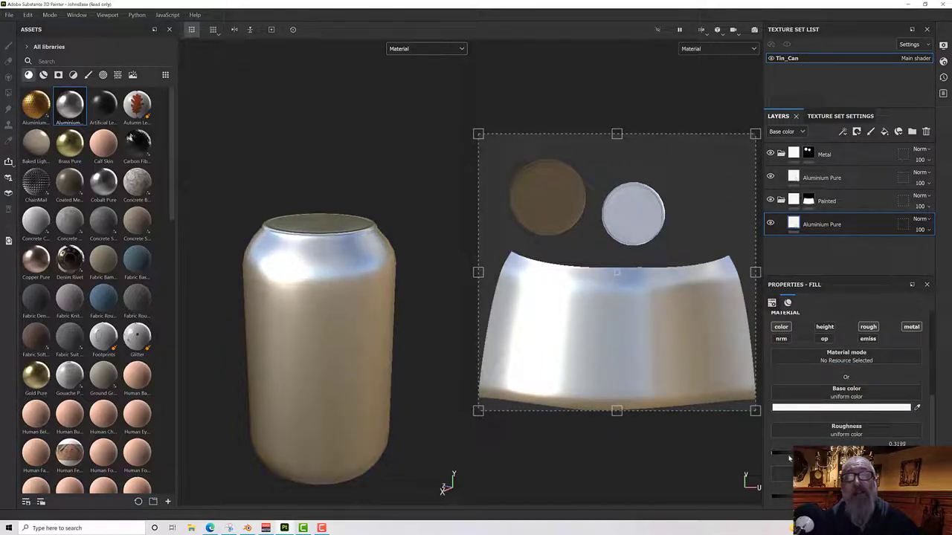
left_click_drag(332, 376, 409, 334, "alt")
scroll(384, 314, "up", 3)
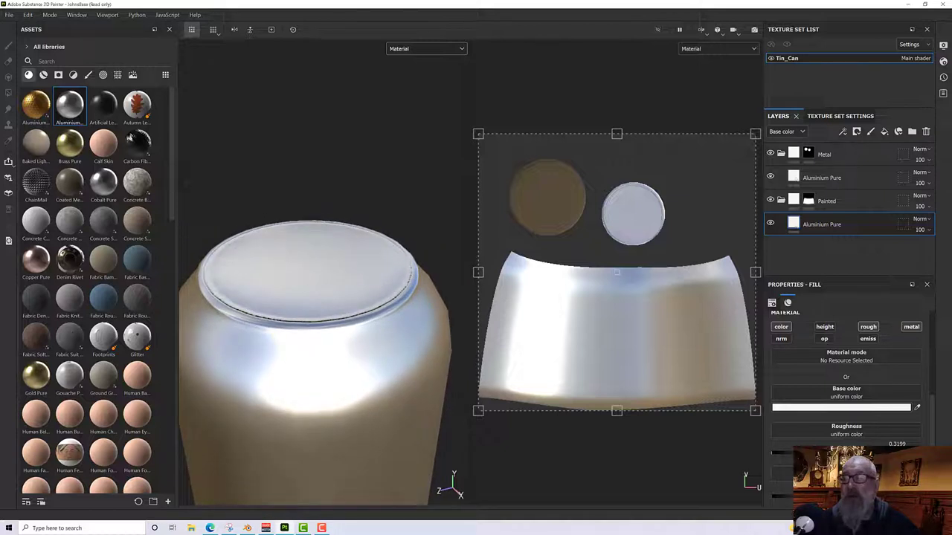
left_click_drag(821, 452, 826, 452)
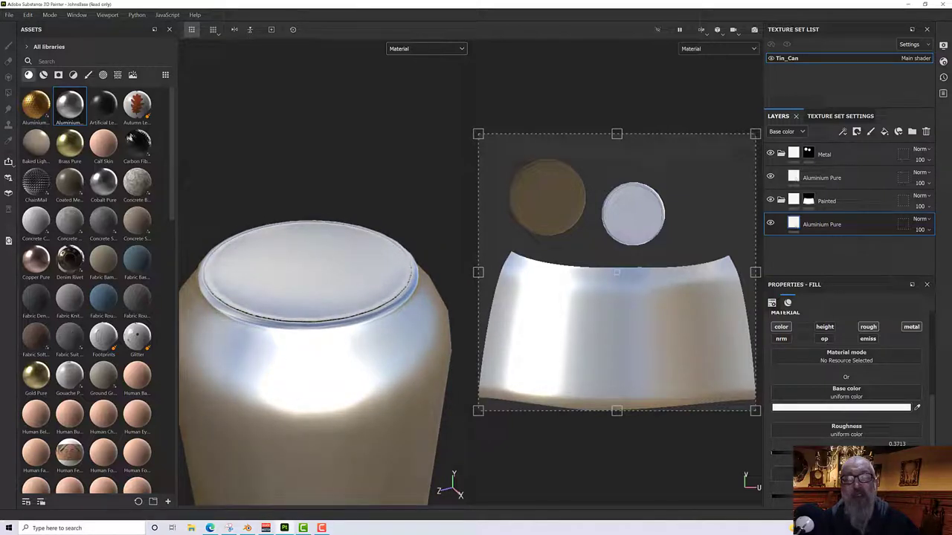
scroll(378, 397, "down", 5)
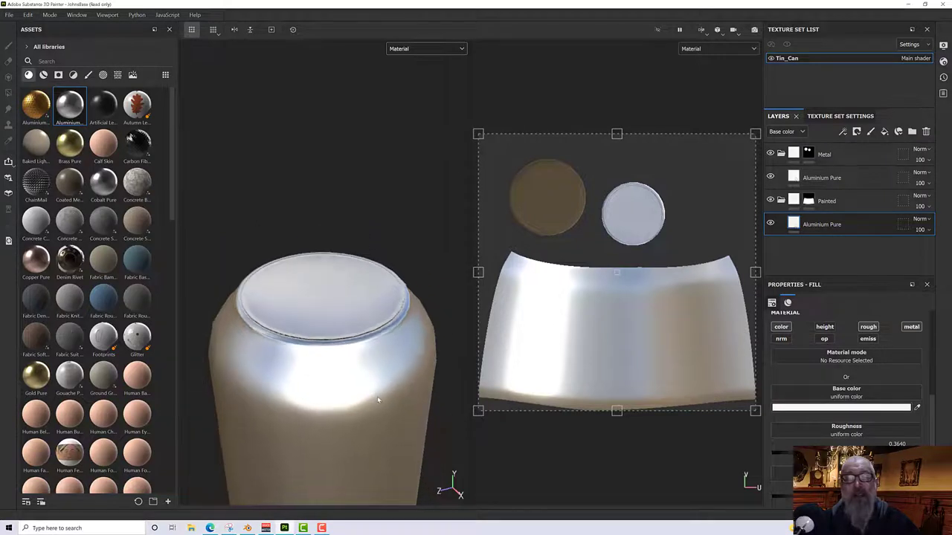
left_click_drag(377, 423, 390, 386, "alt")
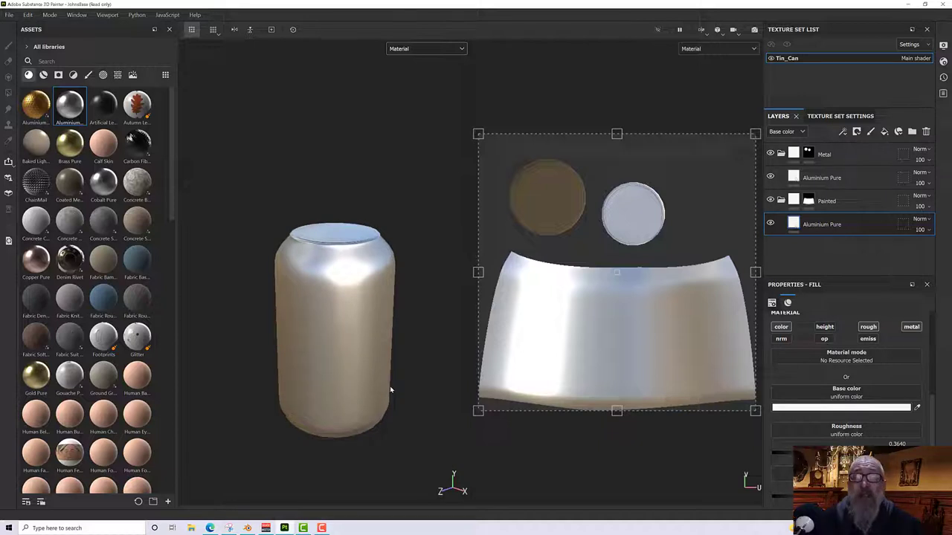
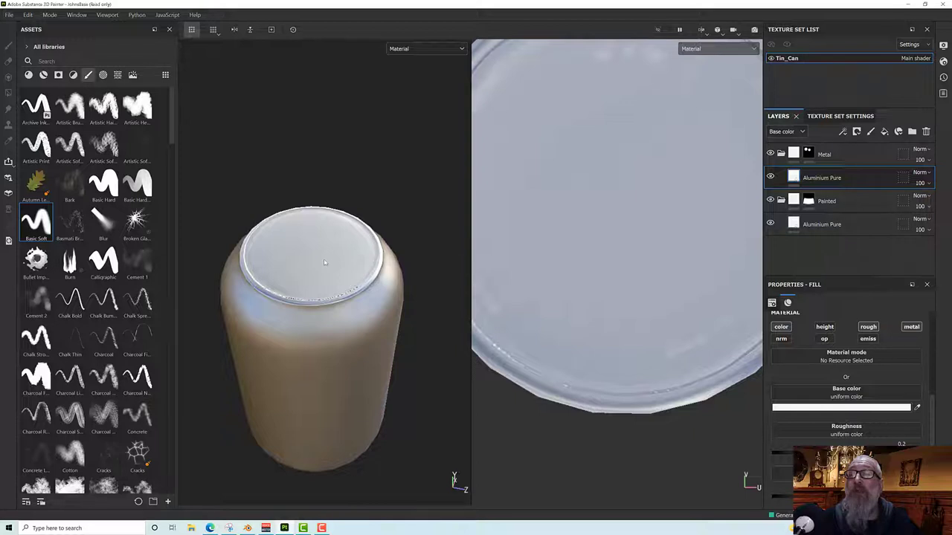
- Add a paint layer above Aluminium Pure in the Metal folder and limit its material to the opacity channel
left_click_drag(324, 262, 325, 278, "alt")
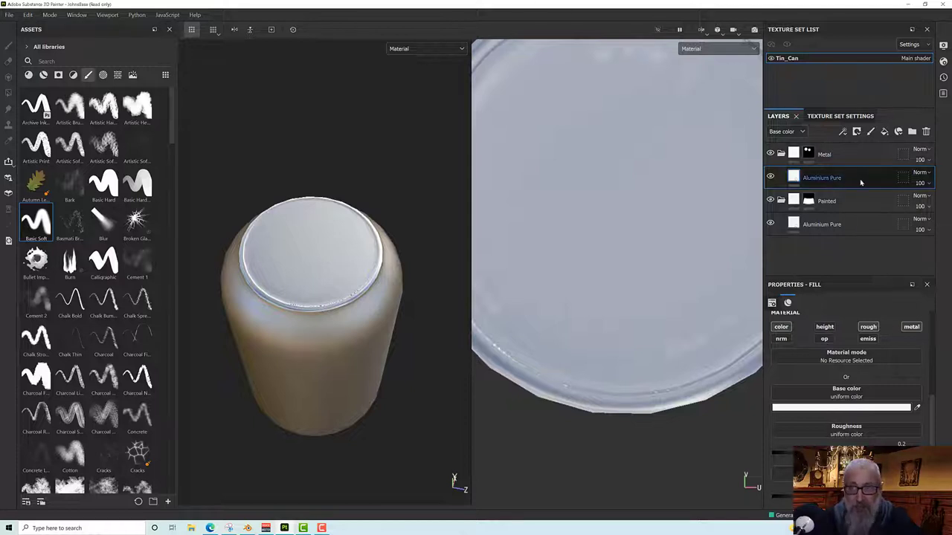
left_click(870, 133)
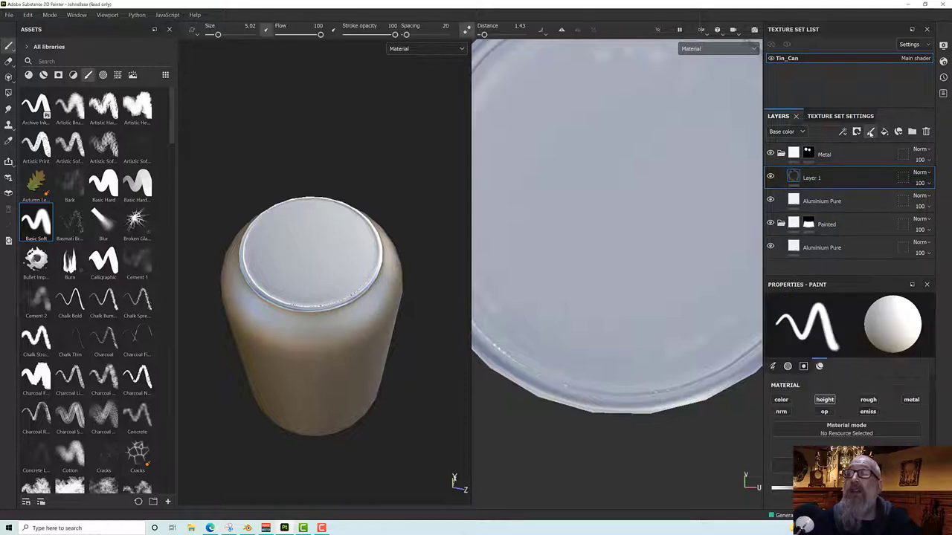
left_click(825, 411)
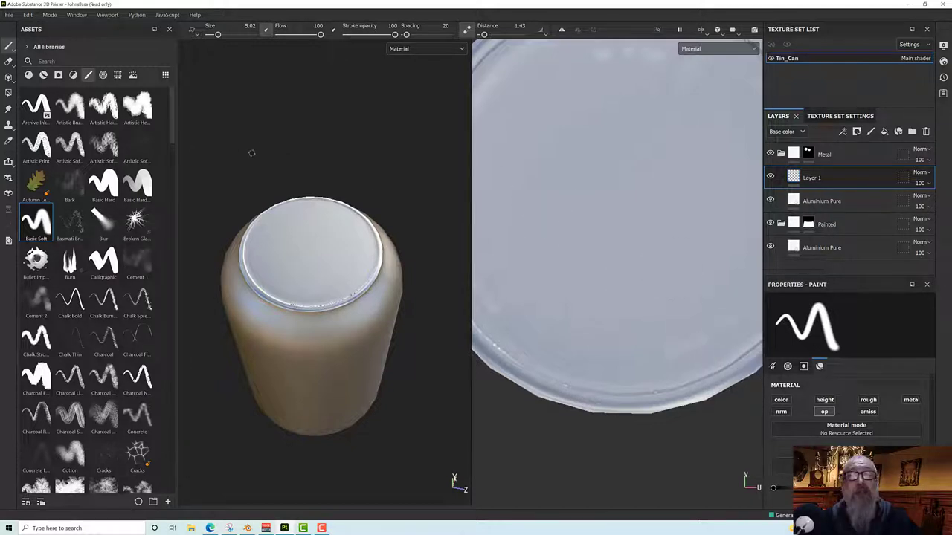
- Set up a Basic Hard brush with the Water Drop alpha and a size of about 32.7 for the can's lid
left_click(103, 186)
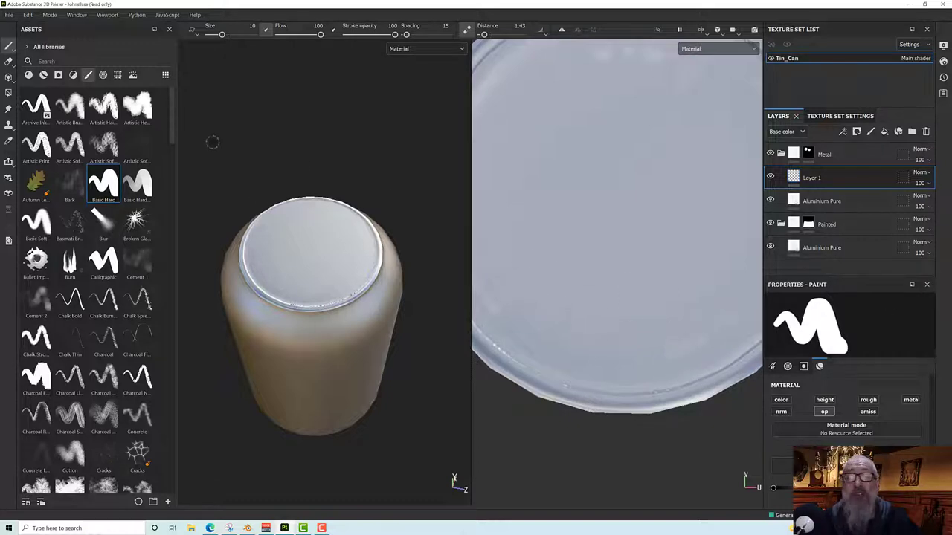
mouse_move(171, 124)
left_mouse_down()
mouse_move(155, 449)
mouse_move(163, 473)
left_mouse_up()
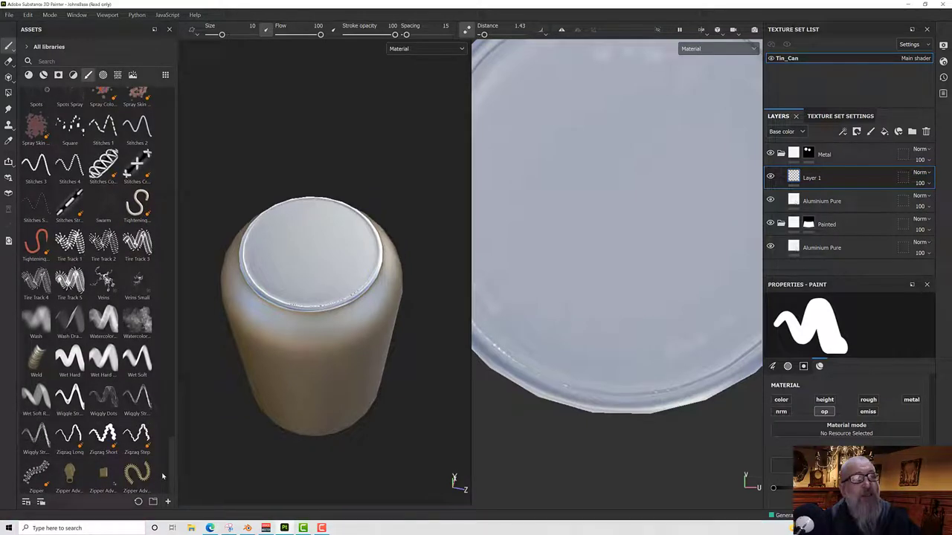
left_click(88, 74)
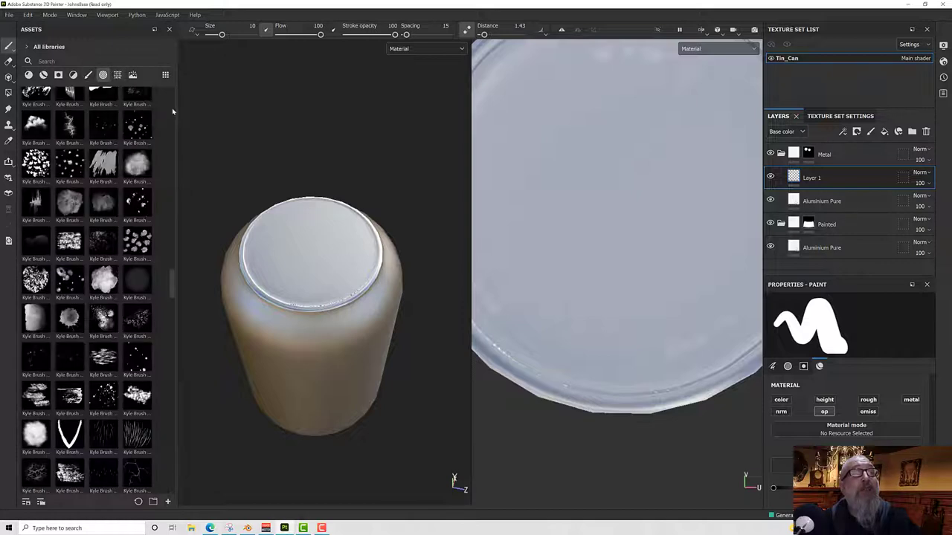
scroll(170, 290, "down", 15)
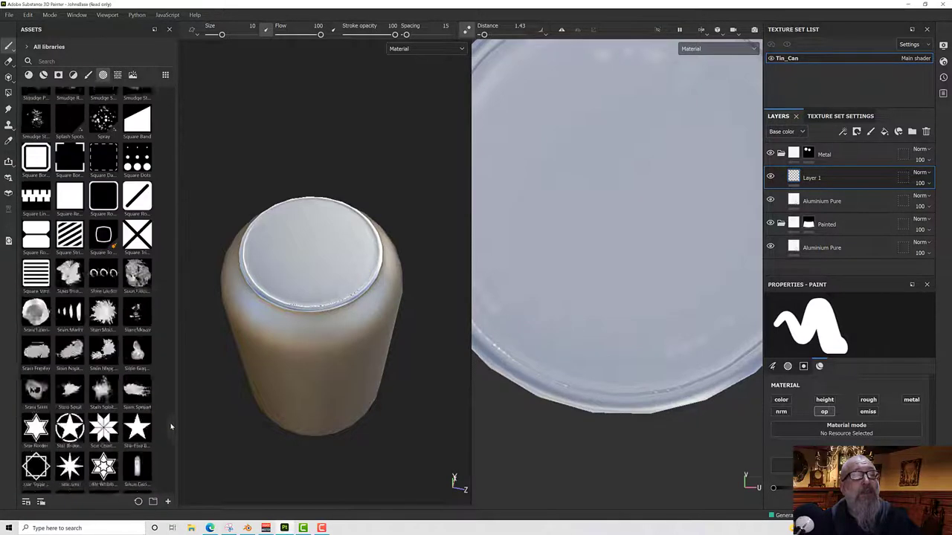
left_click(78, 437)
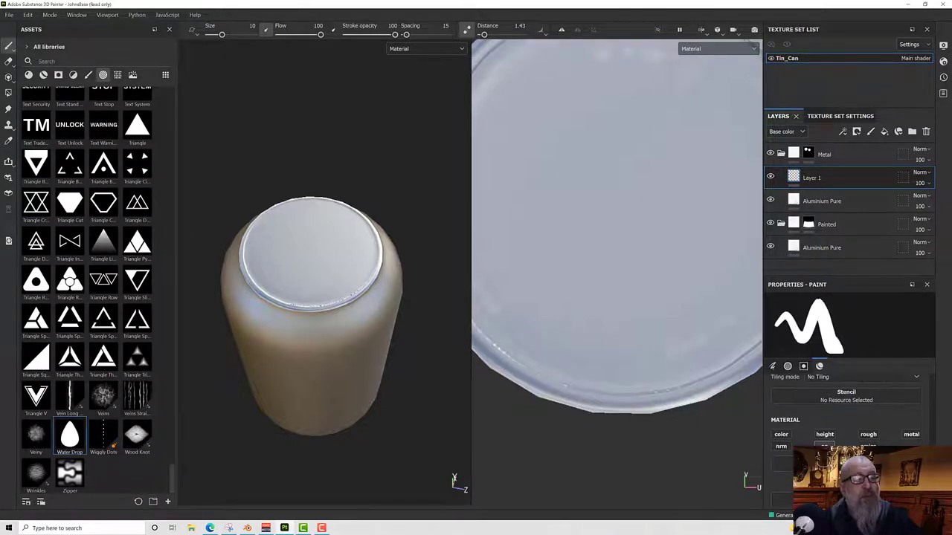
right_click_drag(306, 278, 437, 282, "ctrl")
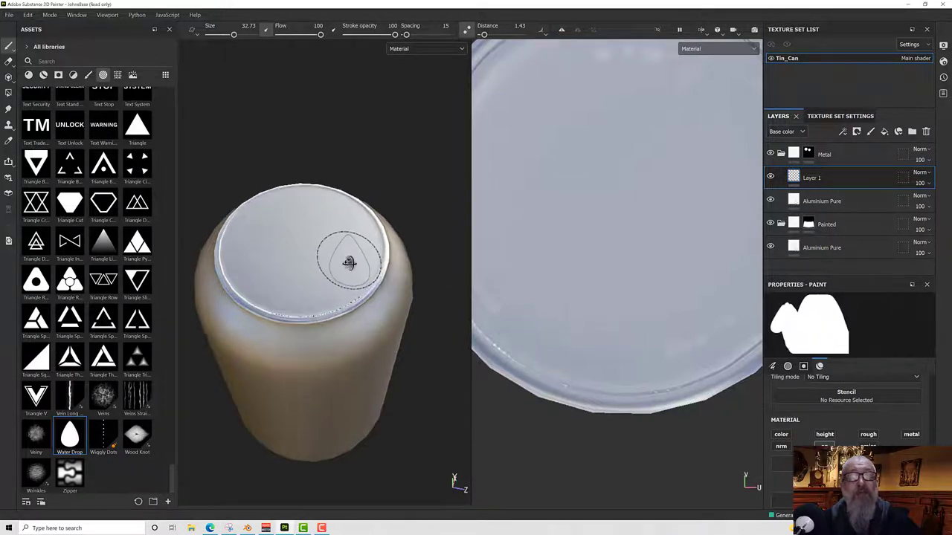
- Stamp the drop-shaped opening between the lid's centre and rim with a brush size of about 38.67
left_click_drag(349, 261, 349, 346, "alt+shift")
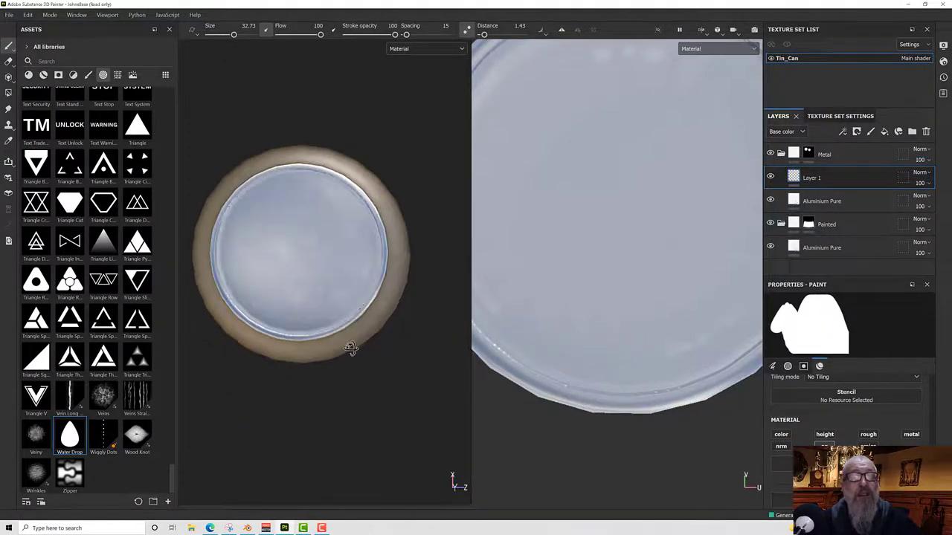
right_click_drag(293, 276, 297, 290, "ctrl")
left_click(297, 290)
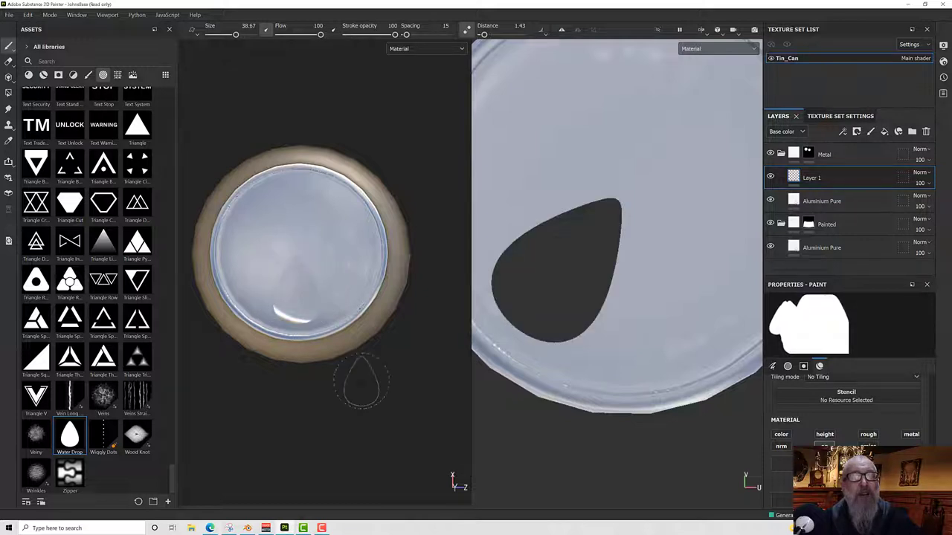
mouse_move(364, 378)
left_mouse_down("alt")
mouse_move(451, 334)
mouse_move(446, 297)
mouse_move(385, 263)
mouse_move(349, 278)
mouse_move(333, 317)
mouse_move(340, 344)
mouse_move(364, 350)
mouse_move(364, 341)
left_mouse_up("alt")
scroll(297, 315, "up", 3)
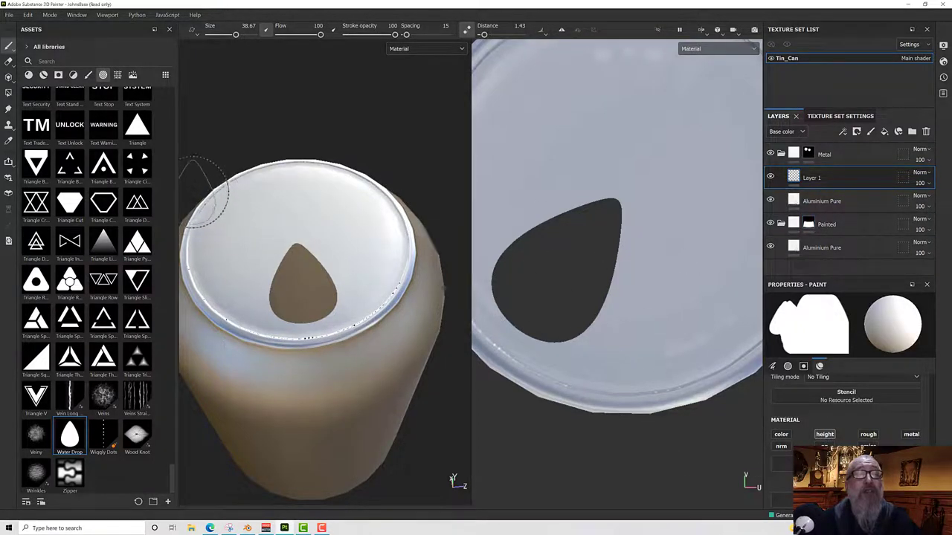
- Choose the Basic Soft brush for painting height detail on the lid
left_click(88, 75)
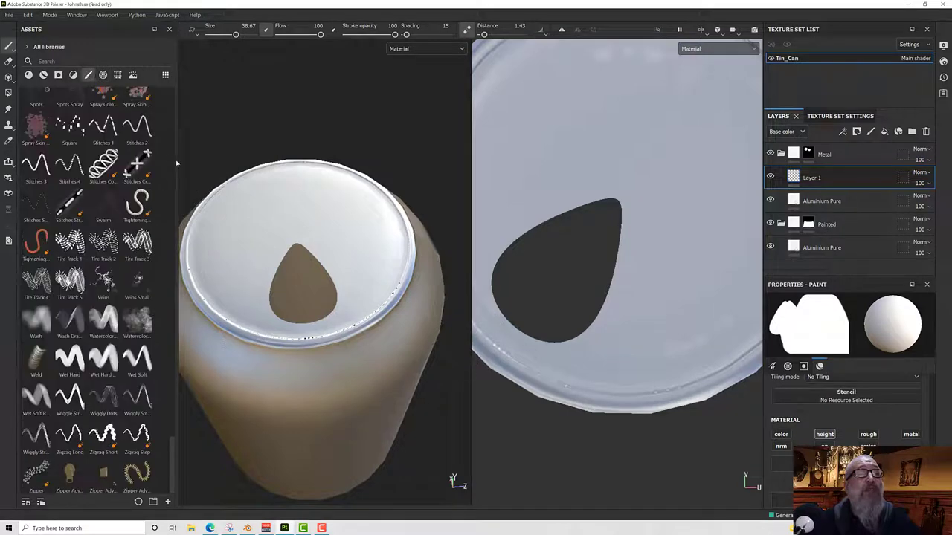
scroll(157, 164, "down", 10)
scroll(157, 166, "up", 5)
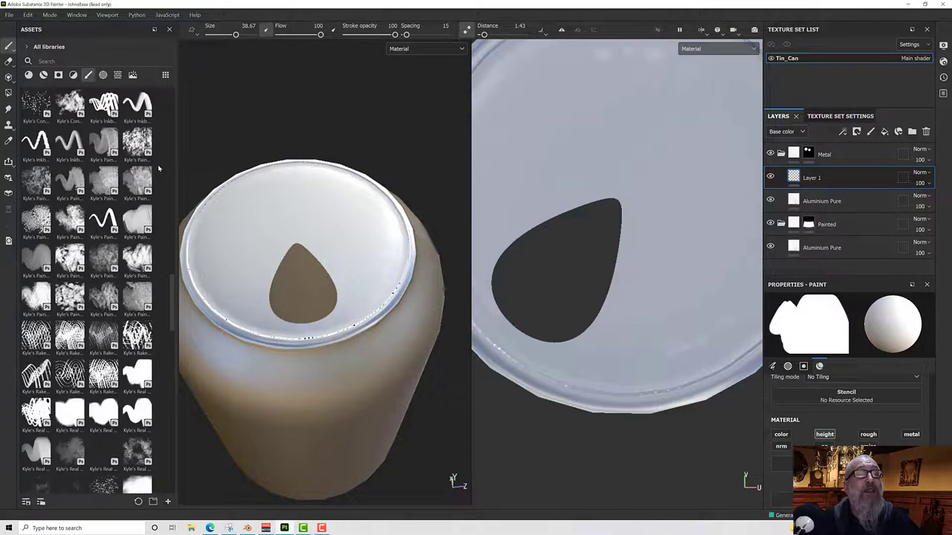
scroll(172, 139, "up", 10)
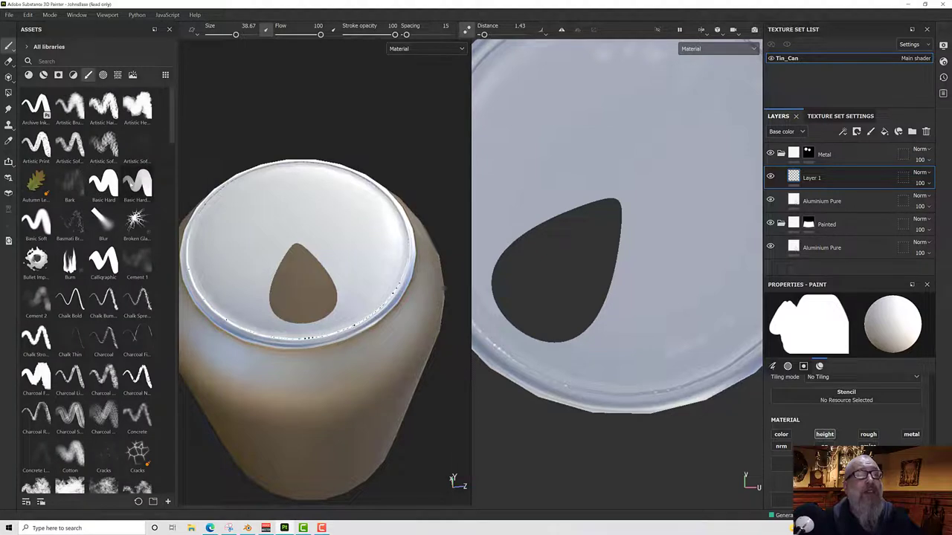
left_click(35, 222)
left_click_drag(295, 204, 310, 228, "alt")
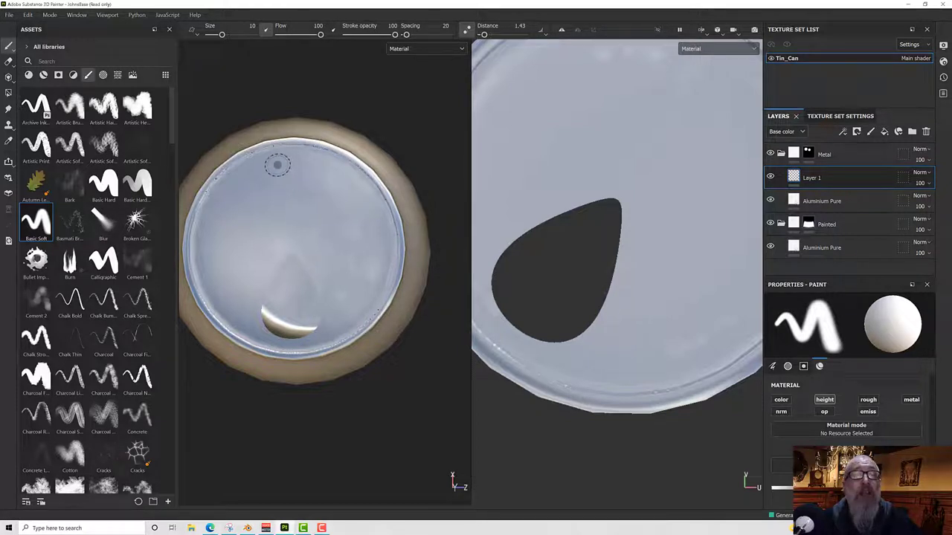
mouse_move(290, 162)
left_mouse_down()
mouse_move(318, 174)
mouse_move(303, 172)
left_mouse_up()
key("ctrl+z")
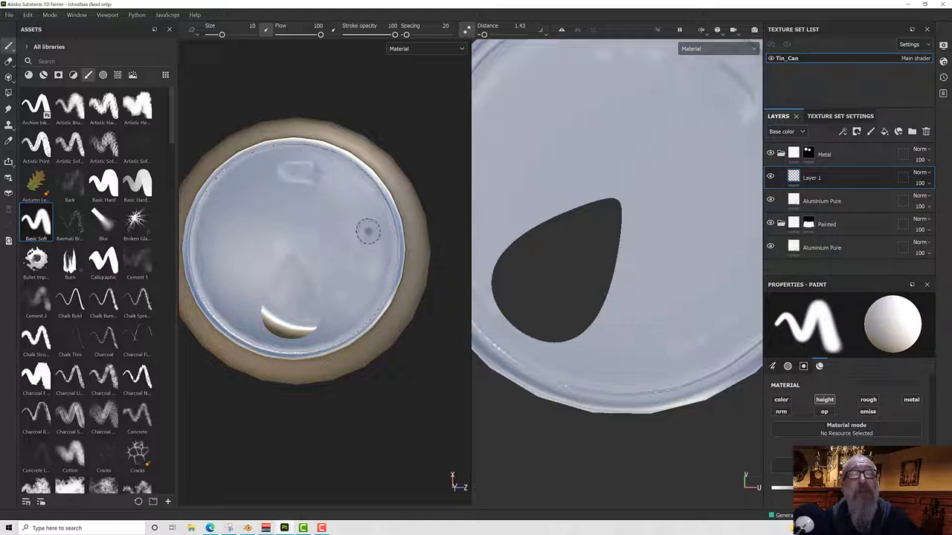
left_click_drag(365, 229, 377, 187, "alt")
key("ctrl+z")
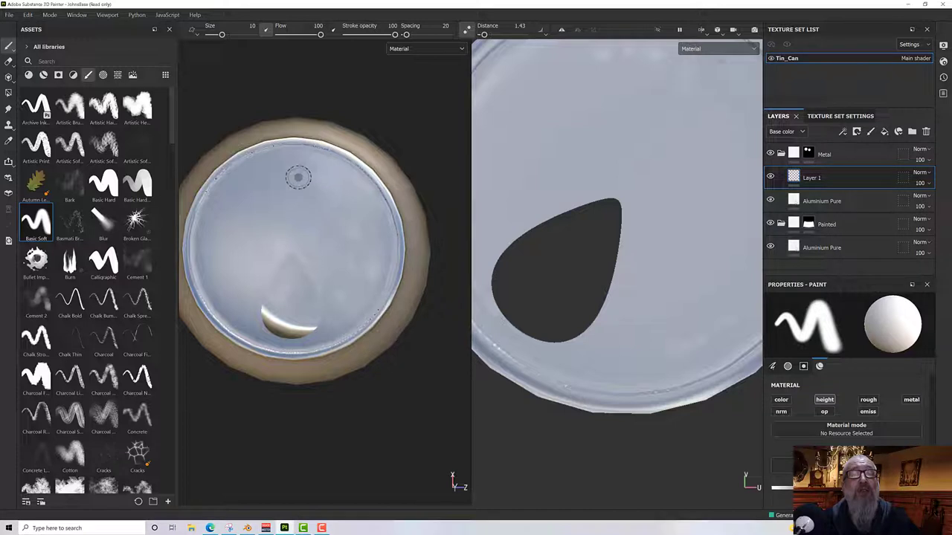
- Paint a short straight height stroke near the lid's rim, opposite the drop-shaped opening, on Layer 1
mouse_move(289, 170)
right_mouse_down("shift")
mouse_move(297, 174)
mouse_move(294, 163)
right_mouse_up("shift")
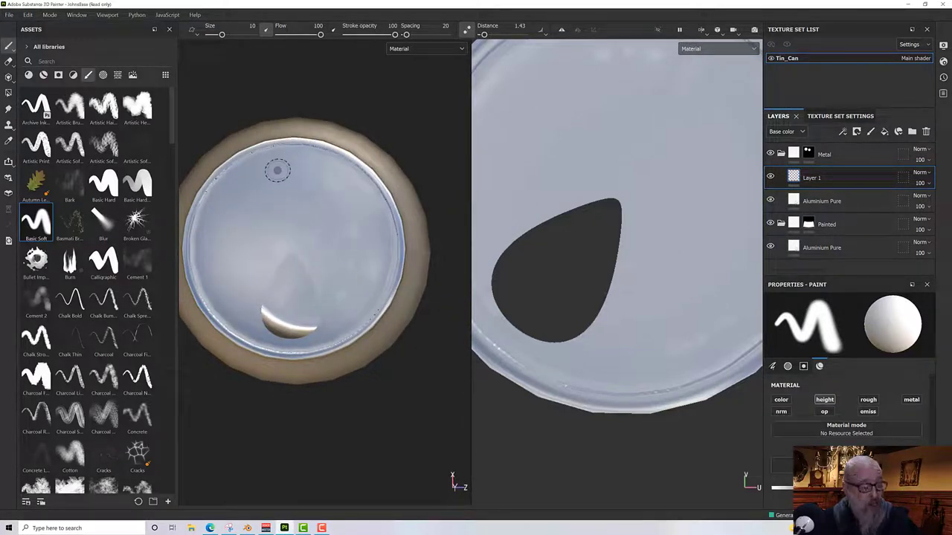
key("shift")
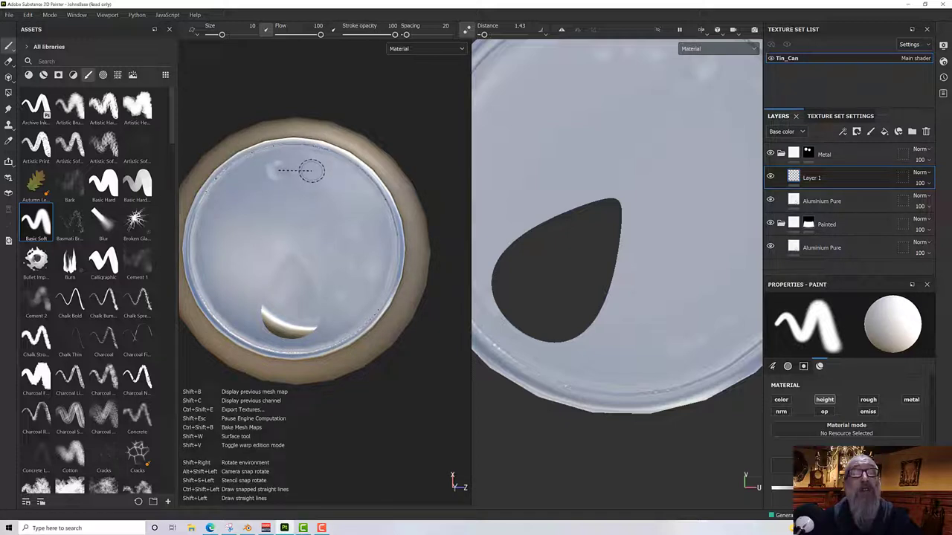
mouse_move(318, 202)
left_mouse_down("alt")
mouse_move(320, 113)
mouse_move(322, 200)
left_mouse_up("alt")
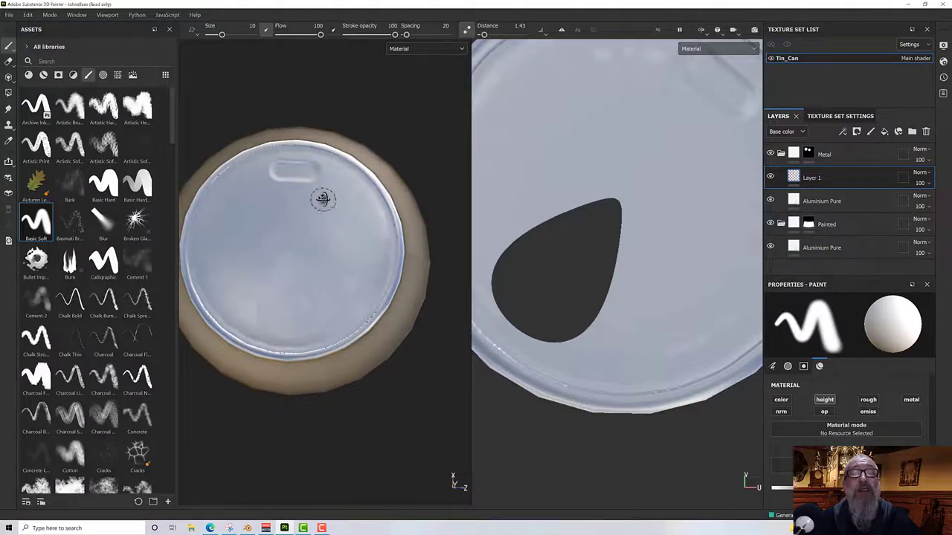
scroll(637, 247, "down", 3)
scroll(638, 247, "down", 1)
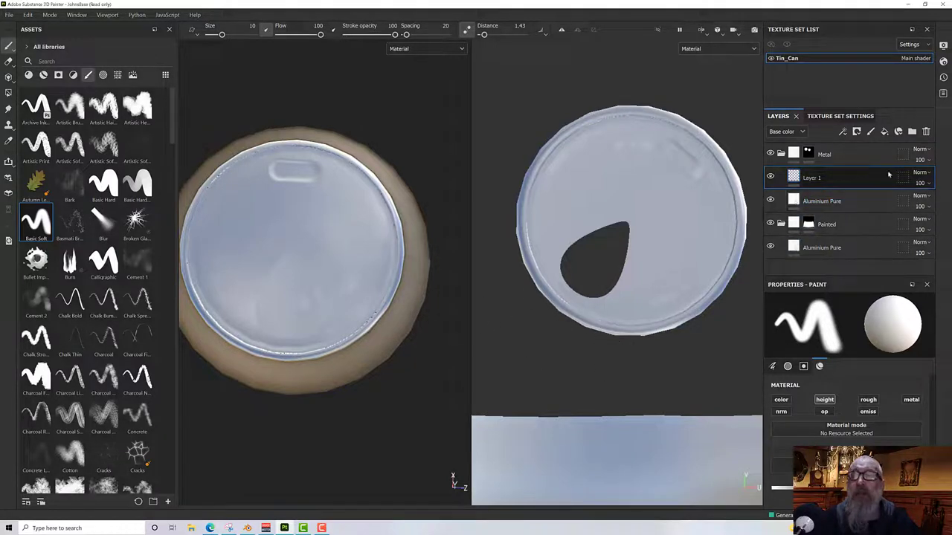
- Add a fill layer above Layer 1 in the Metal folder and give it a black mask
left_click(884, 132)
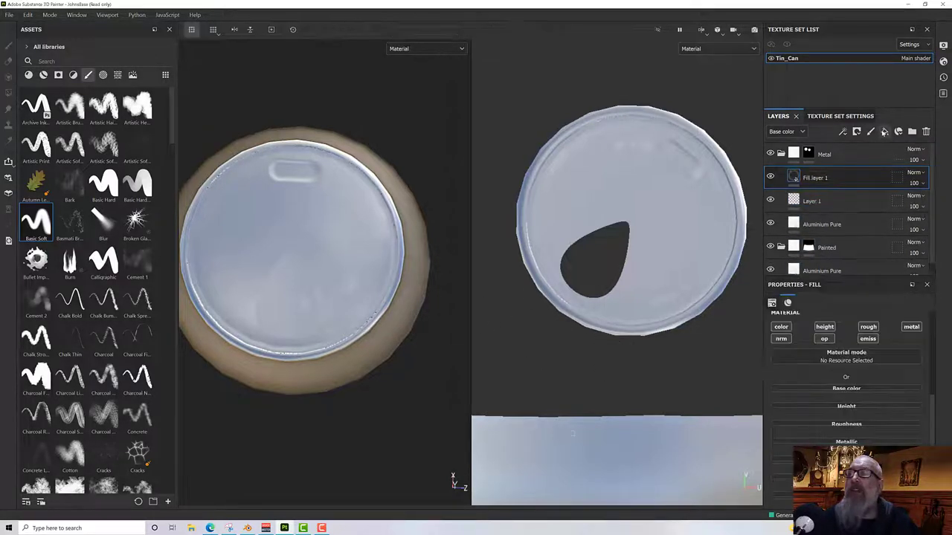
right_click(812, 177)
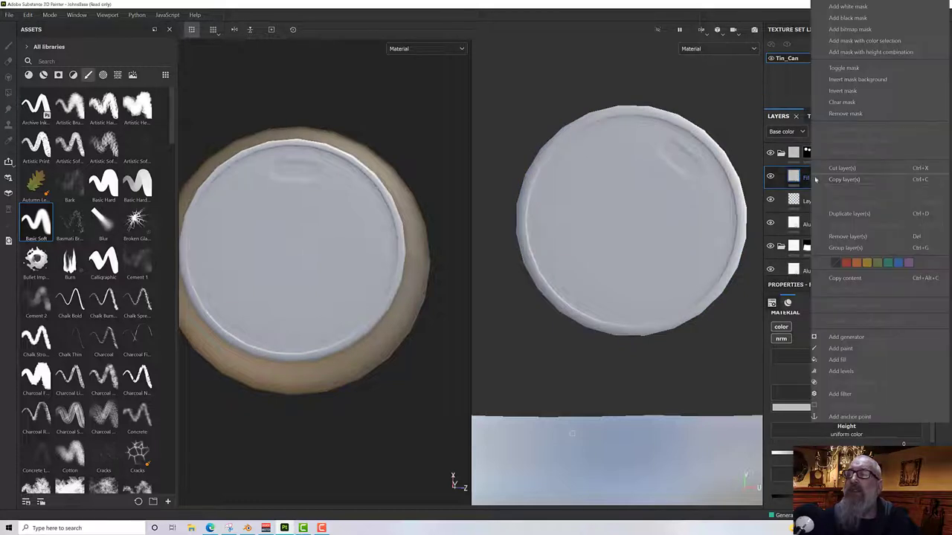
left_click(848, 18)
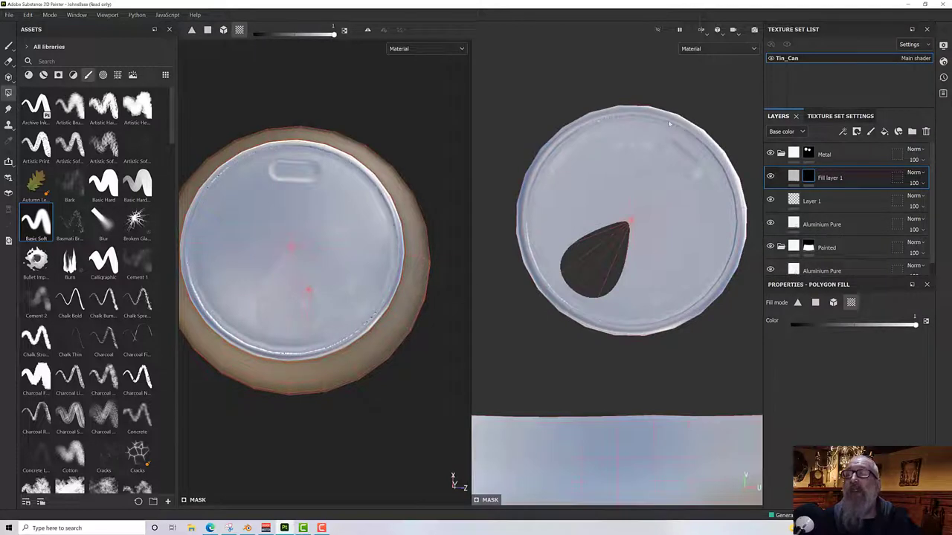
- Add a UV Border Distance generator to the new fill layer's mask
right_click(809, 174)
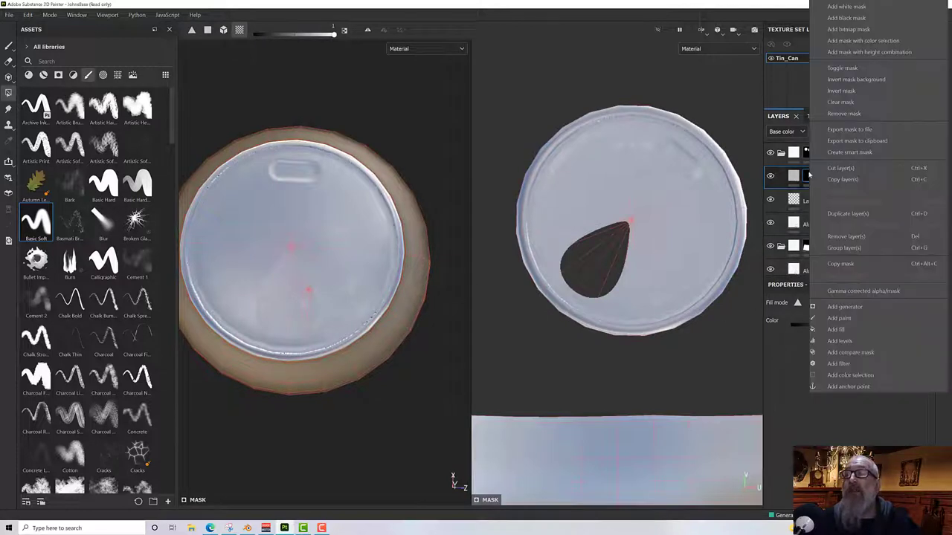
left_click(841, 308)
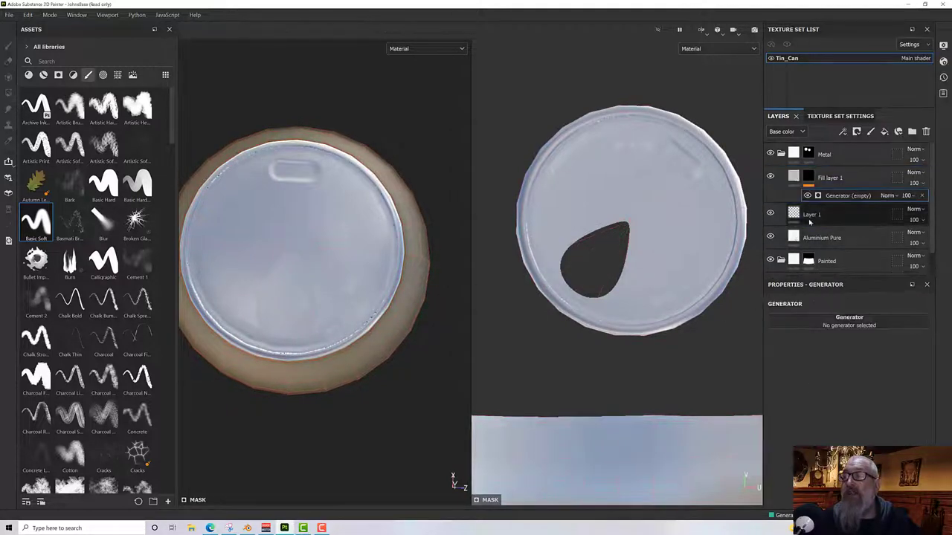
left_click(837, 327)
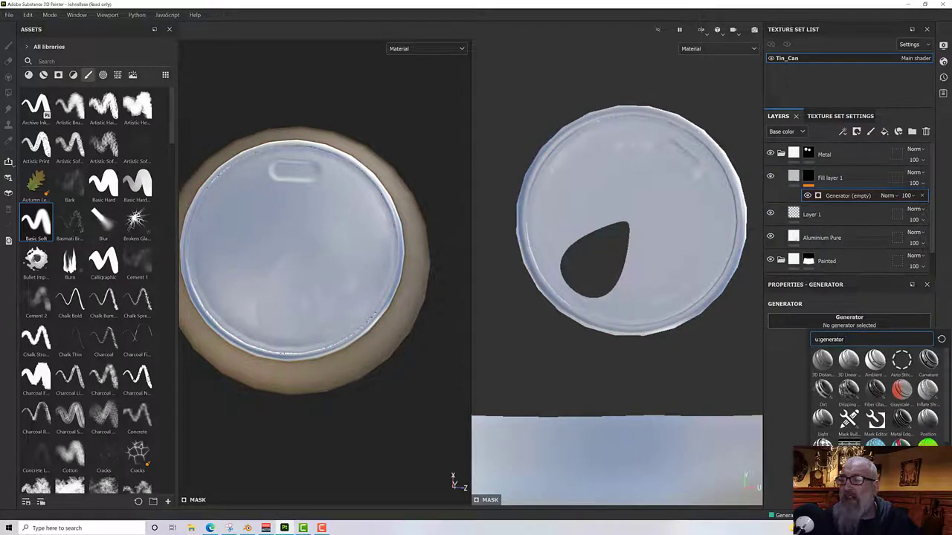
left_click(848, 444)
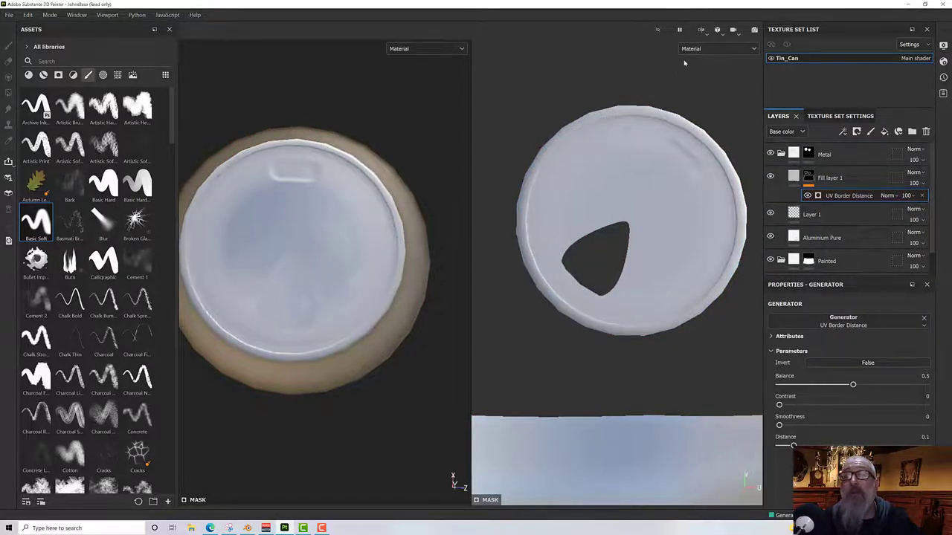
- Display the mask and set the UV Border Distance generator's balance to 0.11, contrast 0.95, smoothness 0.13 and distance 0.17
left_click(695, 49)
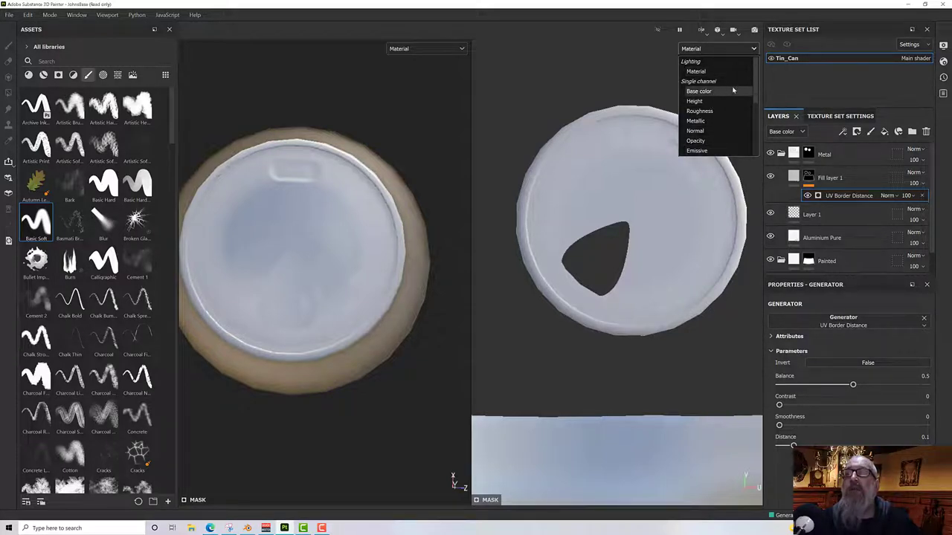
scroll(743, 94, "down", 5)
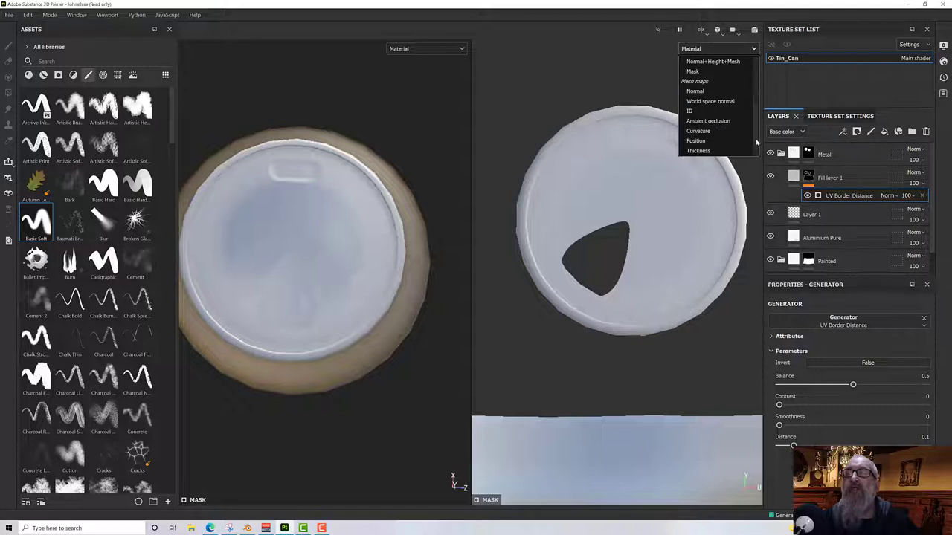
left_click(710, 72)
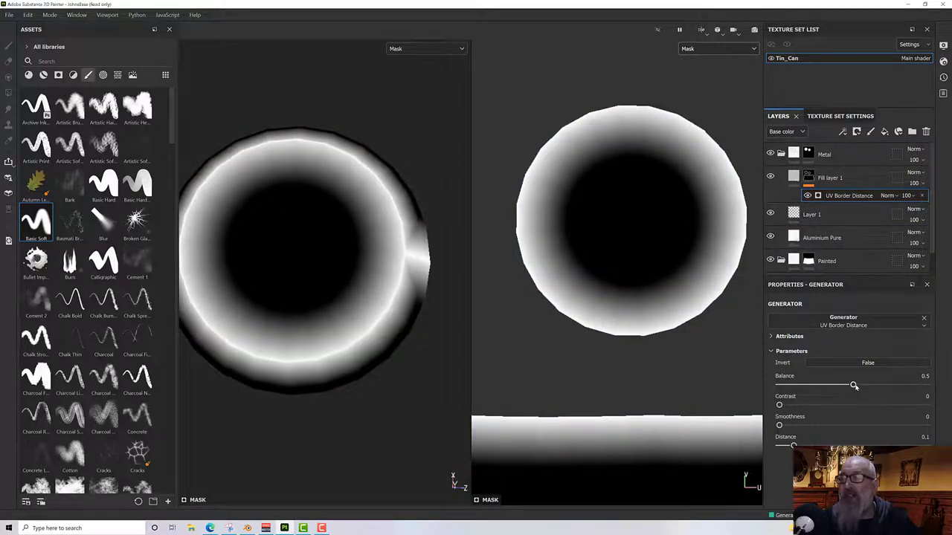
left_click_drag(853, 386, 795, 385)
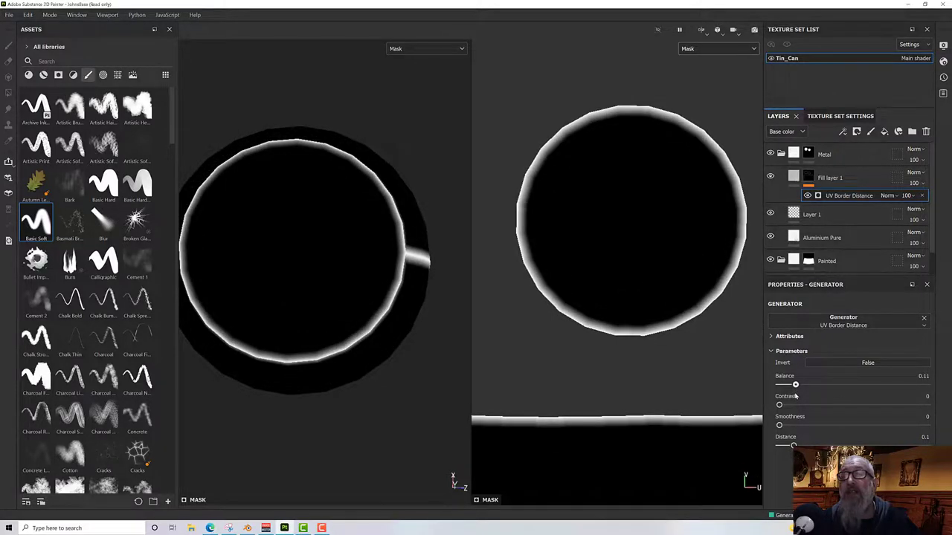
left_click_drag(797, 396, 794, 397)
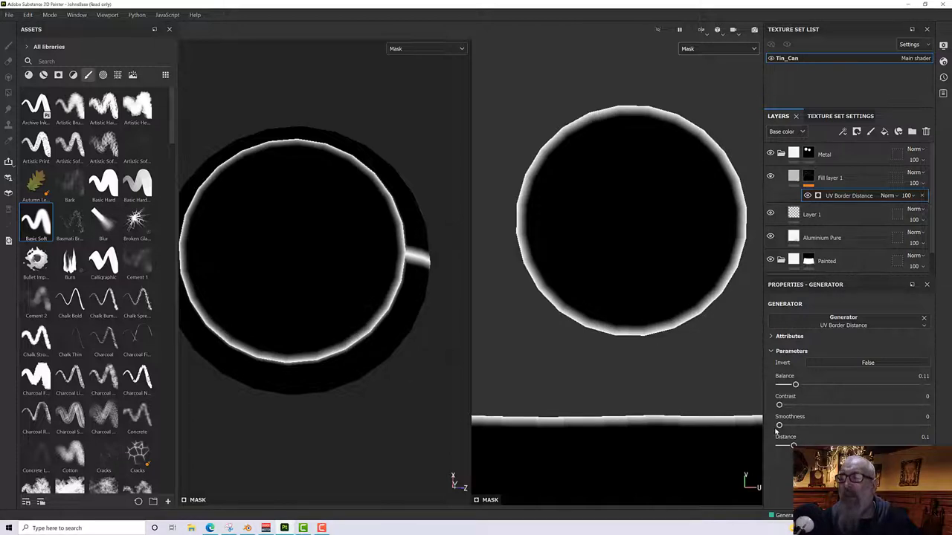
left_click_drag(779, 407, 929, 410)
mouse_move(792, 443)
left_mouse_down()
mouse_move(803, 444)
mouse_move(787, 425)
mouse_move(798, 428)
left_mouse_up()
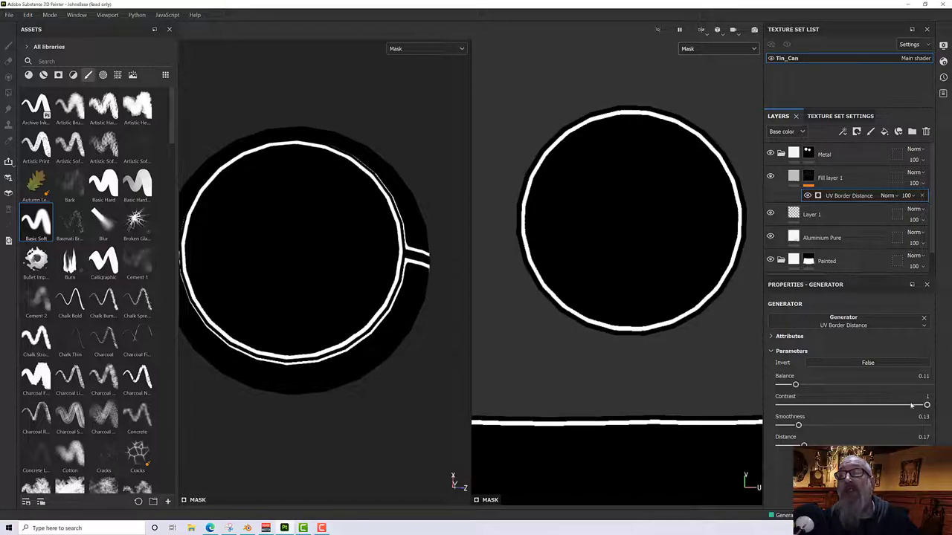
mouse_move(926, 407)
left_mouse_down()
mouse_move(903, 407)
mouse_move(921, 408)
left_mouse_up()
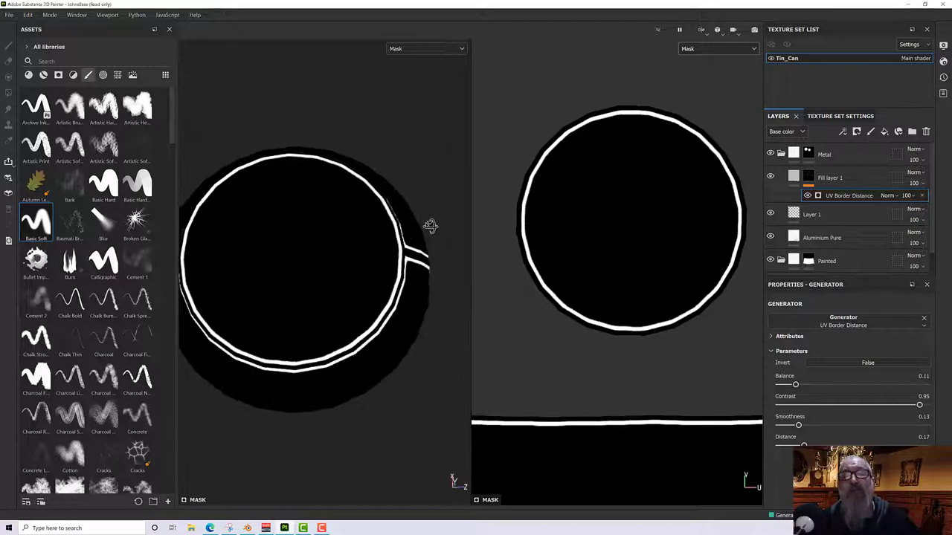
- Examine the border mask around the can's rim, and return the viewports to the Material display
left_click_drag(431, 225, 431, 159, "alt")
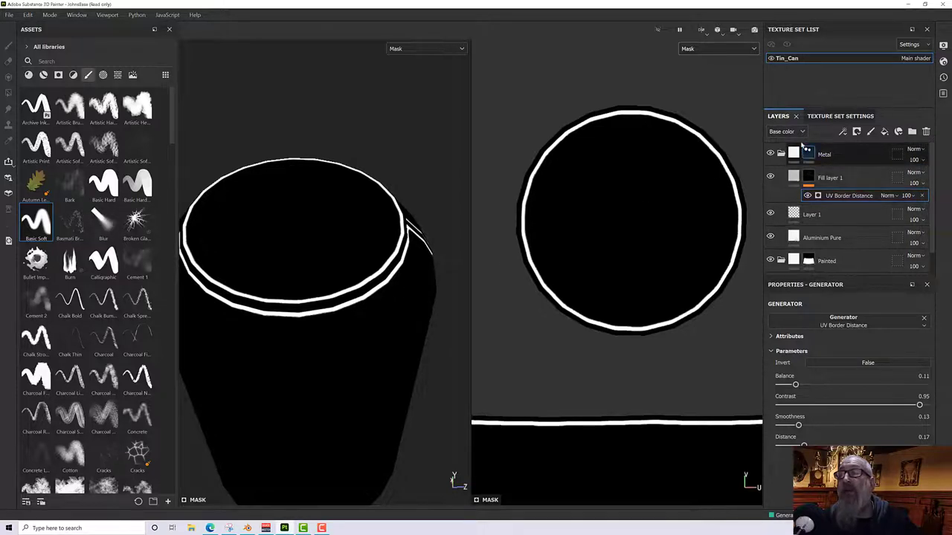
left_click_drag(308, 280, 349, 257, "alt")
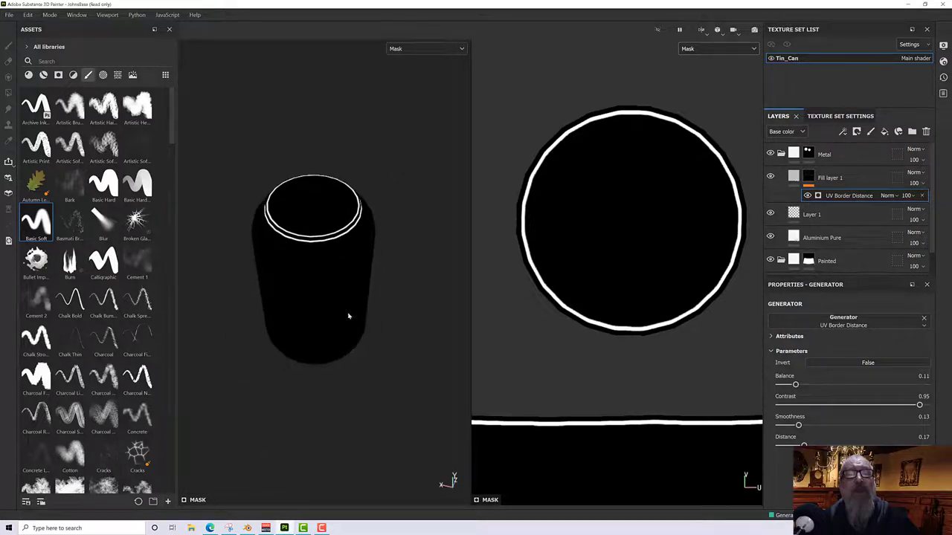
scroll(331, 231, "up", 2)
scroll(331, 231, "up", 2)
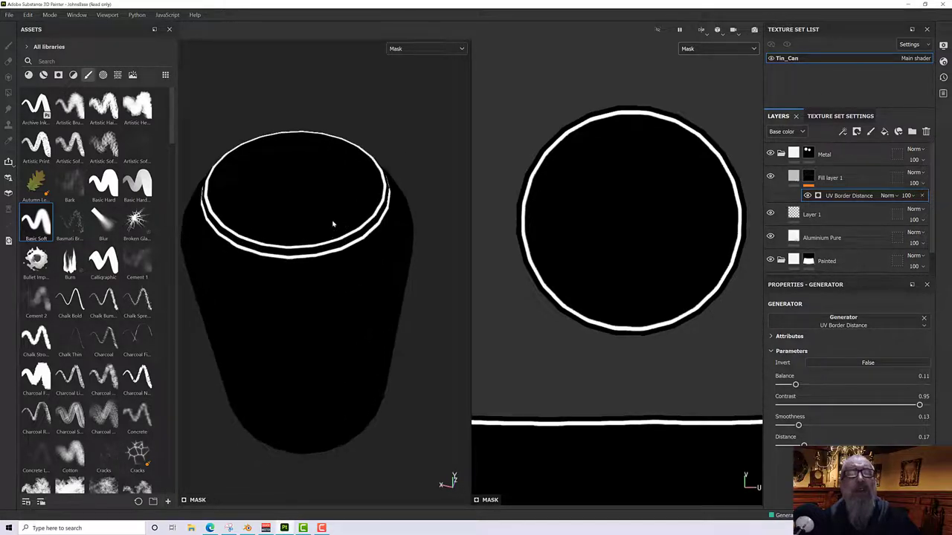
left_click(426, 49)
scroll(414, 71, "up", 2)
left_click(413, 75)
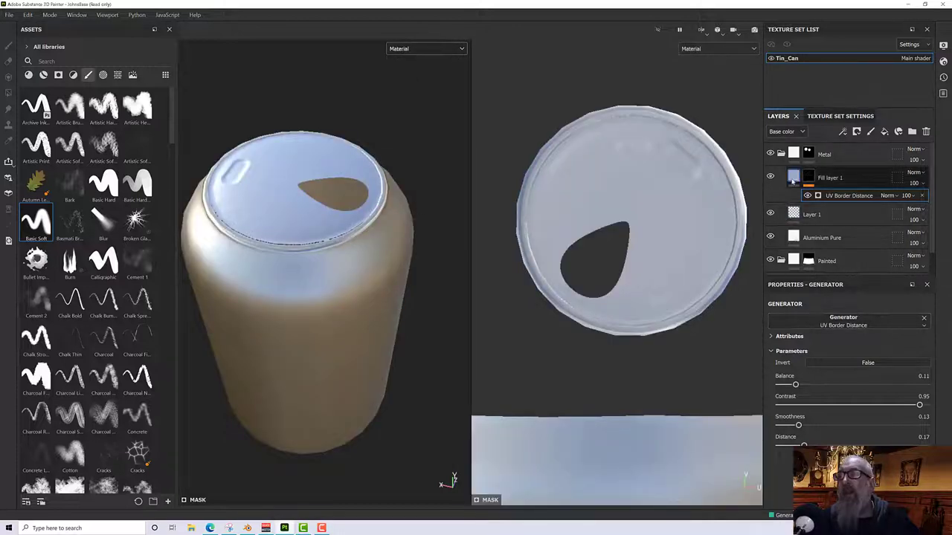
- Limit the fill layer's material to the height and roughness channels
left_click(793, 177)
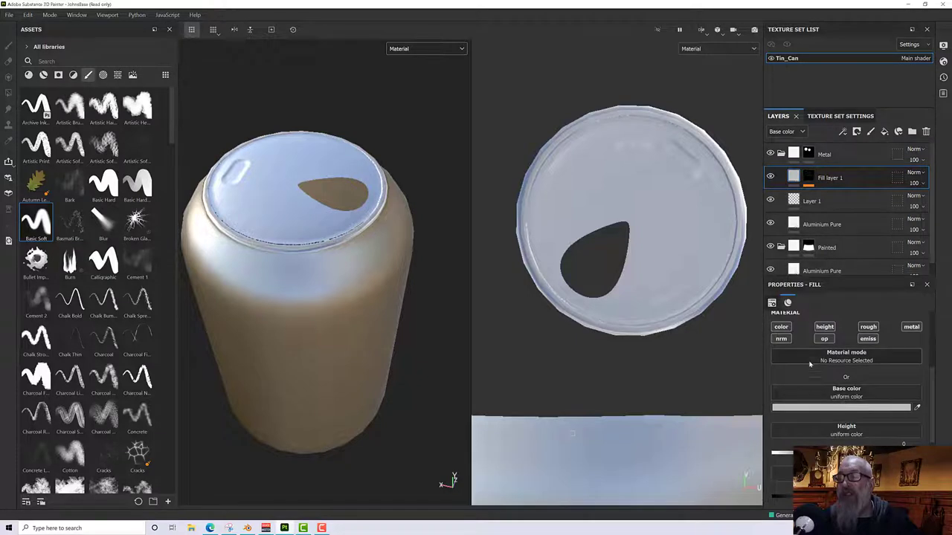
left_click(781, 327)
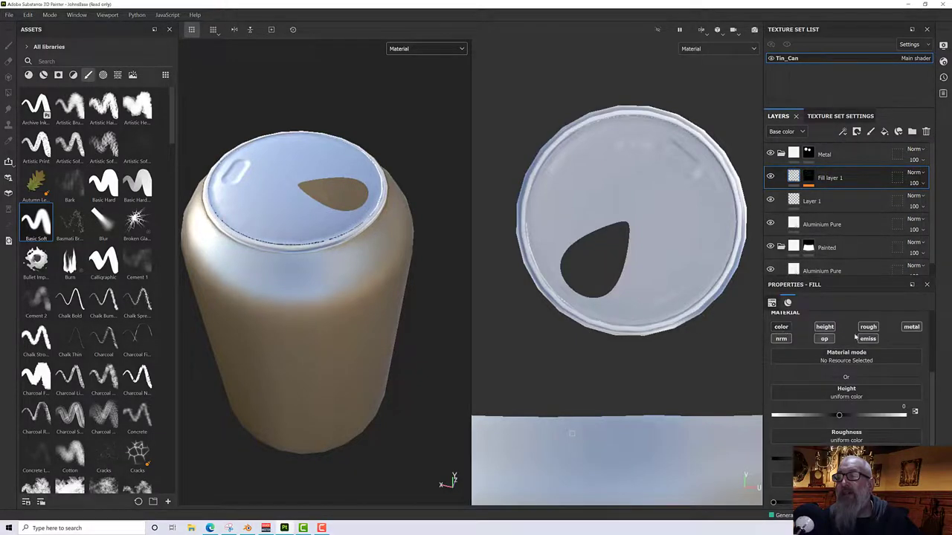
left_click(910, 327)
left_click(867, 339)
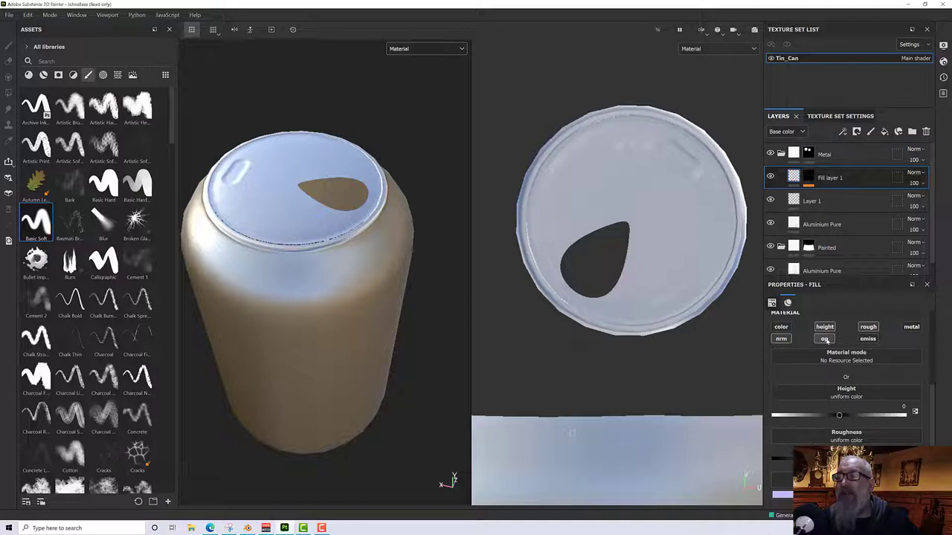
left_click(823, 339)
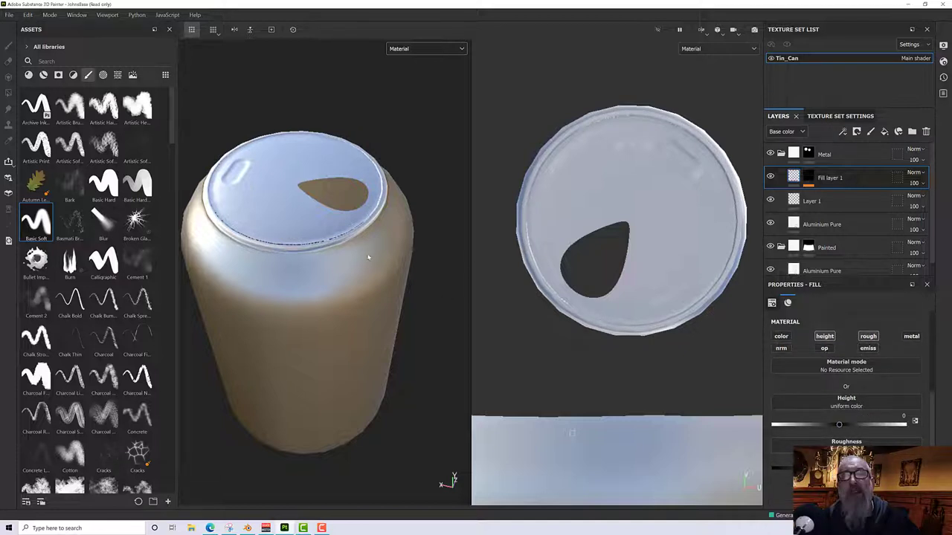
- Set the fill layer's height to -0.125 and check the resulting edge around the can's rim
scroll(367, 255, "up", 2)
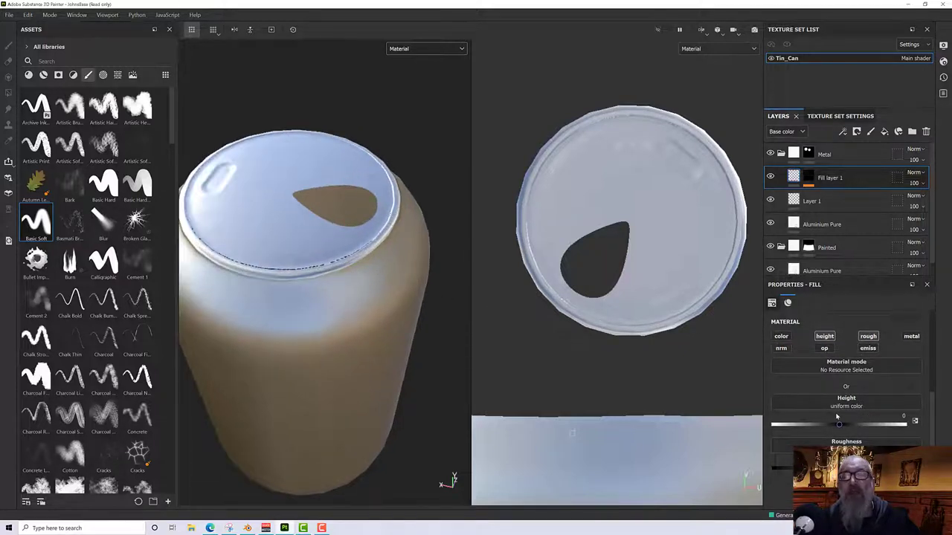
mouse_move(840, 426)
left_mouse_down()
mouse_move(815, 425)
mouse_move(848, 428)
mouse_move(800, 433)
mouse_move(846, 429)
mouse_move(821, 432)
mouse_move(831, 435)
left_mouse_up()
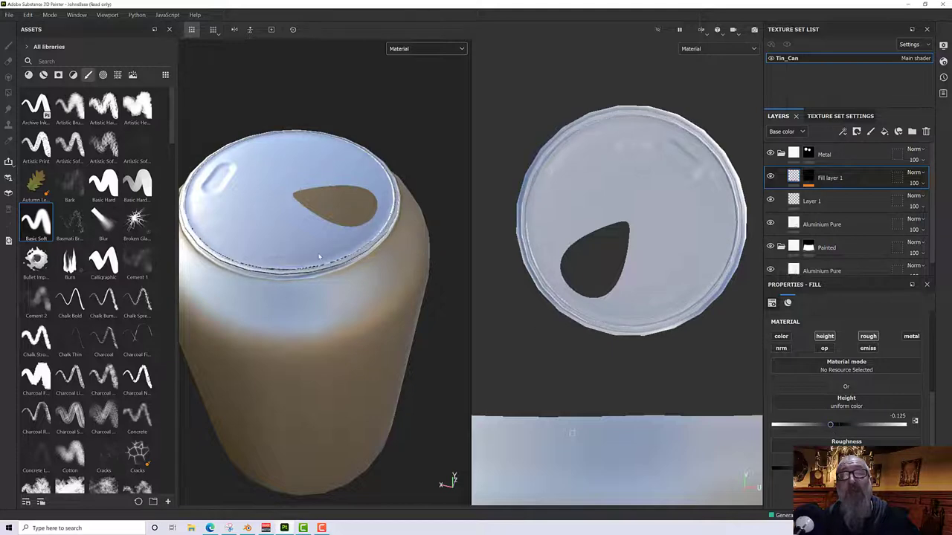
scroll(320, 256, "up", 5)
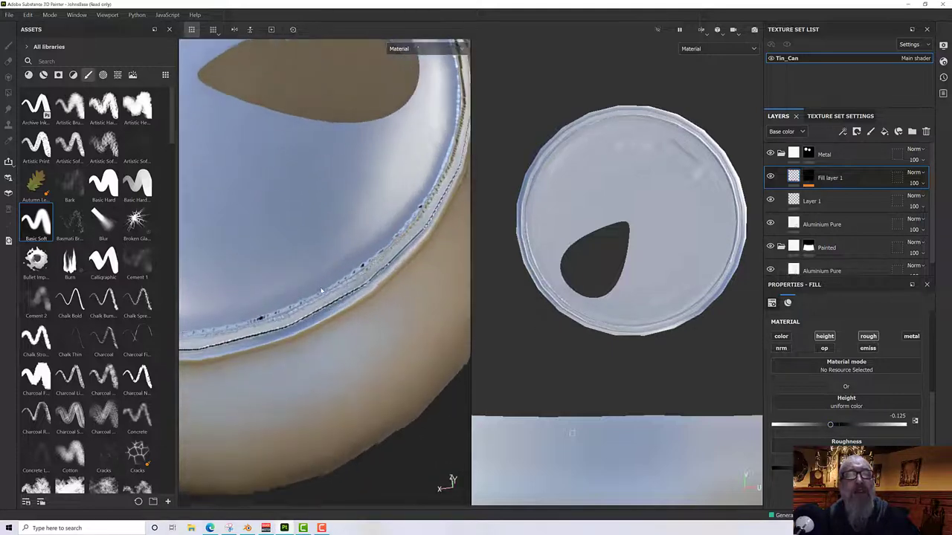
left_click_drag(321, 291, 357, 264, "alt")
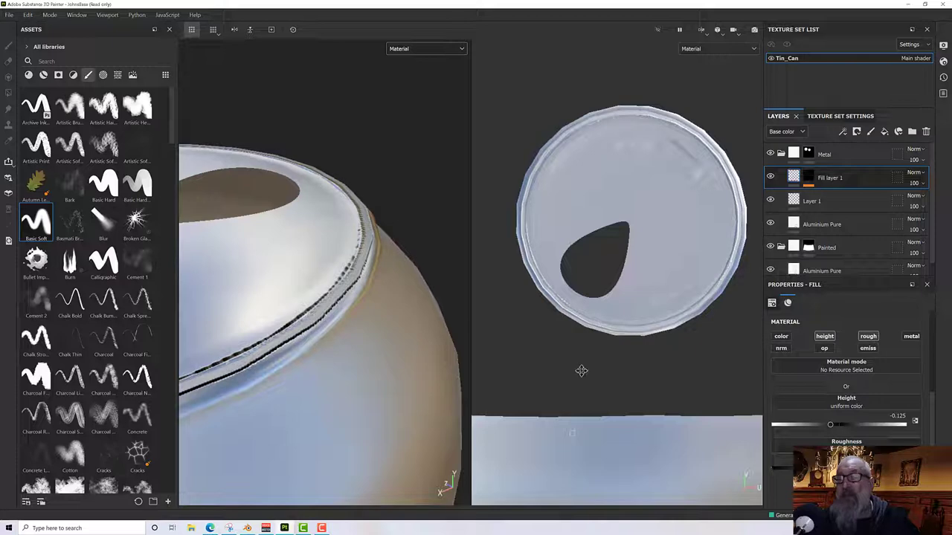
left_click_drag(297, 245, 268, 297, "alt")
scroll(384, 226, "up", 2)
scroll(384, 226, "down", 2)
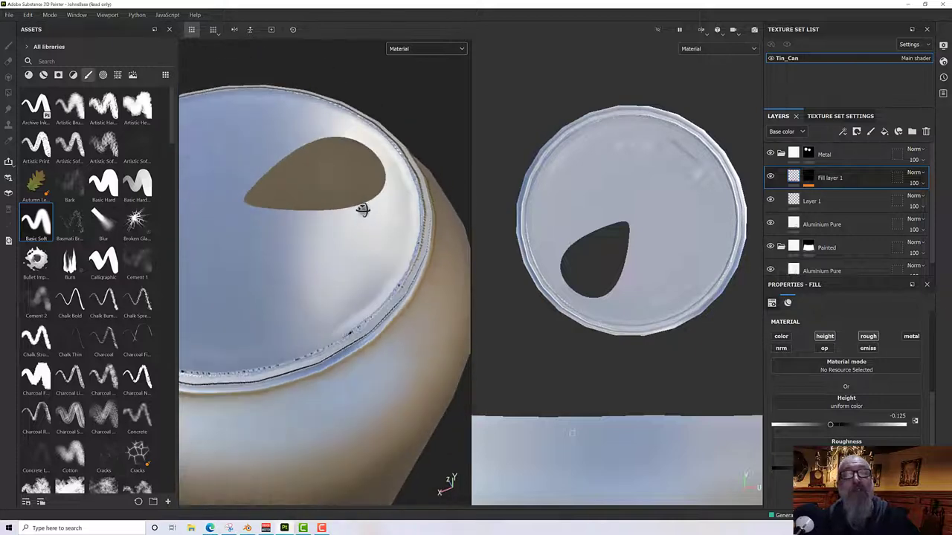
left_click_drag(361, 208, 319, 166, "alt")
- Open the UV Border Distance generator on the fill layer's mask and display the mask in the viewports
key("ctrl+v")
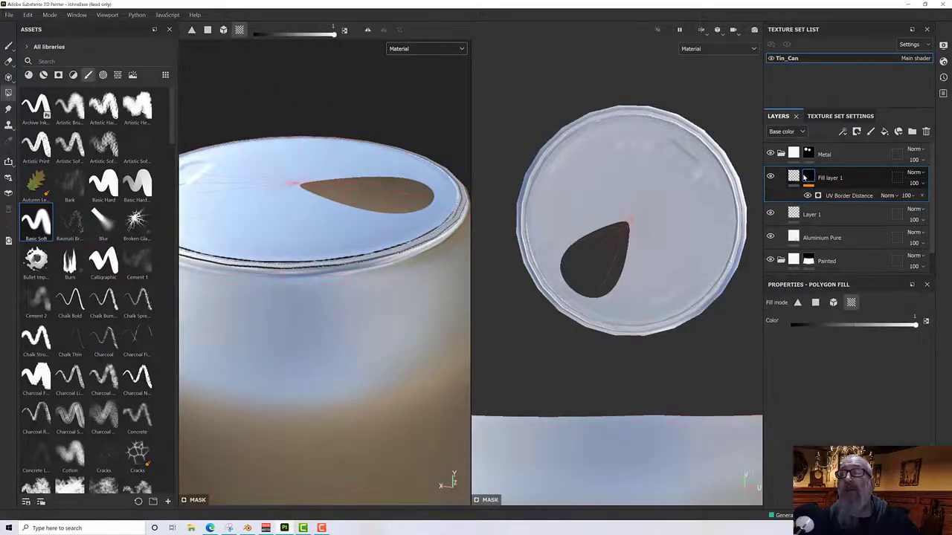
left_click(833, 195)
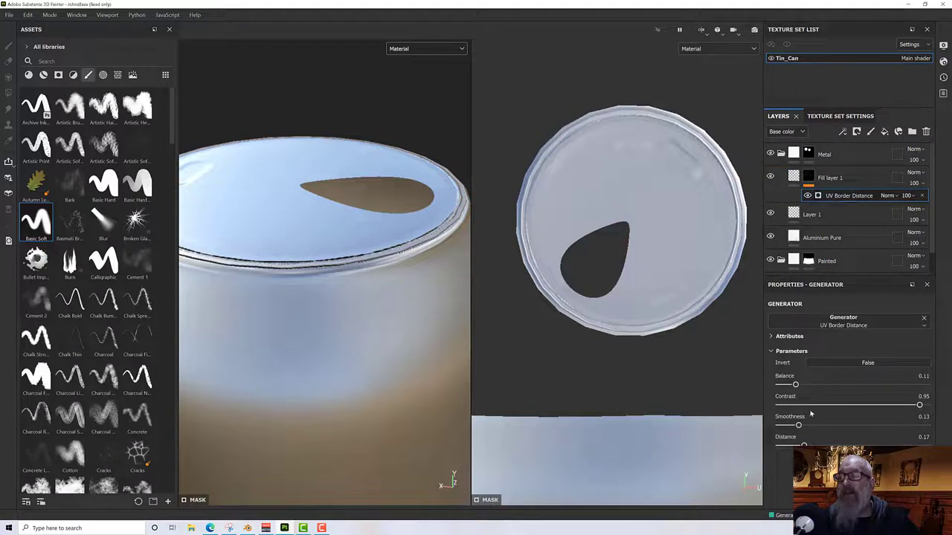
scroll(562, 294, "up", 4)
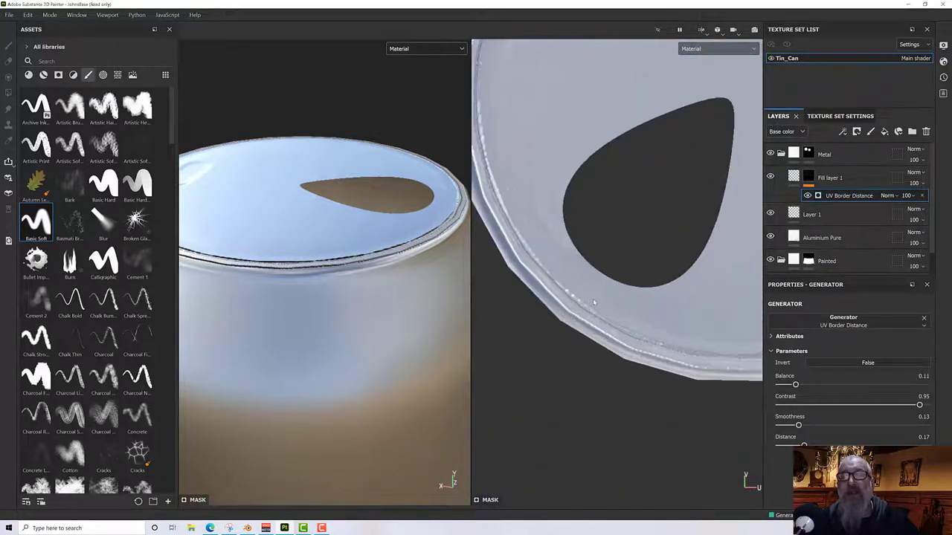
scroll(592, 299, "up", 1)
left_click(701, 50)
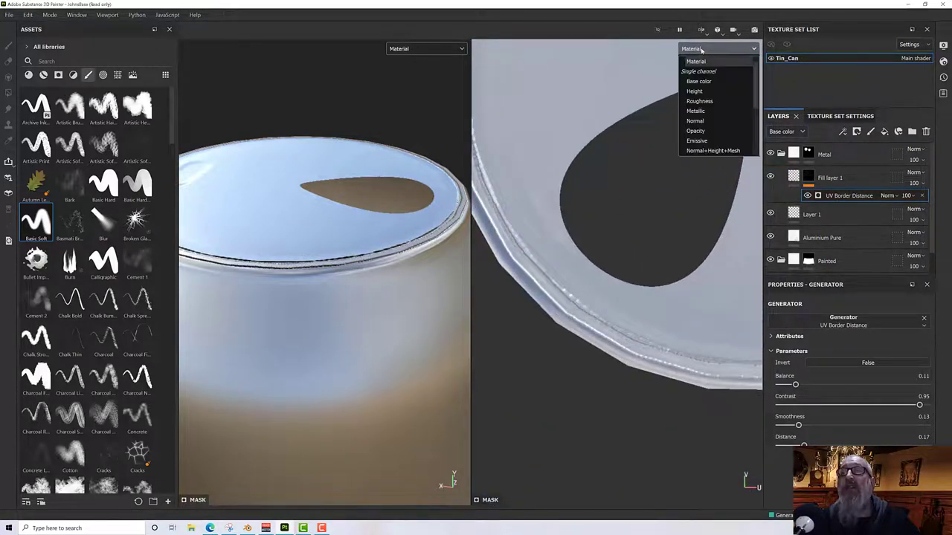
scroll(705, 119, "down", 3)
left_click(703, 122)
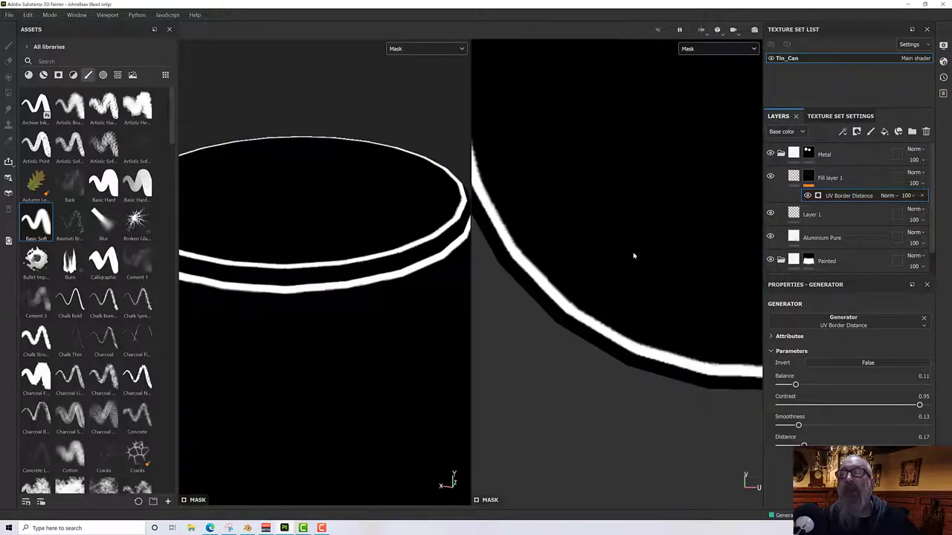
scroll(654, 297, "up", 2)
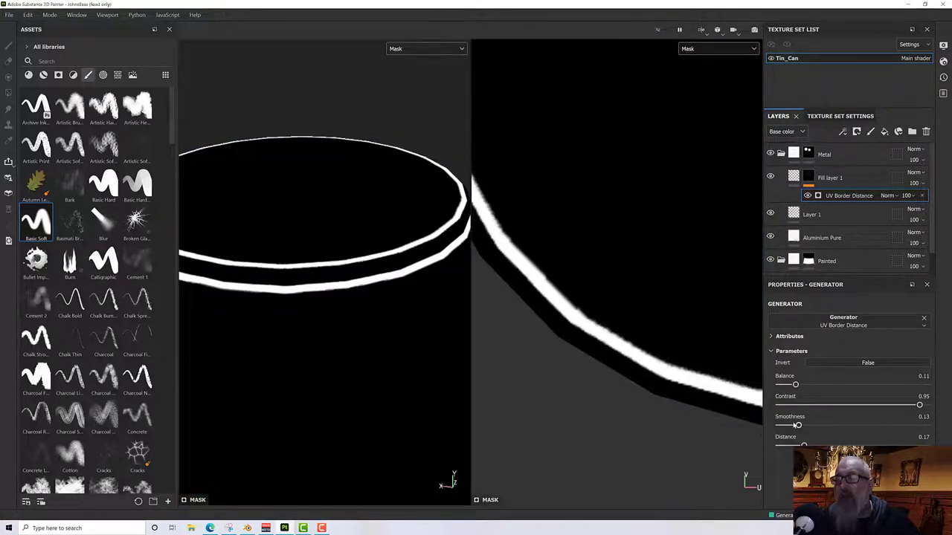
- Soften the border mask by setting the generator's contrast to 0.75 and smoothness to 0.12
left_click_drag(798, 426, 799, 425)
left_click_drag(919, 406, 889, 405)
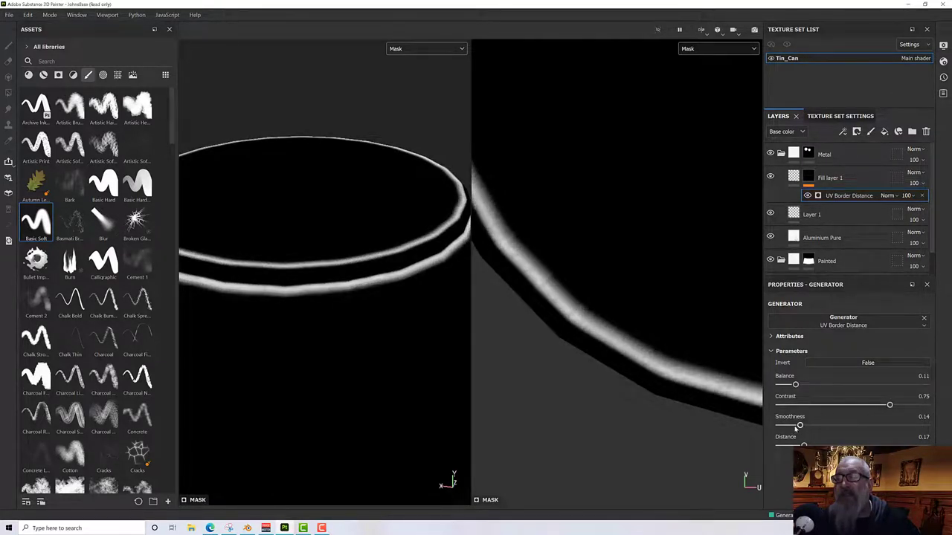
left_click_drag(800, 426, 796, 426)
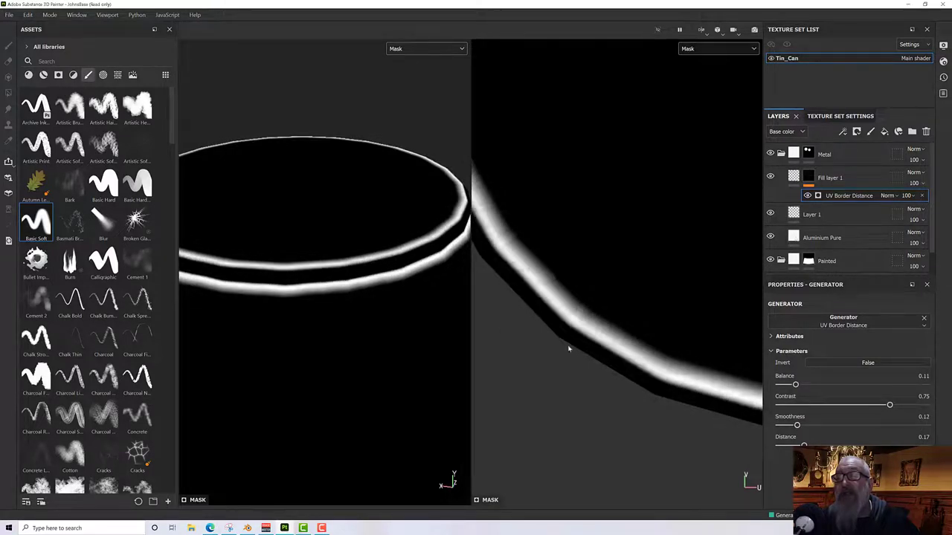
- Return the viewports to the Material display and inspect the softened rim border
left_click_drag(391, 274, 423, 192, "alt")
left_click(410, 49)
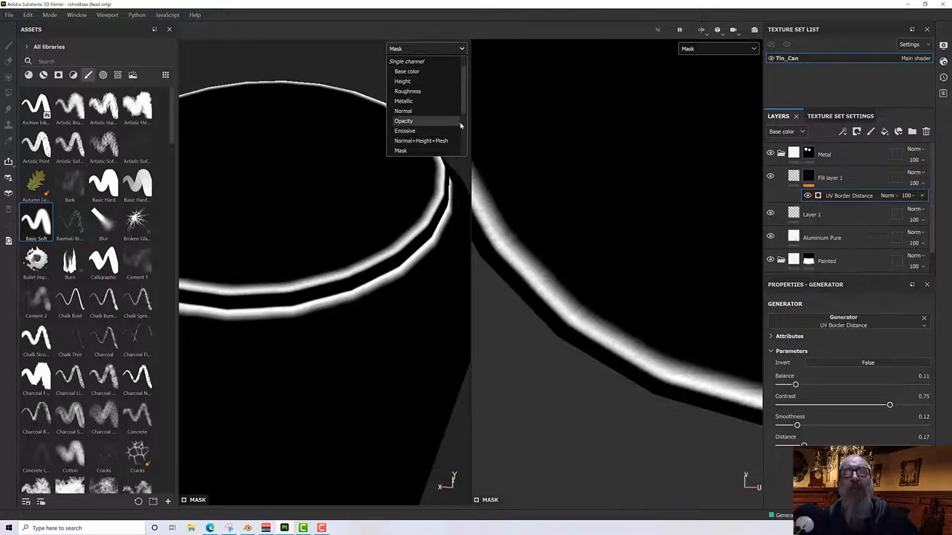
scroll(446, 96, "up", 2)
left_click(426, 75)
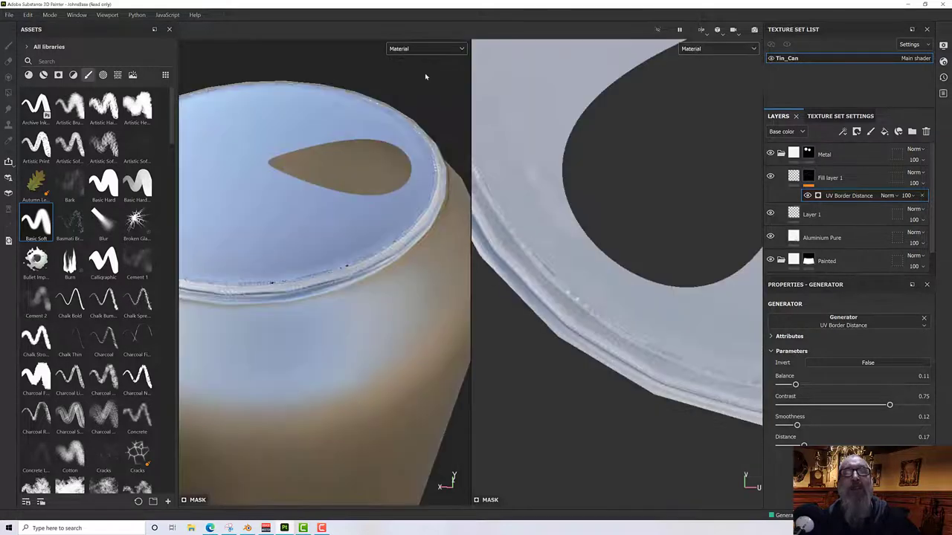
left_click_drag(424, 209, 476, 206, "alt")
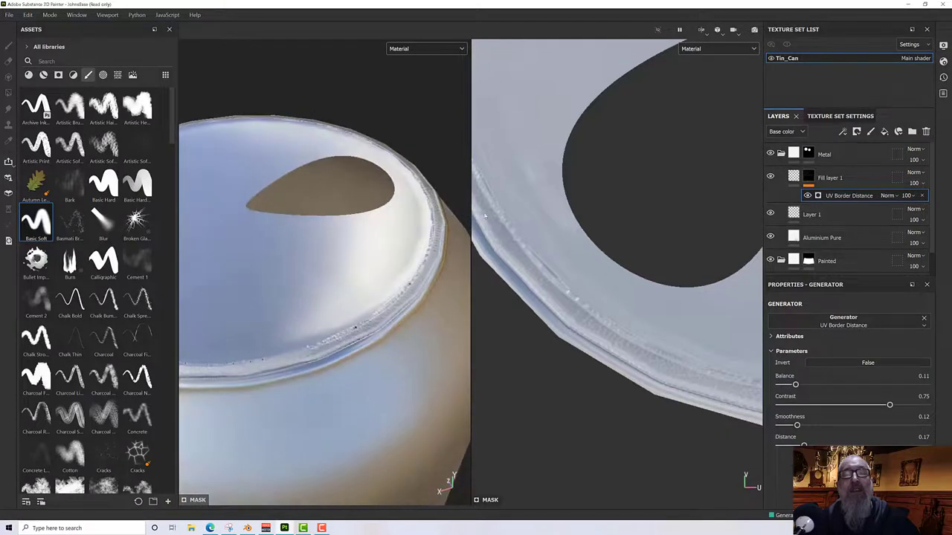
- Add a Blur filter above the UV Border Distance generator in the mask and set its intensity to 0.21
right_click(822, 195)
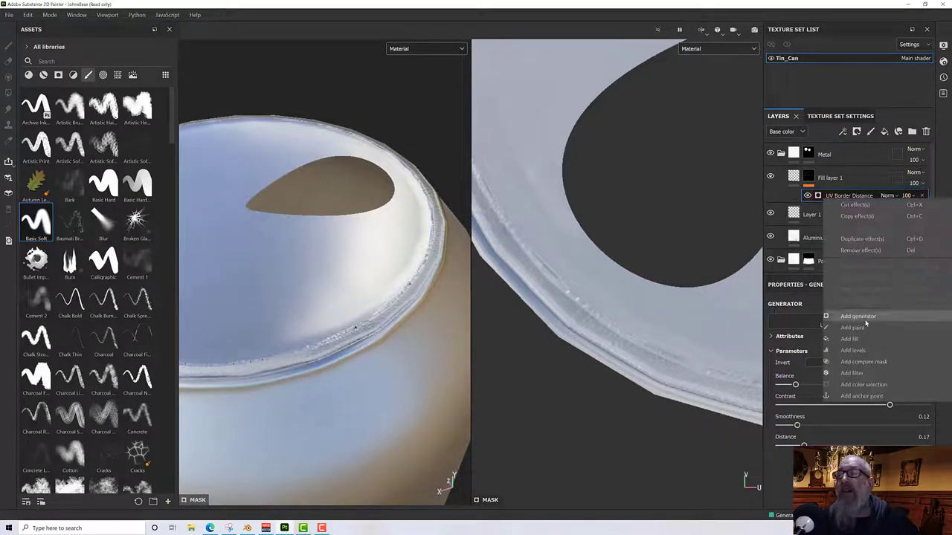
left_click(854, 372)
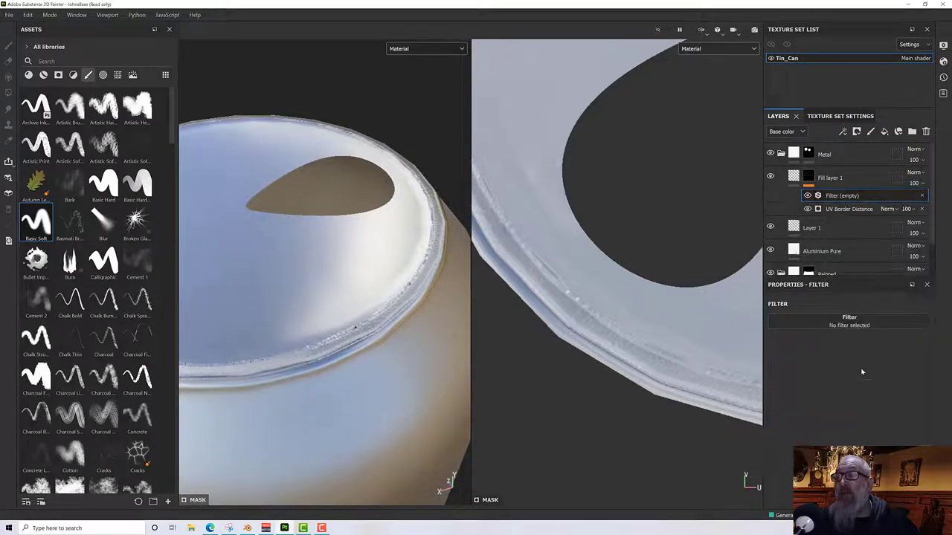
left_click(854, 324)
left_click(901, 353)
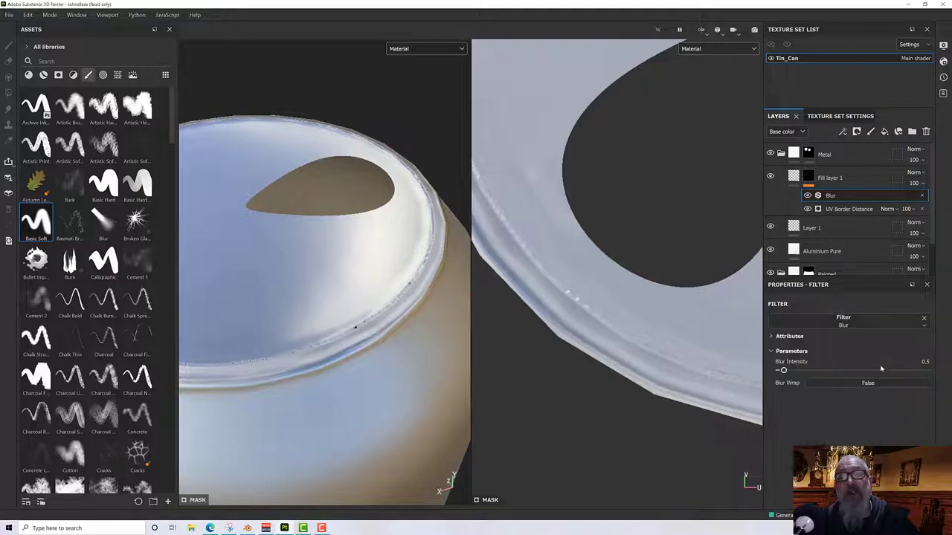
left_click_drag(785, 370, 780, 371)
- Examine the blurred rim border and the can's lid from several angles
left_click_drag(431, 298, 433, 258, "alt")
right_click_drag(434, 258, 419, 276, "alt")
left_click_drag(398, 318, 320, 357, "alt")
middle_click_drag(319, 357, 354, 353, "alt")
left_click_drag(355, 353, 330, 253, "alt")
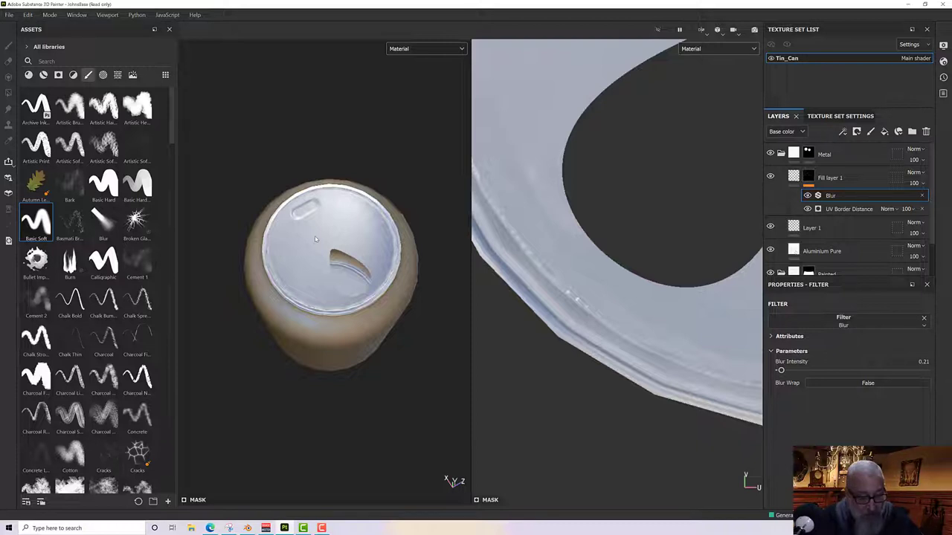
left_click_drag(359, 177, 408, 153, "alt")
mouse_move(392, 233)
left_mouse_down("alt")
mouse_move(395, 191)
mouse_move(389, 221)
mouse_move(410, 176)
mouse_move(365, 263)
mouse_move(346, 274)
mouse_move(365, 233)
mouse_move(354, 274)
mouse_move(354, 259)
left_mouse_up("alt")
scroll(354, 273, "up", 2)
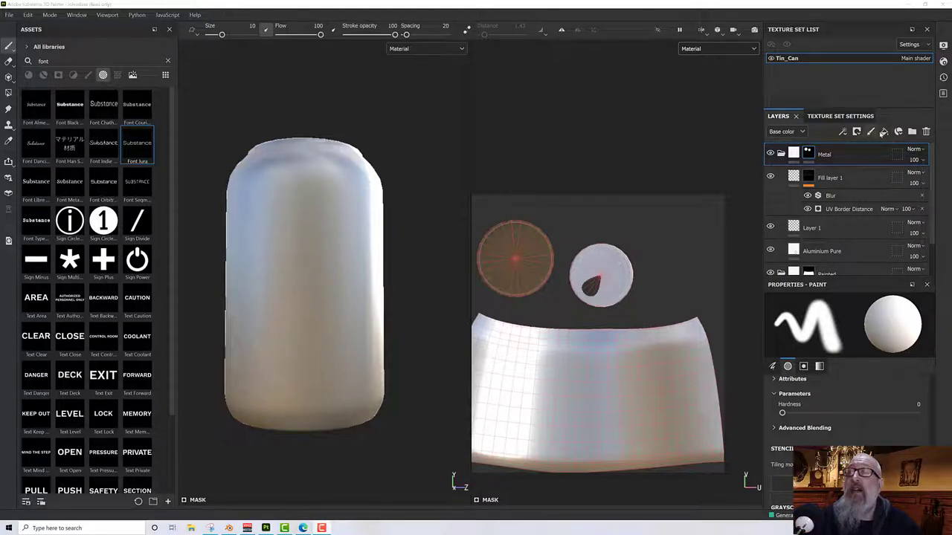
- Add a fill layer above the Metal folder, give it a black mask and add a paint effect to that mask
left_click(884, 131)
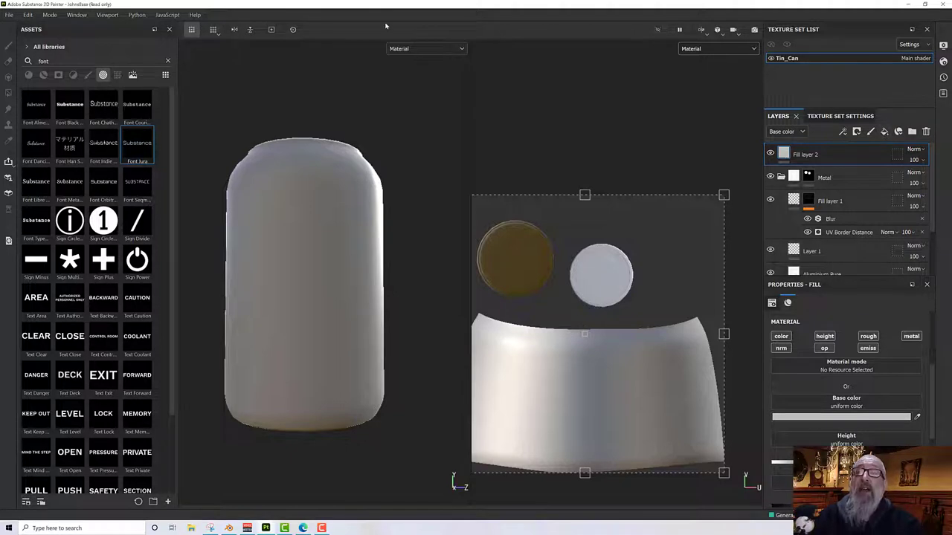
right_click(811, 156)
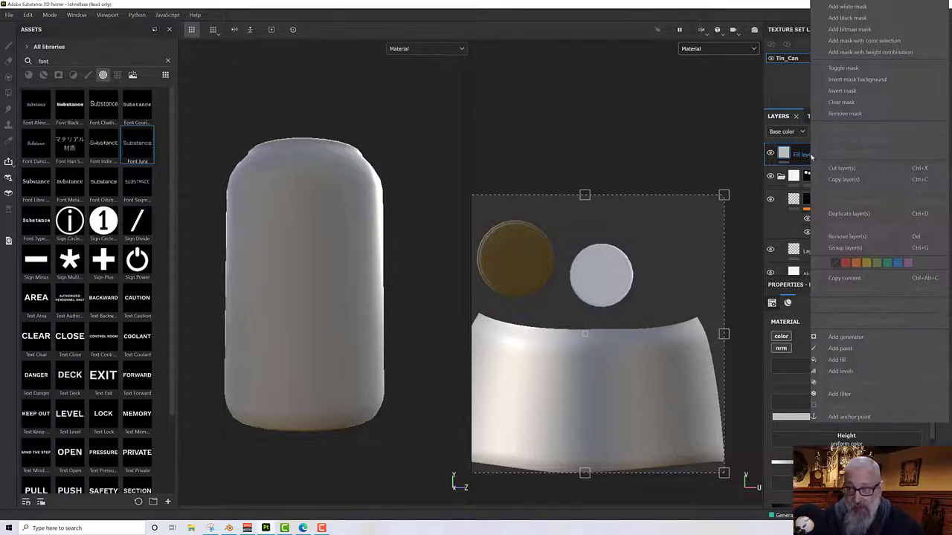
left_click(848, 17)
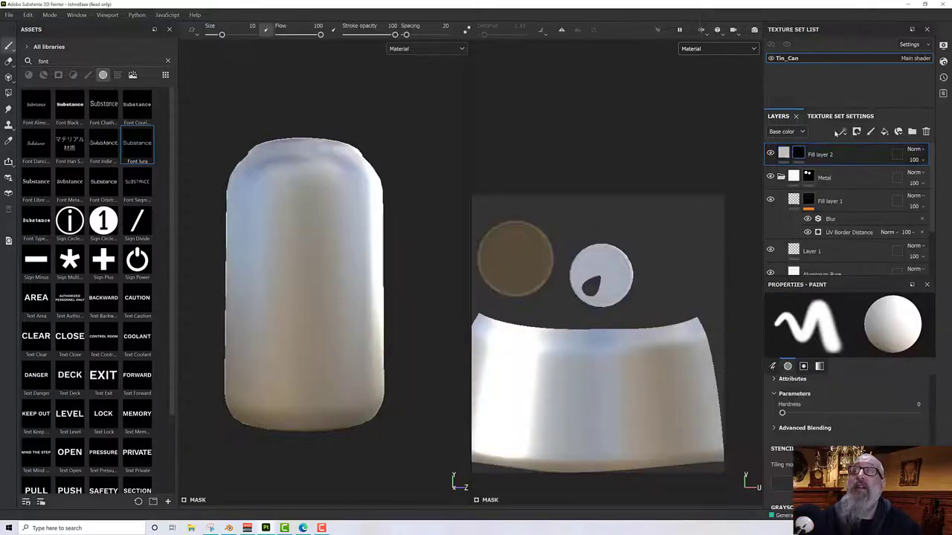
right_click(803, 152)
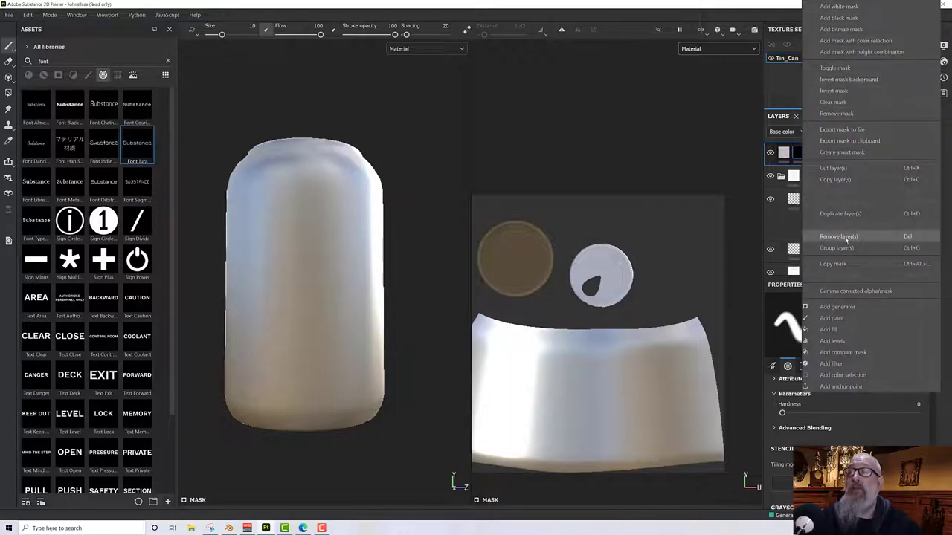
left_click(844, 318)
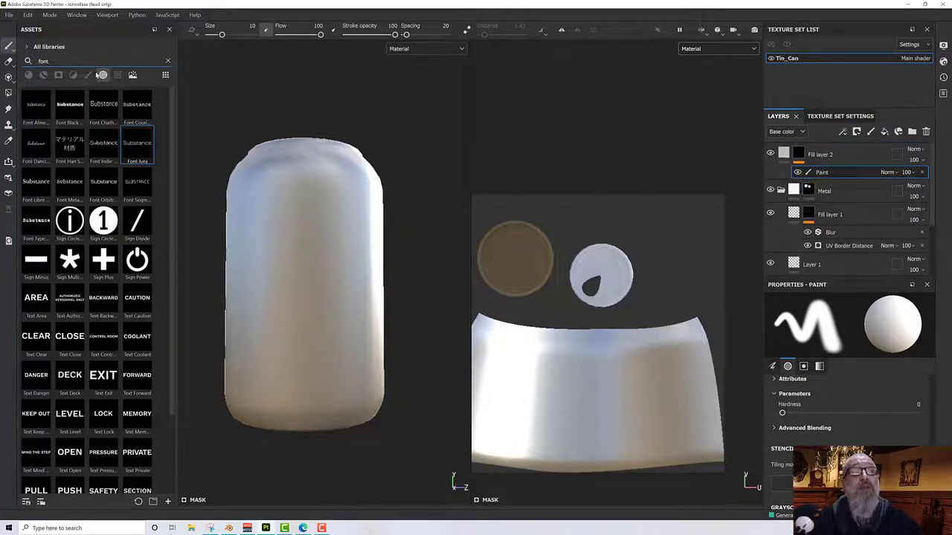
- Search the assets for "font" and load Font Jura as the paint brush's alpha
key("BackSpace")
key("BackSpace")
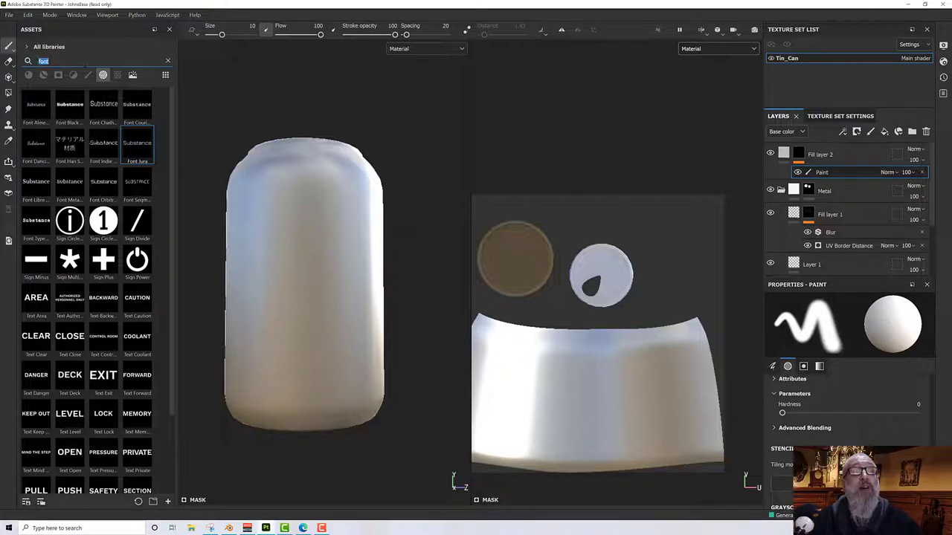
type("nt")
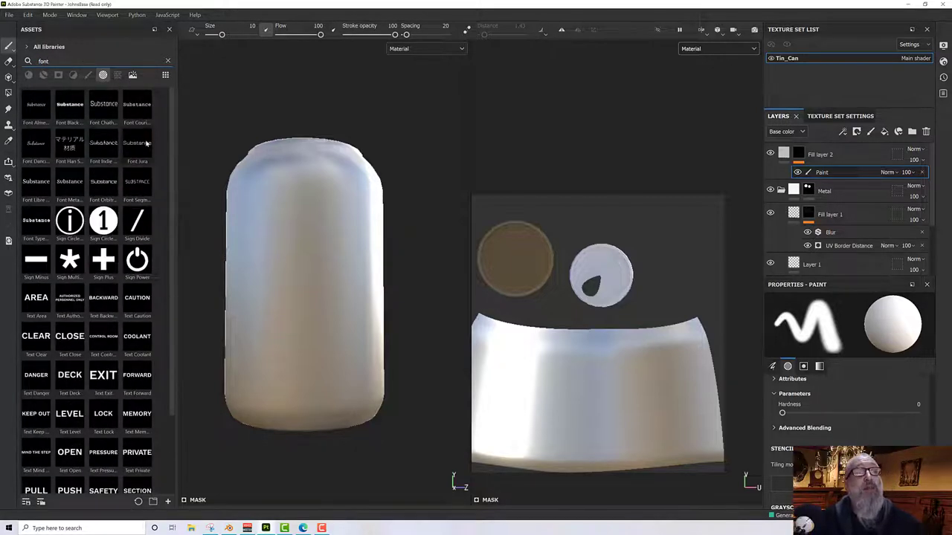
left_click(146, 145)
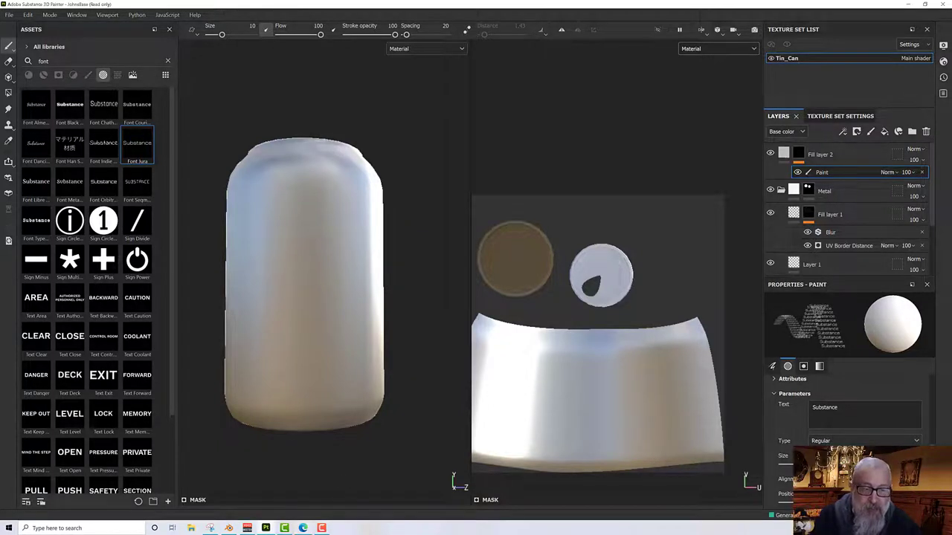
- Switch to the Lorem Ipsum Generator in the browser, generate and copy one new paragraph, and return to Substance 3D Painter
key("alt+Tab")
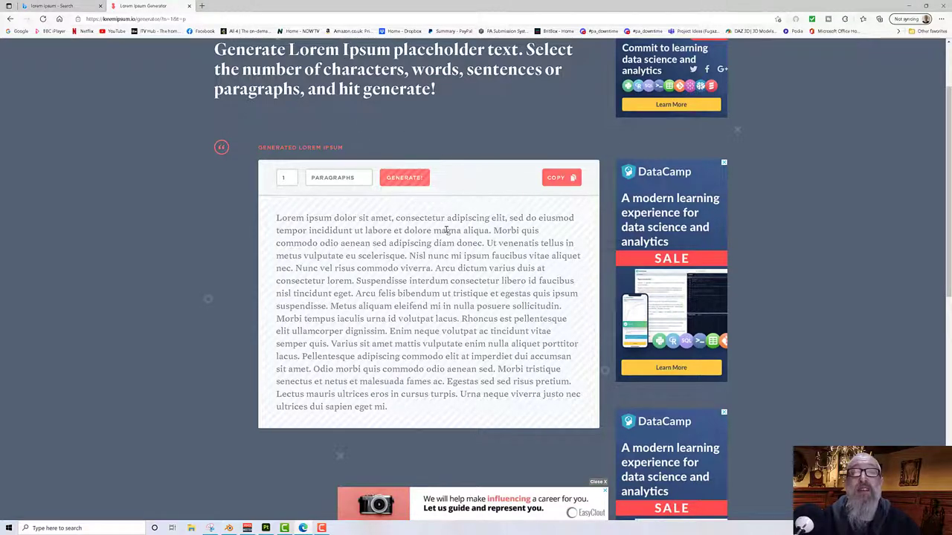
scroll(471, 203, "up", 1)
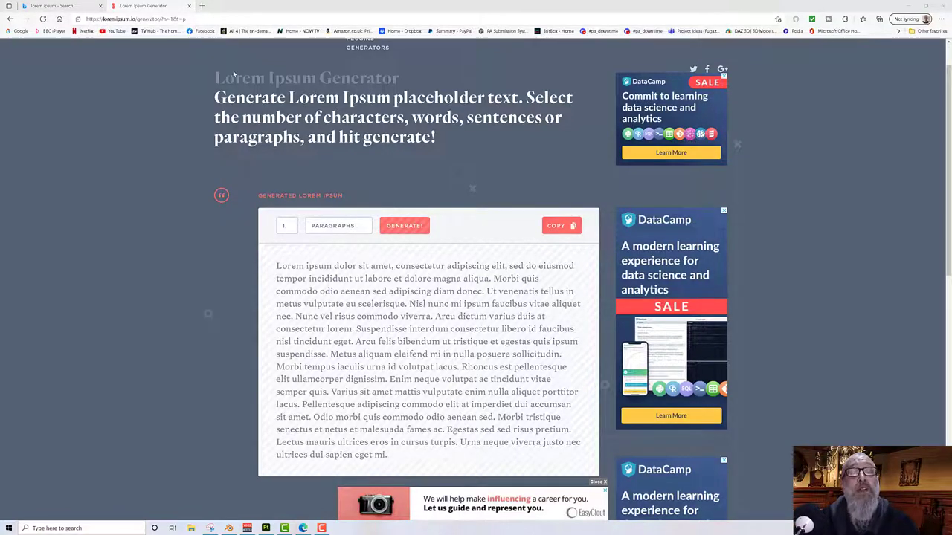
left_click(415, 227)
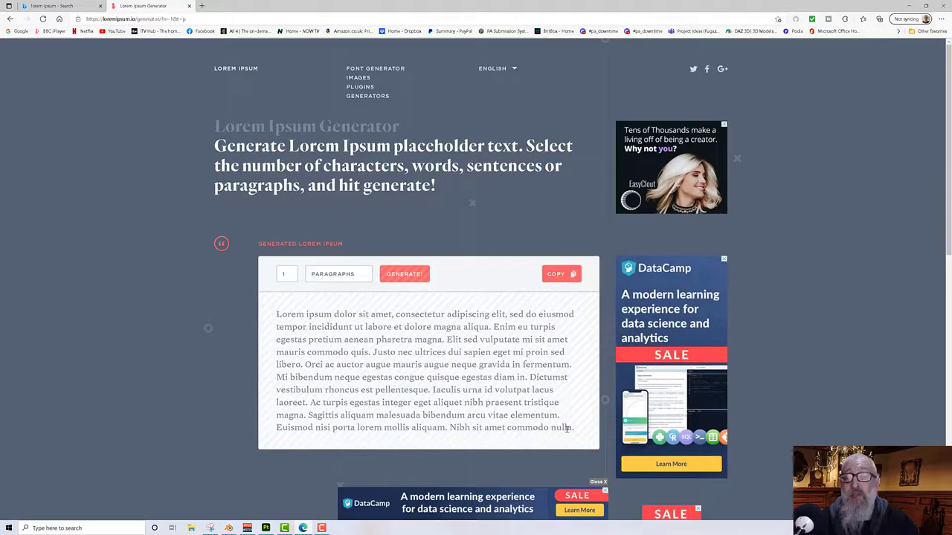
left_click_drag(581, 432, 286, 302)
right_click(328, 325)
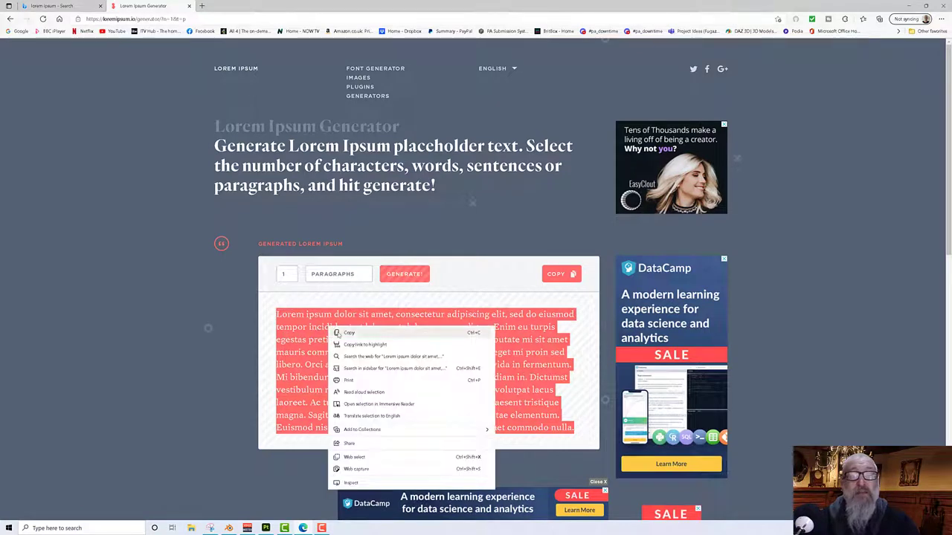
left_click(341, 335)
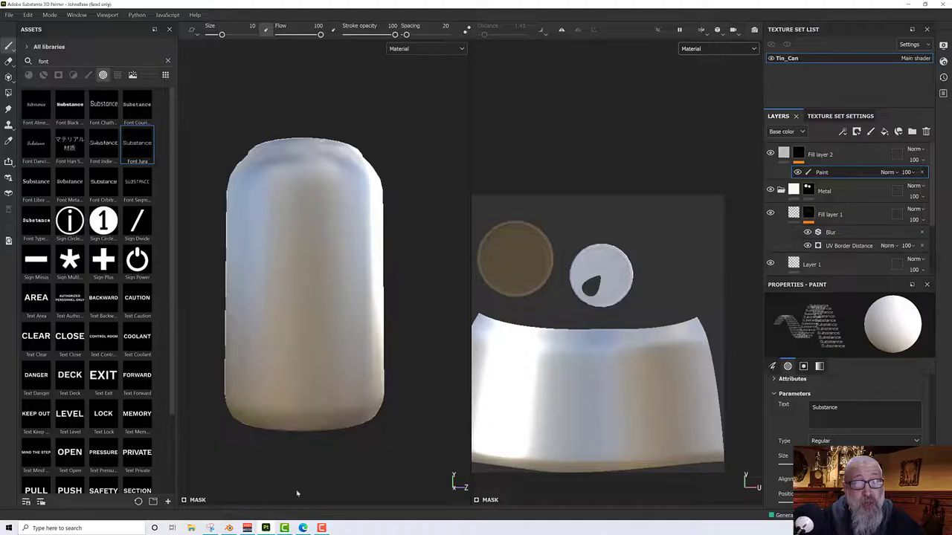
left_click(266, 528)
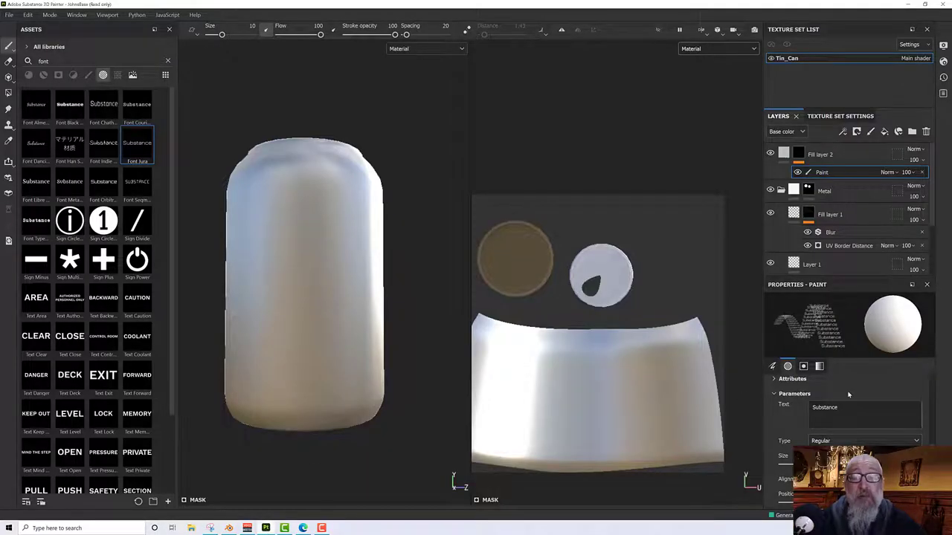
- Replace the Font Jura alpha's text with the copied Lorem Ipsum paragraph and enlarge the brush to 70.56
left_click(787, 366)
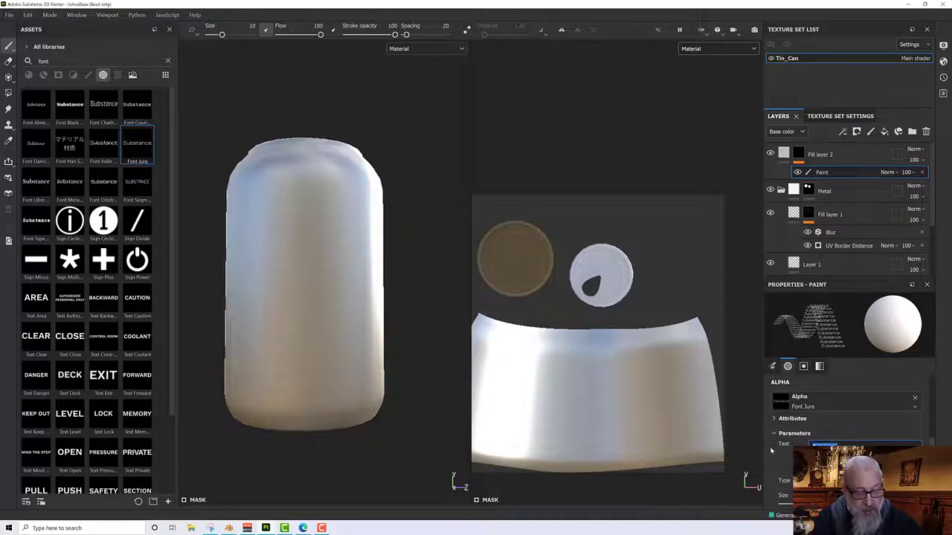
key("ctrl+v")
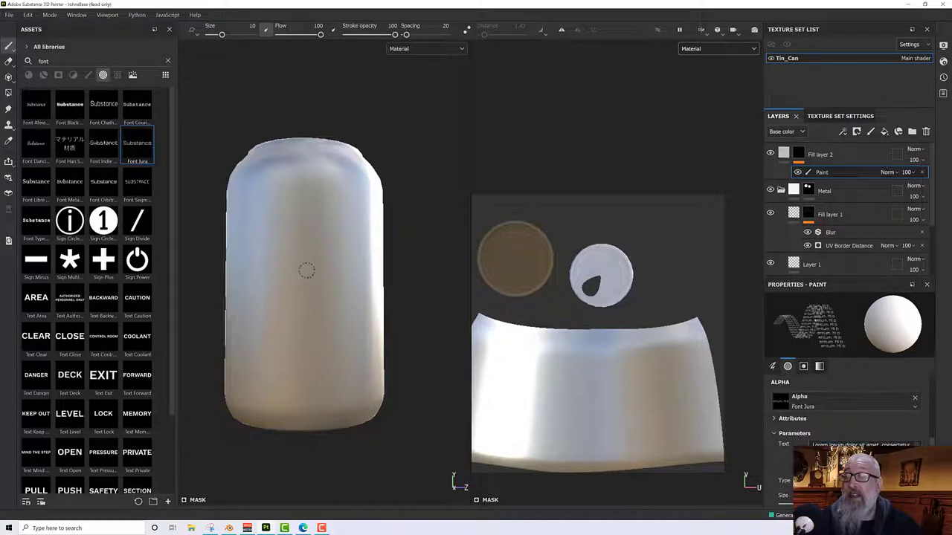
mouse_move(305, 263)
right_mouse_down("ctrl")
mouse_move(350, 264)
mouse_move(327, 264)
right_mouse_up("ctrl")
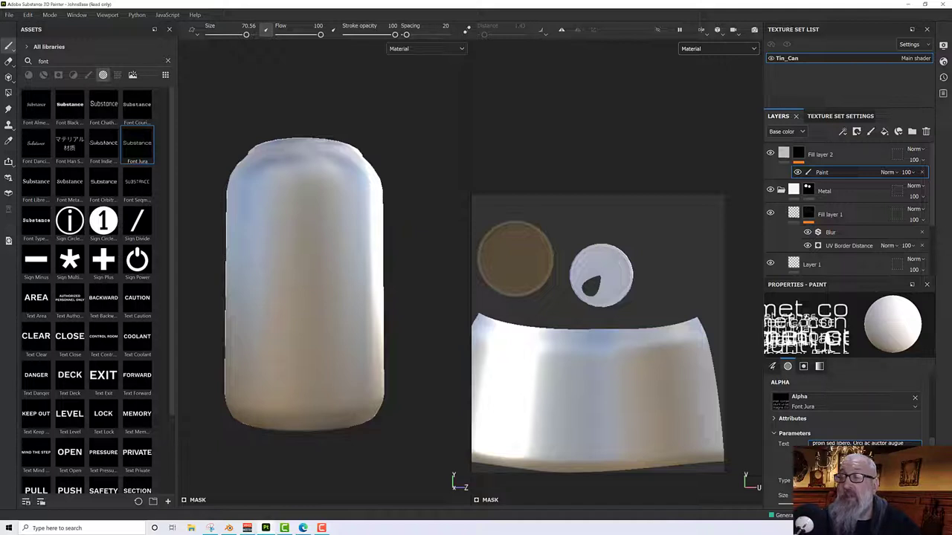
key("ctrl+v")
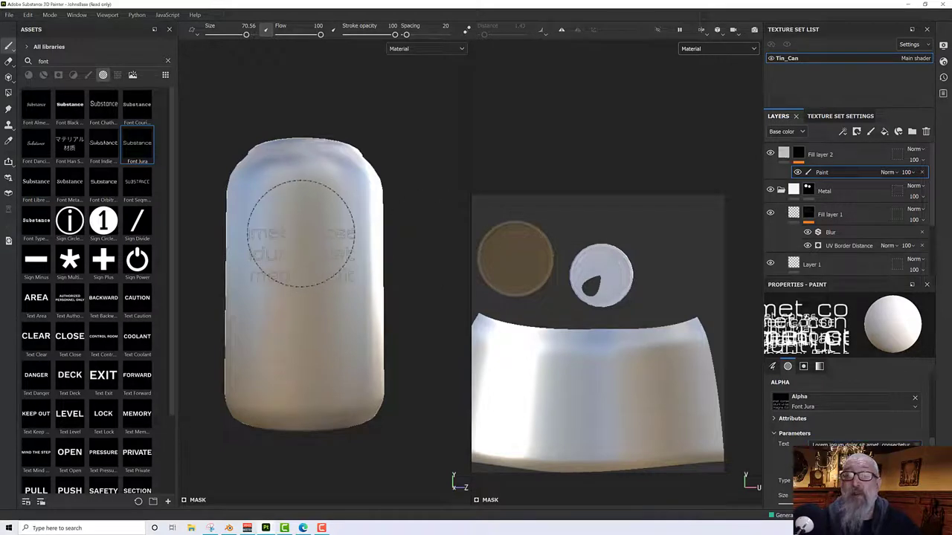
- Increase the brush size to 83.18 and reduce the font alpha's text size so full paragraph lines fit inside the brush
key("bracketright")
key("bracketright")
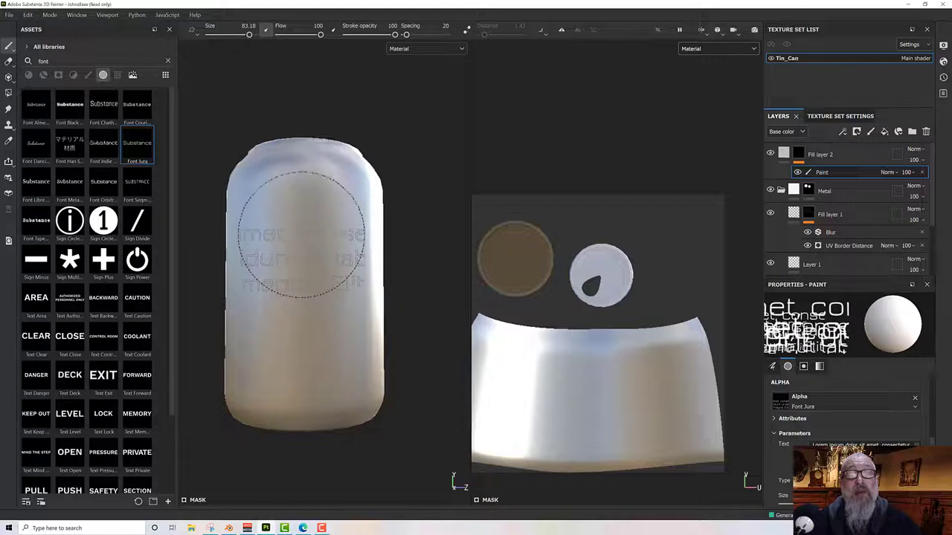
left_click_drag(855, 506, 787, 506)
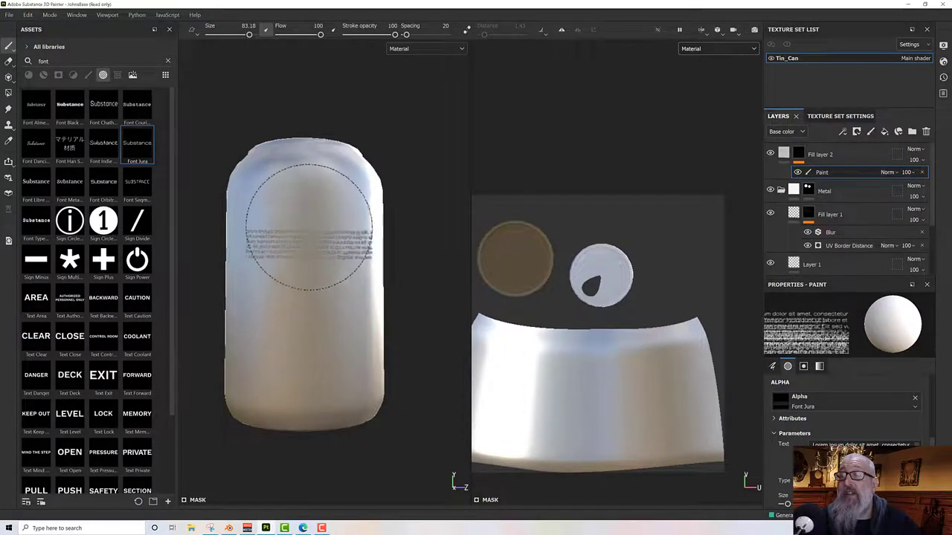
scroll(885, 398, "up", 3)
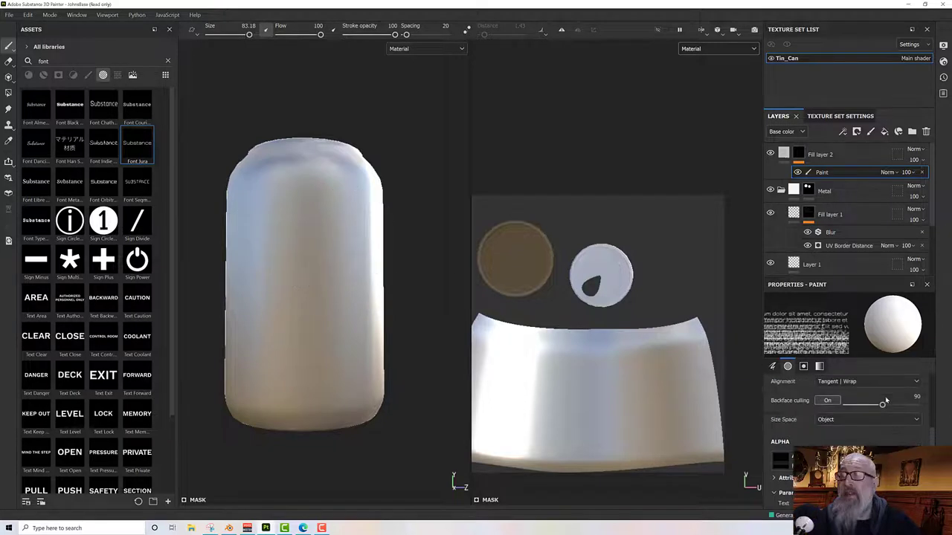
scroll(886, 400, "up", 3)
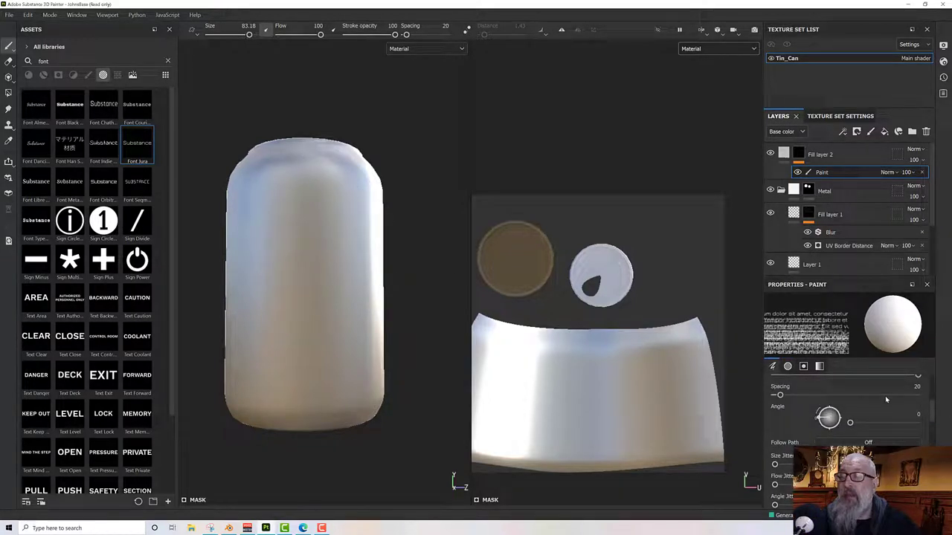
scroll(831, 385, "down", 4)
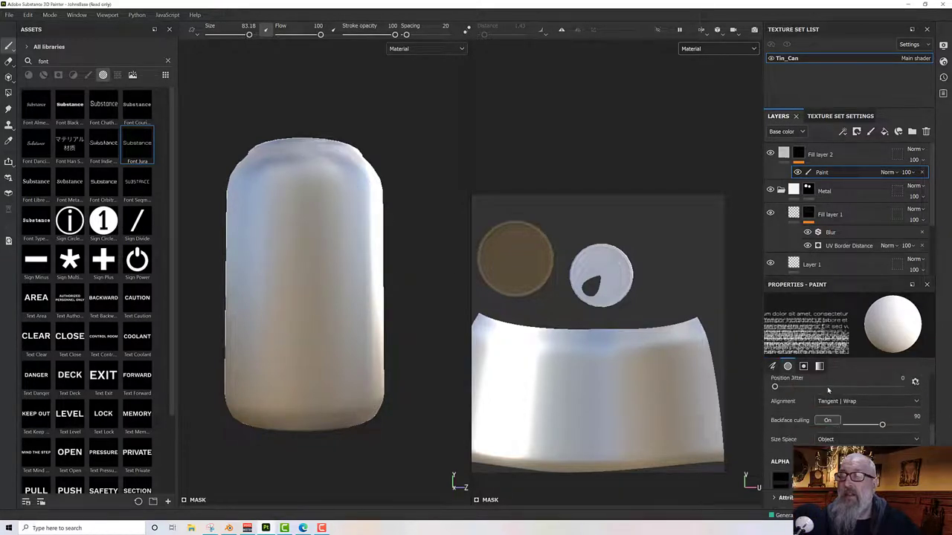
scroll(828, 391, "up", 5)
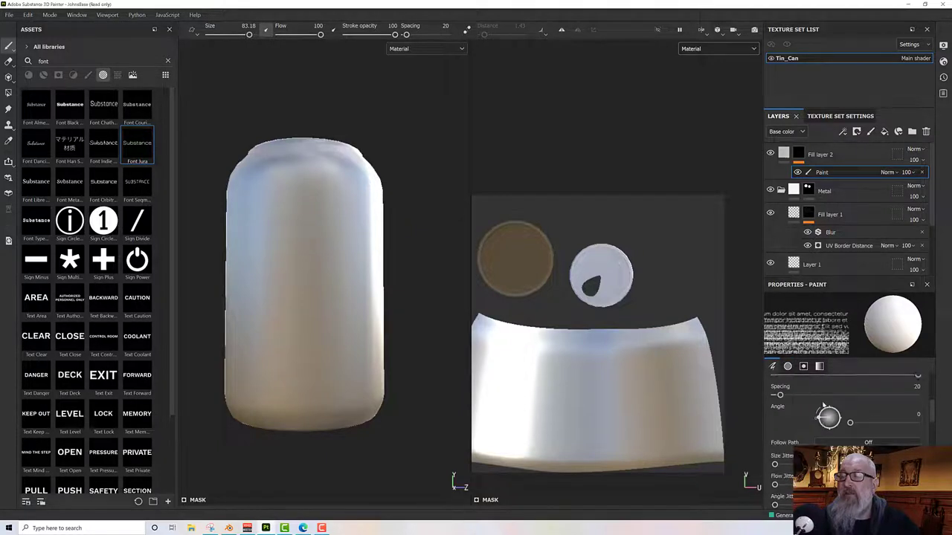
scroll(823, 405, "up", 2)
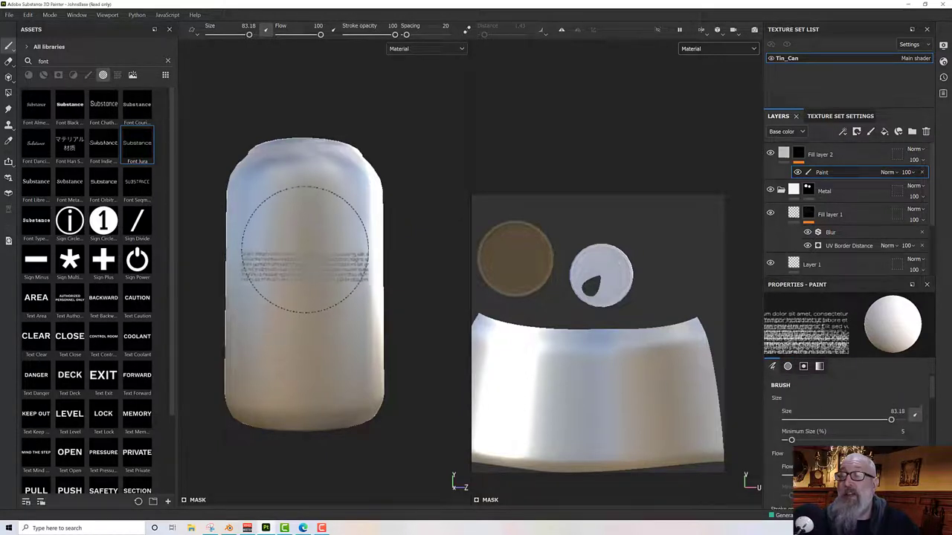
- Switch the viewport display to Mask and stamp the paragraph once on the upper part of the can's body
scroll(305, 236, "up", 5)
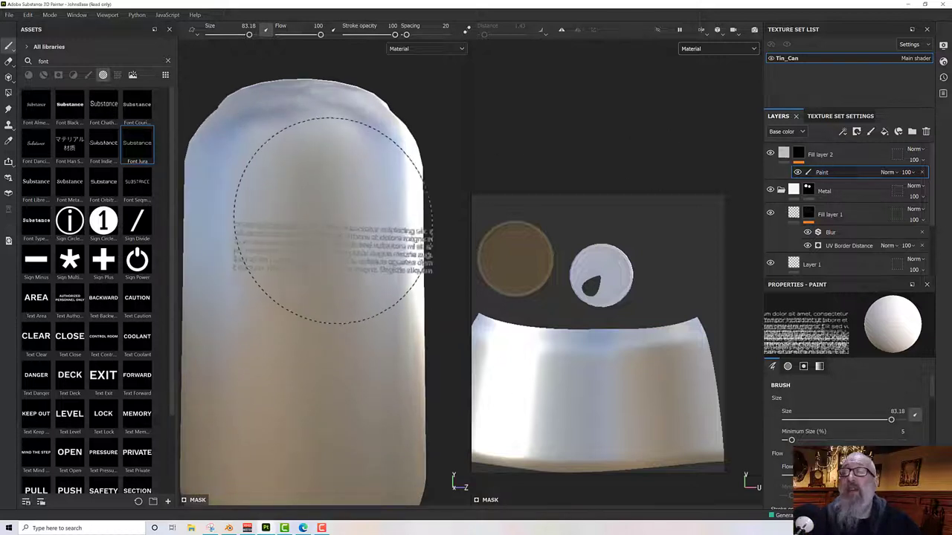
left_click(421, 48)
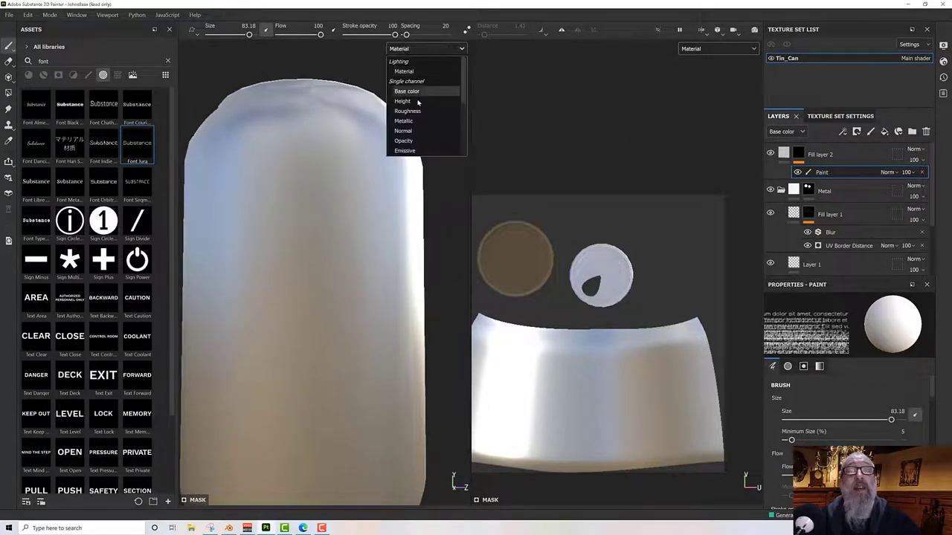
left_click(405, 150)
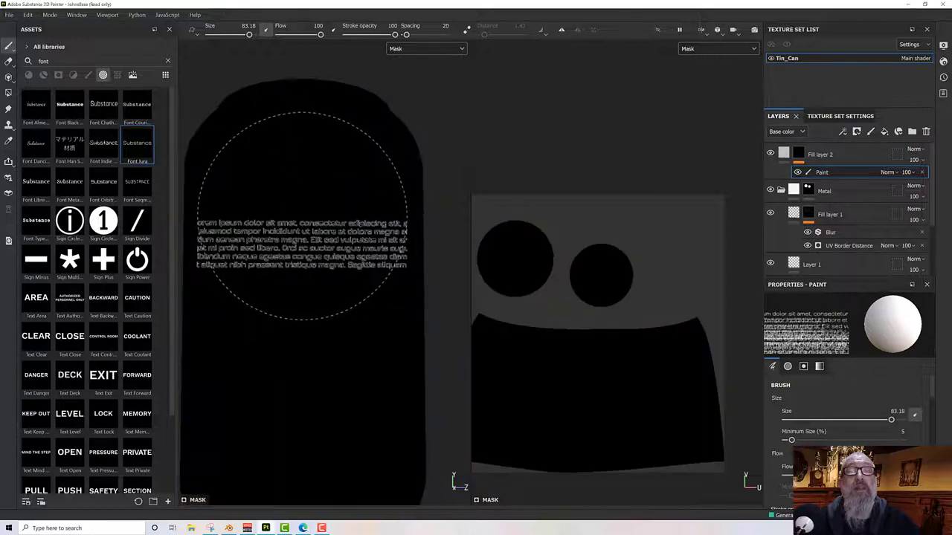
left_click(301, 180)
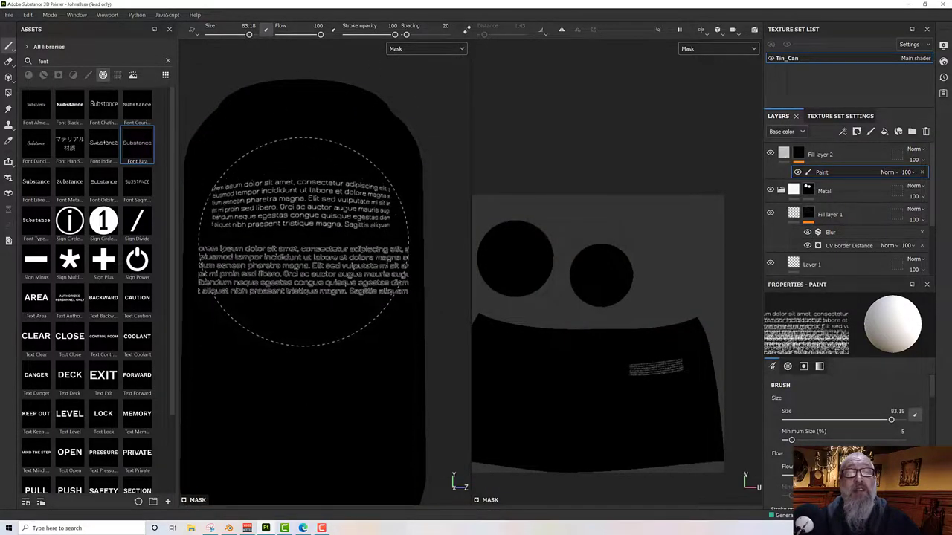
- Stamp two more copies of the paragraph in a column below the first text block
left_click(303, 245)
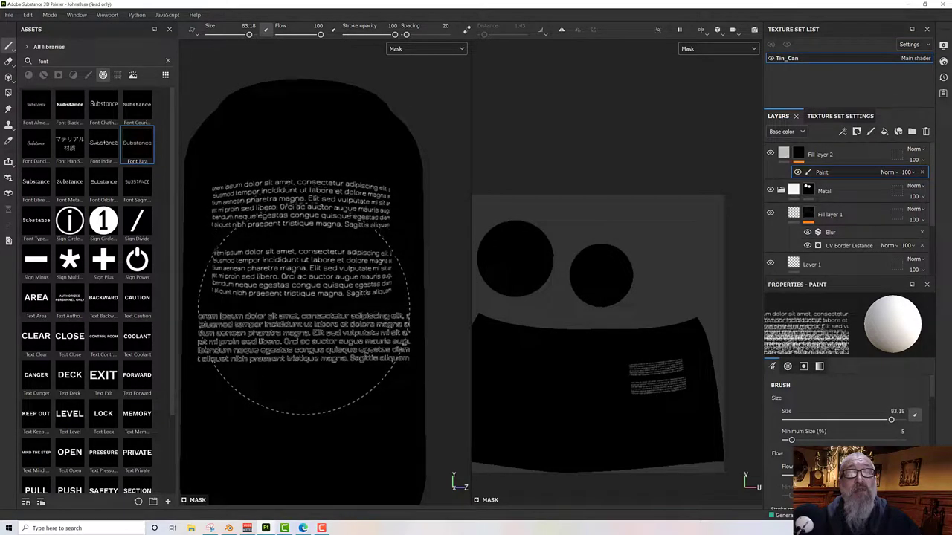
left_click(303, 320)
mouse_move(301, 312)
left_mouse_down("alt")
mouse_move(329, 364)
mouse_move(365, 370)
mouse_move(305, 290)
mouse_move(295, 337)
mouse_move(333, 340)
mouse_move(299, 325)
left_mouse_up("alt")
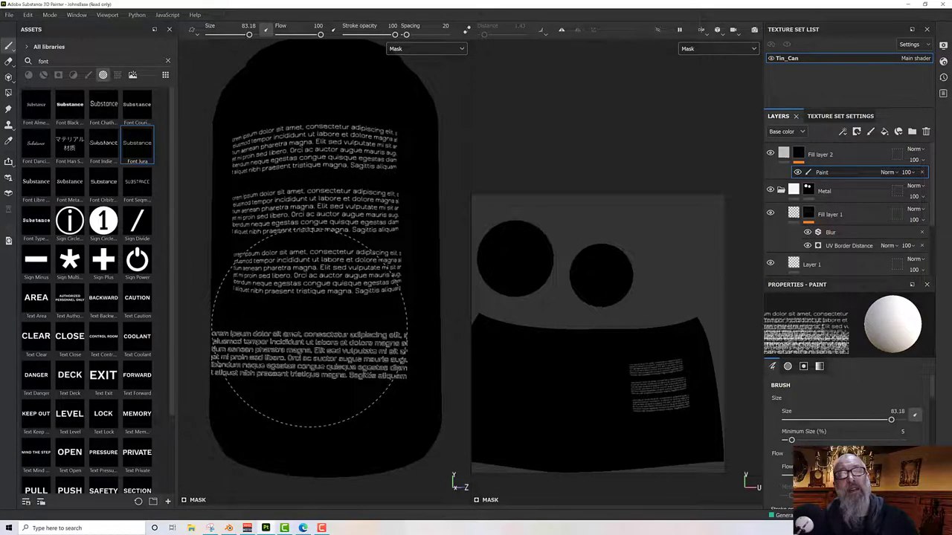
- Undo the two lower text blocks and stamp the paragraph further down the can, leaving a gap below the first block
key("ctrl+z")
key("ctrl+z")
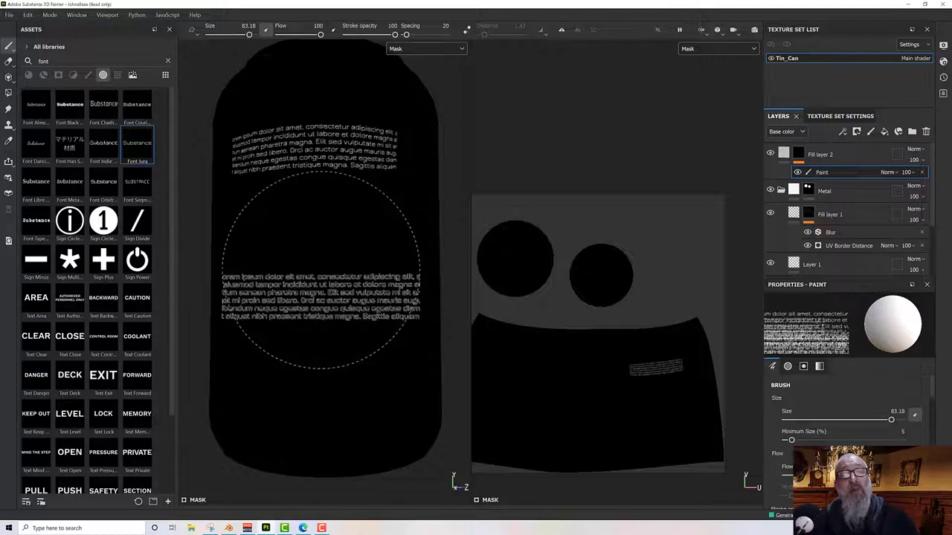
left_click(321, 301)
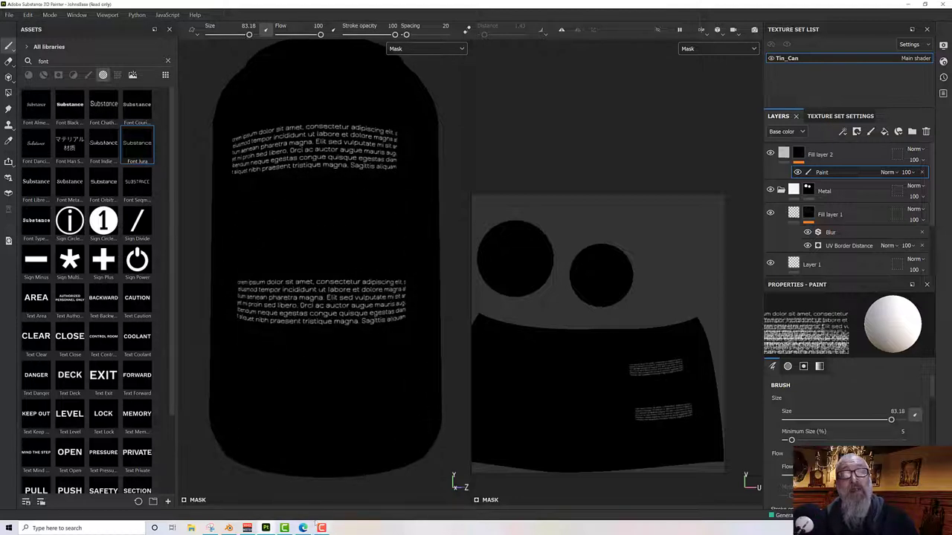
- Switch to the Lorem Ipsum Generator in the browser, generate and copy a different paragraph, and return to Substance 3D Painter
left_click(302, 528)
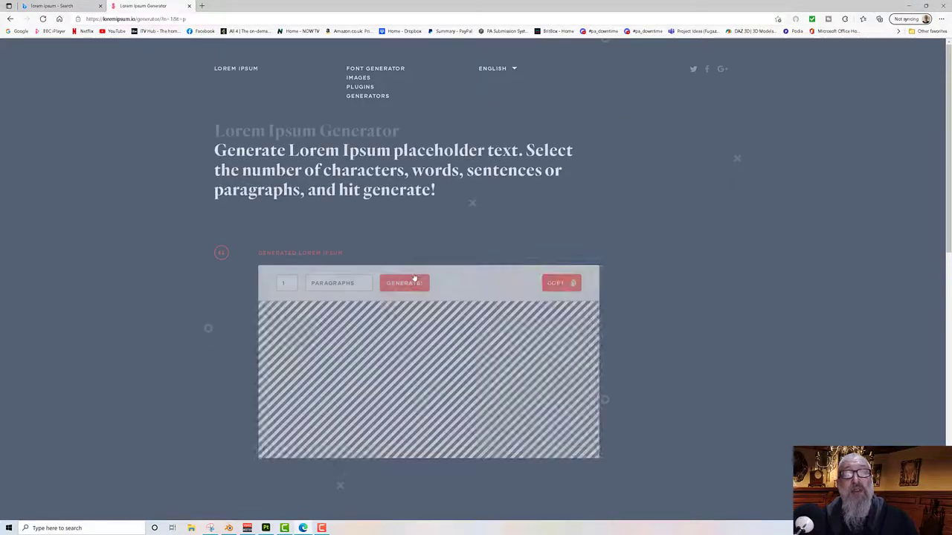
left_click_drag(461, 428, 226, 294)
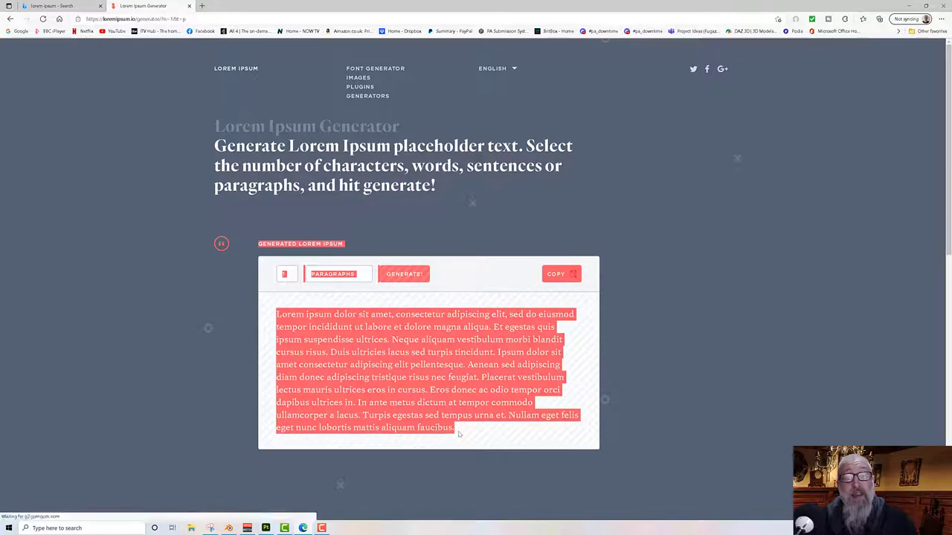
left_click_drag(459, 432, 269, 321)
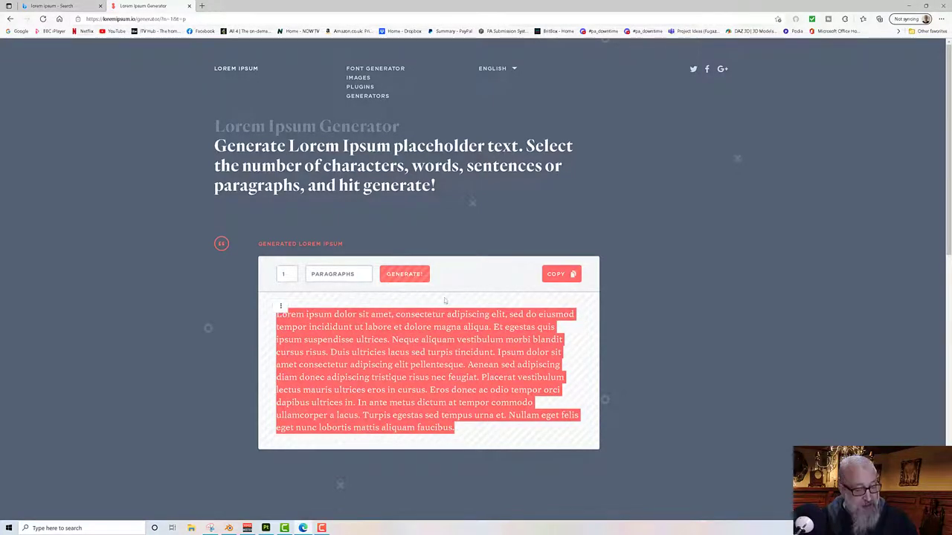
left_click(571, 274)
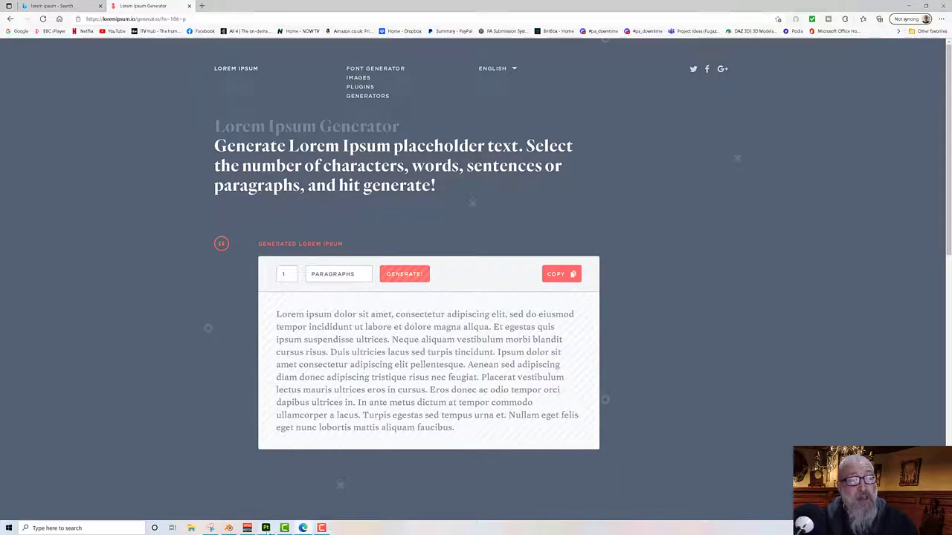
left_click(265, 528)
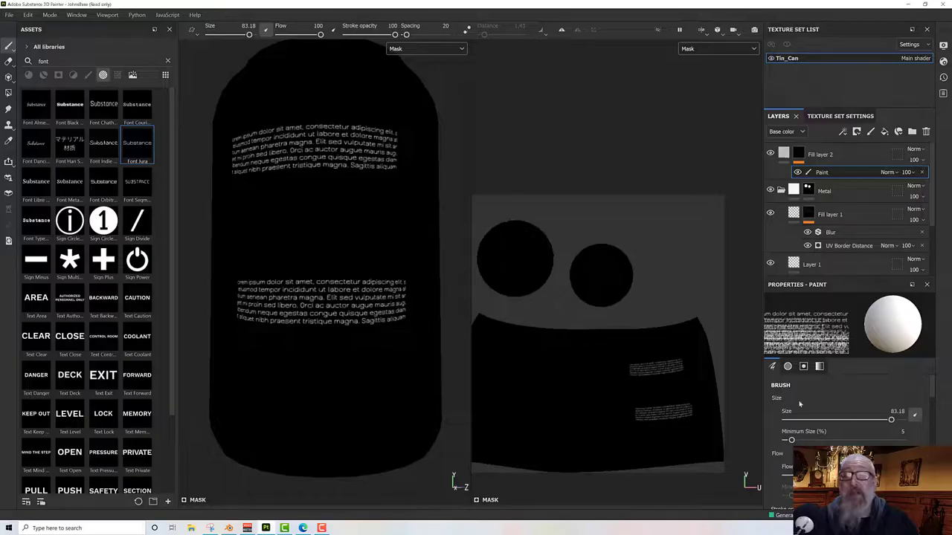
- Replace the Font Jura alpha's text with the newly copied paragraph
scroll(861, 422, "down", 1)
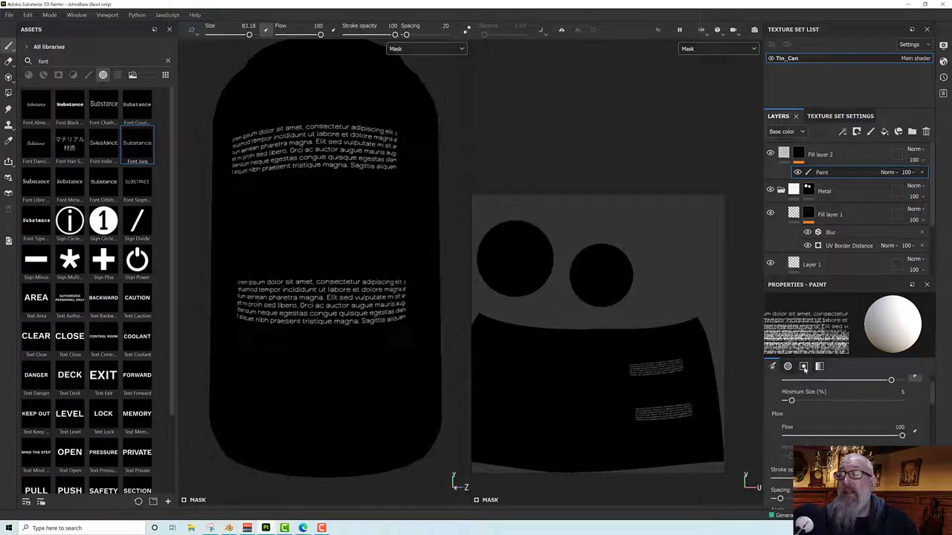
left_click(802, 367)
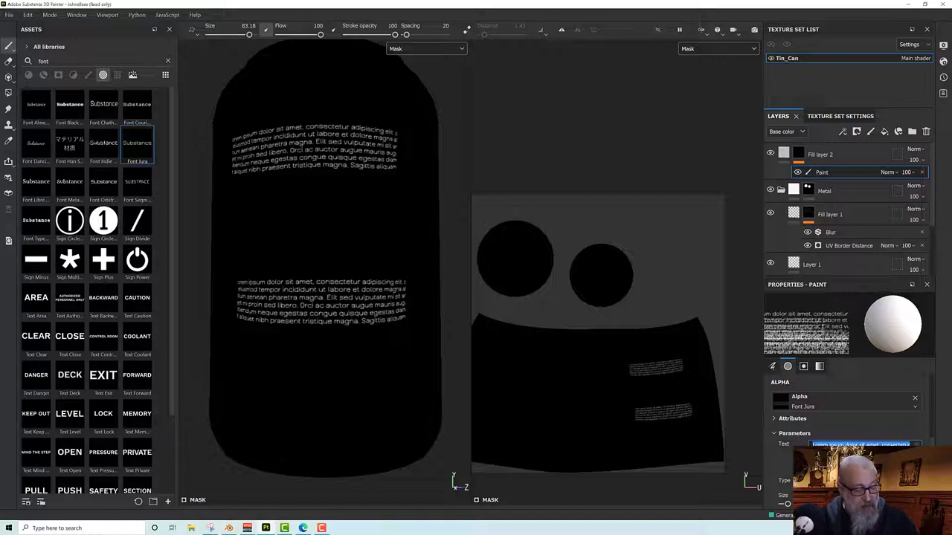
key("ctrl+v")
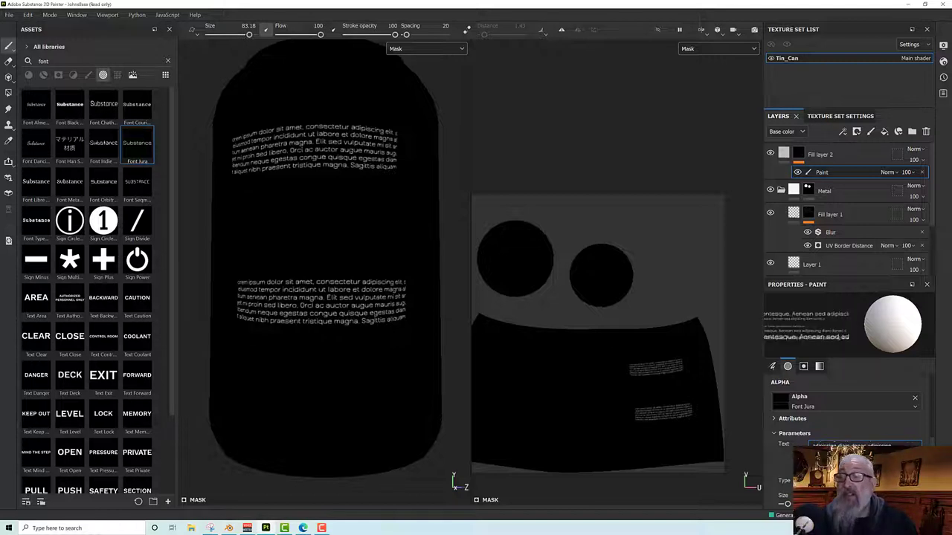
scroll(847, 416, "up", 1)
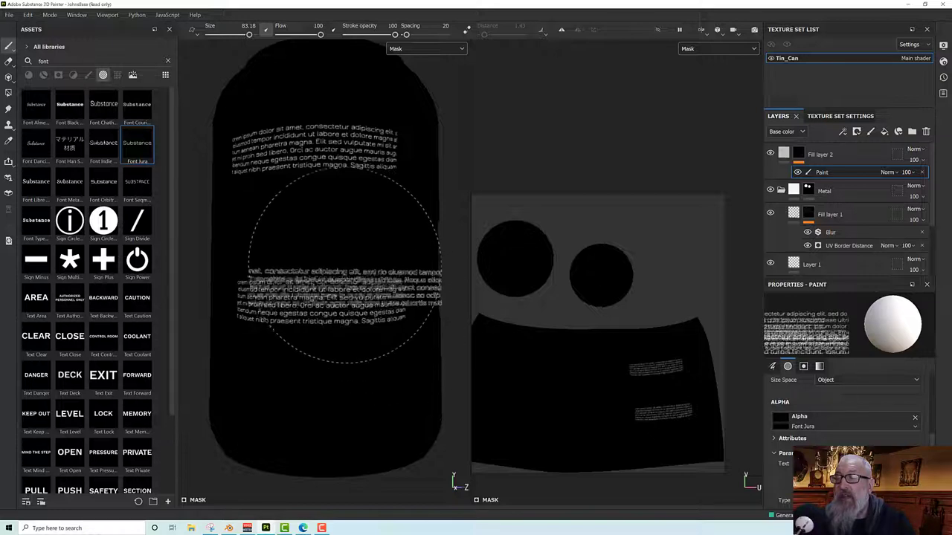
- Try stamping the new paragraph twice between the two text blocks at brush size 76.73, and undo every block below the first
key("bracketleft")
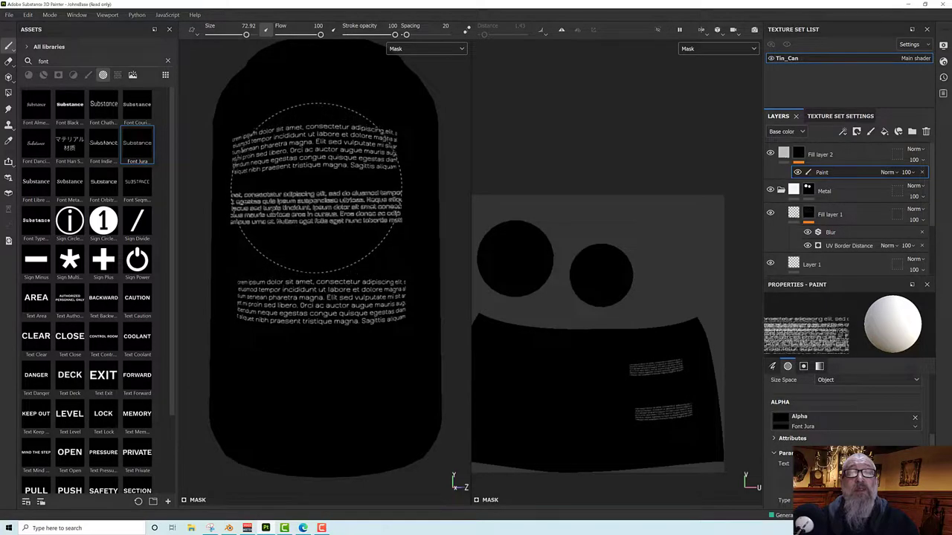
mouse_move(366, 274)
left_mouse_down("alt")
mouse_move(372, 267)
mouse_move(357, 266)
left_mouse_up("alt")
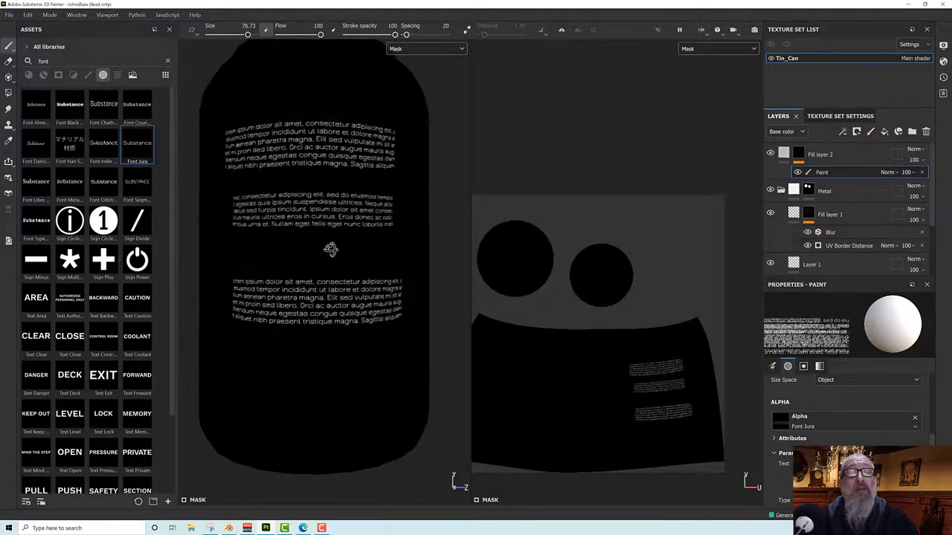
mouse_move(329, 250)
left_mouse_down("alt")
mouse_move(314, 227)
mouse_move(336, 230)
mouse_move(319, 275)
left_mouse_up("alt")
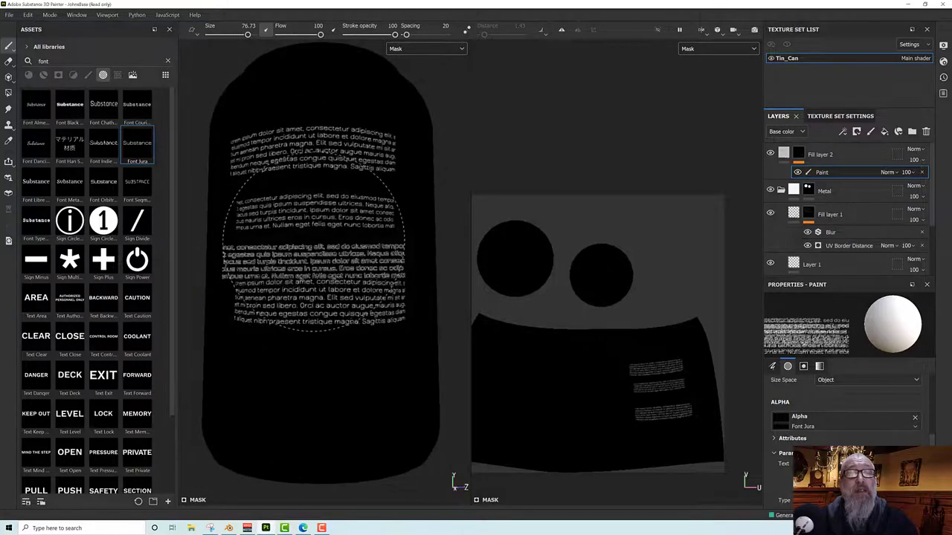
left_click(316, 256)
mouse_move(362, 301)
left_mouse_down("alt")
mouse_move(361, 265)
mouse_move(404, 340)
mouse_move(329, 276)
mouse_move(357, 304)
left_mouse_up("alt")
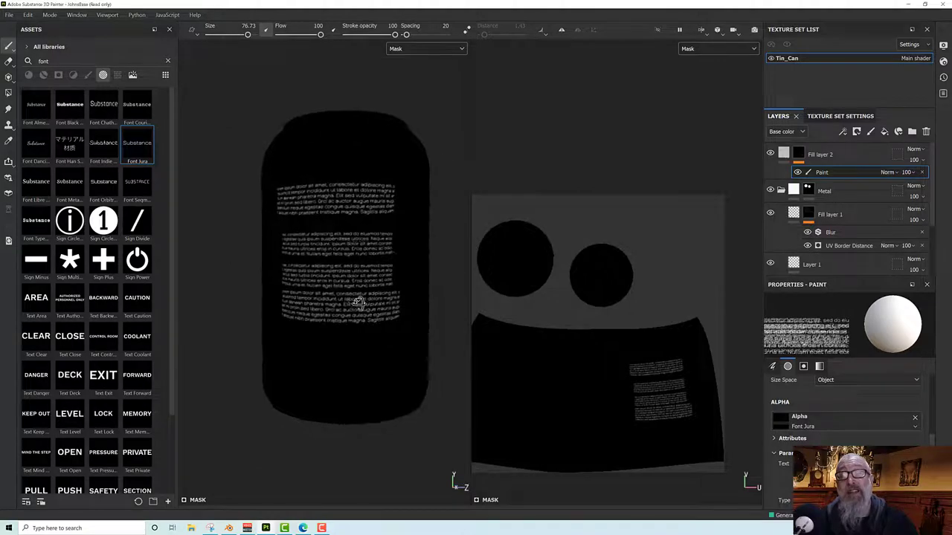
key("ctrl+z")
key("ctrl+z")
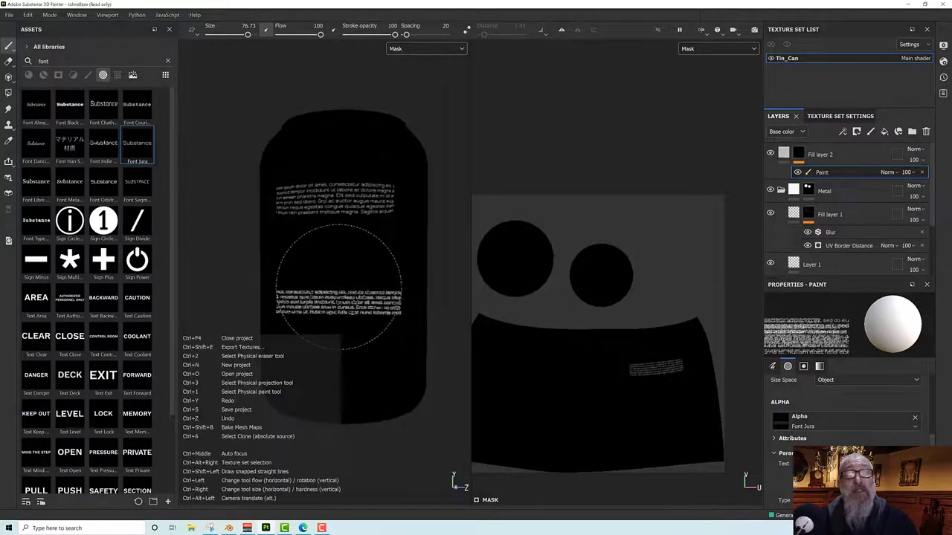
- Rotate the text brush to vertical at size 77.43 and stamp the paragraph down the can's body below the first block
left_click_drag(370, 264, 375, 261, "ctrl")
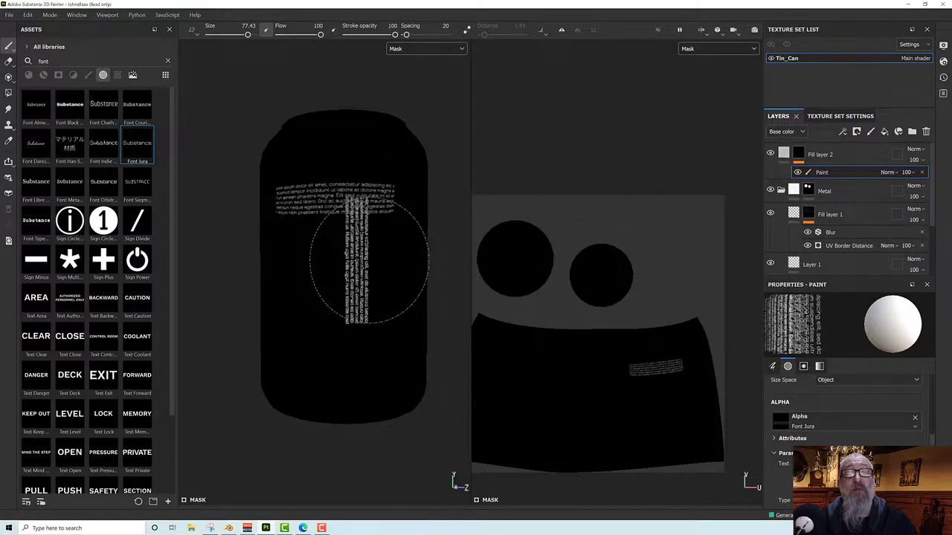
left_click(389, 281)
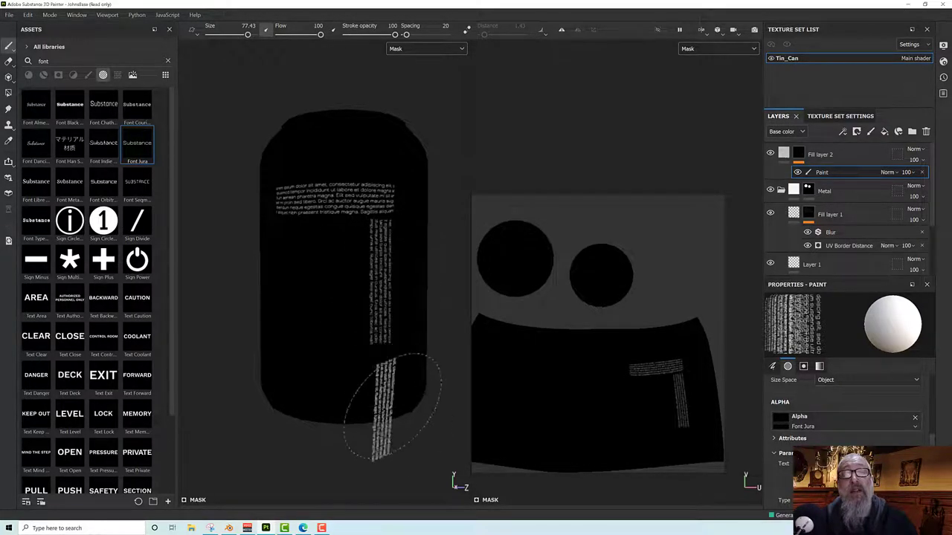
- Rotate the text brush back to horizontal and stamp the paragraph beneath the vertical text block on the can
middle_click_drag(393, 404, 429, 362)
mouse_move(403, 347)
left_mouse_down("ctrl")
mouse_move(376, 318)
mouse_move(411, 343)
left_mouse_up("ctrl")
left_click(375, 318)
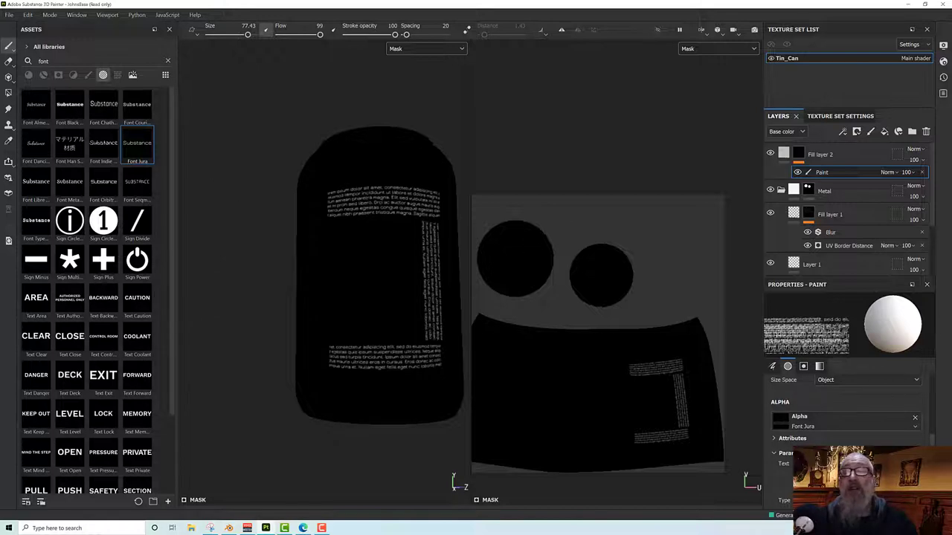
- Clear the asset search, choose the Square Vent alpha and stamp it at size 38.69 just above the lower text block
scroll(131, 238, "down", 3)
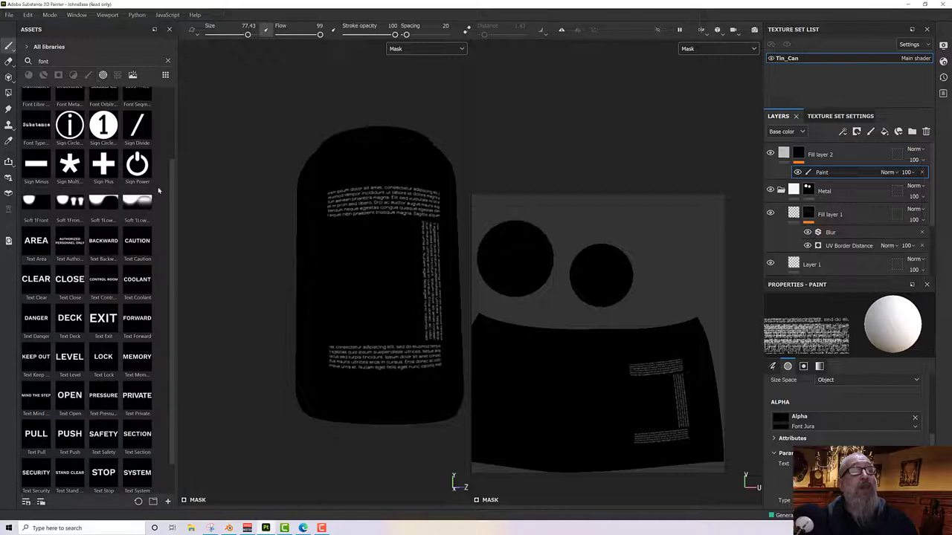
left_click(168, 62)
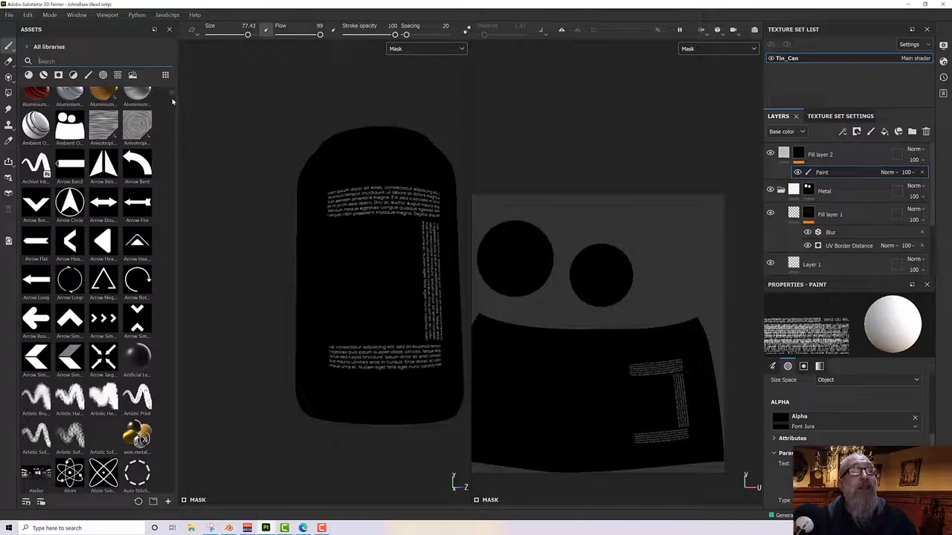
left_click(104, 76)
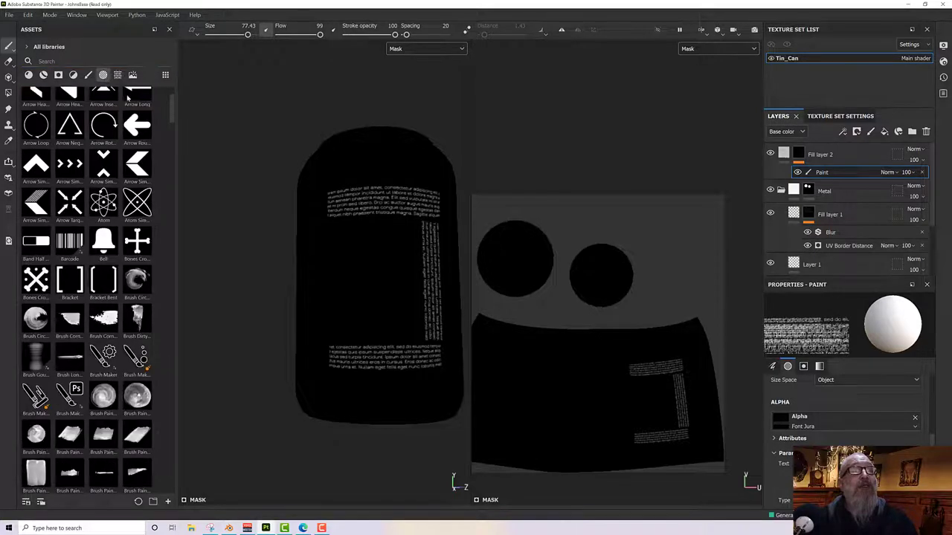
left_click_drag(165, 102, 178, 417)
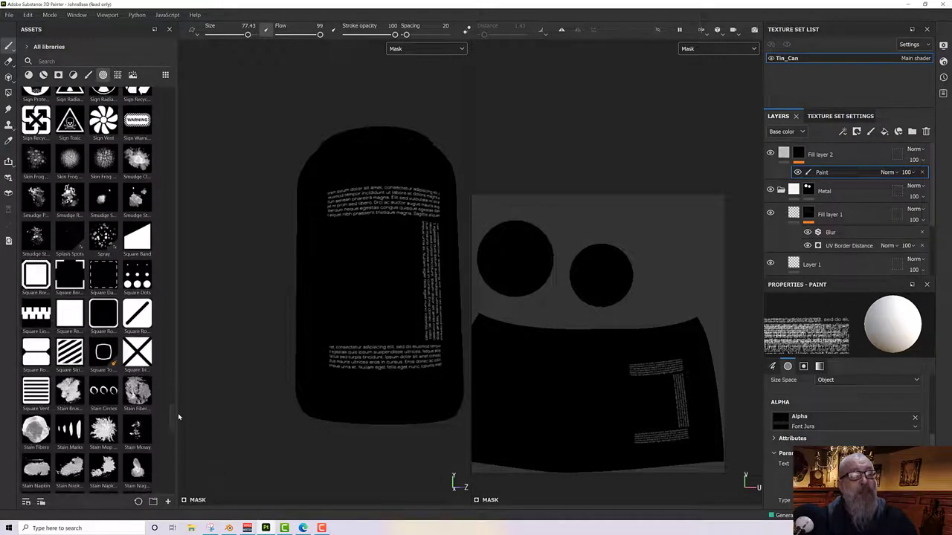
left_click(44, 390)
right_click_drag(371, 285, 343, 286, "ctrl")
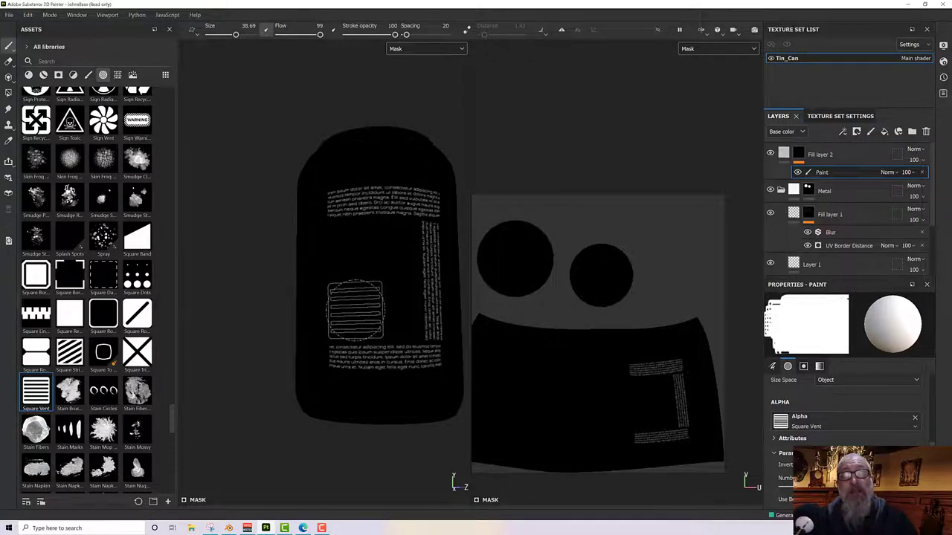
left_click(355, 309)
left_click_drag(239, 343, 235, 349, "alt")
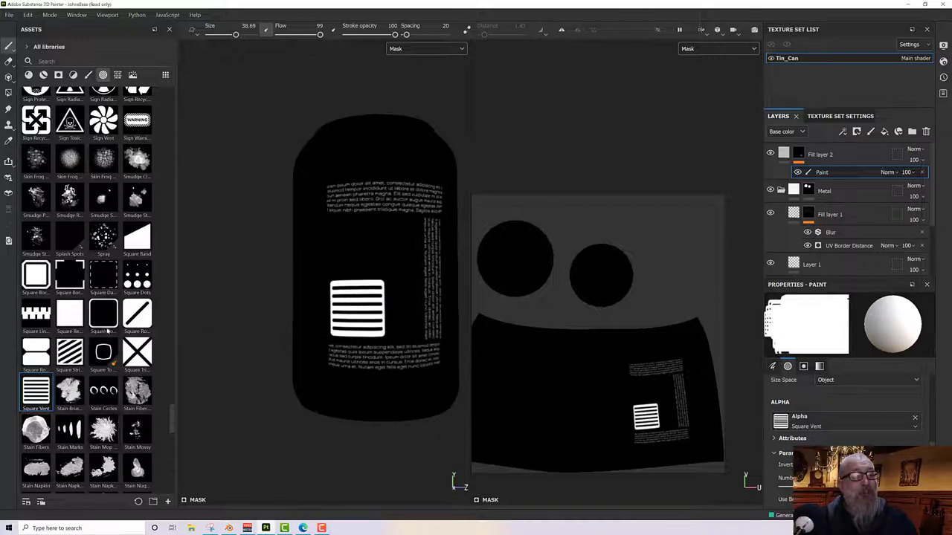
- Choose the Sign Circle Number alpha and stamp it at size 36.72 above the square vent symbol
scroll(108, 331, "up", 4)
scroll(108, 331, "up", 10)
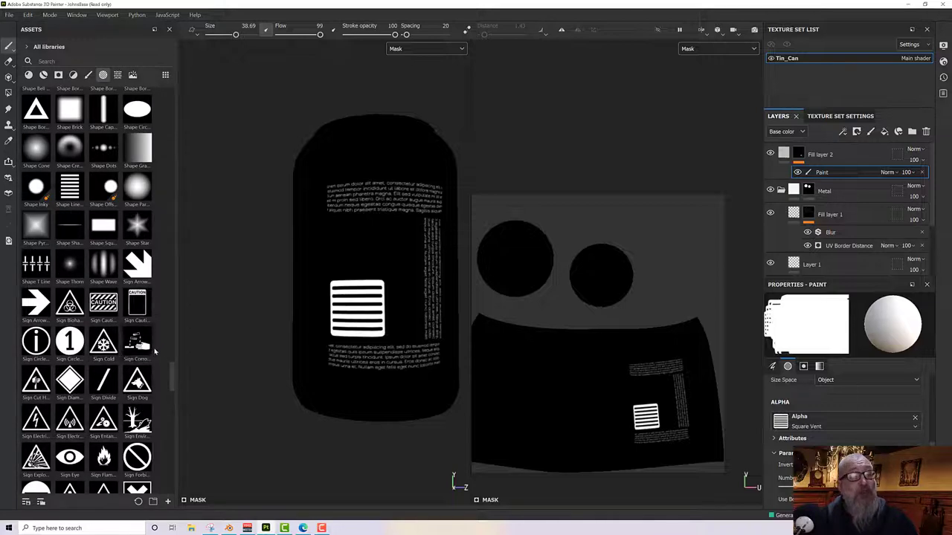
left_click(69, 342)
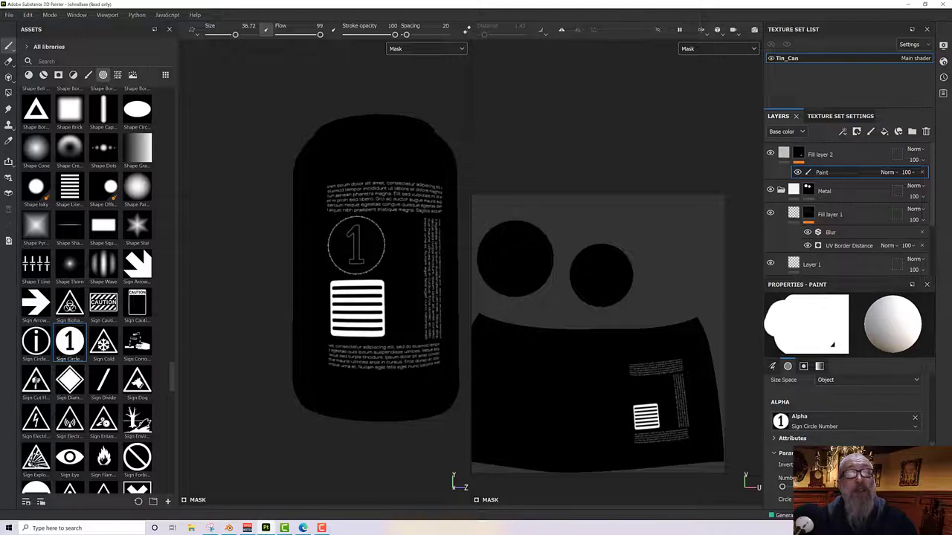
left_click(357, 245)
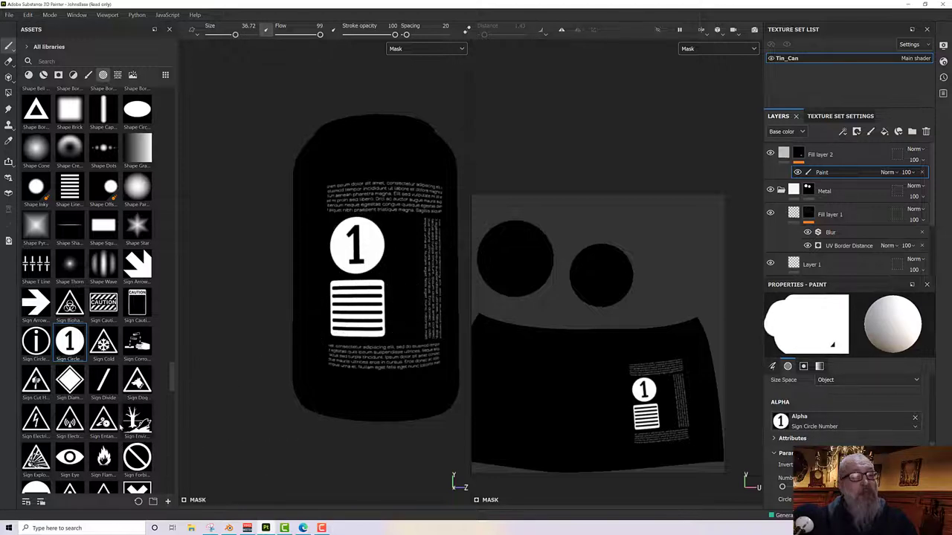
- Choose the Rectangle Dots alpha and stamp it between the circled number and the vertical text block
scroll(86, 290, "up", 4)
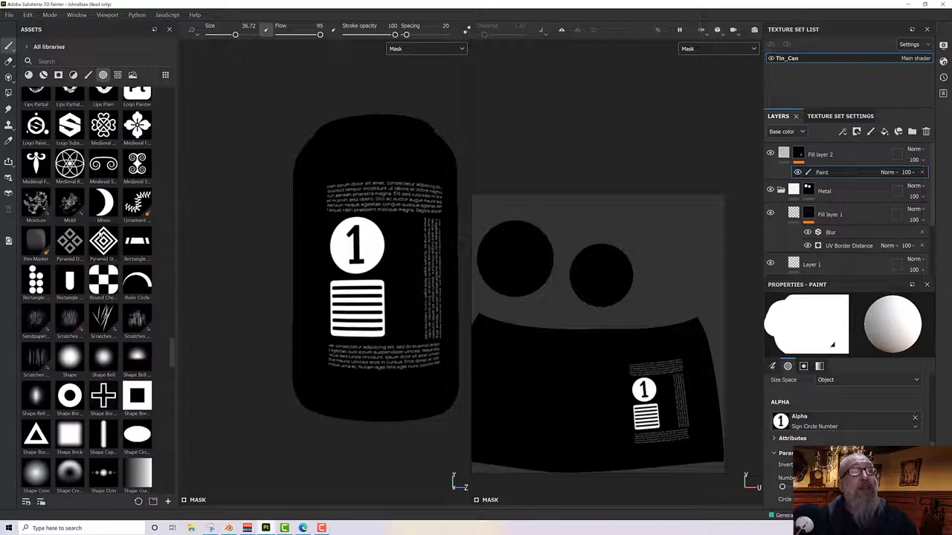
scroll(99, 233, "up", 3)
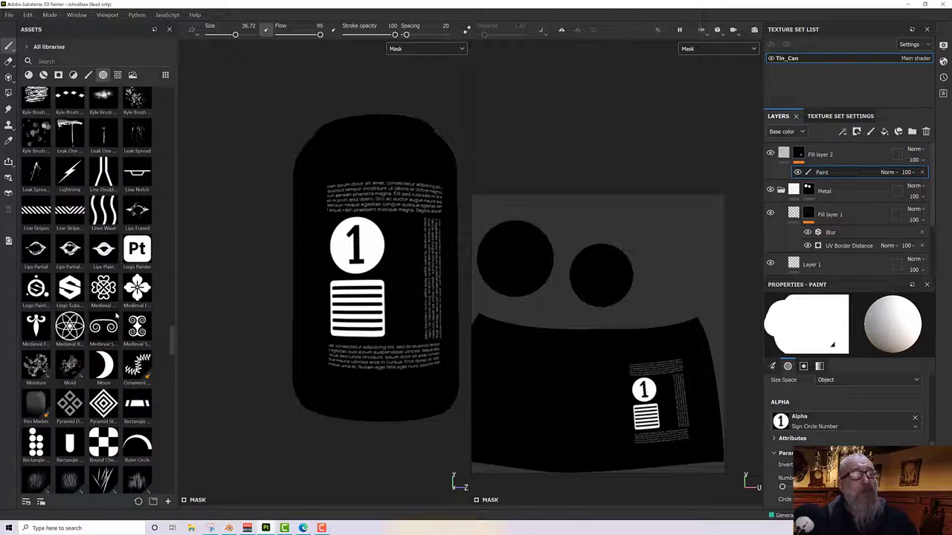
scroll(117, 318, "down", 2)
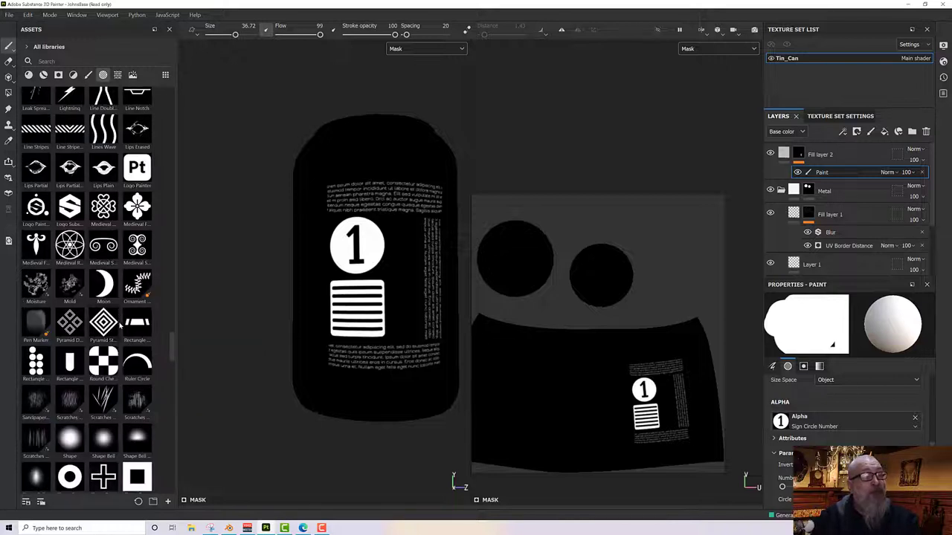
left_click(43, 364)
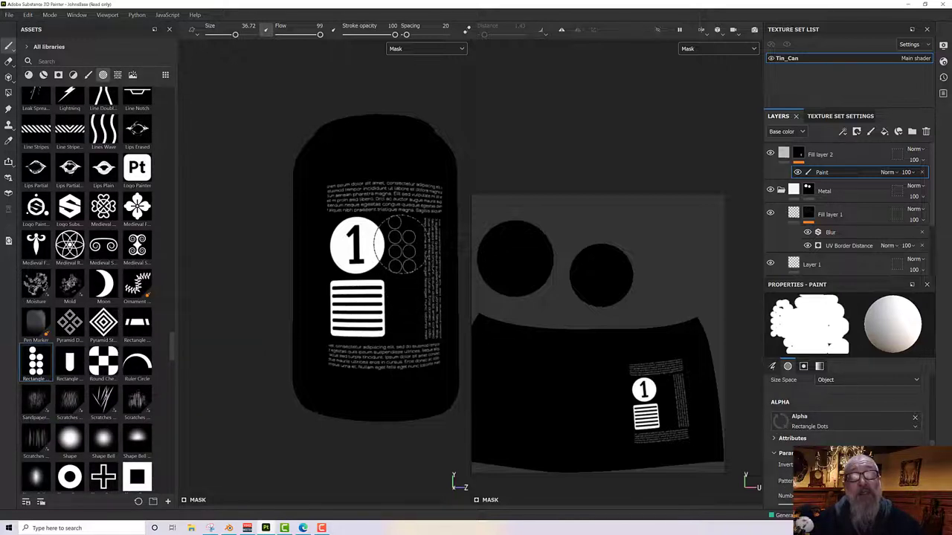
left_click(402, 245)
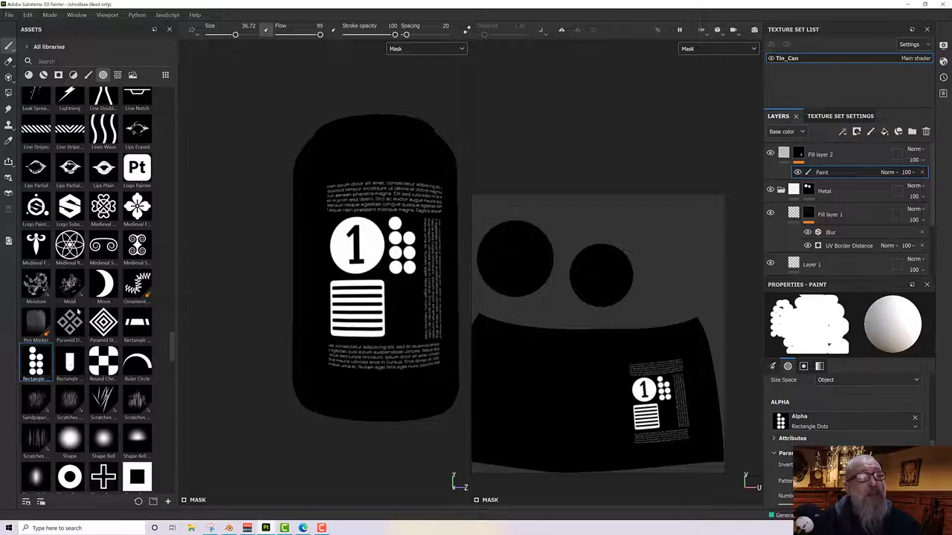
- Choose the Sign Person alpha and stamp it below the dots, beside the square vent symbol
scroll(89, 339, "down", 5)
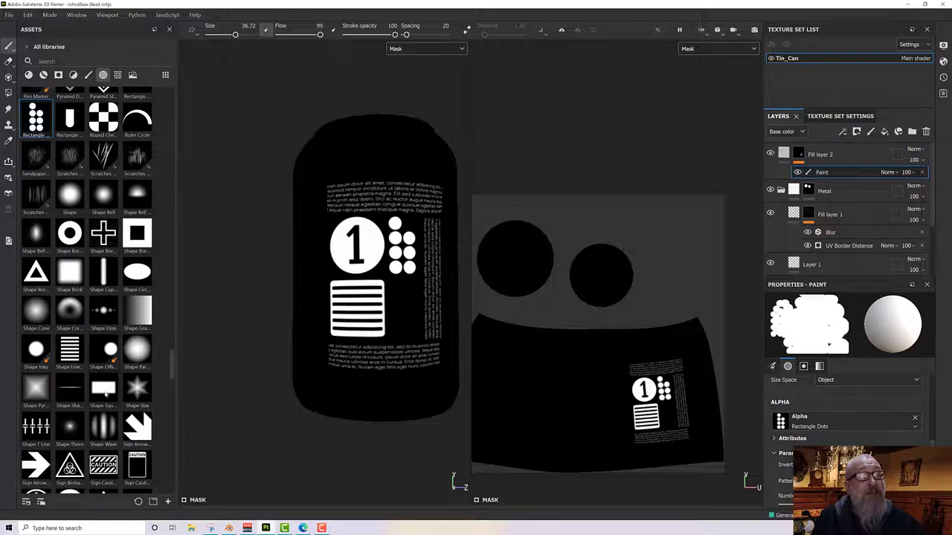
scroll(105, 396, "down", 3)
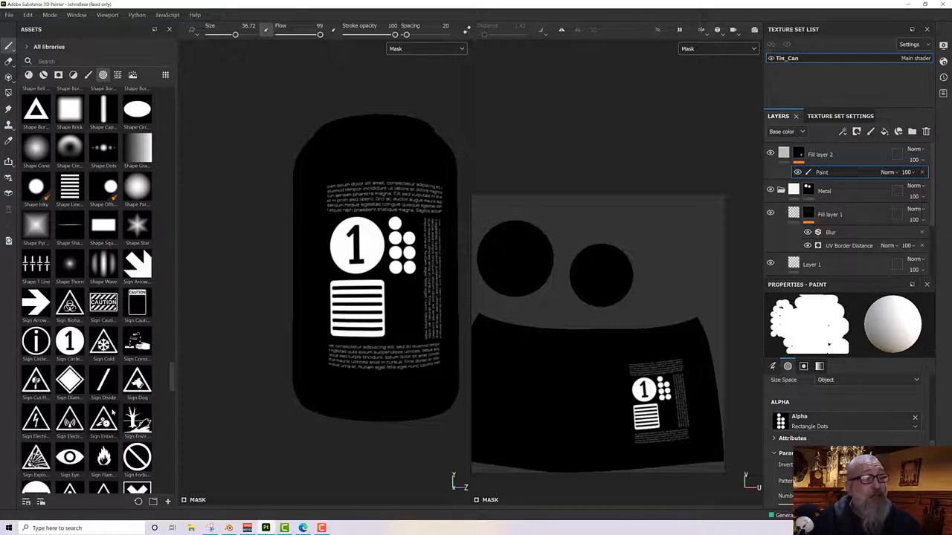
scroll(111, 411, "down", 2)
scroll(113, 429, "down", 2)
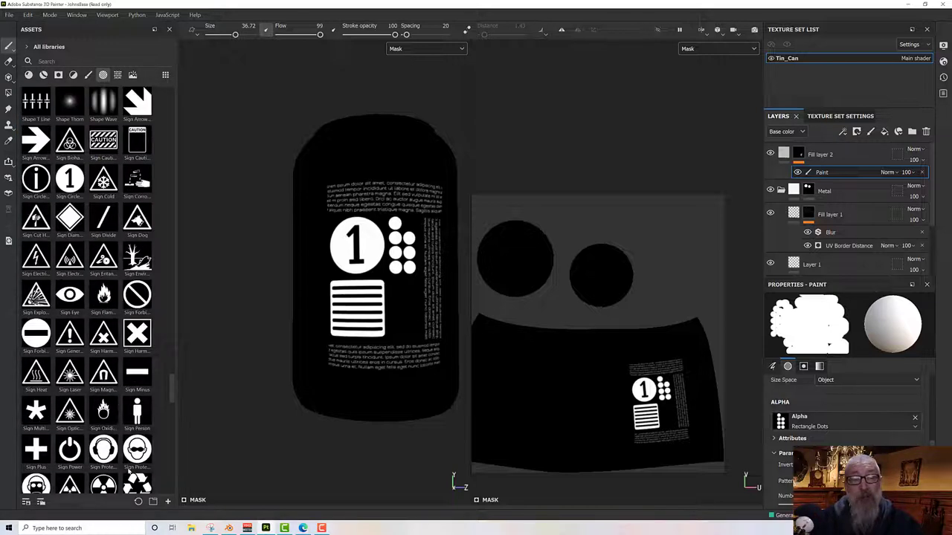
left_click(137, 411)
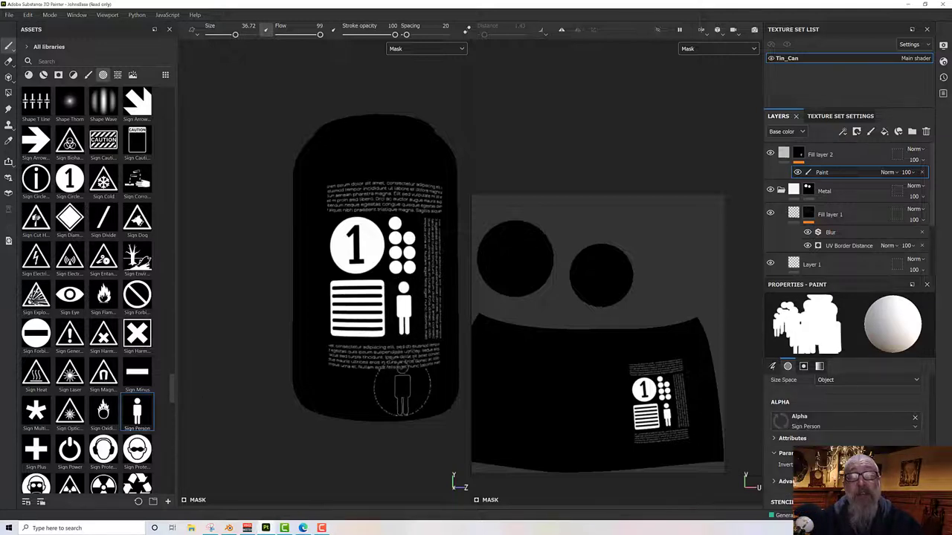
- Switch the viewport display from the mask to the full material
scroll(399, 394, "down", 3)
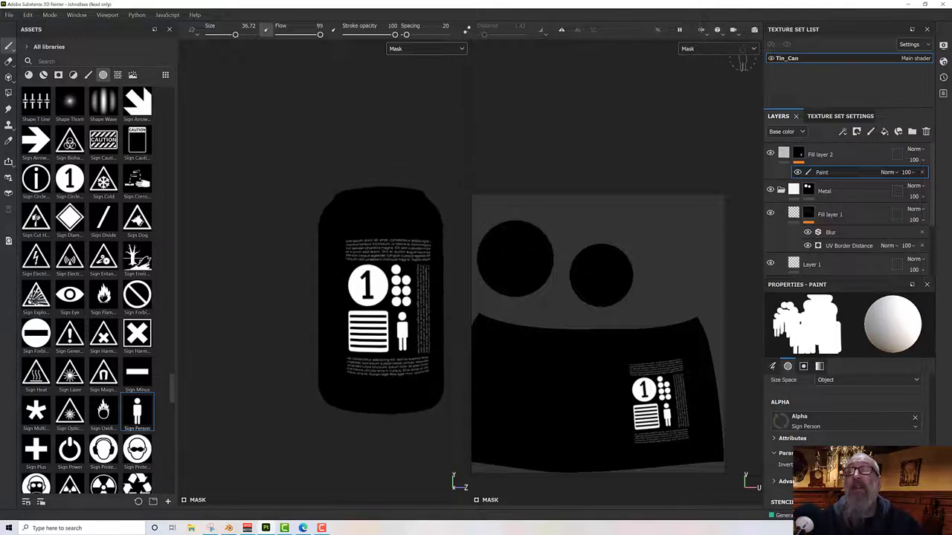
left_click(409, 50)
scroll(416, 75, "up", 3)
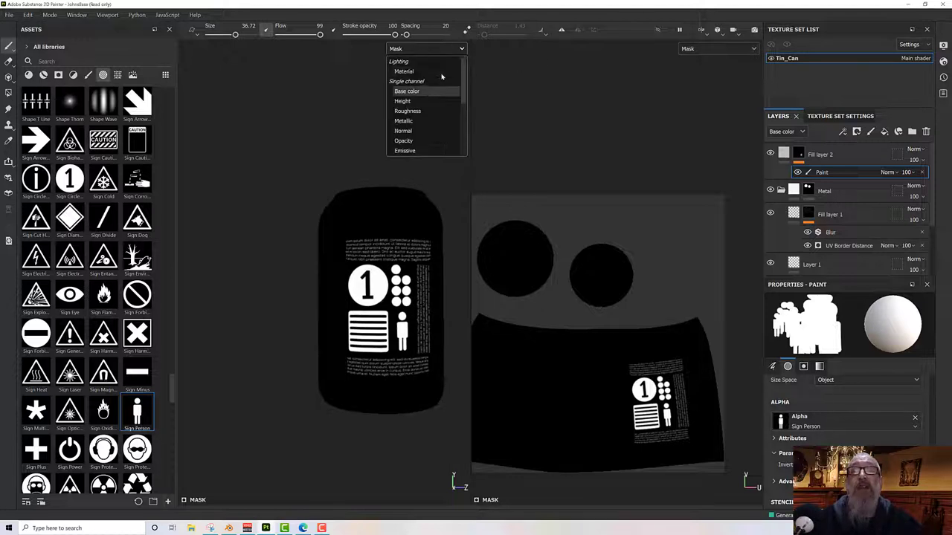
left_click(432, 74)
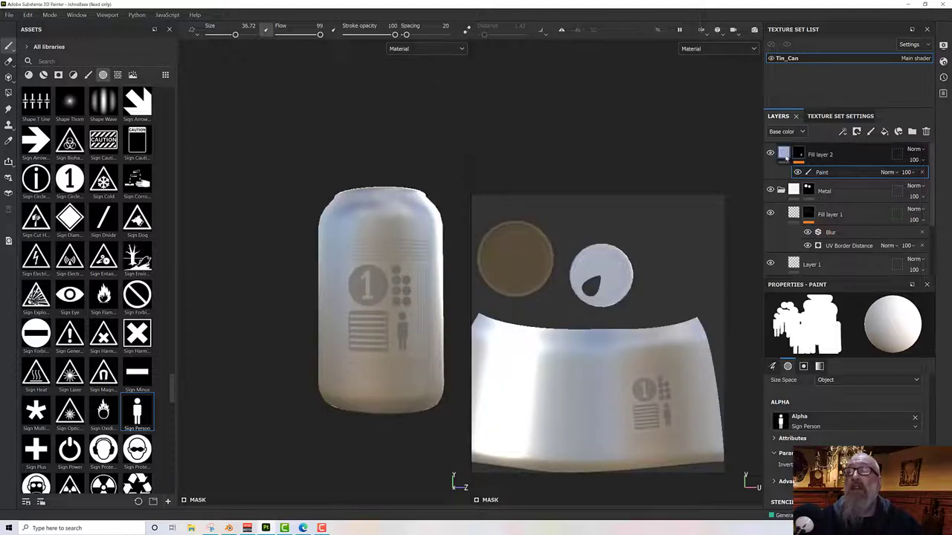
- Set Fill layer 2's base color to black (000000) and leave only its color and roughness channels enabled
left_click(783, 153)
left_click(803, 417)
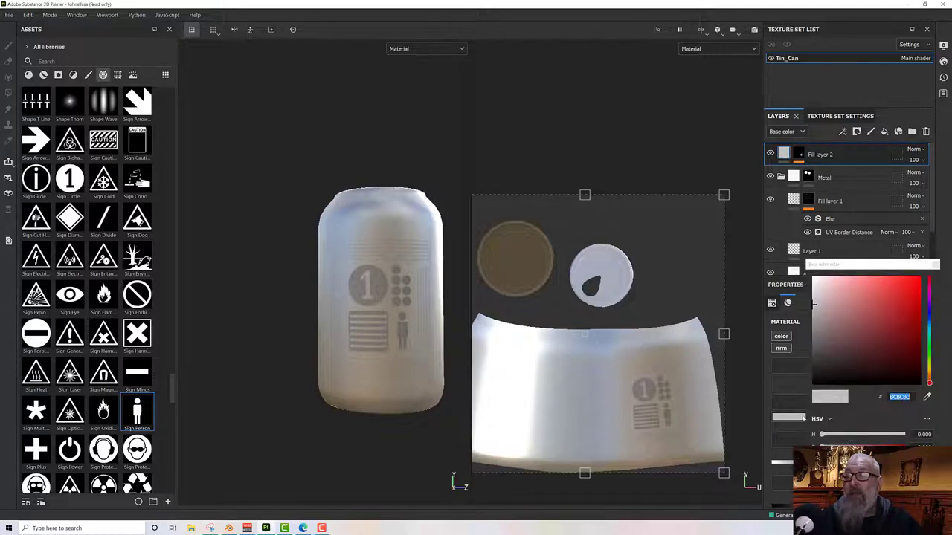
left_click_drag(815, 340, 813, 383)
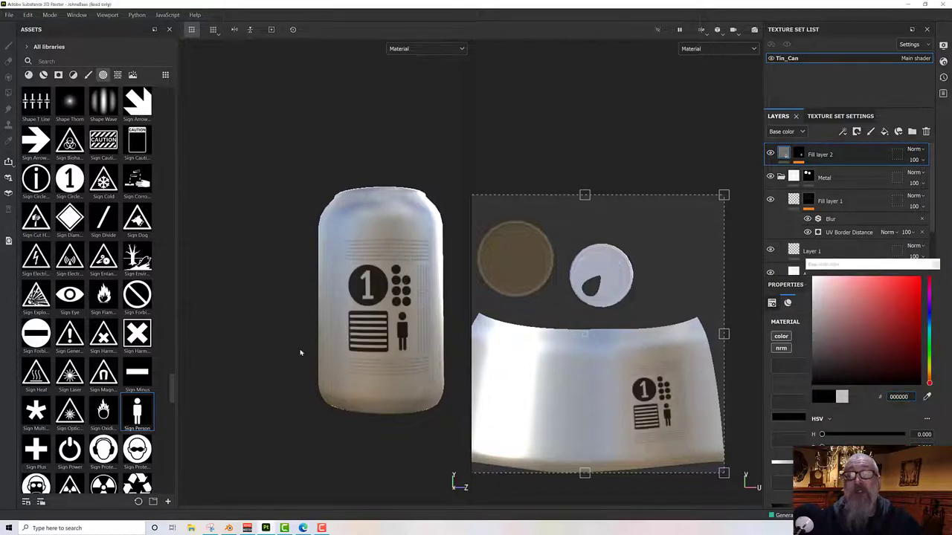
left_click_drag(267, 326, 266, 340, "alt")
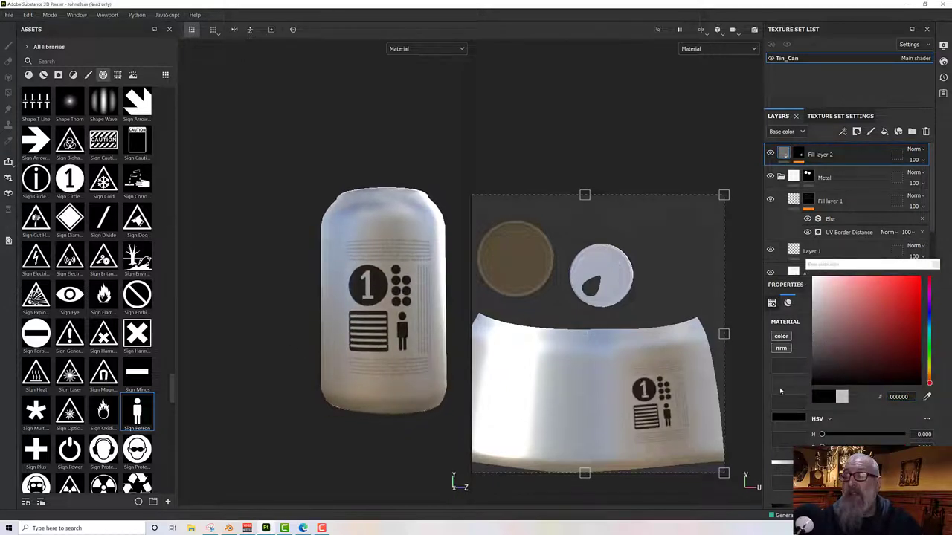
left_click(937, 264)
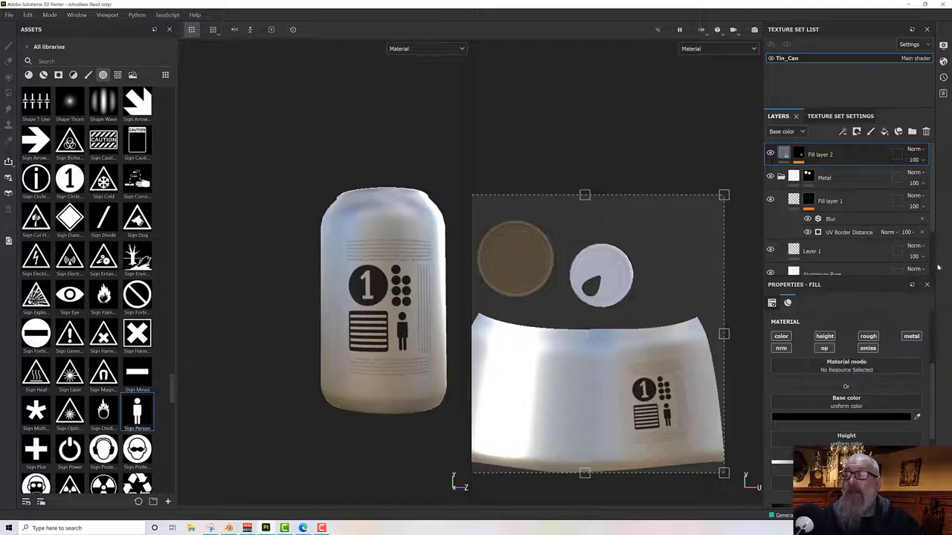
left_click(824, 337)
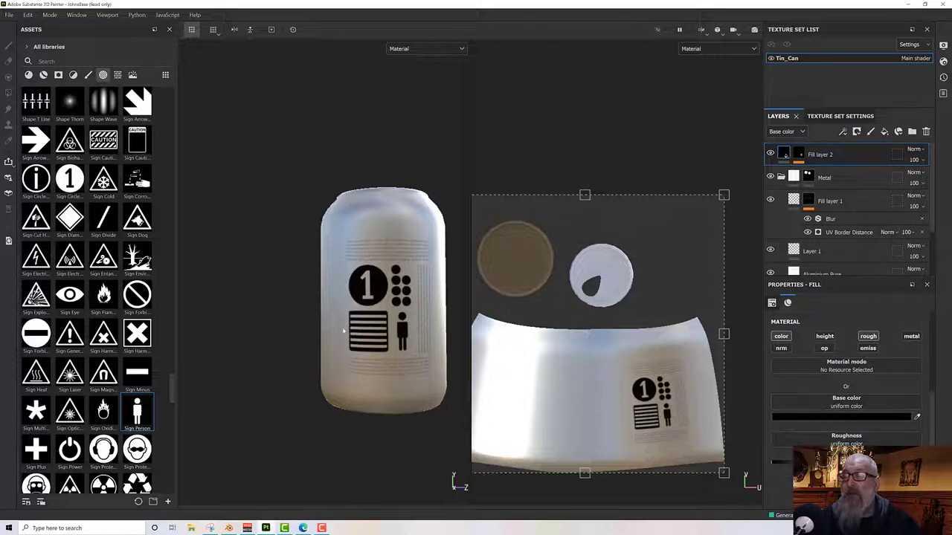
- Examine the can's printed symbols, plain side and lid from several angles in the 3D view
mouse_move(344, 331)
left_mouse_down("alt")
mouse_move(323, 324)
mouse_move(412, 319)
mouse_move(305, 327)
mouse_move(289, 346)
mouse_move(403, 325)
mouse_move(391, 318)
mouse_move(327, 335)
left_mouse_up("alt")
scroll(312, 338, "up", 3)
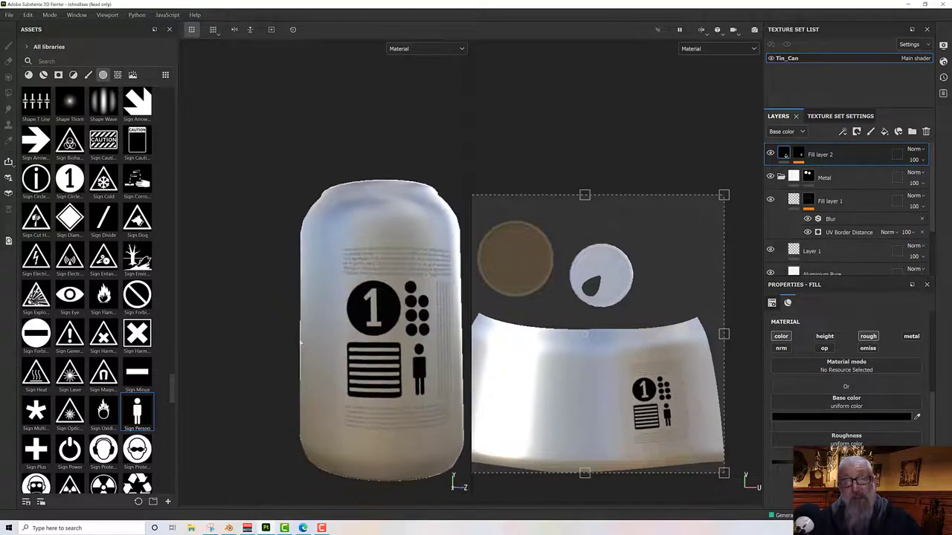
middle_click_drag(266, 304, 198, 250, "alt")
scroll(301, 334, "up", 2)
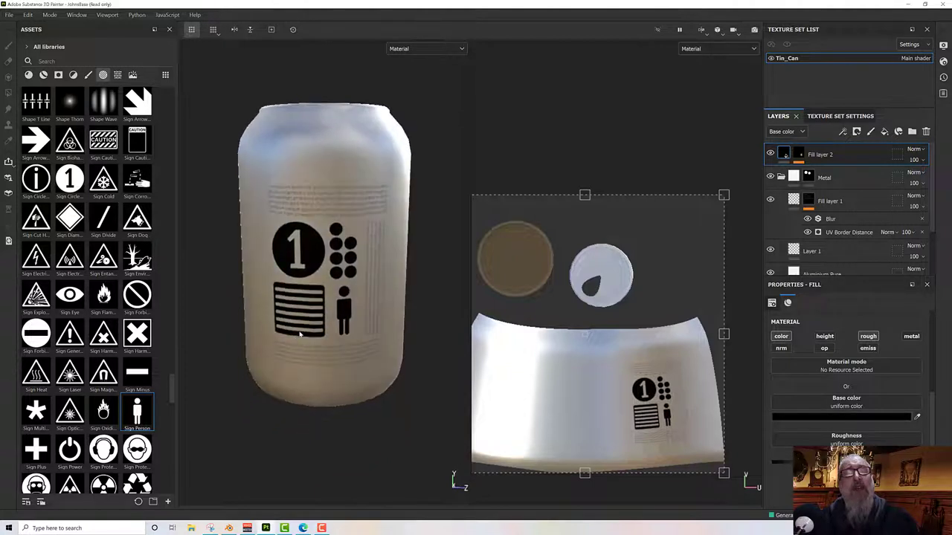
left_click_drag(300, 335, 393, 330, "alt")
scroll(366, 321, "down", 2)
scroll(365, 321, "down", 1)
left_click_drag(341, 315, 384, 293, "alt")
scroll(352, 332, "up", 2)
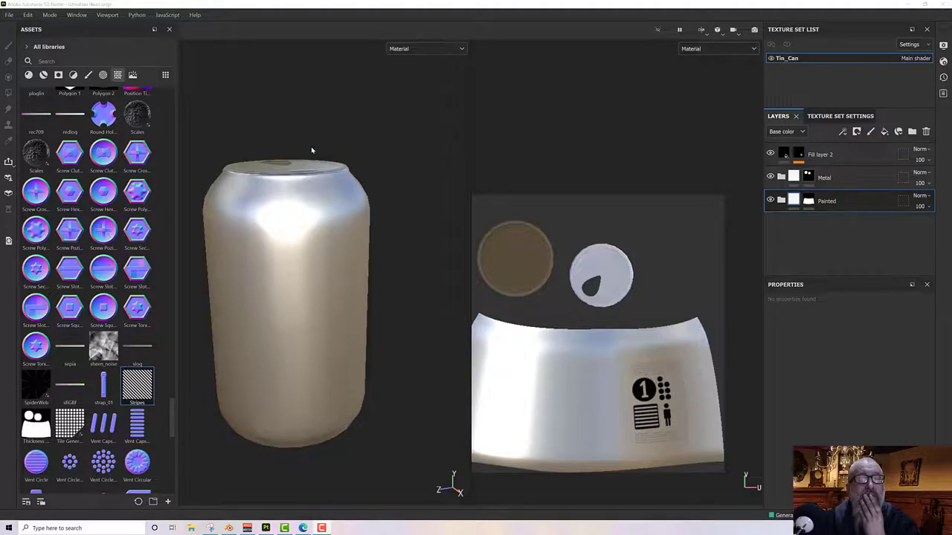
left_click_drag(341, 233, 366, 239, "alt")
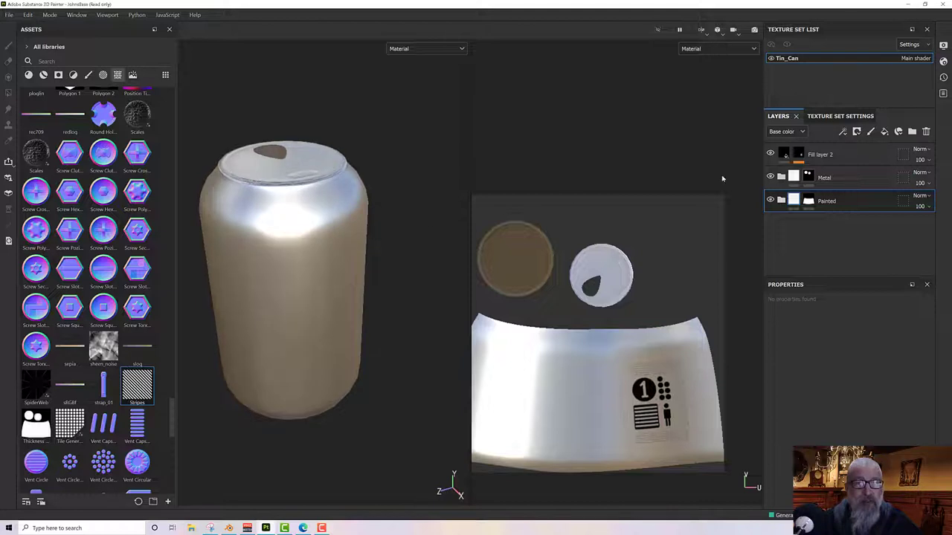
- Add a new fill layer and place it beneath Fill layer 2, above the Metal folder
left_click(857, 157)
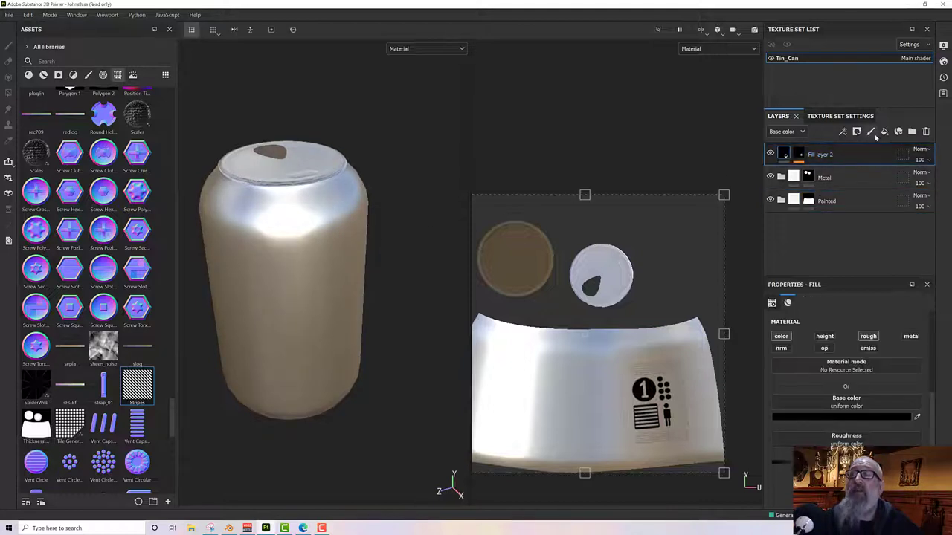
left_click(883, 132)
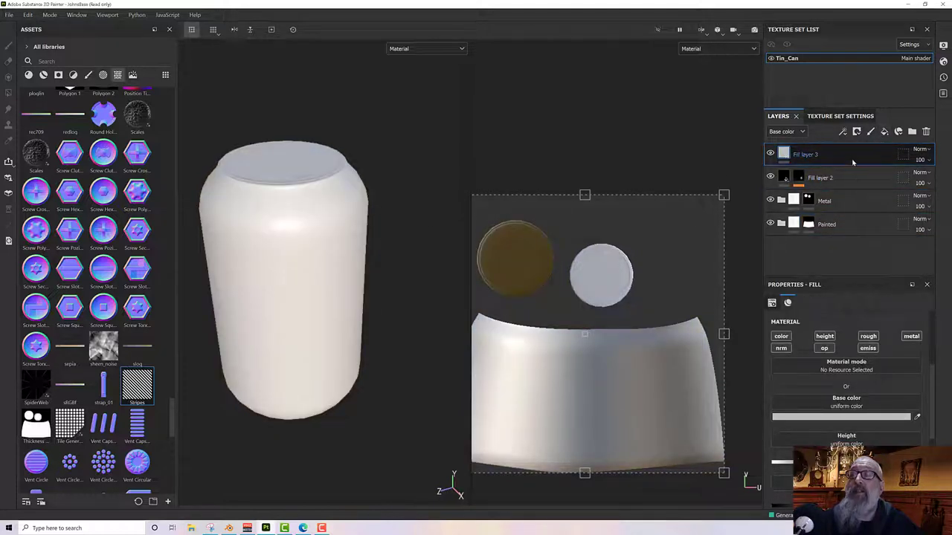
left_click_drag(854, 181, 855, 150)
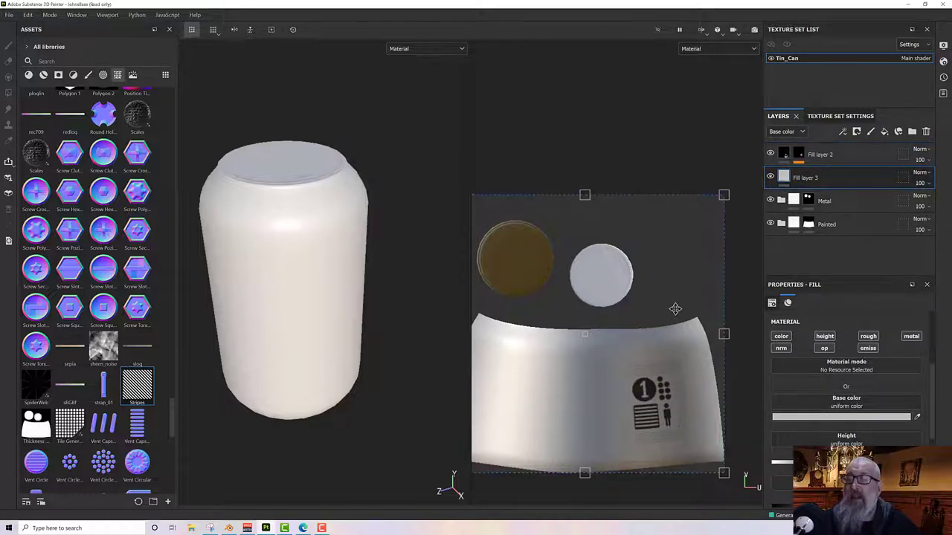
middle_click_drag(675, 308, 675, 254)
scroll(680, 280, "up", 3)
scroll(682, 280, "down", 5)
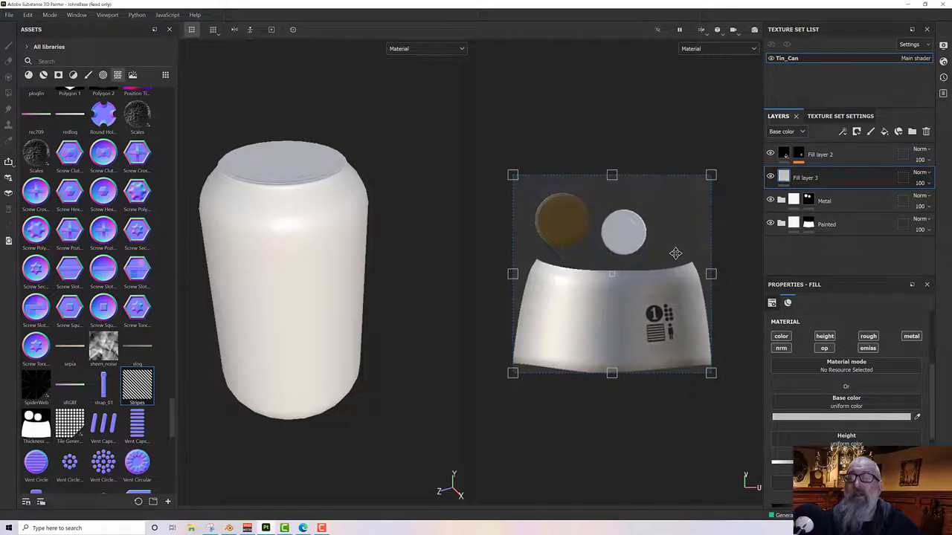
- Set Fill layer 3's base color to lime green (AFFF00)
left_click(838, 418)
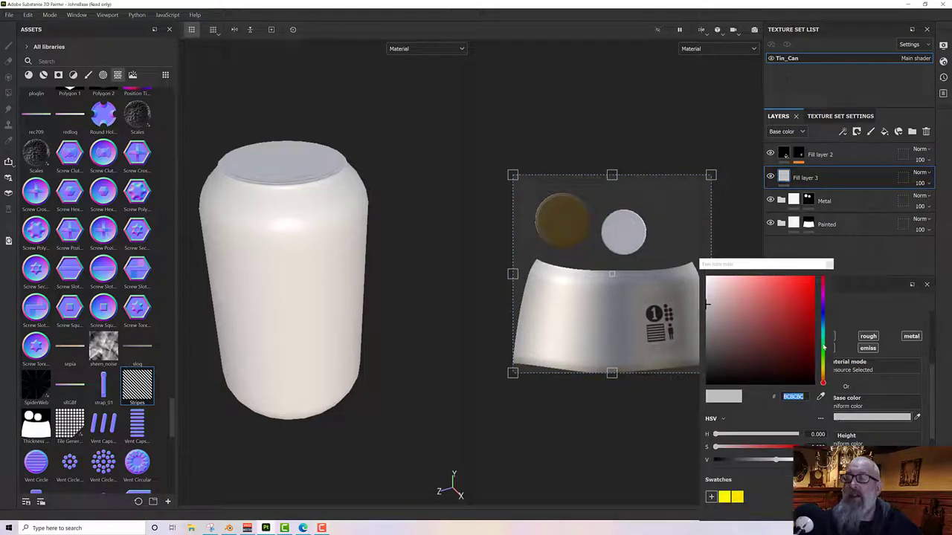
left_click(822, 360)
left_click_drag(812, 349, 820, 265)
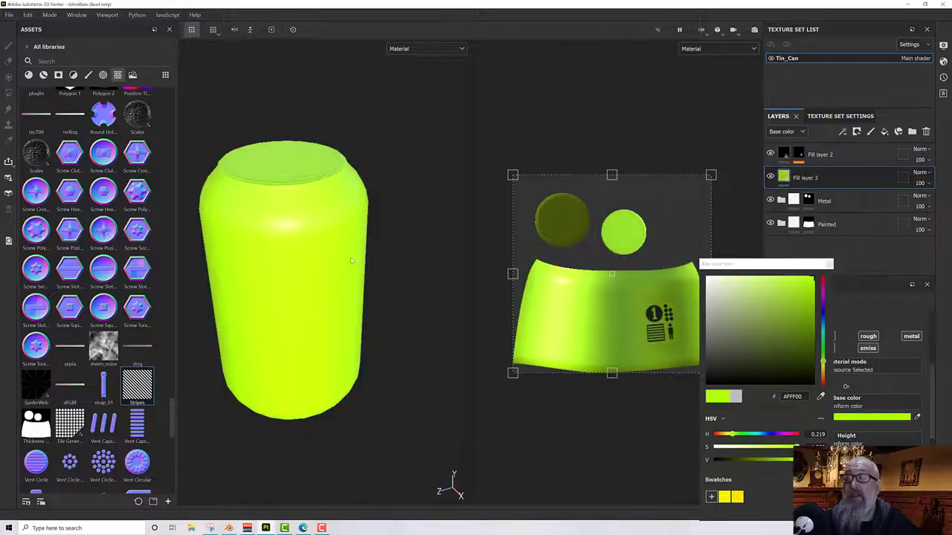
left_click_drag(319, 253, 479, 236, "alt")
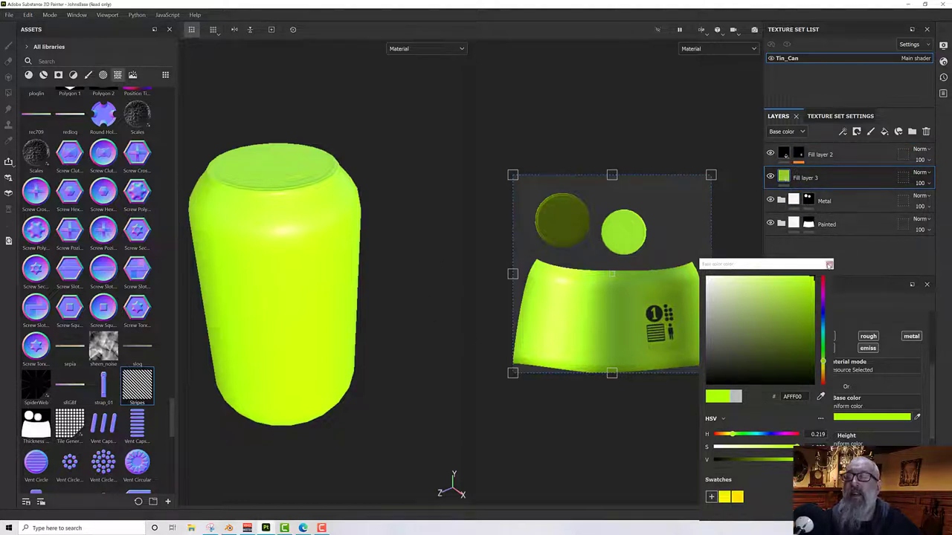
left_click(829, 265)
- Duplicate the Painted folder, move the copy to the top of the layer stack and expand it
left_click(845, 227)
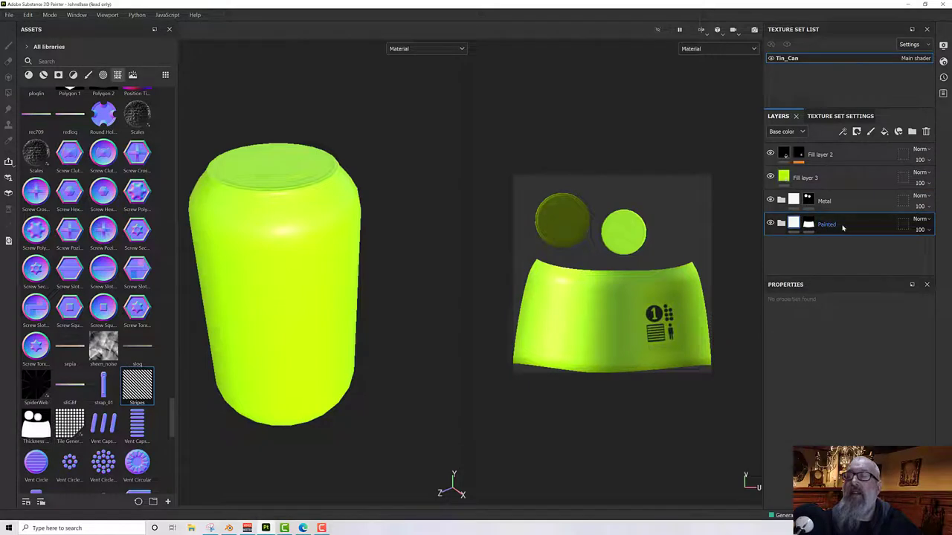
right_click(829, 227)
left_click(836, 216)
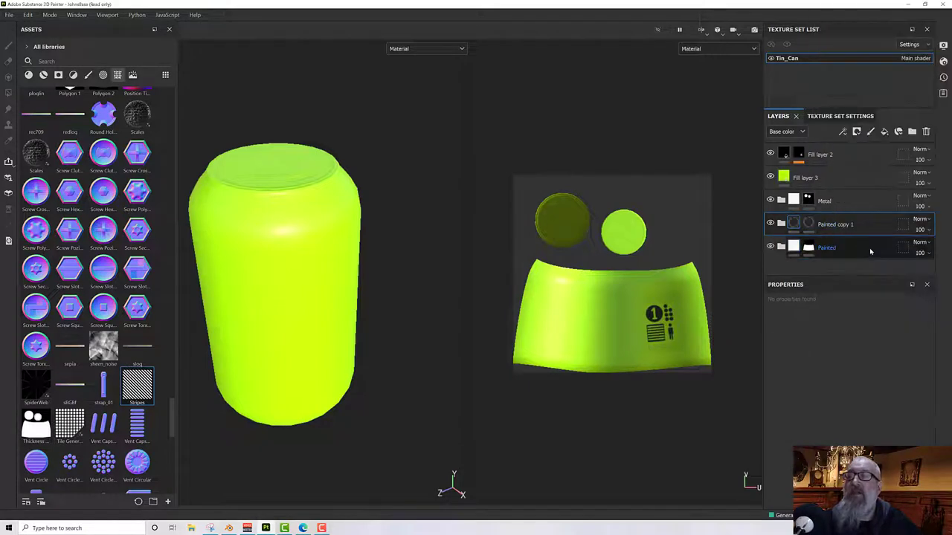
left_click_drag(834, 232, 833, 156)
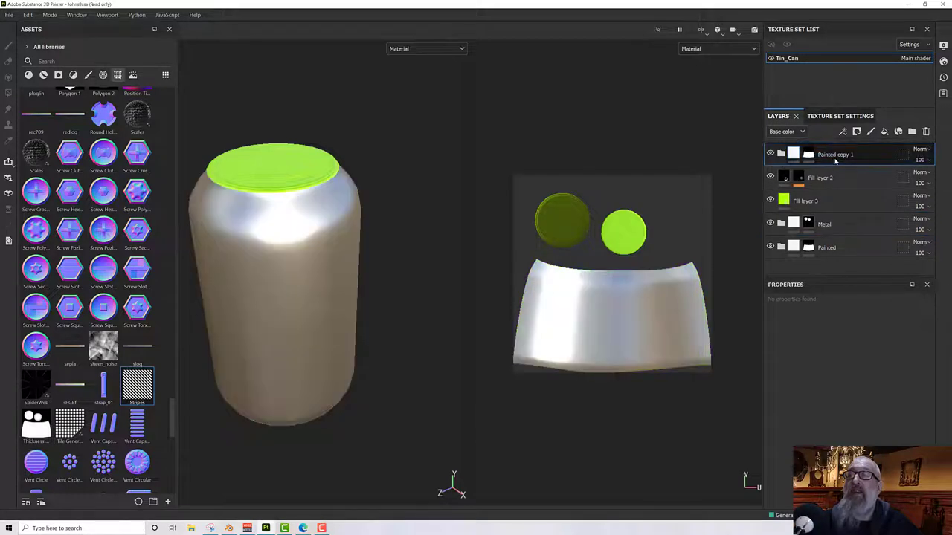
left_click(780, 154)
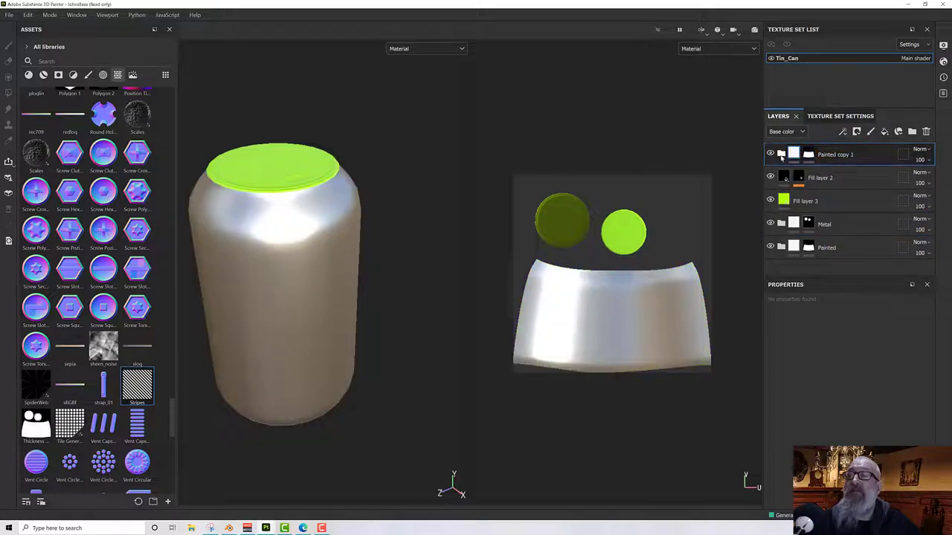
left_click(822, 179)
left_click(819, 201, "ctrl")
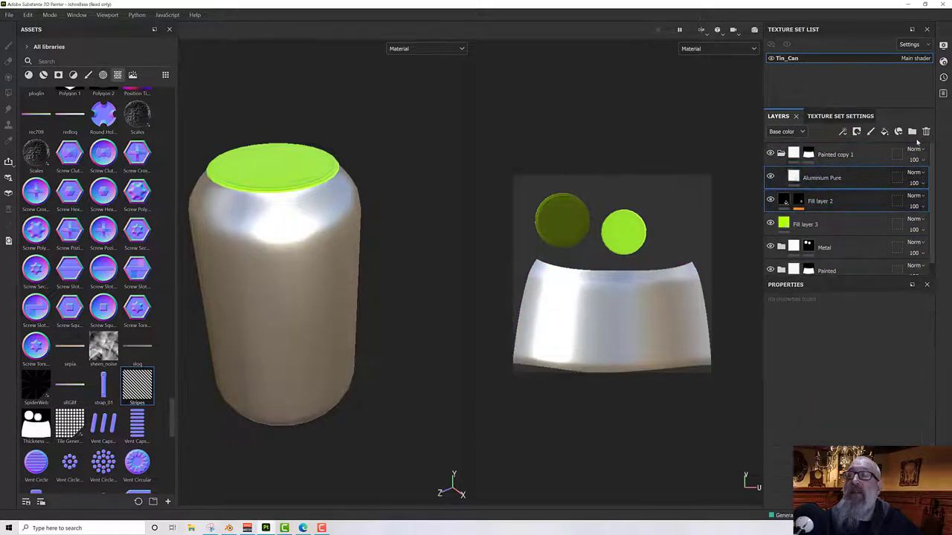
left_click(925, 131)
double_click(802, 179)
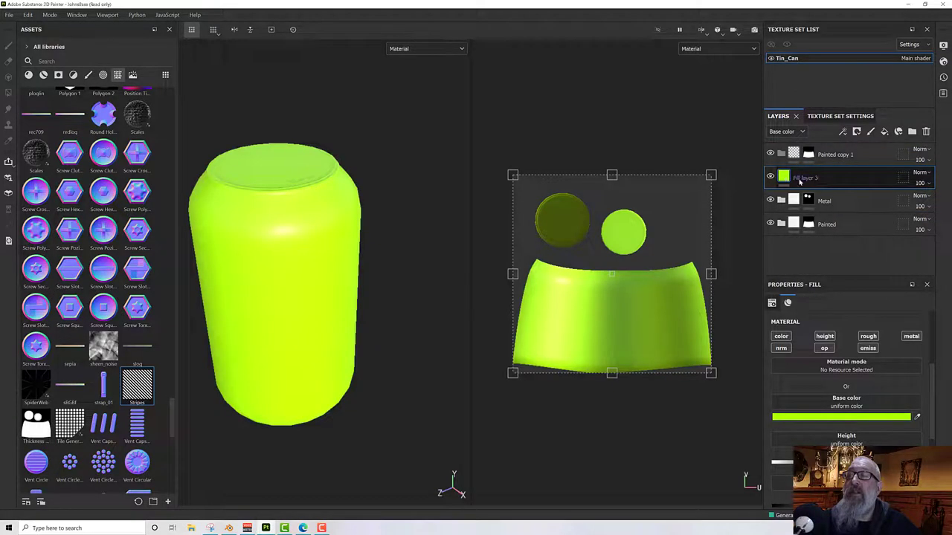
key("ctrl+z")
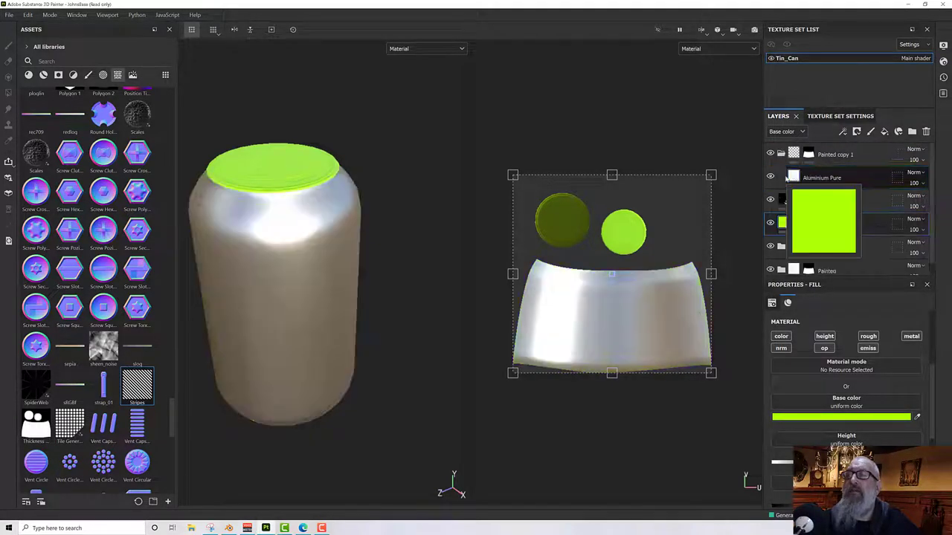
- Delete the Aluminium Pure layer from the Painted copy 1 folder
left_click(838, 200)
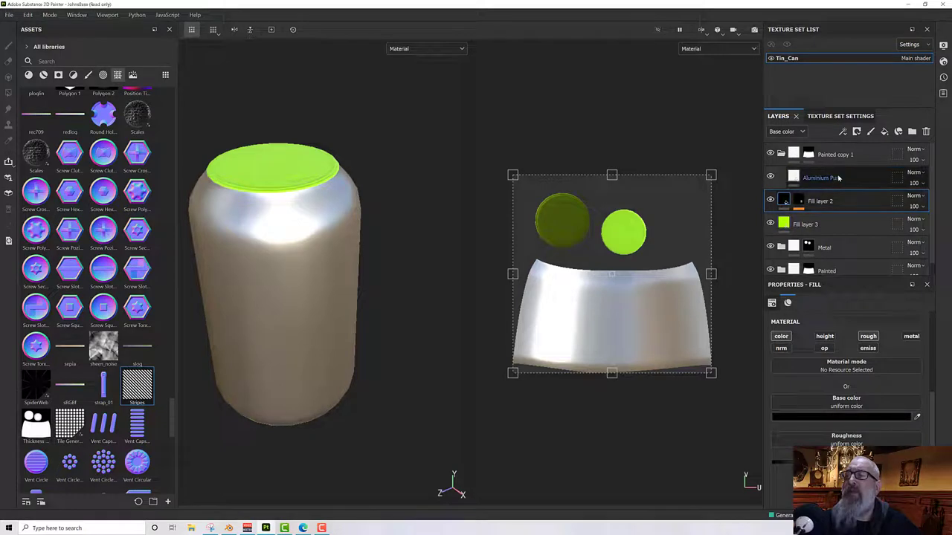
left_click(836, 178)
left_click(925, 131)
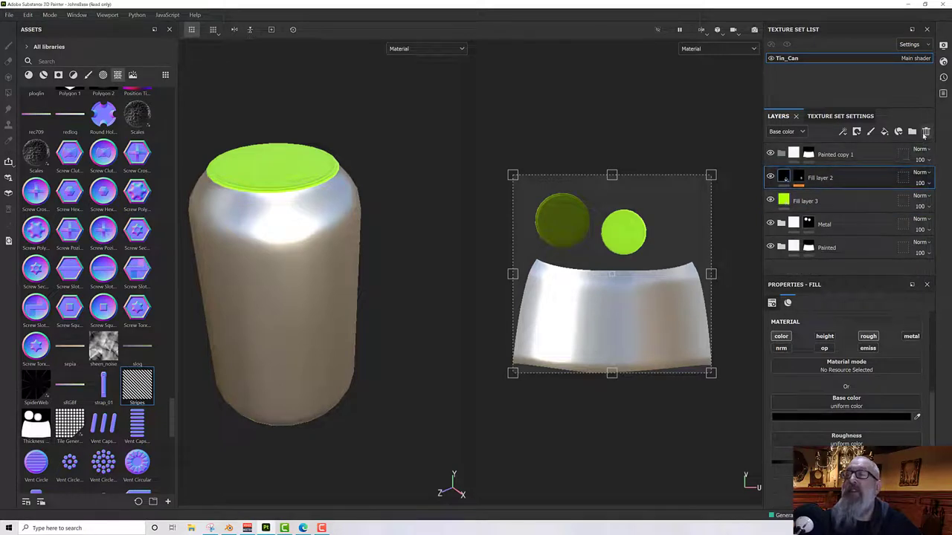
- Move Fill layer 2 and Fill layer 3 into the Painted copy 1 folder, with Fill layer 2 above Fill layer 3
left_click_drag(785, 179, 807, 155)
left_click_drag(790, 198, 797, 154)
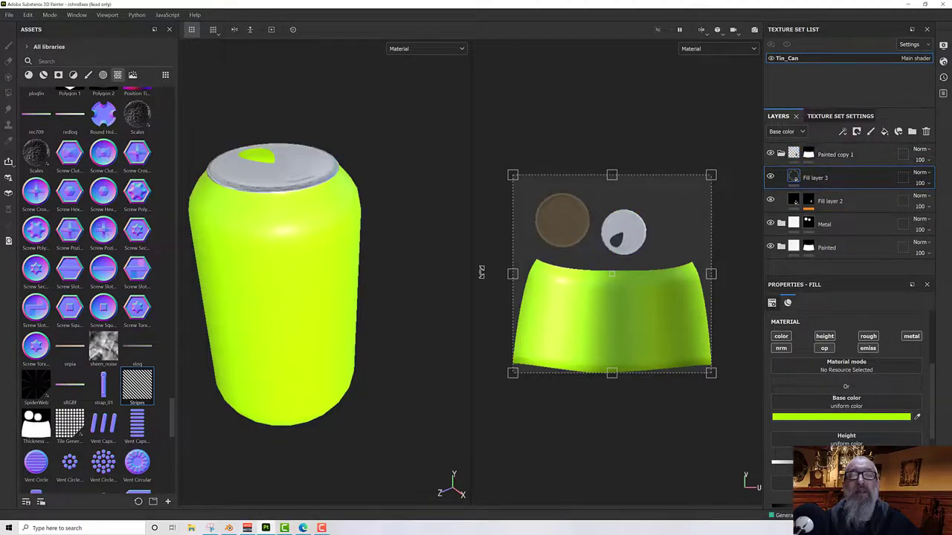
mouse_move(483, 272)
left_mouse_down("alt")
mouse_move(370, 278)
mouse_move(214, 244)
mouse_move(446, 248)
left_mouse_up("alt")
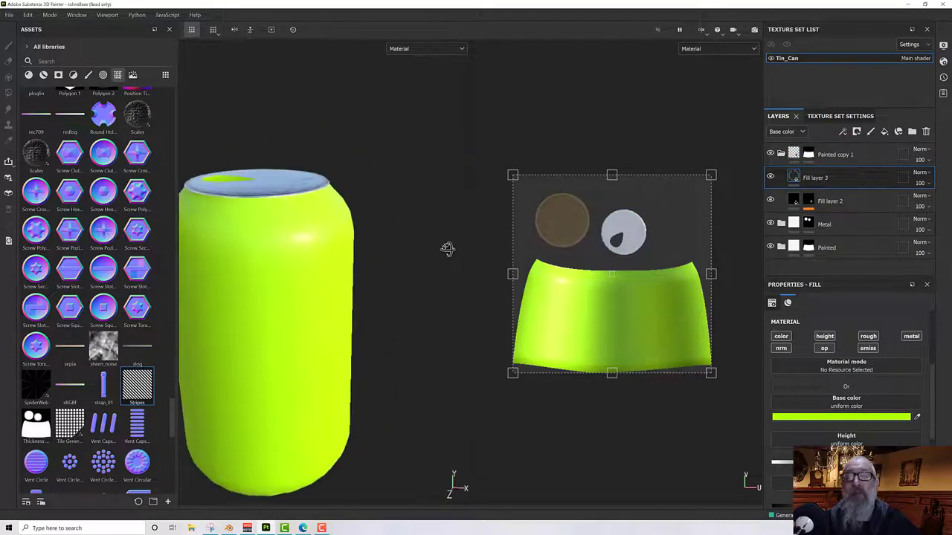
left_click_drag(830, 210, 833, 176)
left_click_drag(399, 315, 339, 305, "alt")
scroll(345, 316, "up", 3)
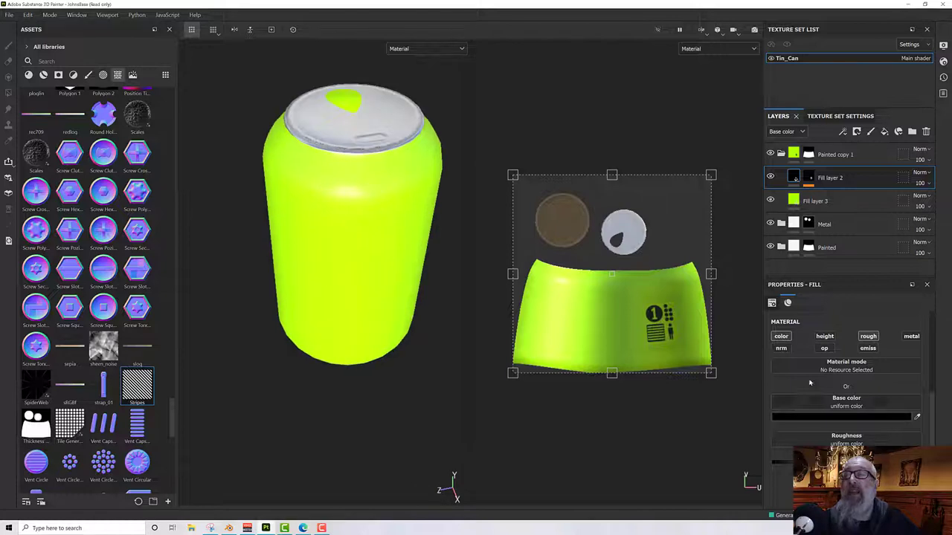
- Disable all of Fill layer 3's material channels except color
left_click(832, 197)
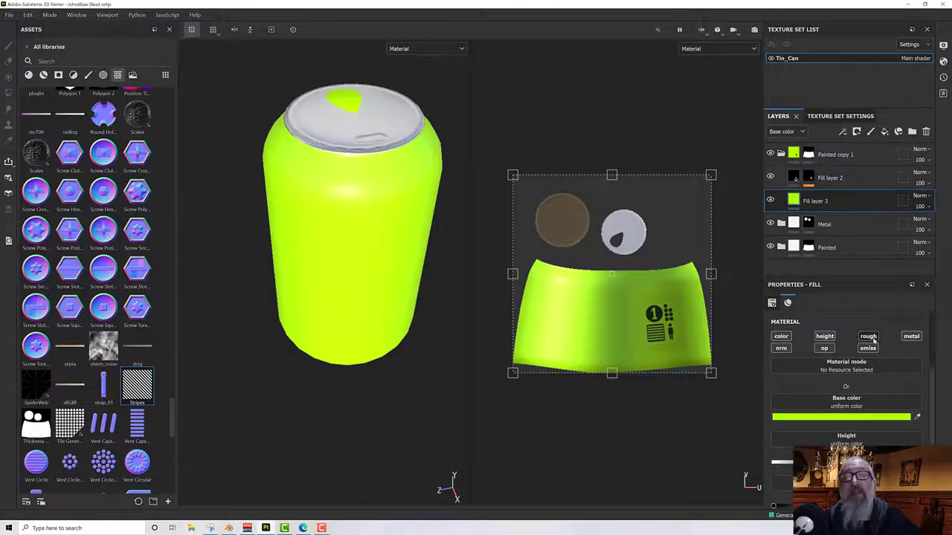
left_click(825, 336)
left_click(782, 348)
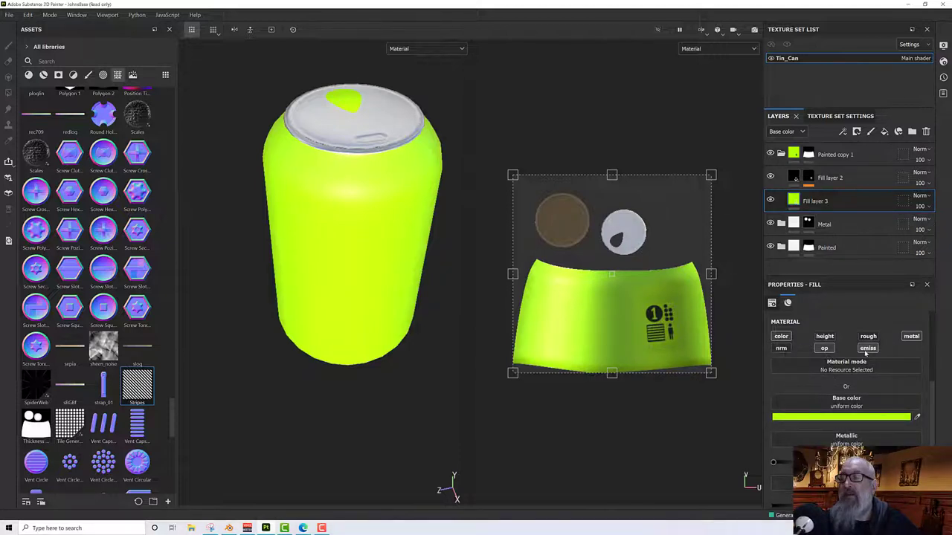
left_click(911, 336)
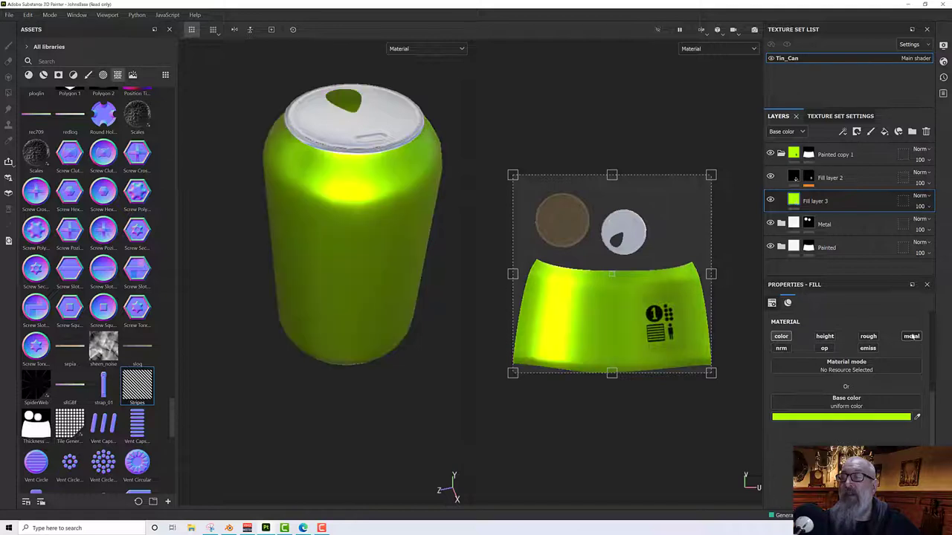
left_click_drag(356, 251, 391, 192, "alt")
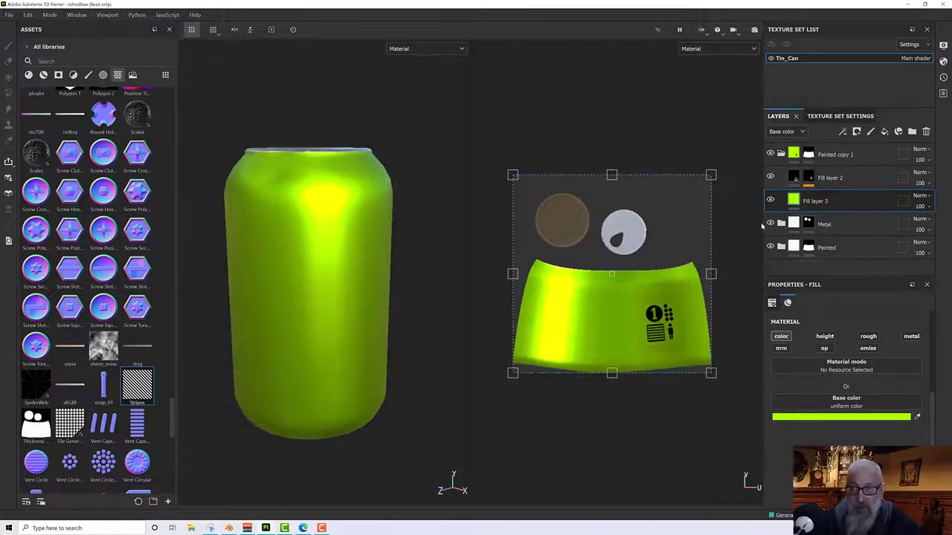
- Duplicate Fill layer 3 and set the copy's base color to yellow-green (D9FF00)
right_click(831, 201)
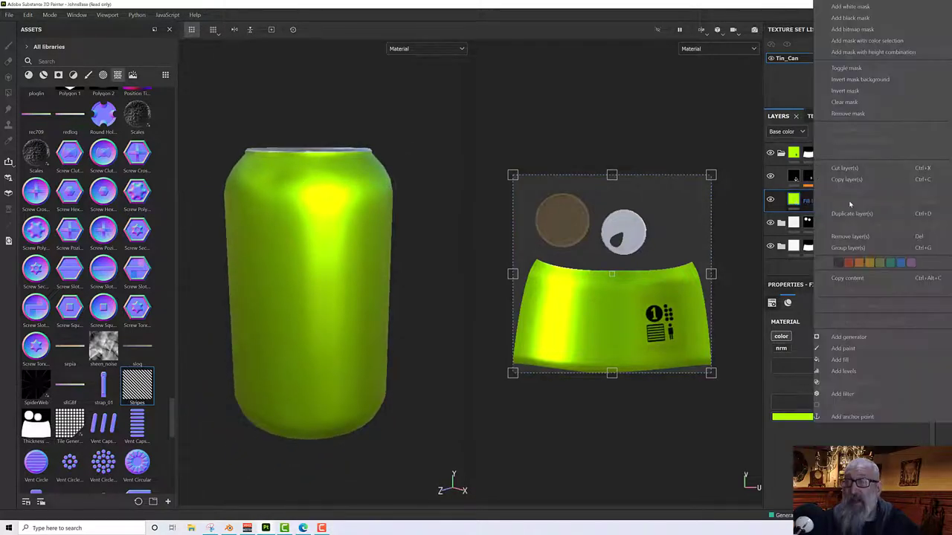
left_click(849, 212)
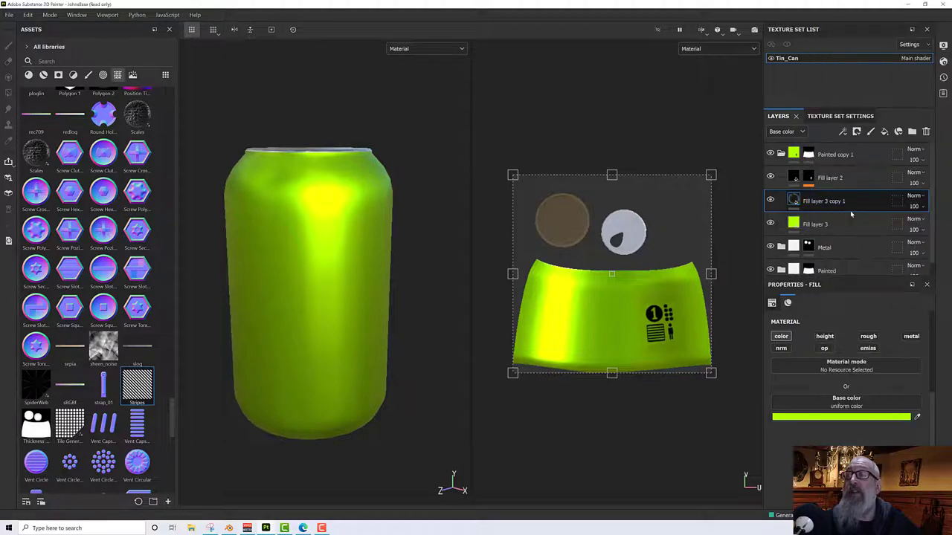
left_click(839, 419)
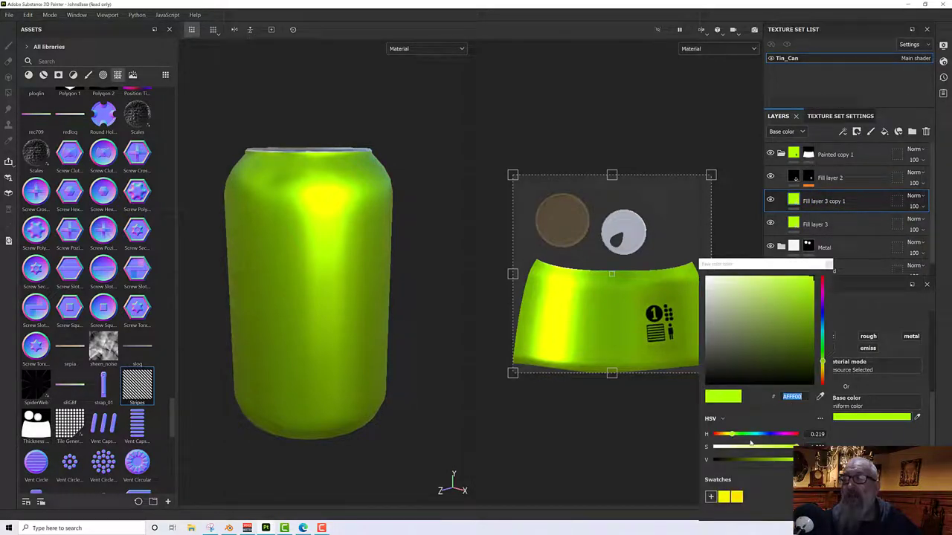
left_click_drag(730, 437, 724, 437)
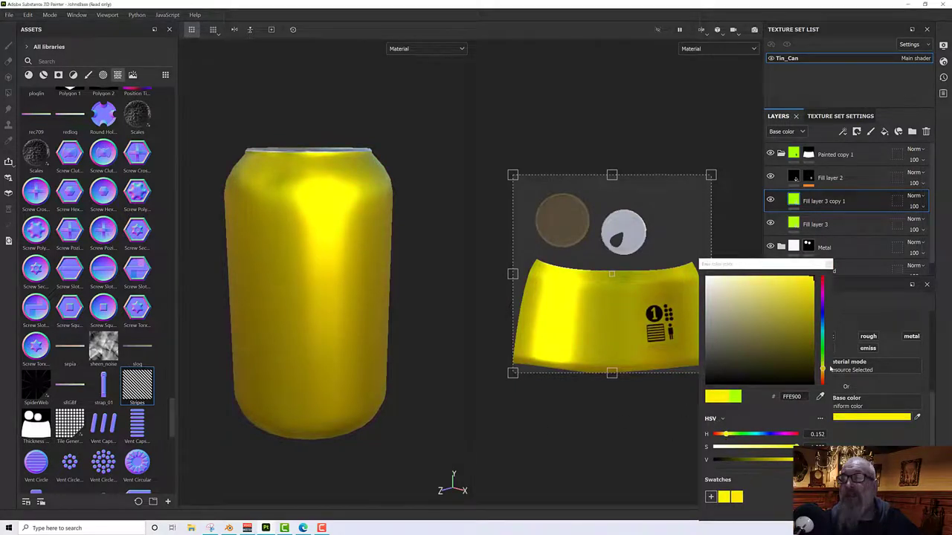
left_click_drag(822, 369, 822, 365)
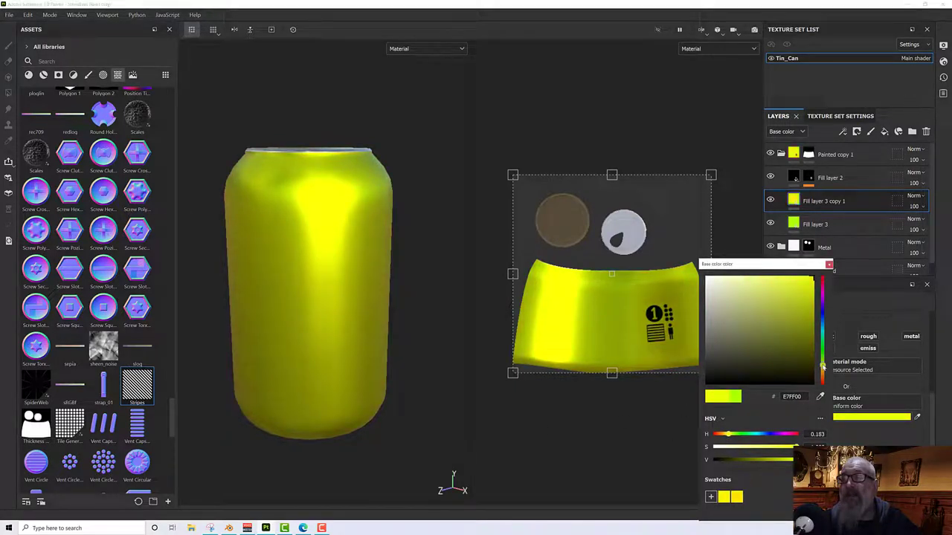
left_click_drag(446, 297, 443, 308, "alt")
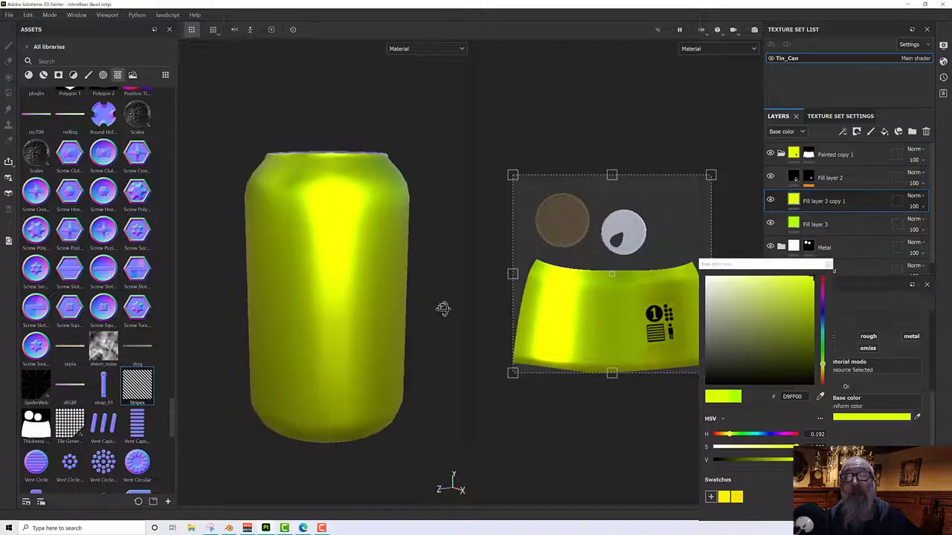
- Add a black mask to Fill layer 3 copy 1 and add a fill effect to that mask
right_click(847, 202)
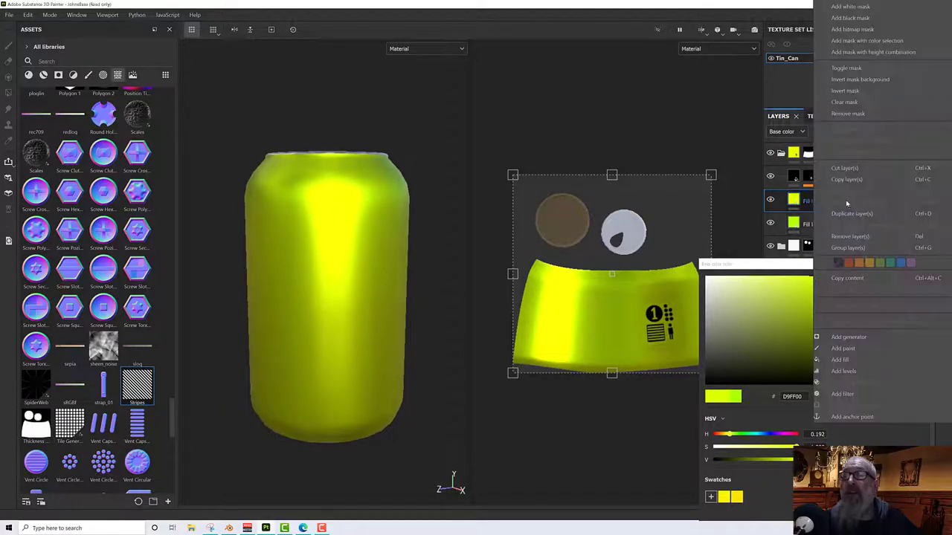
left_click(855, 30)
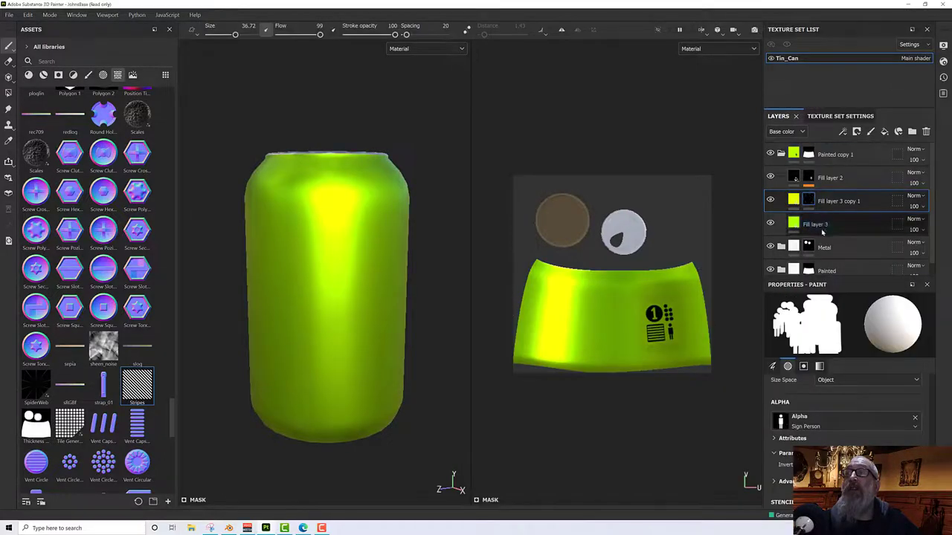
right_click(804, 199)
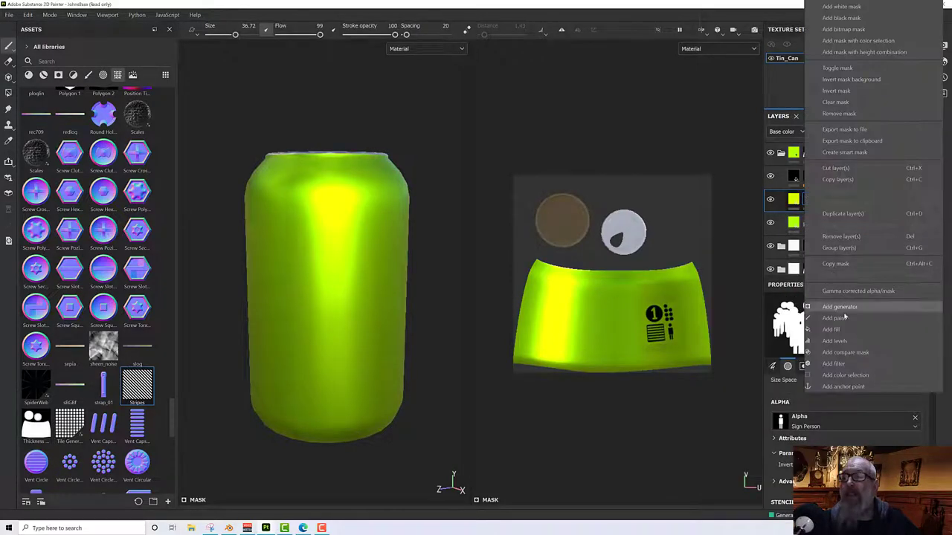
left_click(845, 331)
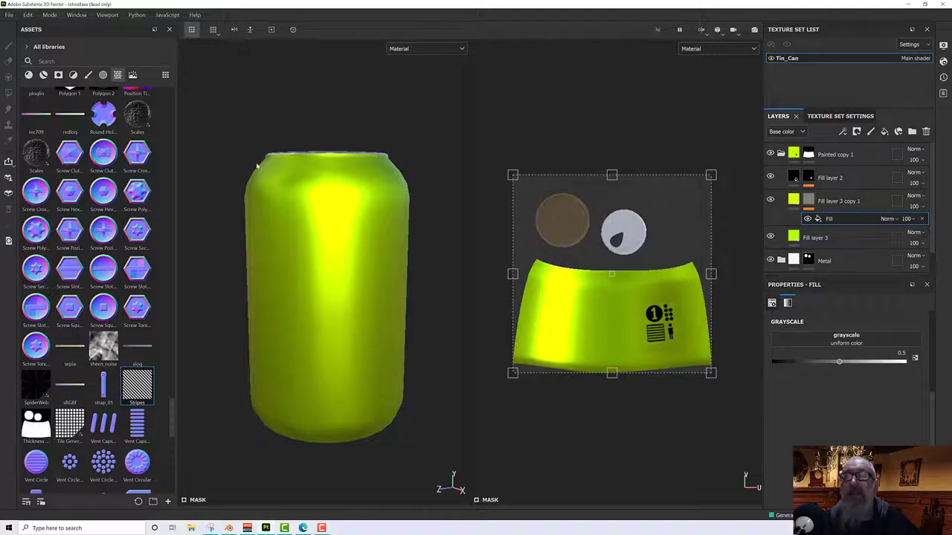
- Assign the Stripes texture to the grayscale of the mask's fill effect on Fill layer 3 copy 1
left_click(133, 75)
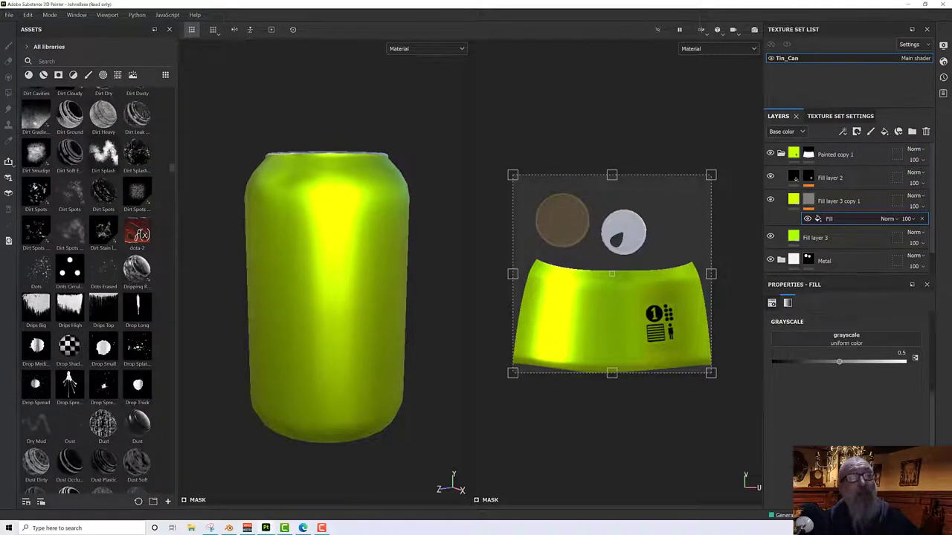
left_click(118, 75)
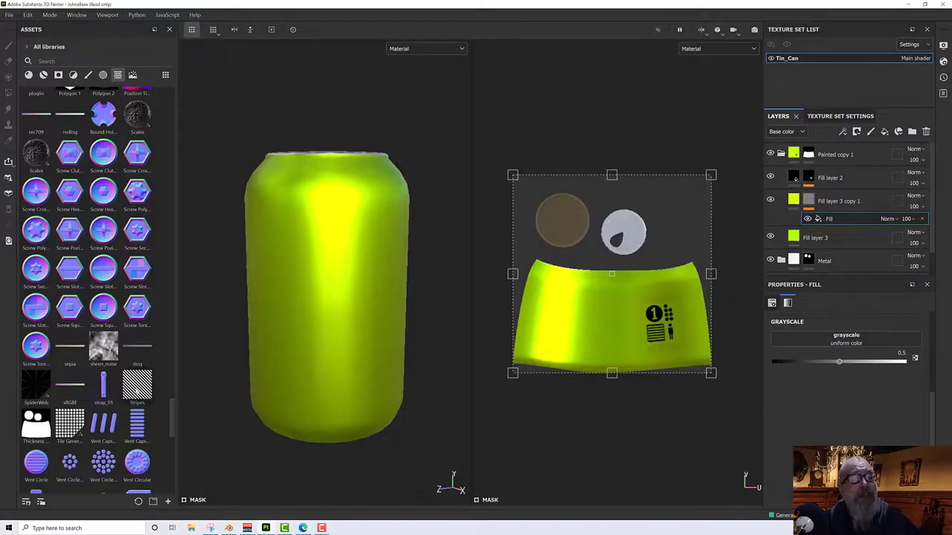
left_click_drag(137, 385, 794, 344)
scroll(414, 272, "up", 5)
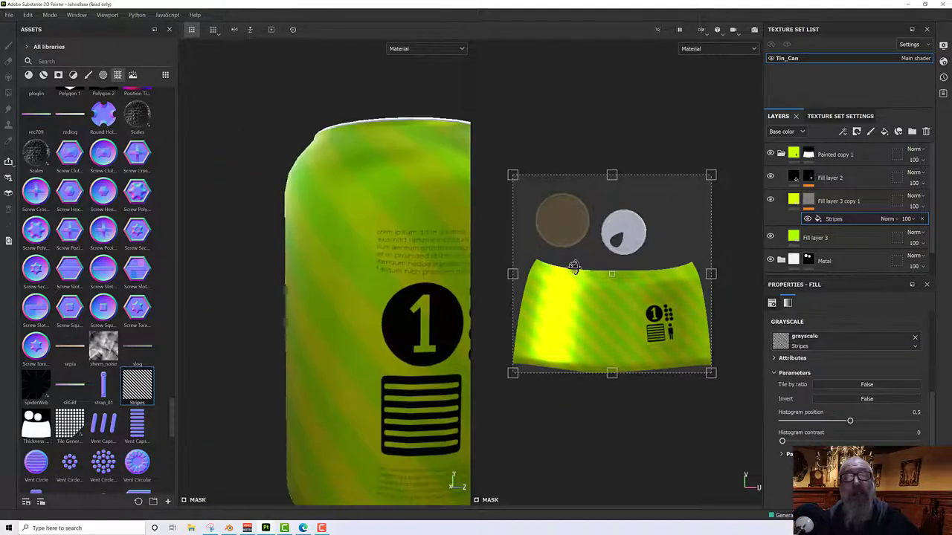
scroll(467, 263, "down", 4)
left_click_drag(468, 263, 399, 285, "alt")
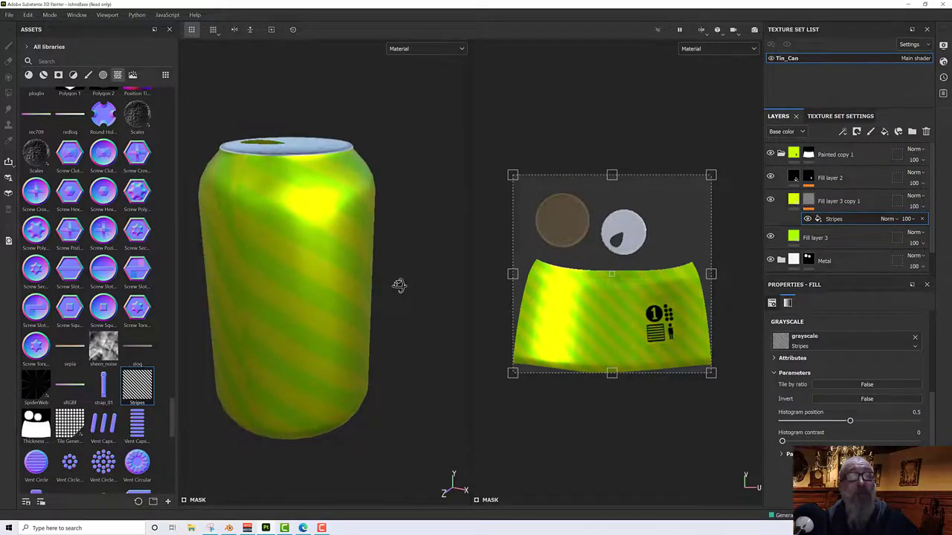
key("1")
left_click(853, 206)
left_click_drag(350, 223, 357, 223, "alt")
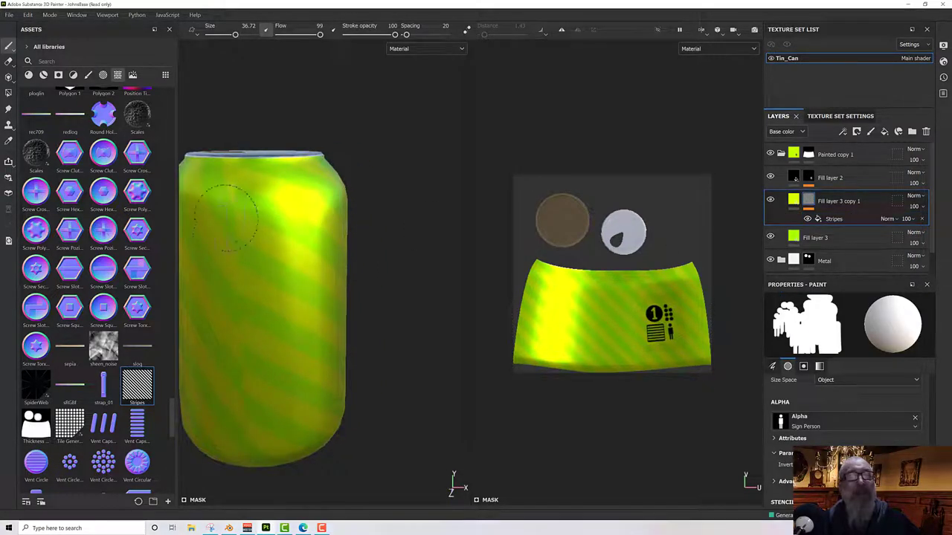
mouse_move(293, 282)
left_mouse_down("alt")
mouse_move(459, 267)
mouse_move(385, 280)
left_mouse_up("alt")
scroll(859, 433, "down", 5)
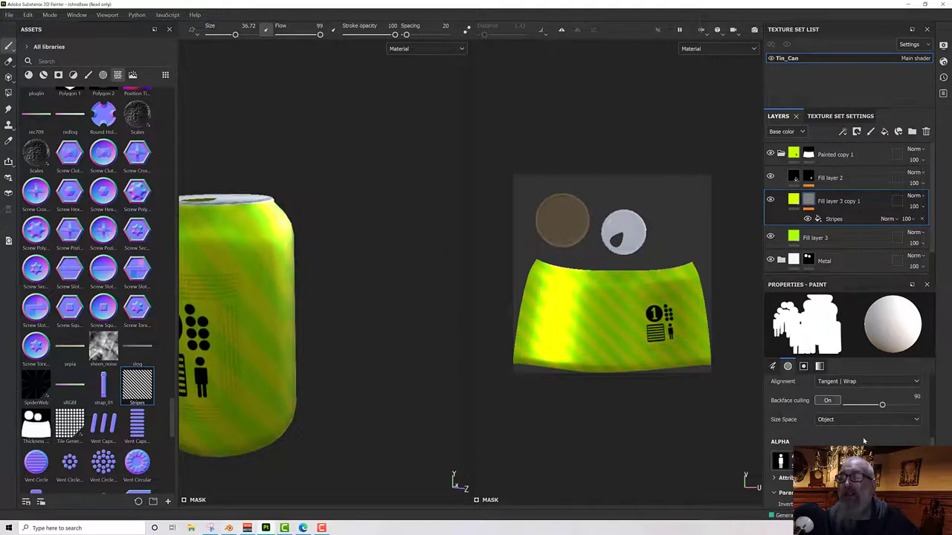
scroll(859, 433, "up", 4)
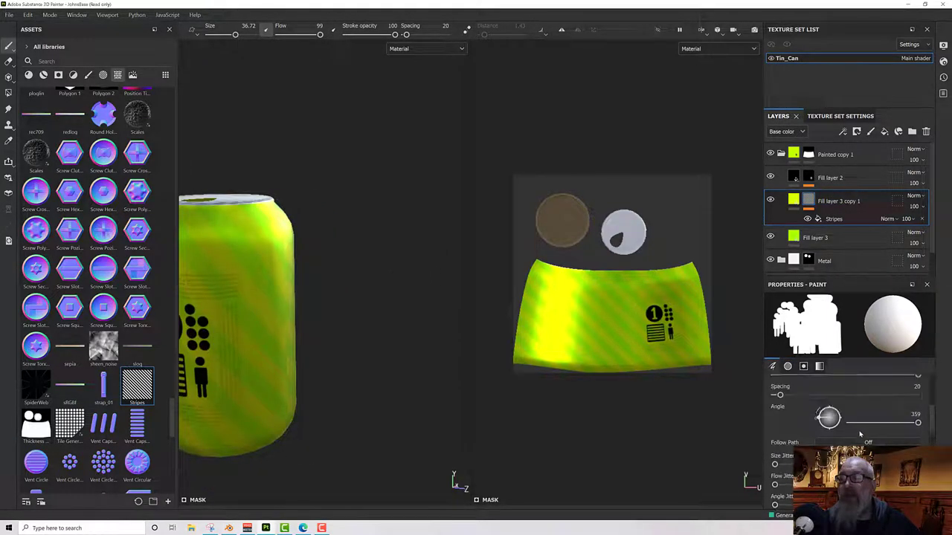
scroll(859, 433, "up", 3)
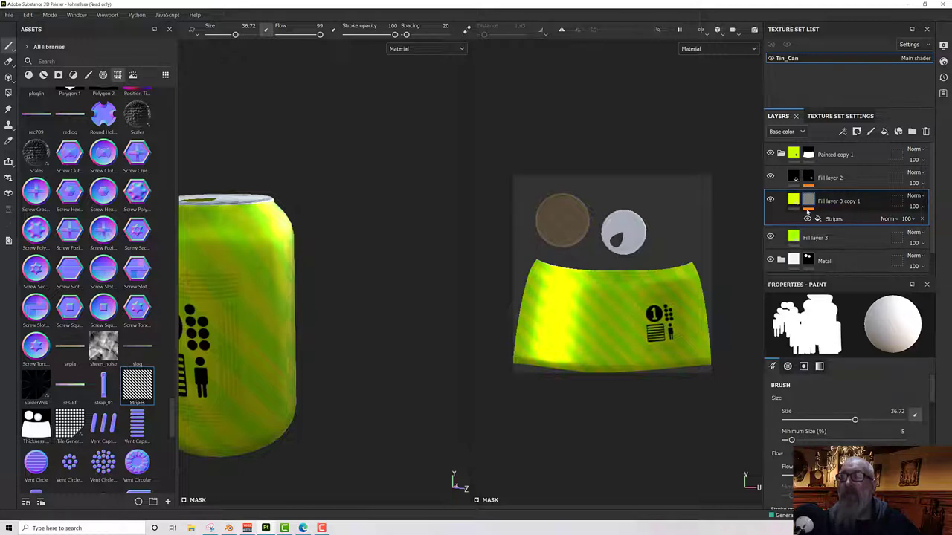
- Set the projection of the Stripes fill effect on Fill layer 3 copy 1 to Tri-planar projection
left_click(824, 219)
scroll(818, 350, "up", 3)
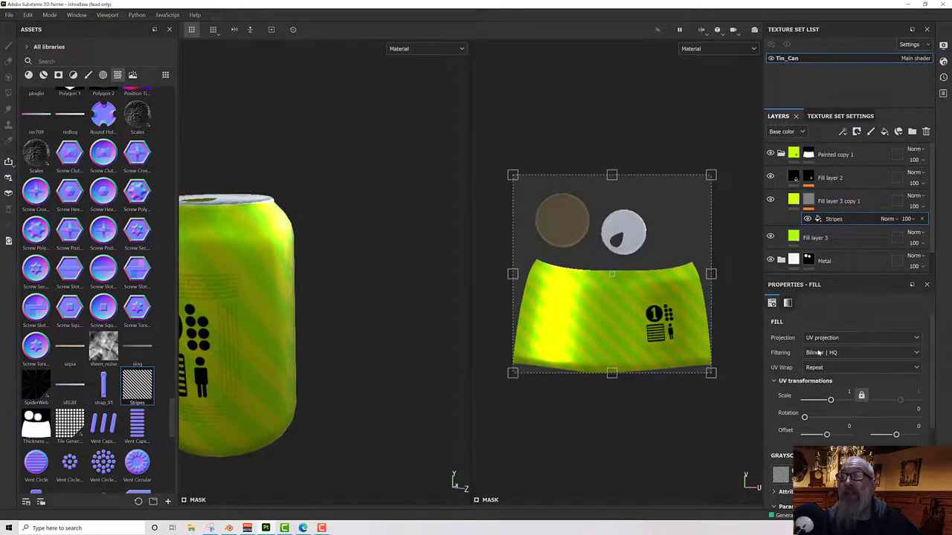
left_click(816, 339)
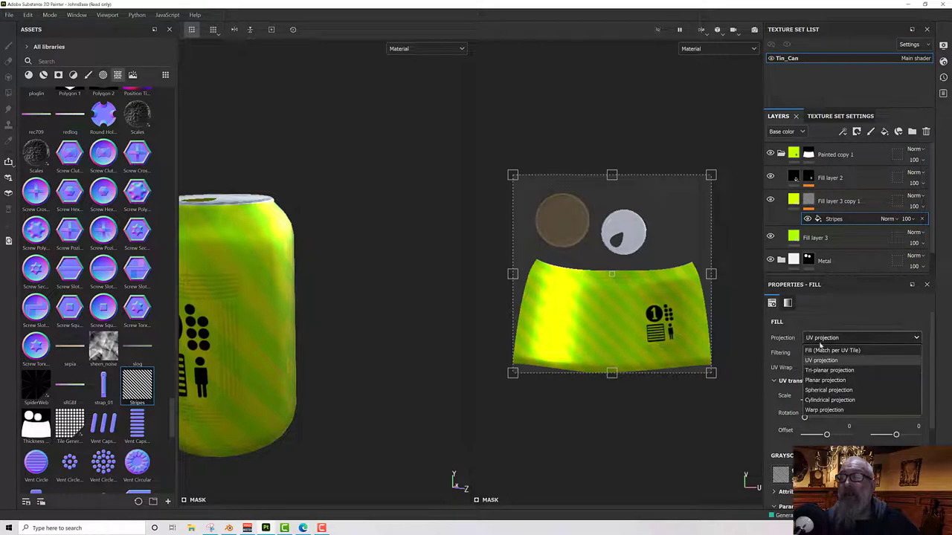
left_click(823, 370)
key("f")
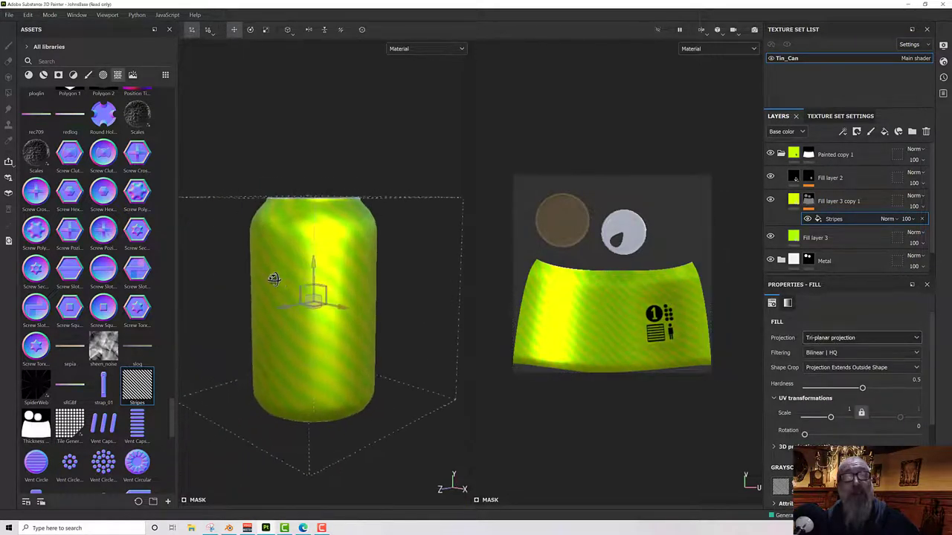
mouse_move(274, 278)
left_mouse_down("alt")
mouse_move(196, 272)
mouse_move(346, 302)
mouse_move(365, 283)
mouse_move(400, 308)
mouse_move(478, 286)
mouse_move(546, 245)
mouse_move(409, 308)
mouse_move(444, 315)
mouse_move(278, 331)
mouse_move(307, 320)
mouse_move(339, 344)
mouse_move(357, 300)
mouse_move(418, 278)
mouse_move(266, 272)
left_mouse_up("alt")
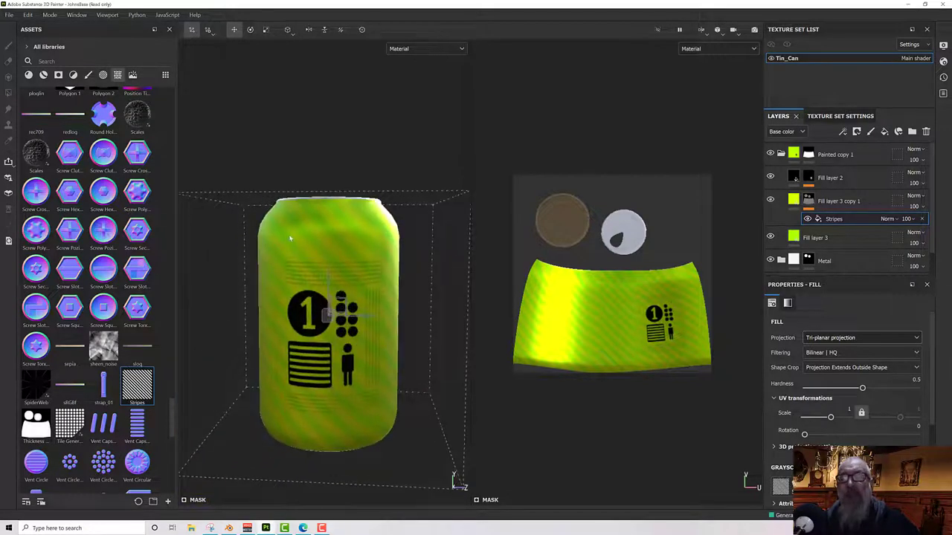
mouse_move(287, 234)
left_mouse_down("alt")
mouse_move(325, 230)
mouse_move(299, 221)
left_mouse_up("alt")
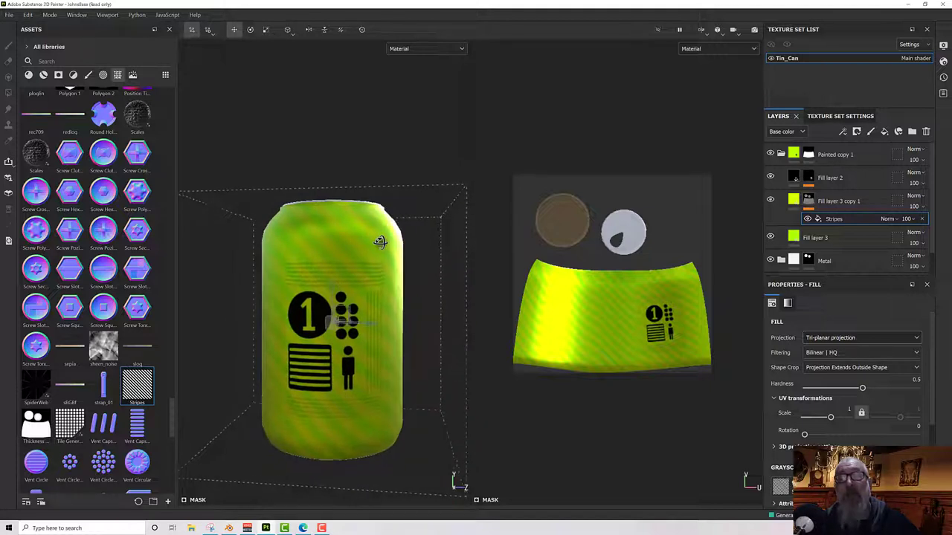
middle_click_drag(376, 242, 346, 240, "alt")
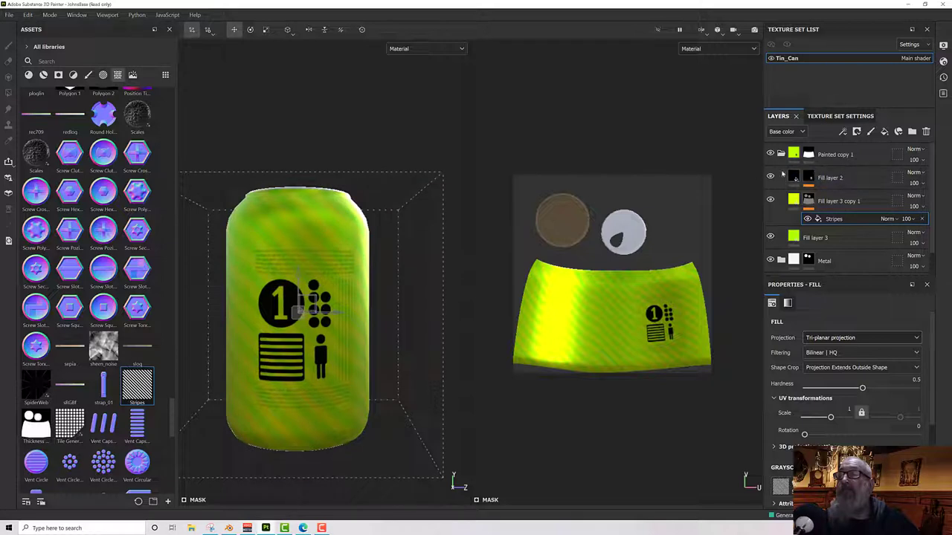
- Duplicate Fill layer 3 copy 1 and select the Stripes fill effect in the duplicate's mask
left_click(835, 202)
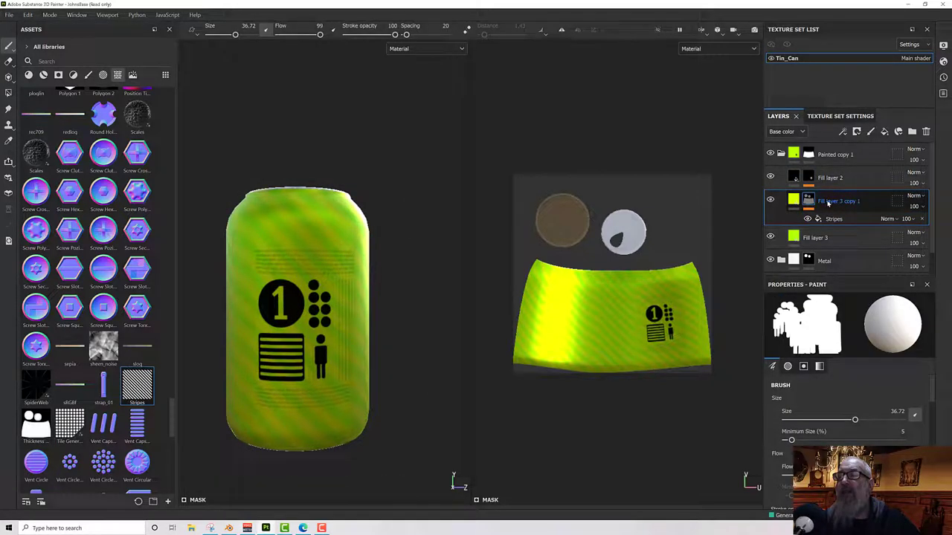
right_click(827, 202)
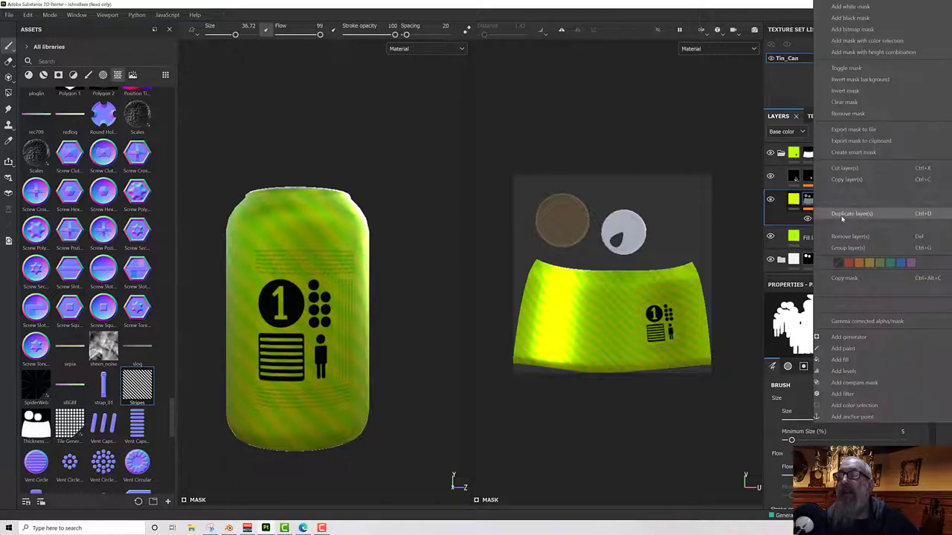
left_click(834, 215)
left_click(834, 219)
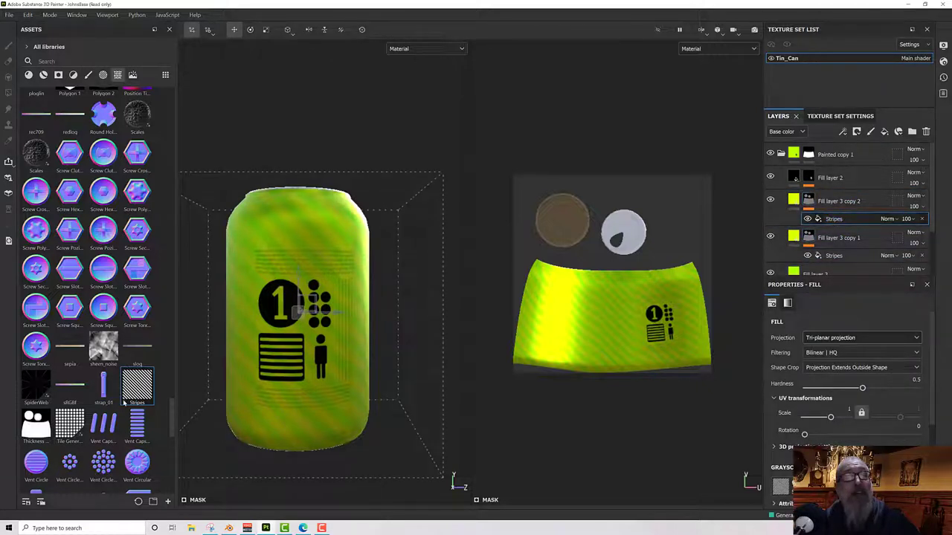
- Find a linear gradient texture in the assets for the mask of Fill layer 3 copy 2
scroll(142, 346, "up", 10)
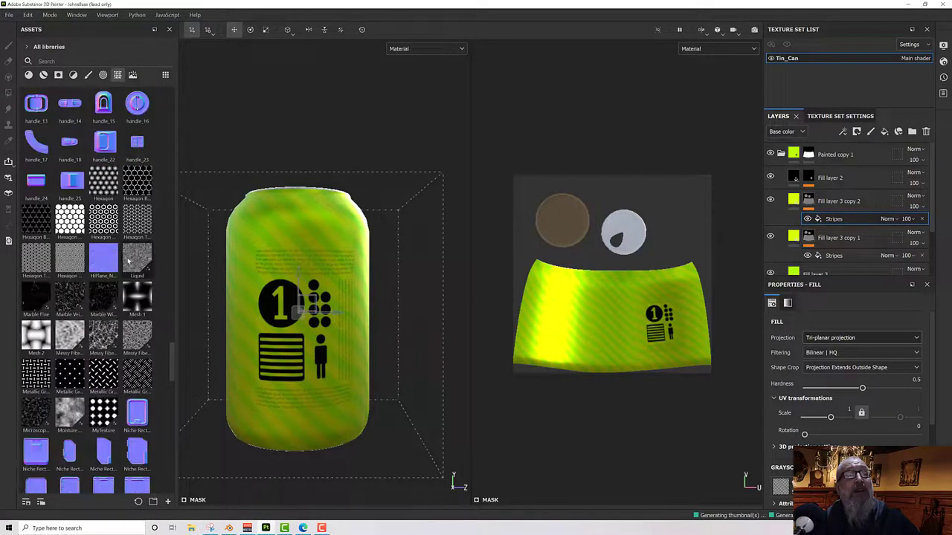
scroll(128, 260, "up", 4)
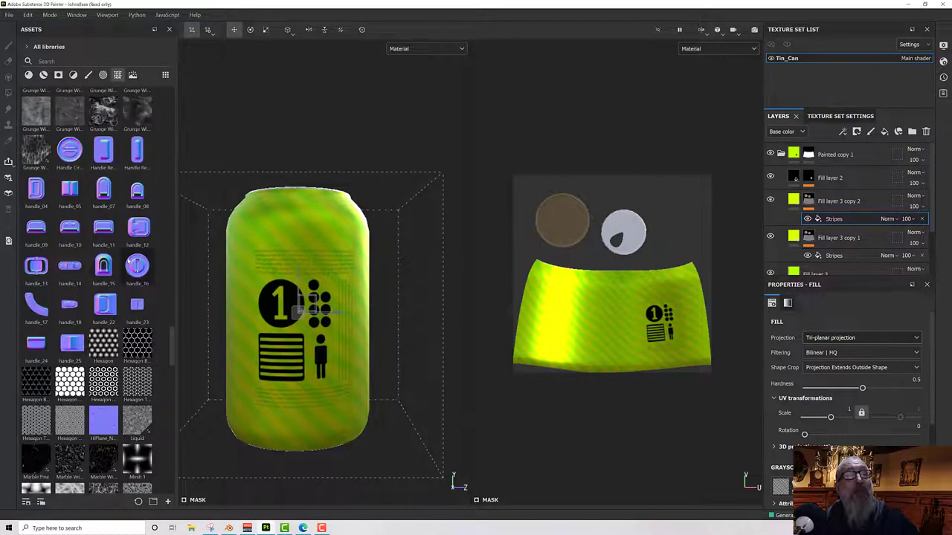
scroll(128, 261, "up", 10)
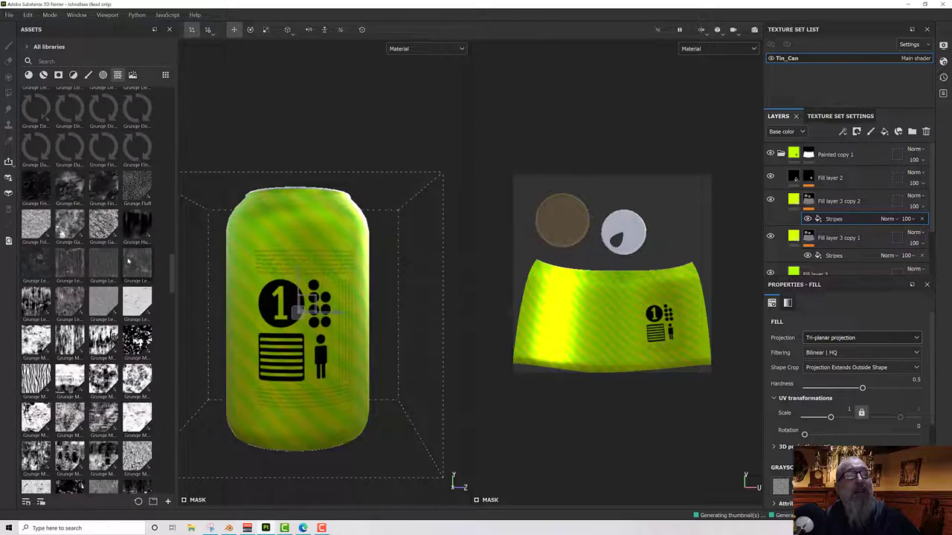
scroll(128, 261, "up", 10)
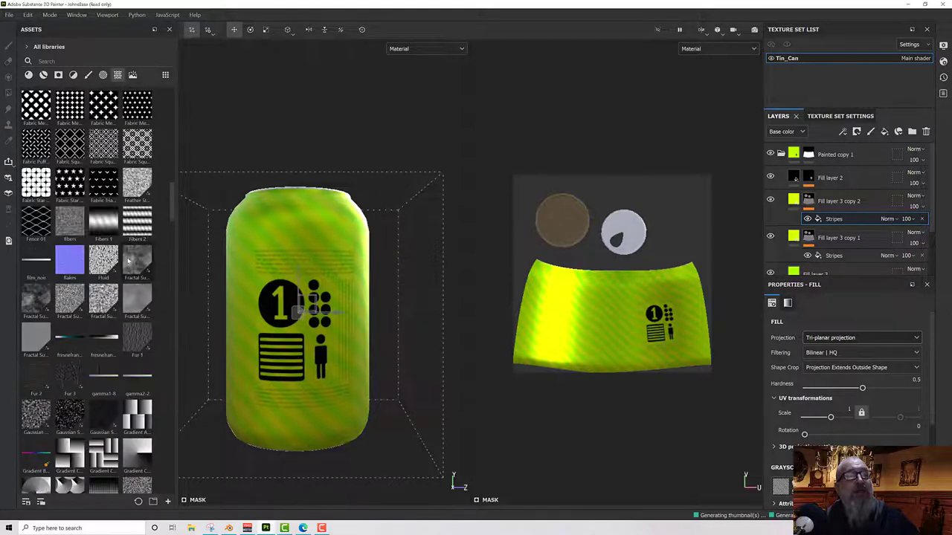
scroll(128, 260, "down", 2)
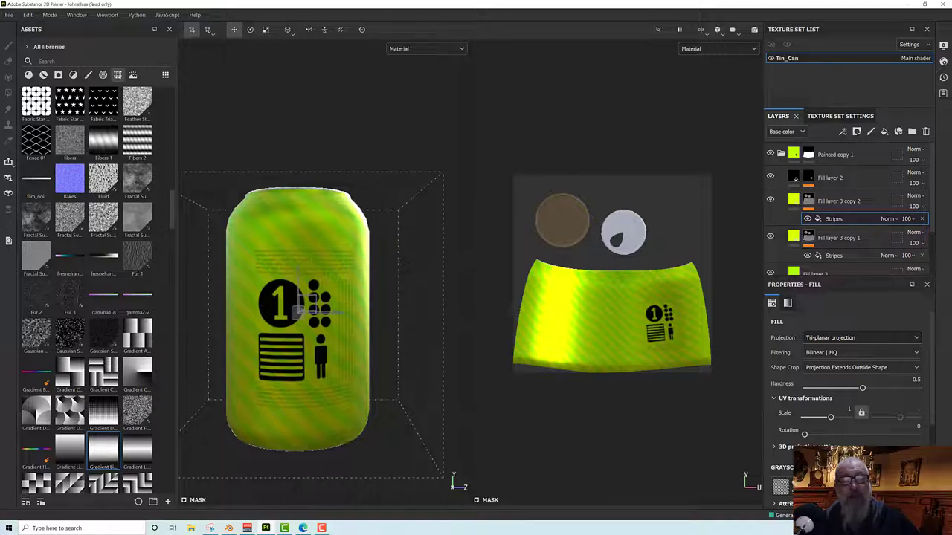
- Replace the Stripes fill in Fill layer 3 copy 2's mask with Gradient Linear 2 and display the mask in both views
left_click_drag(103, 450, 779, 487)
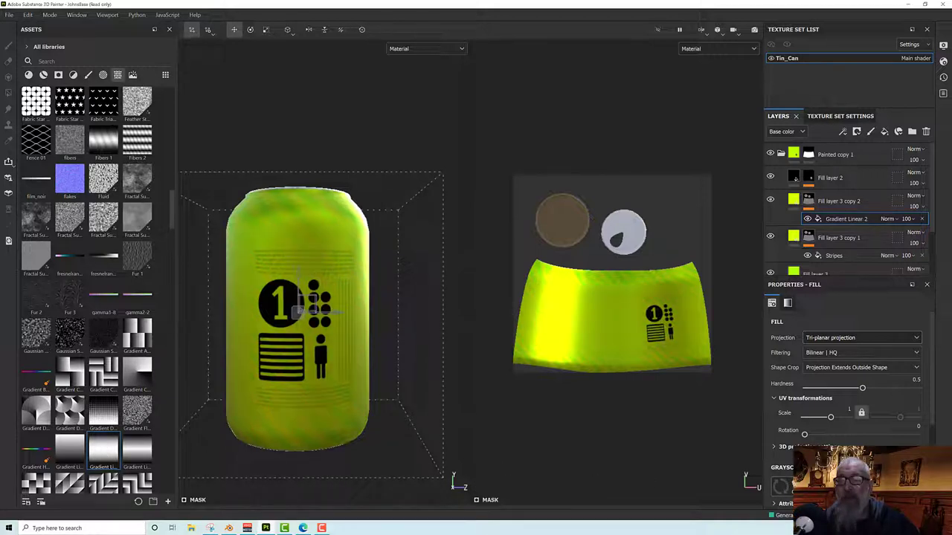
left_click(689, 51)
key("Escape")
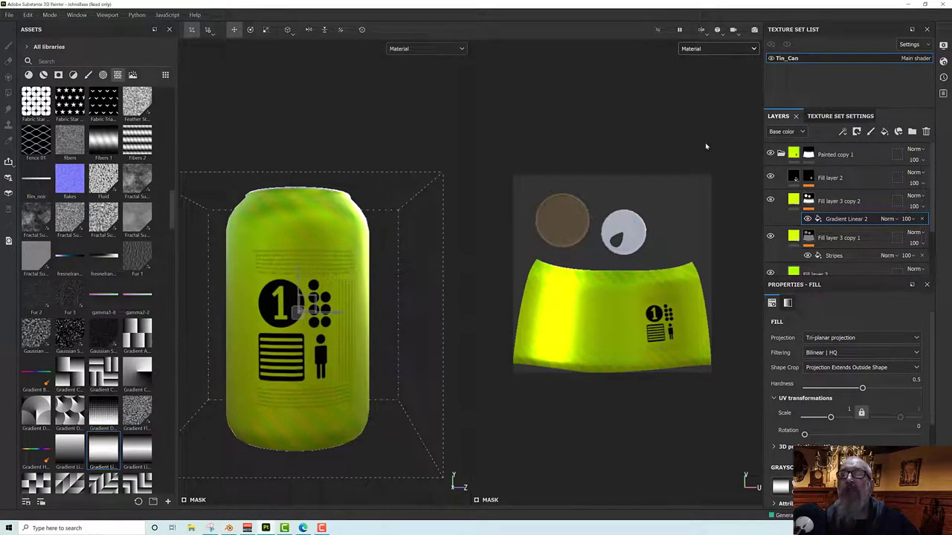
key("c")
- Set the mask gradient's rotation to 90 and its projection to UV projection
scroll(848, 364, "down", 1)
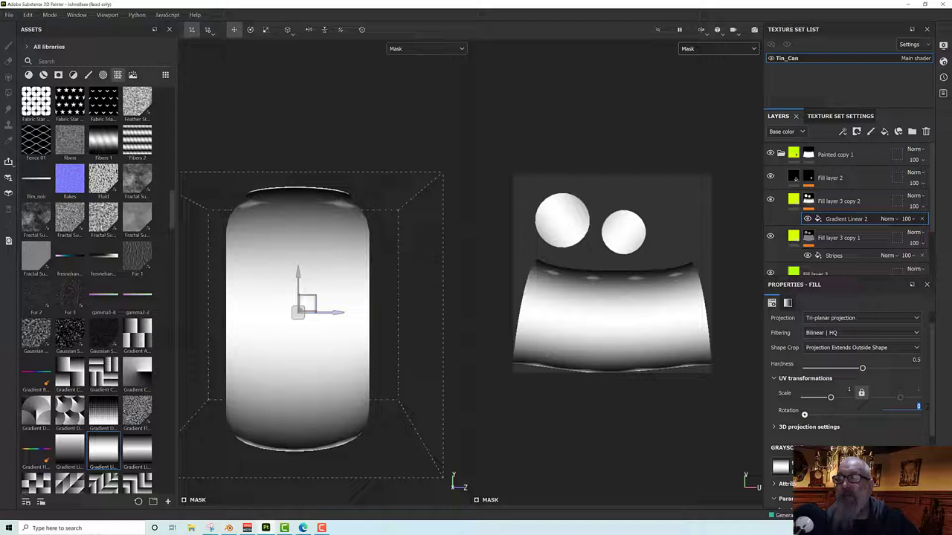
type("90")
key("Return")
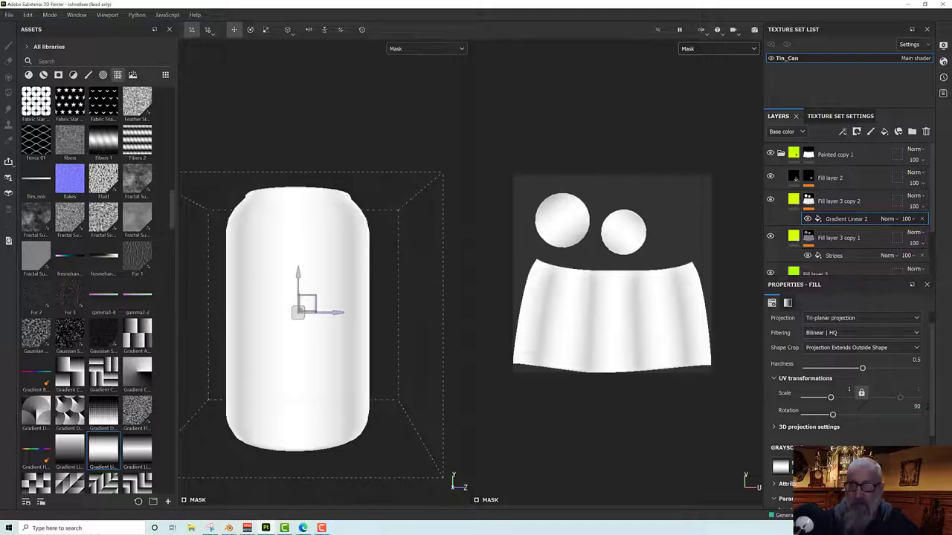
left_click(840, 318)
left_click(834, 339)
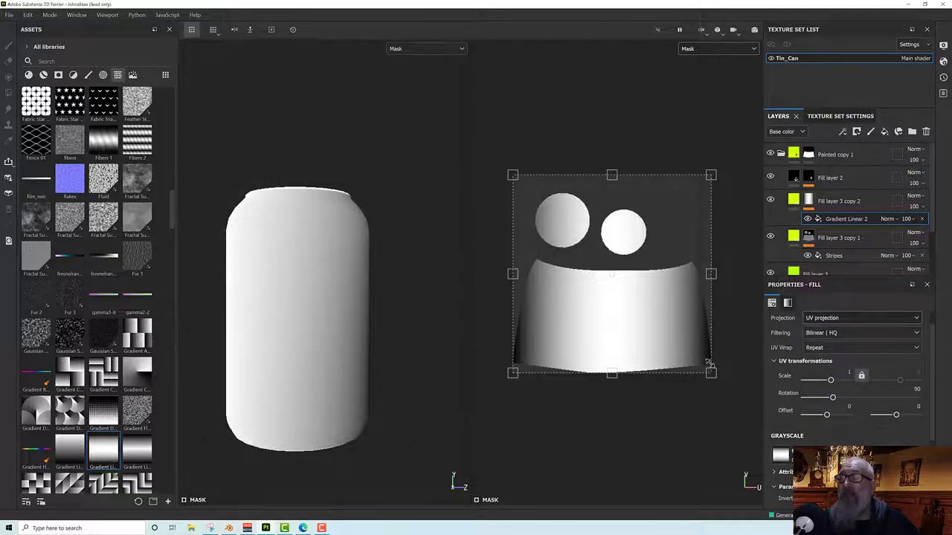
- Shrink the gradient and position it over the label area of the can's side UV island, with UV Wrap set to None
left_click_drag(512, 174, 623, 283)
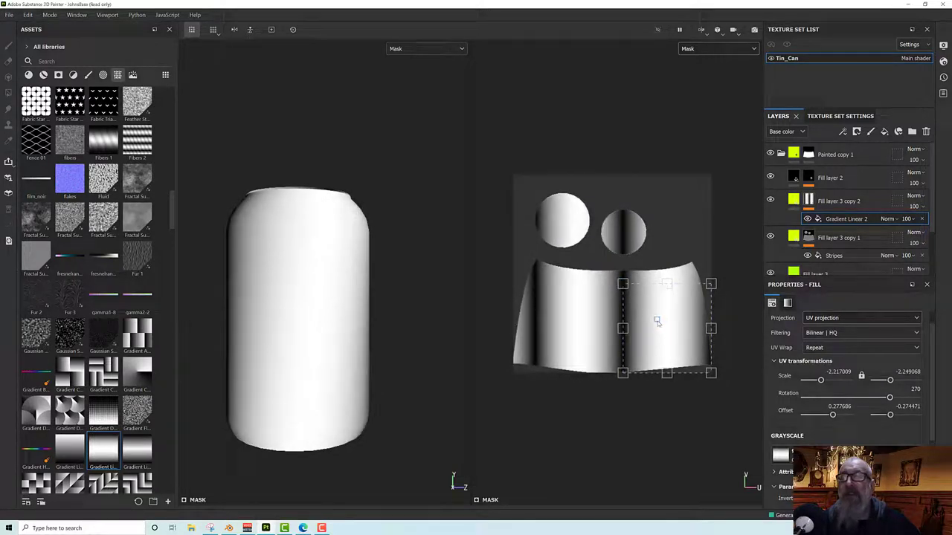
left_click_drag(681, 310, 667, 301)
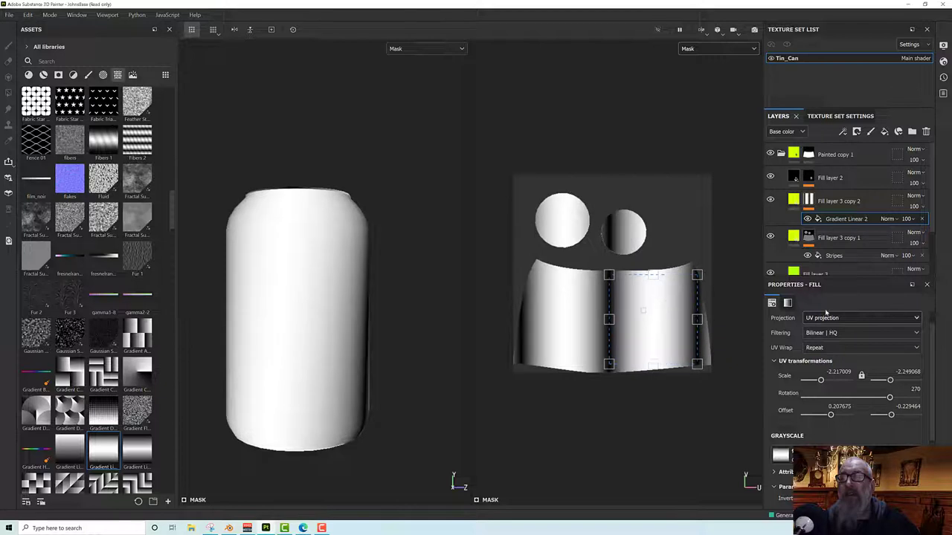
left_click(832, 347)
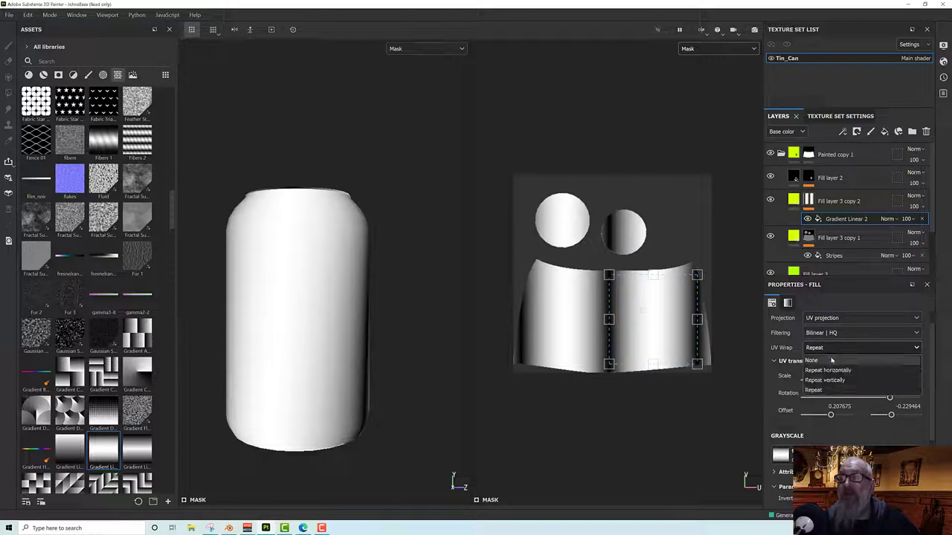
left_click(812, 360)
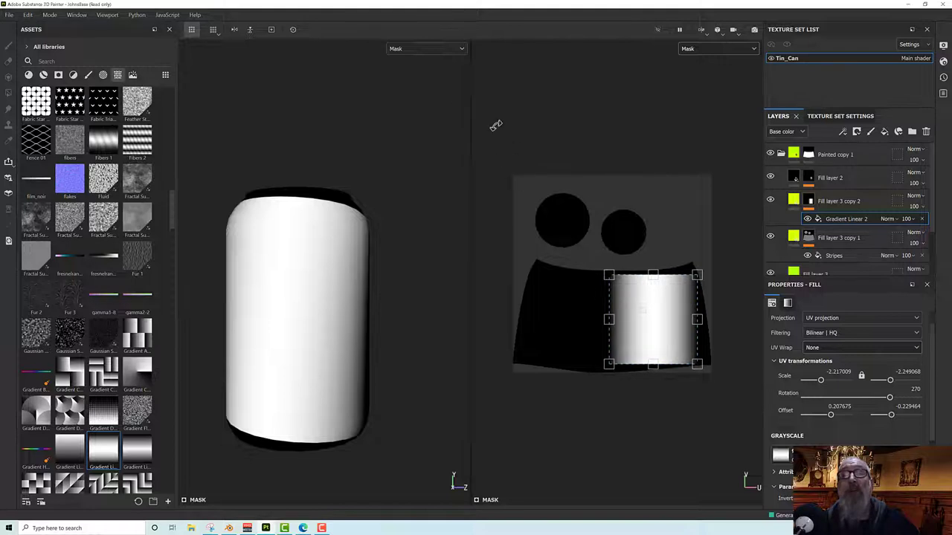
- Switch the views back to the Material display
left_click(417, 50)
scroll(418, 73, "up", 2)
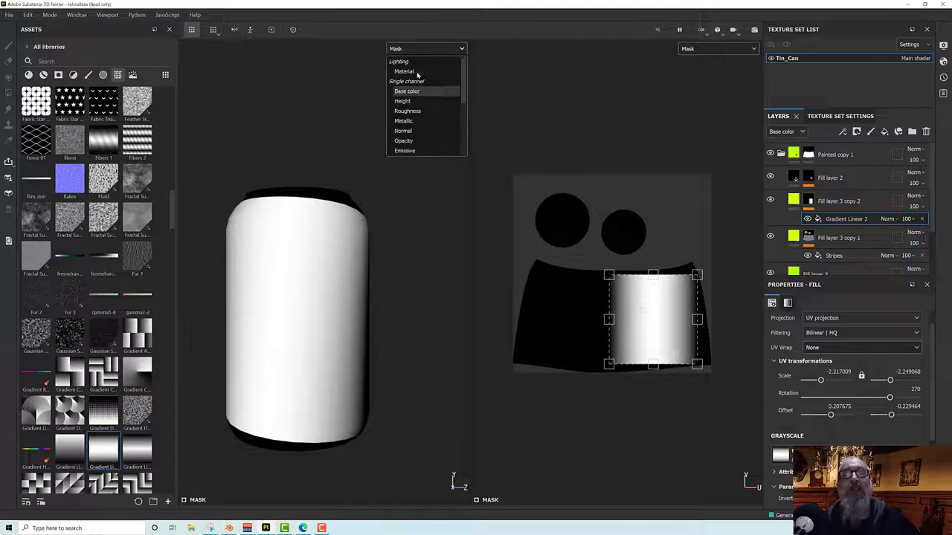
left_click(419, 75)
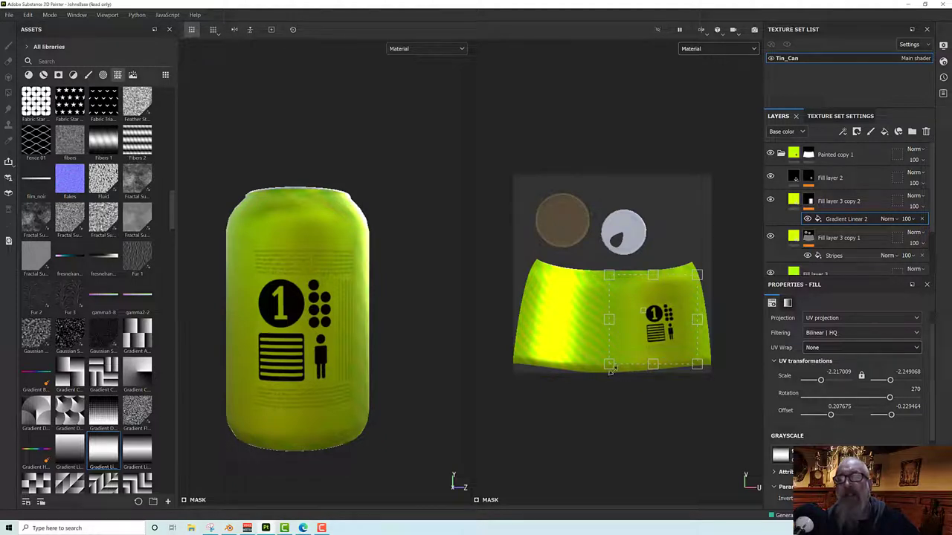
- Narrow the gradient around the label graphics, rotate it to about 276 to match their tilt, and nudge it into place
left_click_drag(610, 322, 629, 322)
left_click_drag(693, 320, 690, 321)
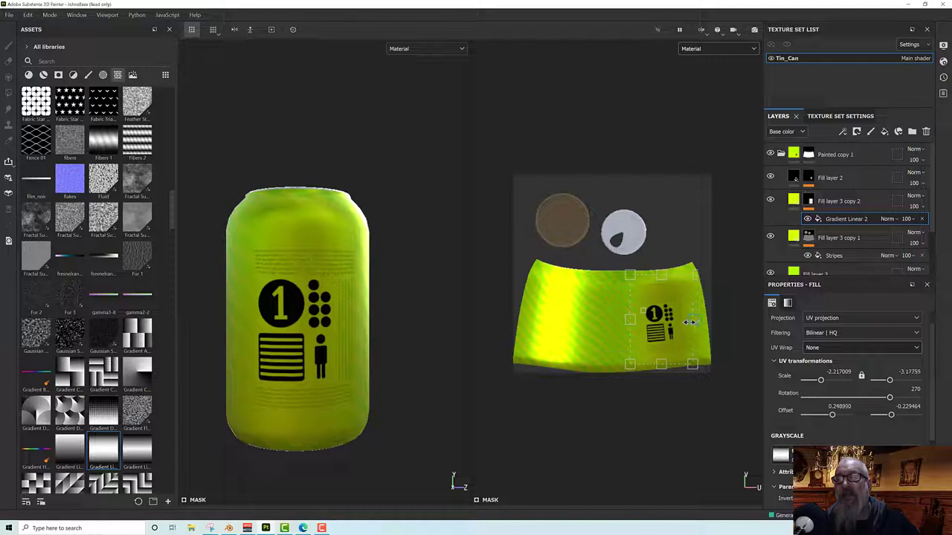
scroll(702, 325, "up", 4)
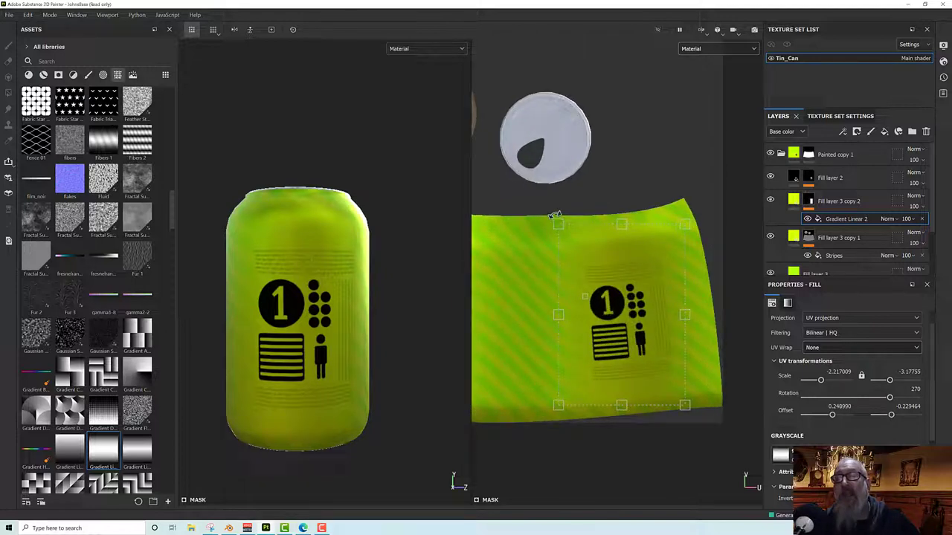
left_click_drag(555, 215, 548, 223)
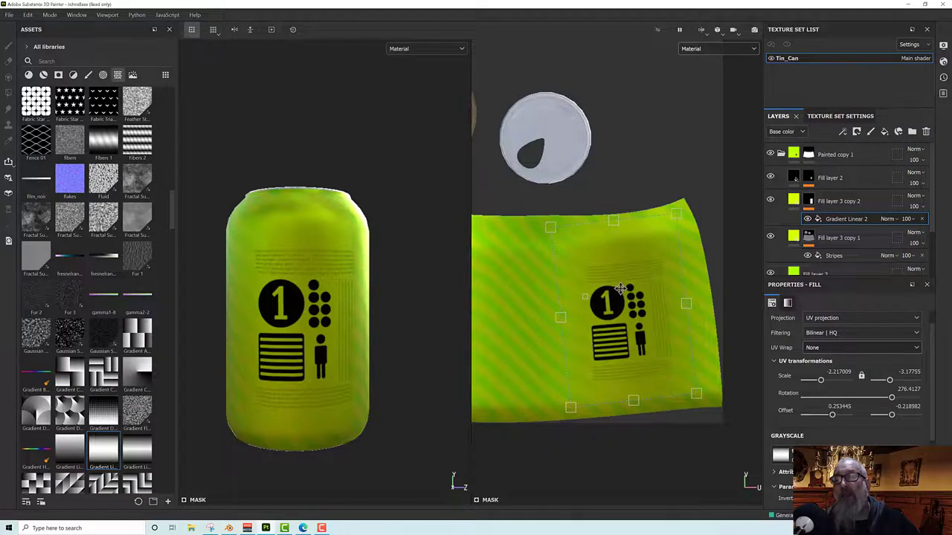
left_click_drag(621, 288, 623, 291)
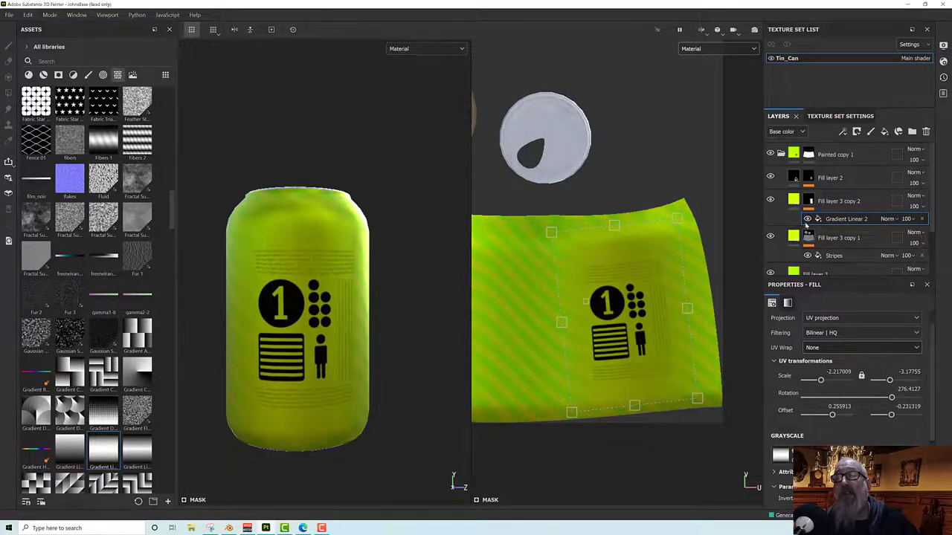
- Change Fill layer 3 copy 2's base color to white, FFFFFF
key("Delete")
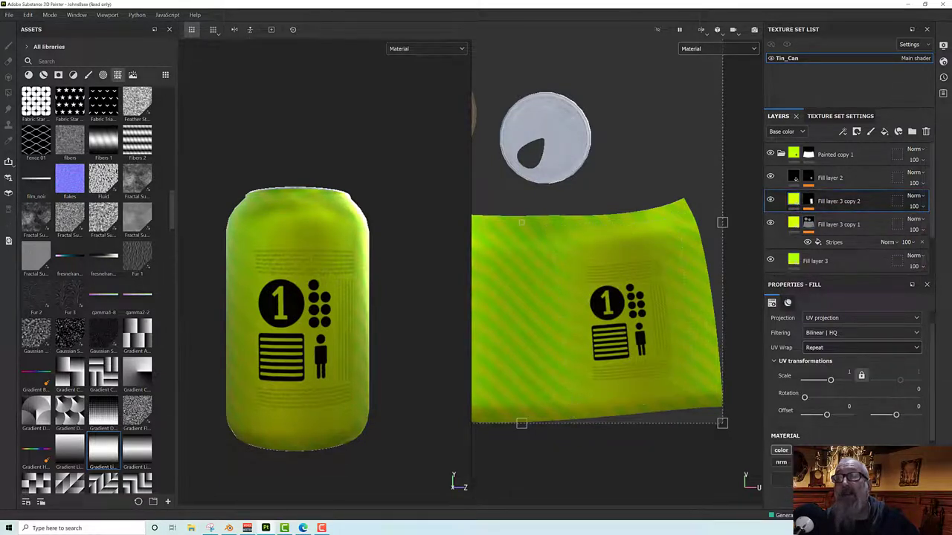
scroll(845, 415, "down", 1)
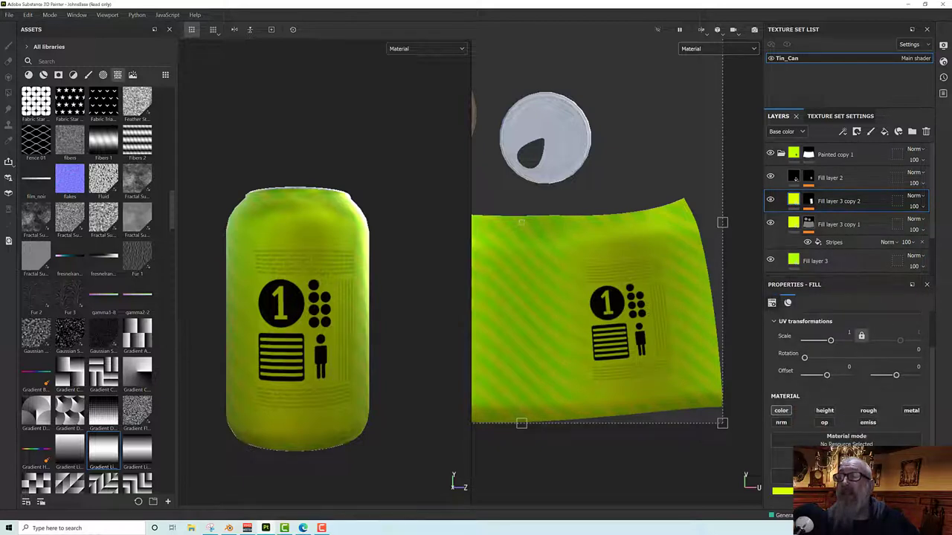
left_click(782, 490)
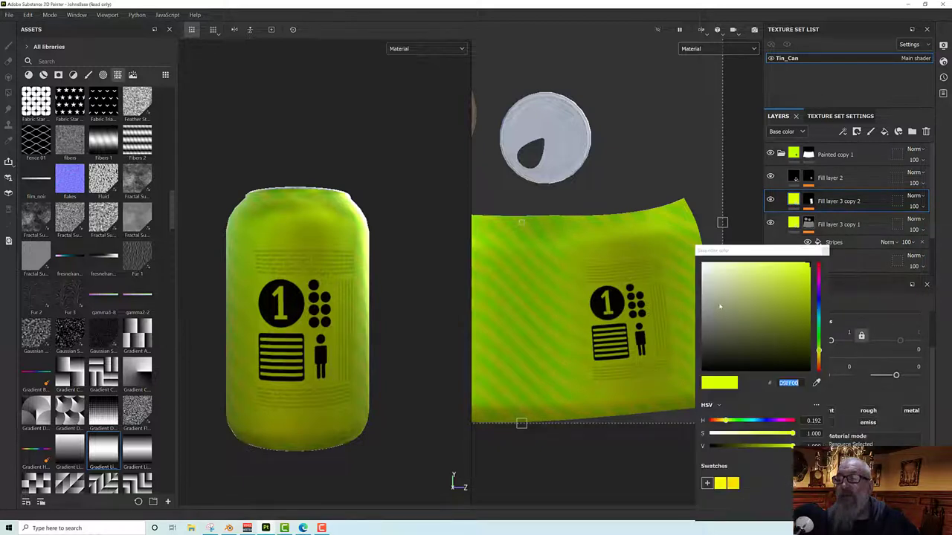
type("A1A1A1")
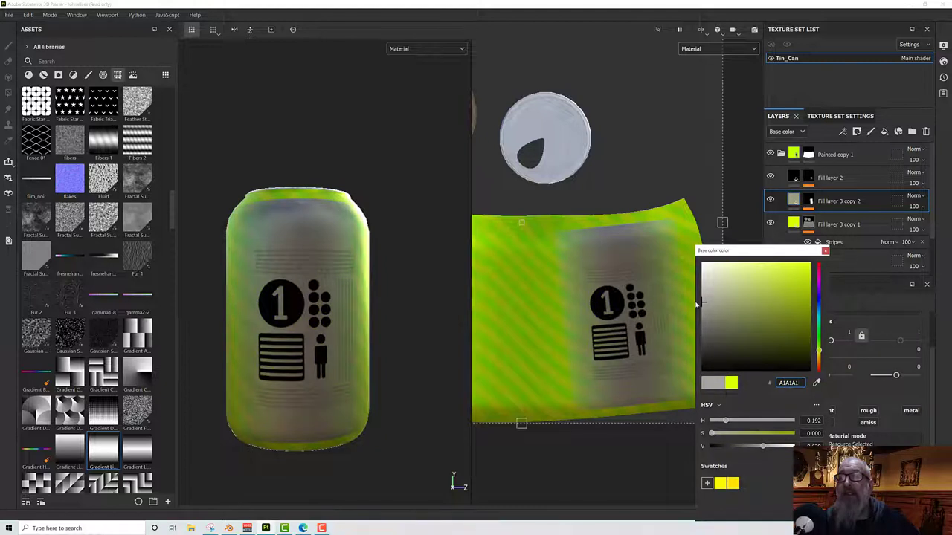
mouse_move(702, 304)
left_mouse_down()
mouse_move(701, 354)
mouse_move(700, 289)
mouse_move(689, 265)
left_mouse_up()
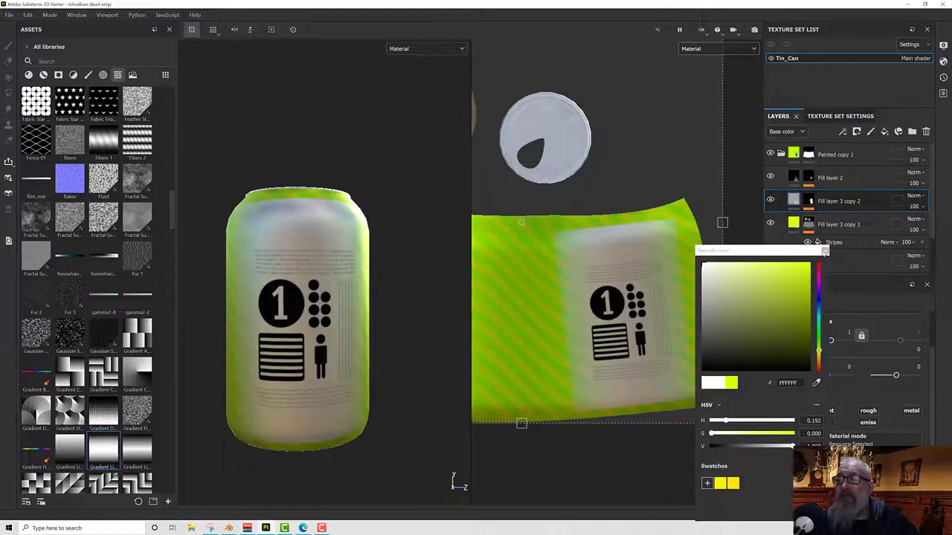
left_click(824, 252)
scroll(848, 386, "down", 2)
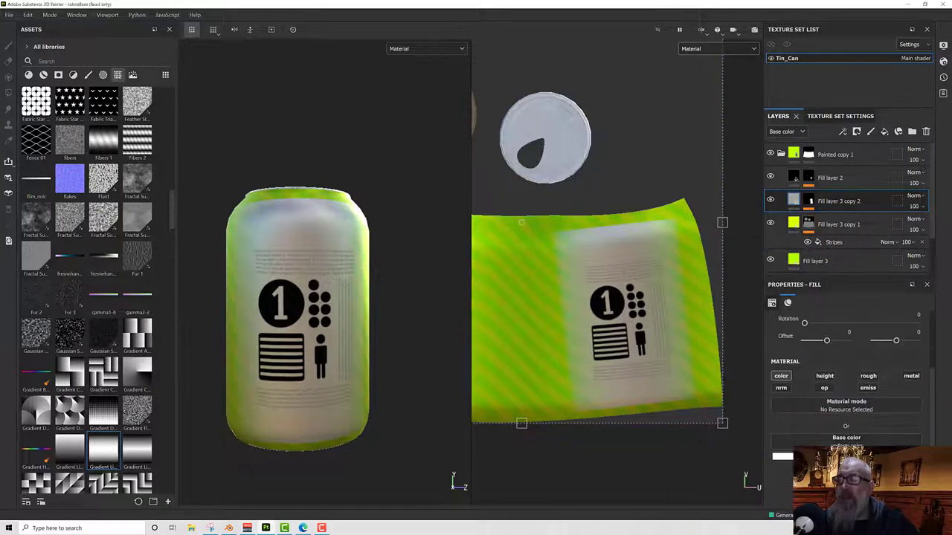
- Sharpen the edges of Fill layer 3 copy 2's Gradient Linear 2 mask with balance 0.53 and contrast 1
left_click(810, 201)
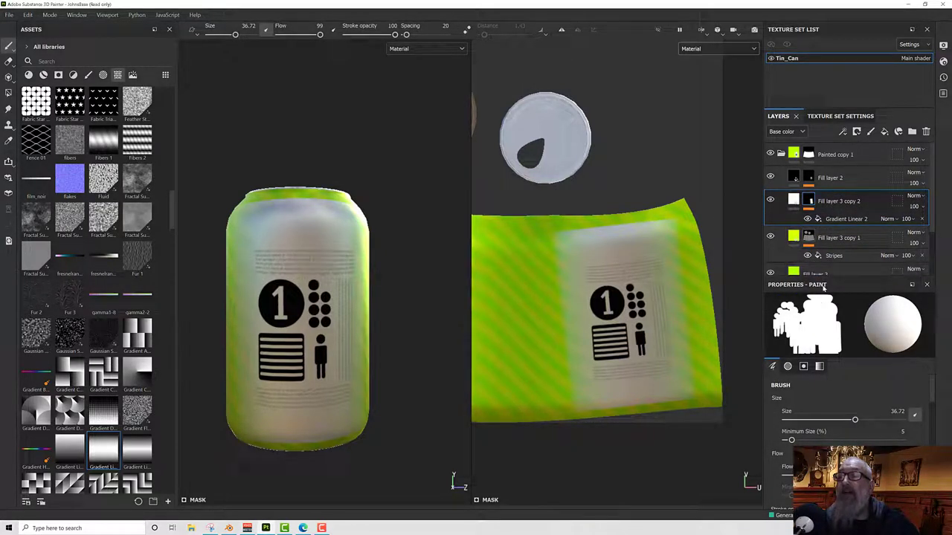
left_click(846, 218)
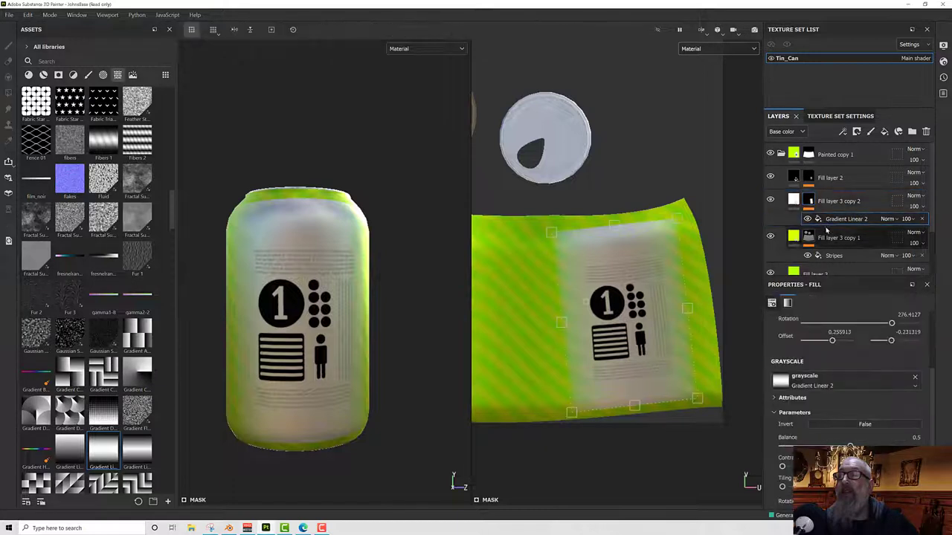
scroll(846, 420, "down", 1)
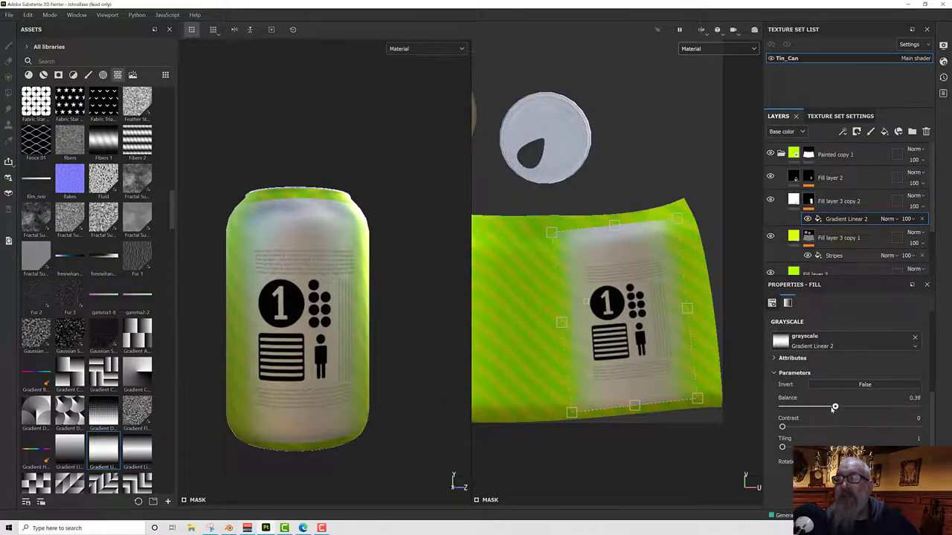
mouse_move(834, 407)
left_mouse_down()
mouse_move(788, 407)
mouse_move(837, 408)
left_mouse_up()
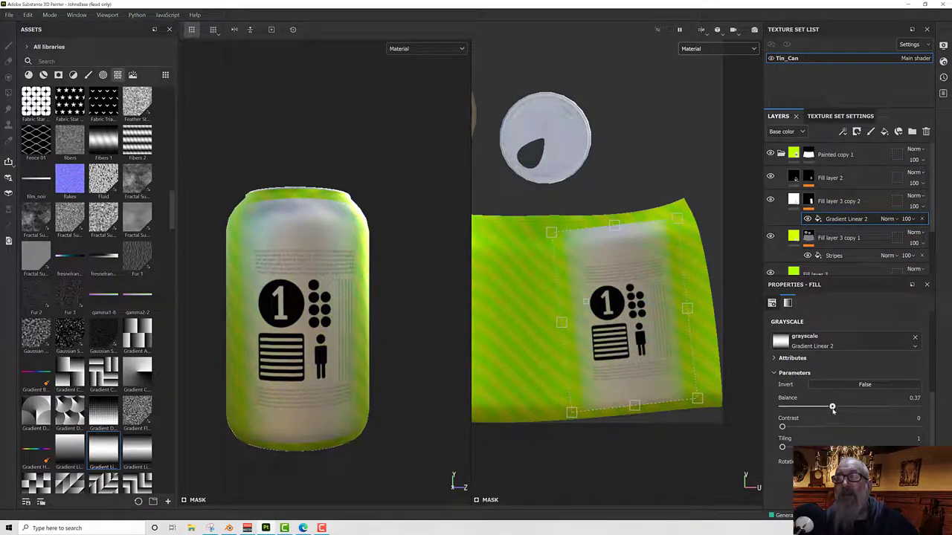
left_click_drag(784, 427, 927, 426)
left_click_drag(836, 408, 853, 407)
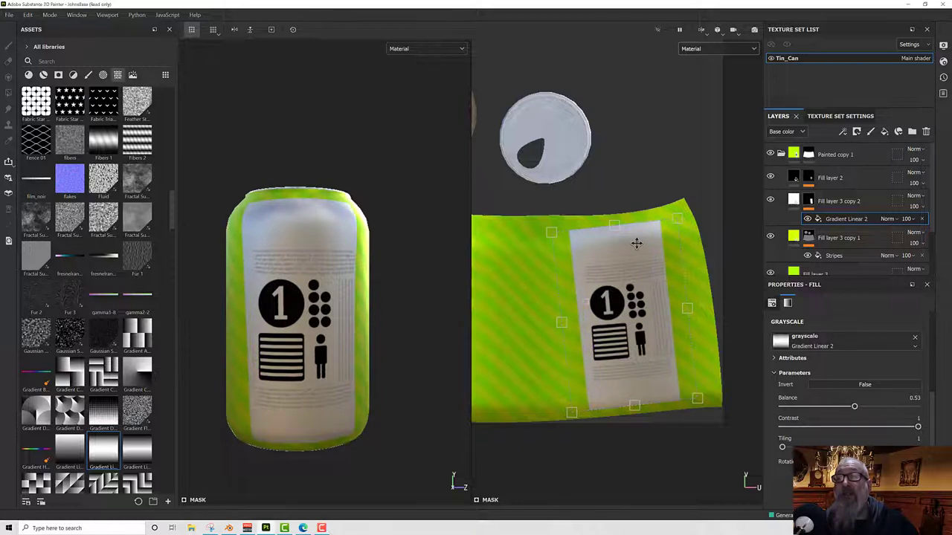
- Shorten the white label panel from its upper and lower edges so it fits closely around the label graphics
left_click_drag(617, 224, 623, 257)
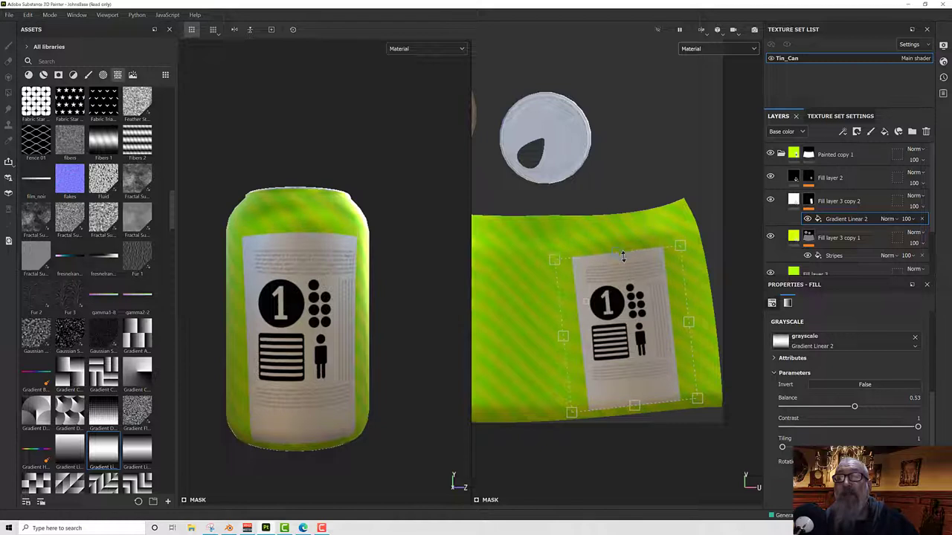
left_click_drag(633, 404, 630, 386)
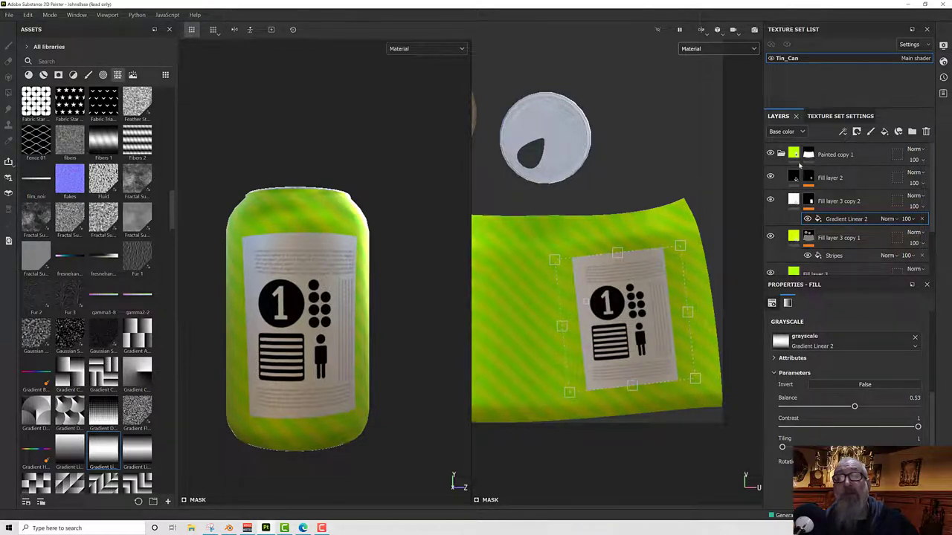
- Add a new paint layer directly above Fill layer 3 copy 1 for the can's blank side
left_click_drag(369, 312, 318, 309, "alt")
scroll(446, 321, "down", 3)
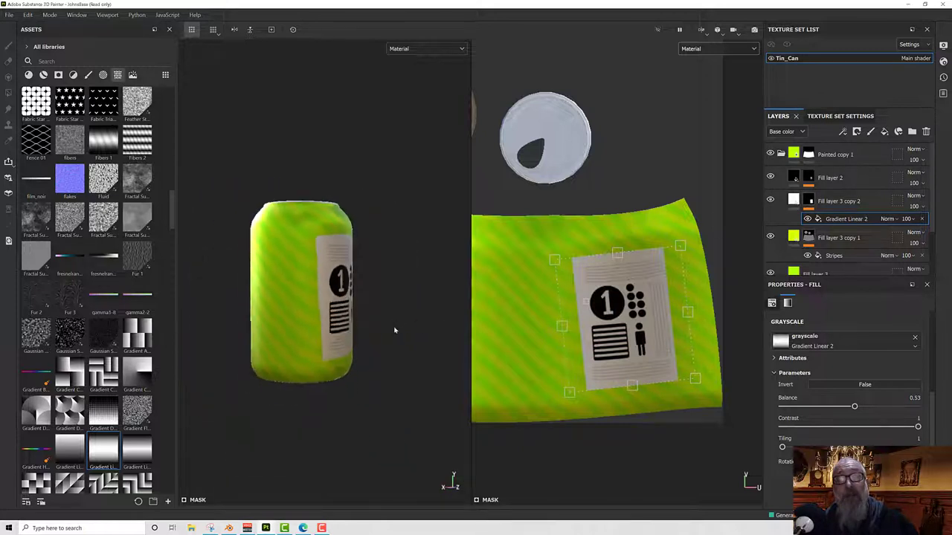
mouse_move(386, 329)
left_mouse_down("alt")
mouse_move(365, 297)
mouse_move(477, 283)
mouse_move(499, 313)
mouse_move(435, 319)
mouse_move(421, 300)
mouse_move(411, 319)
mouse_move(419, 300)
mouse_move(397, 322)
mouse_move(400, 301)
mouse_move(423, 310)
left_mouse_up("alt")
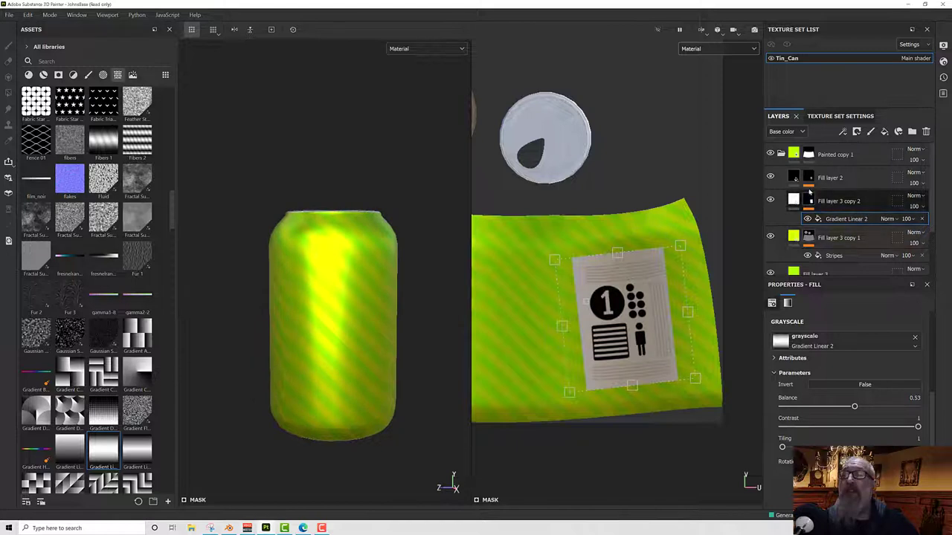
left_click(831, 178)
left_click(833, 238)
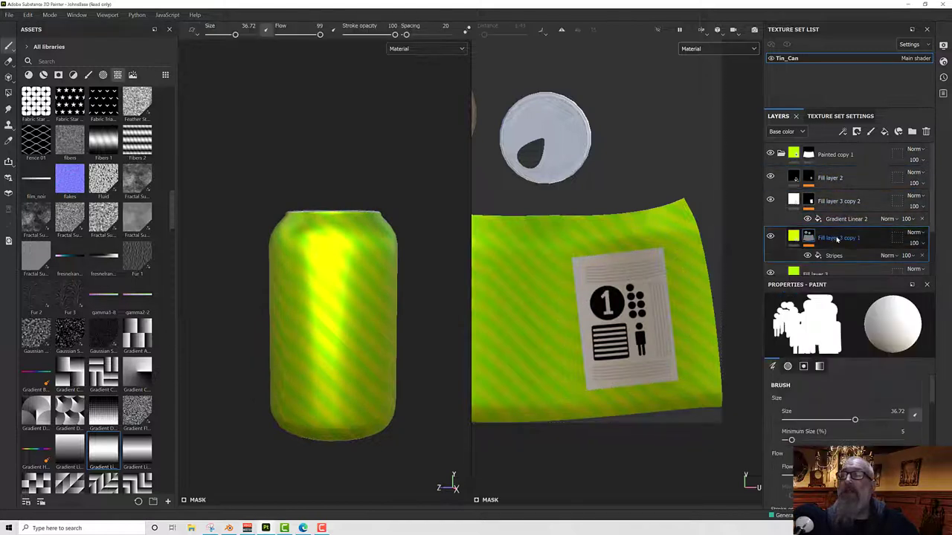
left_click(870, 132)
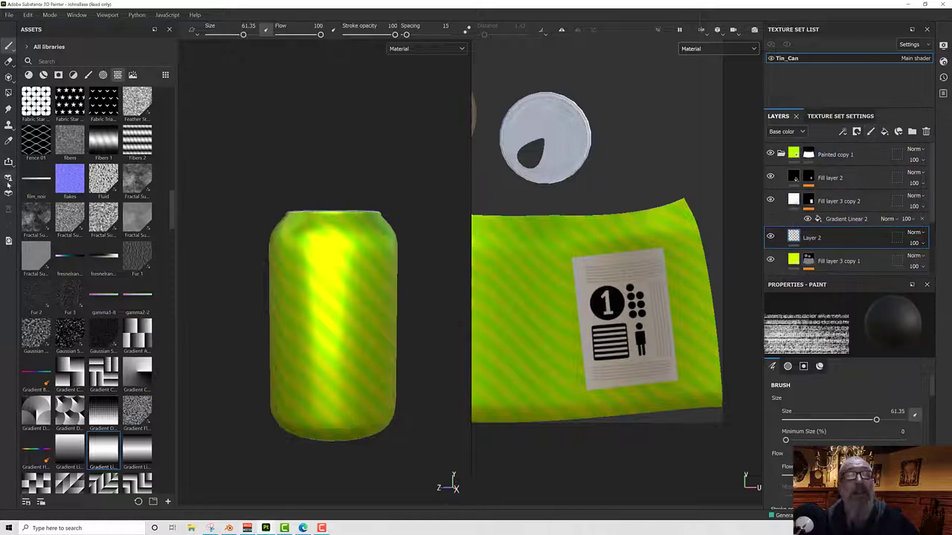
- Search the alpha library for font and choose Font Libre Baskerville as the brush alpha
scroll(83, 164, "up", 10)
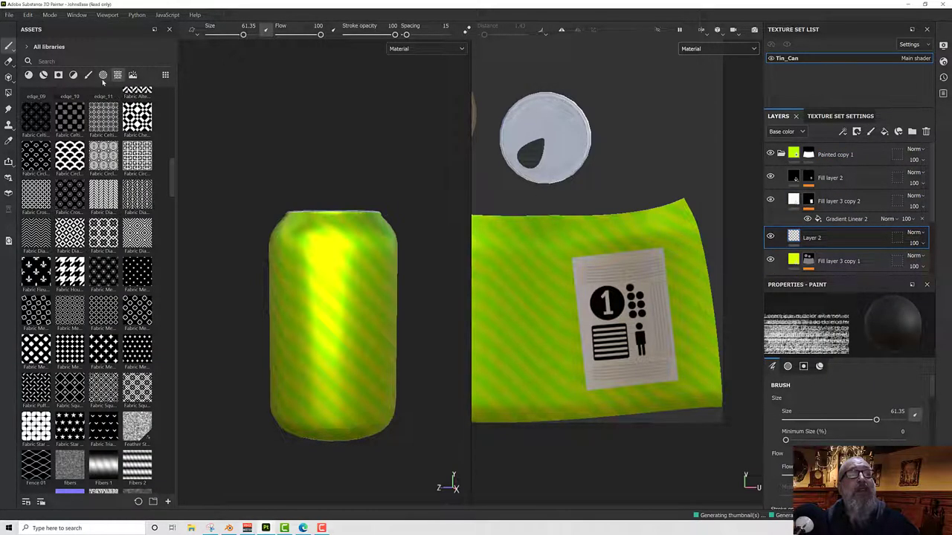
scroll(167, 116, "up", 5)
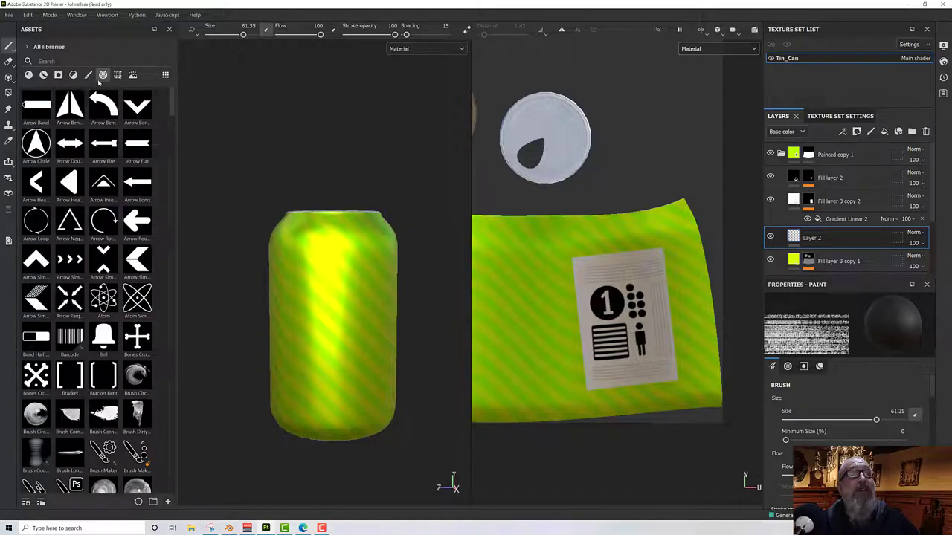
left_click(72, 62)
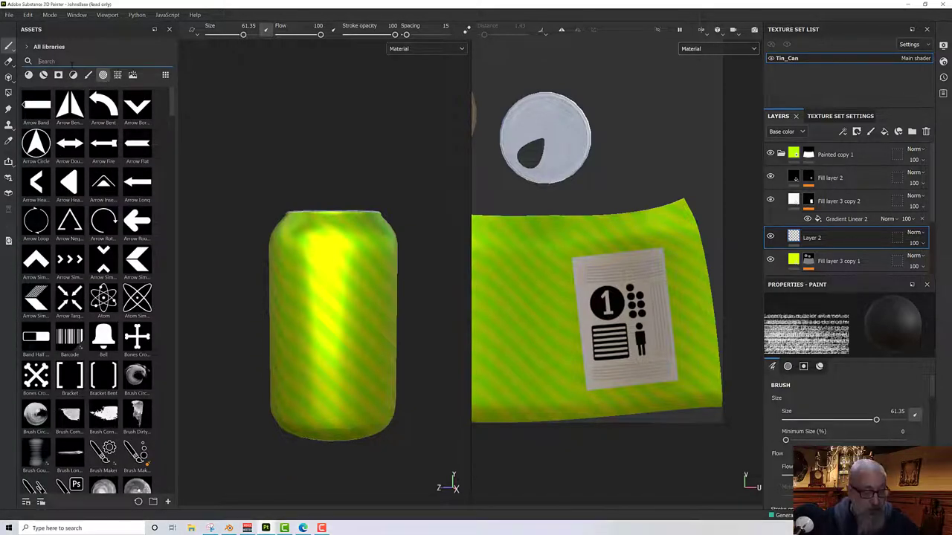
type("font")
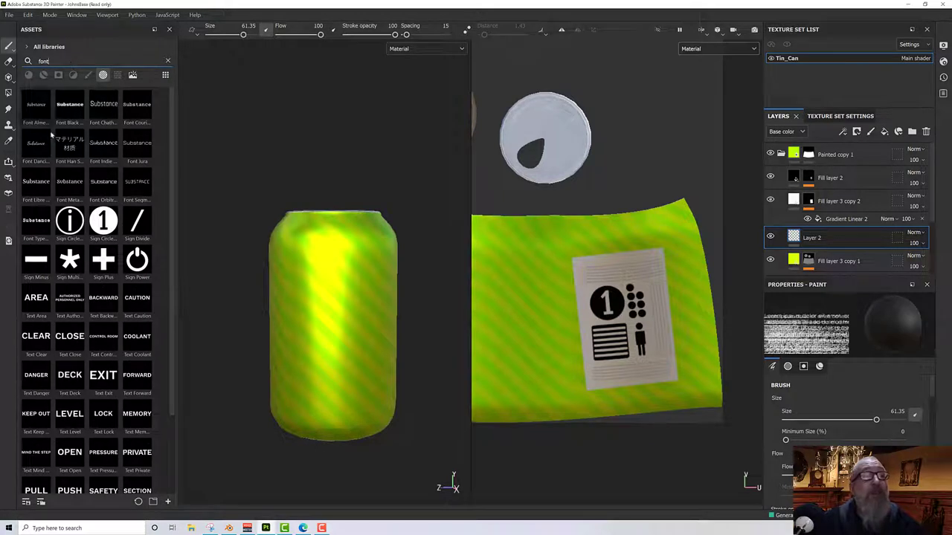
left_click(36, 184)
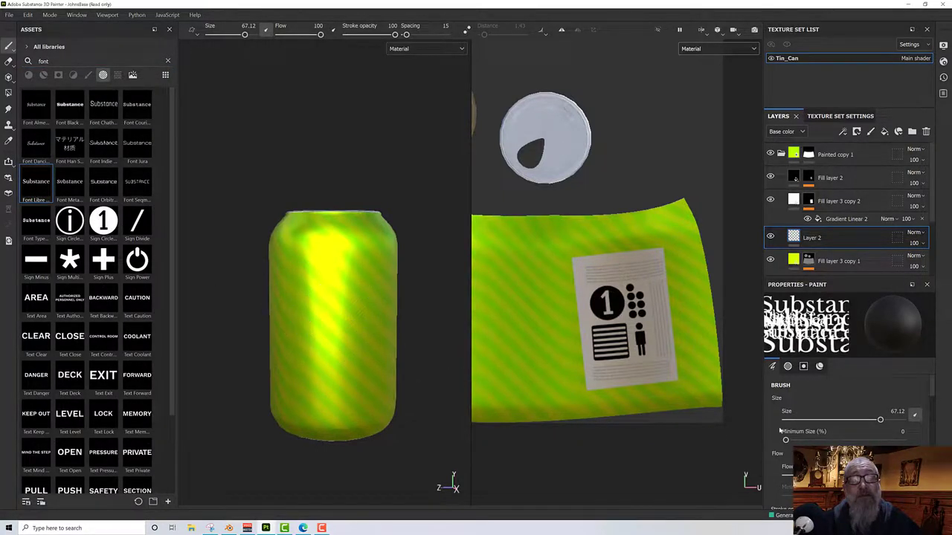
- Set the font alpha's text to FresH
scroll(851, 468, "down", 3)
scroll(852, 468, "down", 5)
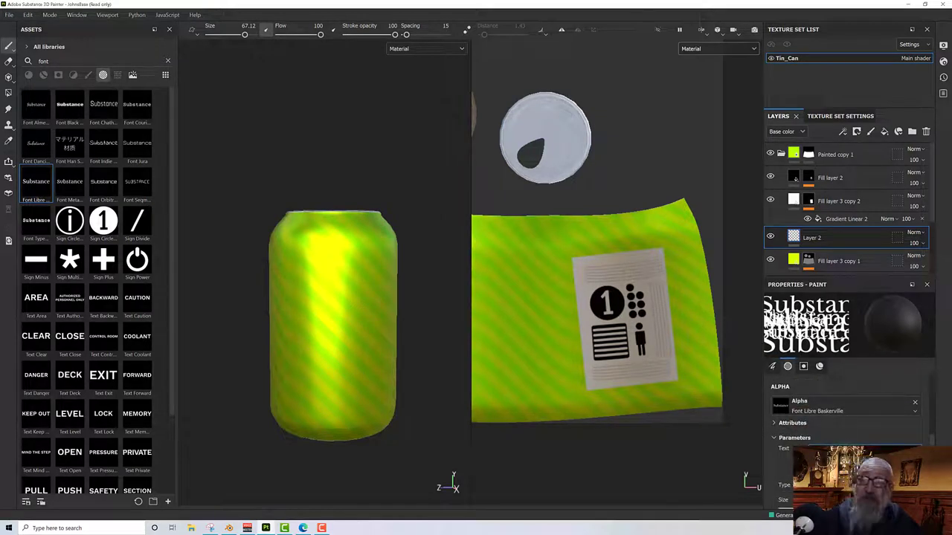
type("Freaa")
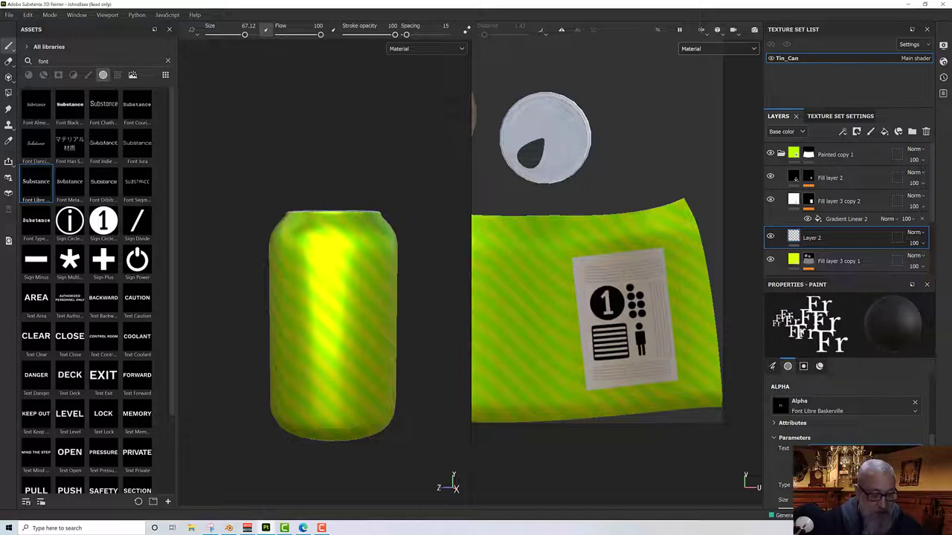
key("BackSpace")
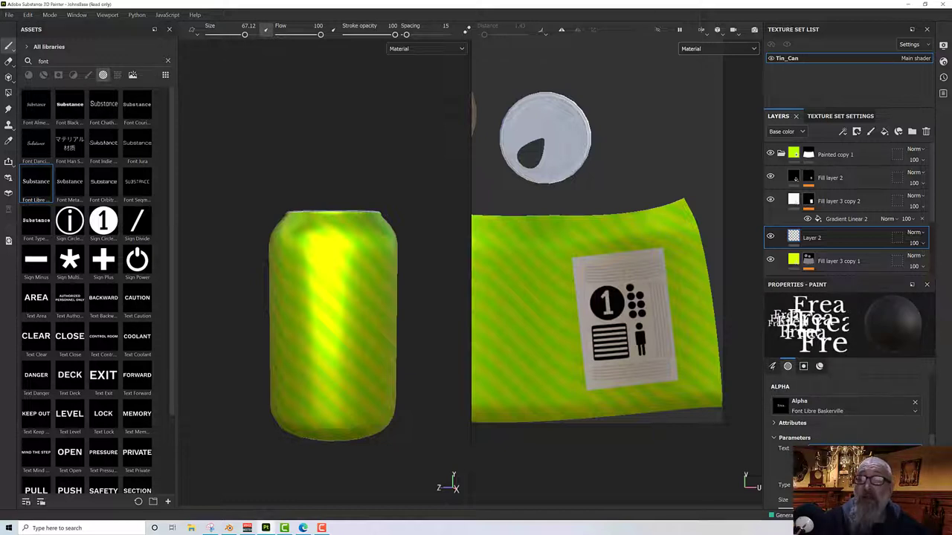
key("BackSpace")
key("BackSpace")
type("e")
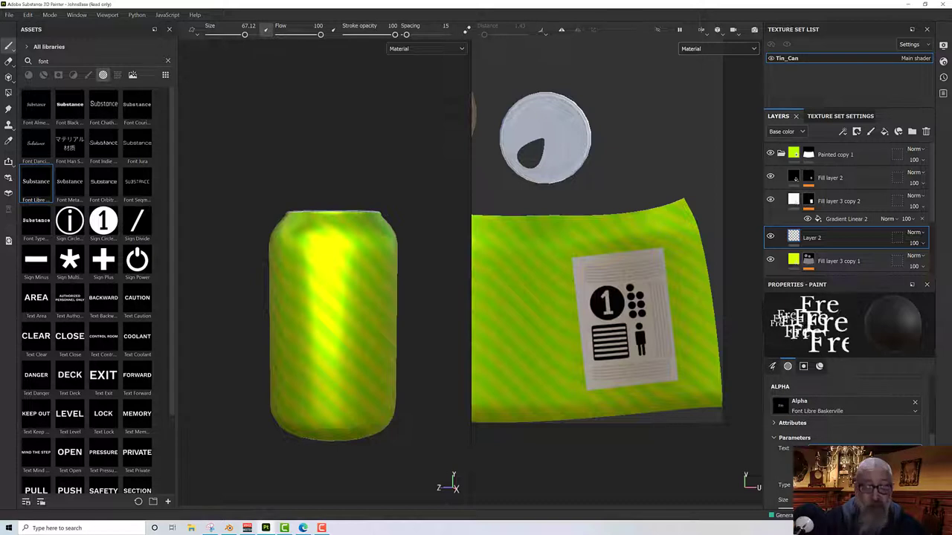
type("Sh")
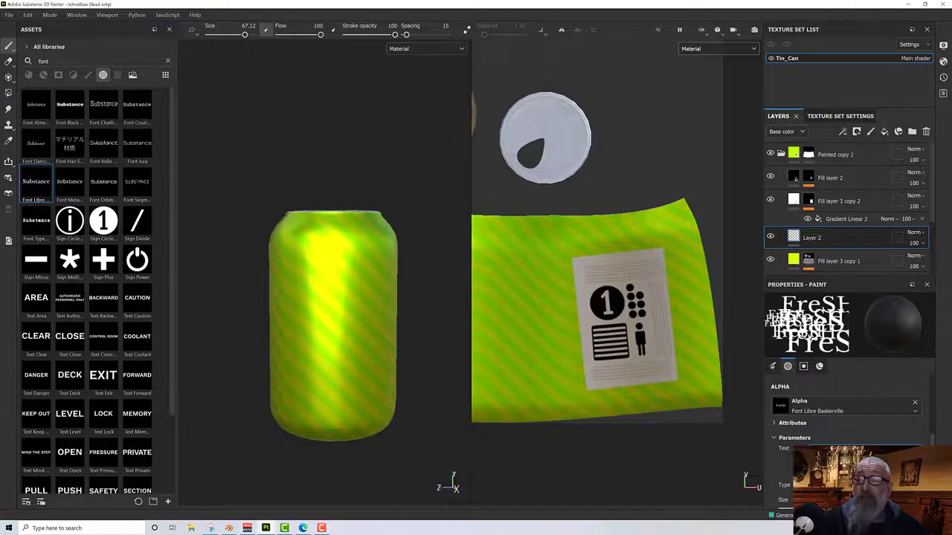
key("BackSpace")
key("BackSpace")
type("sh")
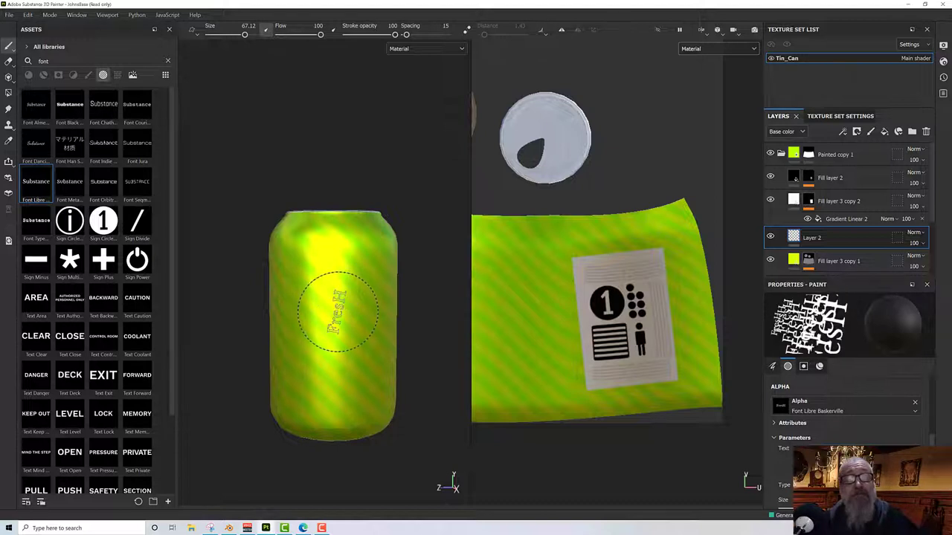
- Set the text brush's Size Space to Texture and its size to 64.64 so the word spans the can's height
right_click_drag(338, 312, 334, 318, "ctrl")
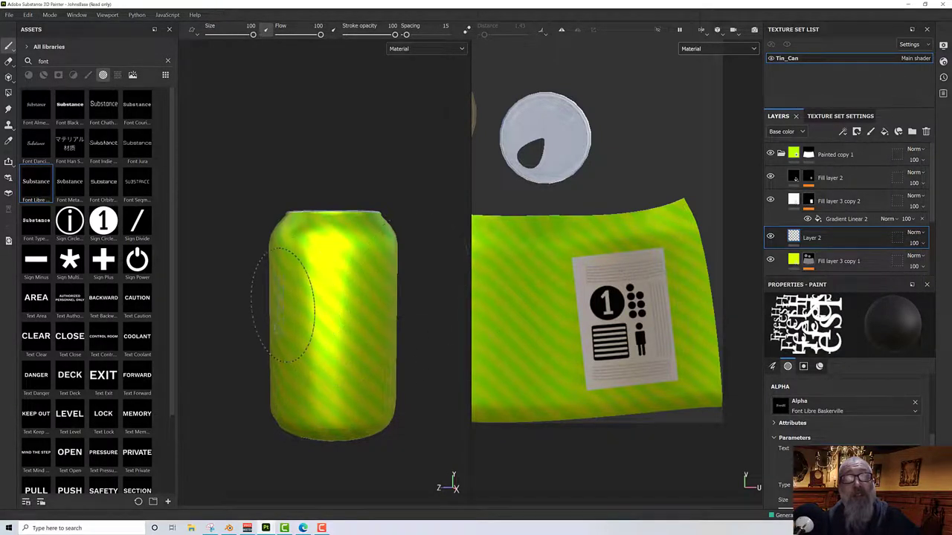
scroll(833, 416, "up", 2)
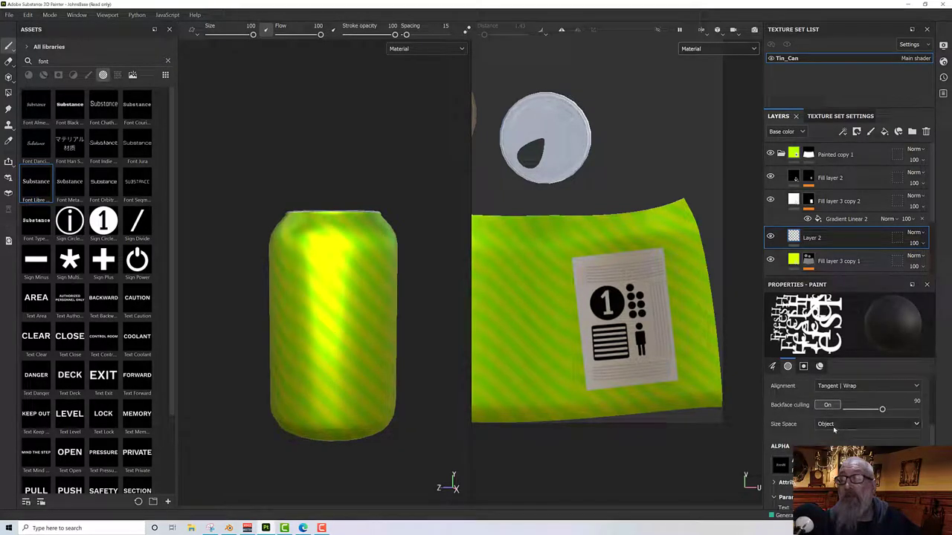
left_click(846, 425)
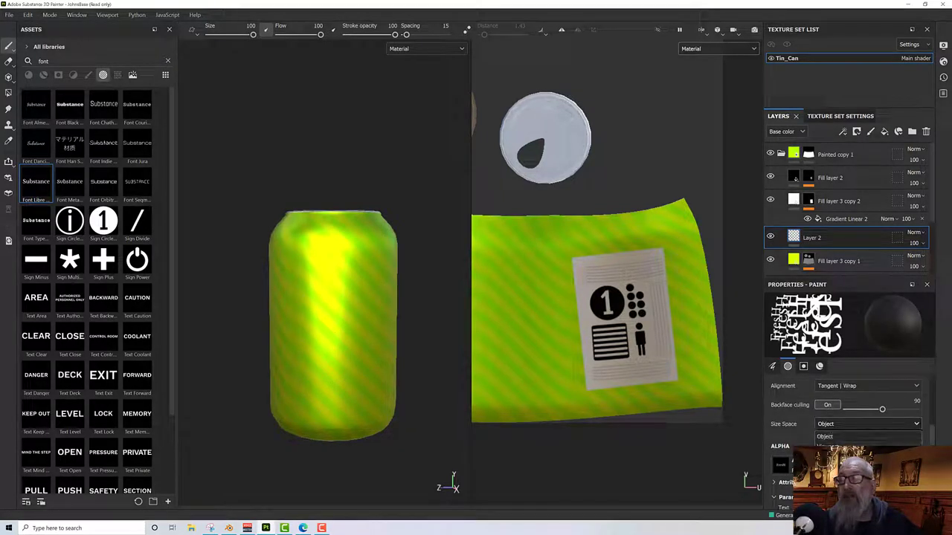
left_click(846, 443)
right_click_drag(324, 316, 273, 316, "ctrl")
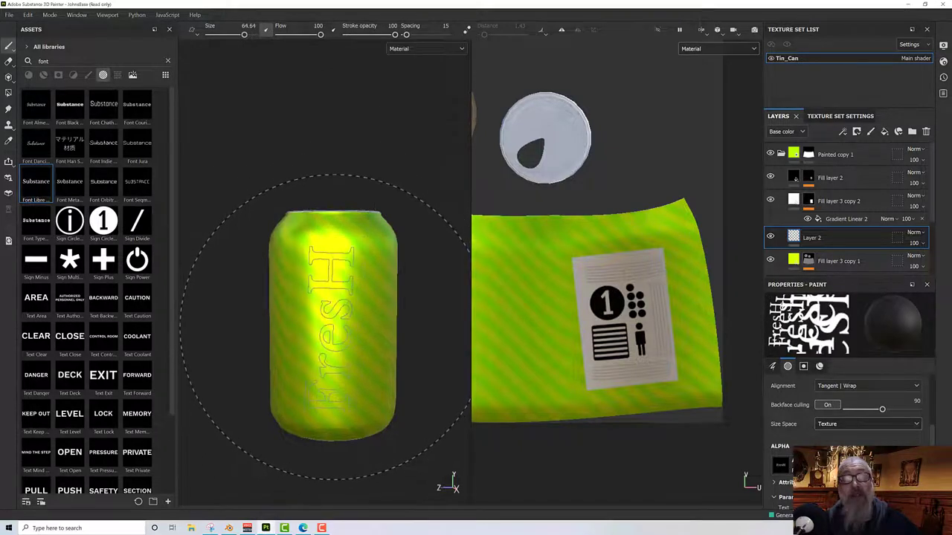
left_click_drag(324, 327, 308, 329, "alt")
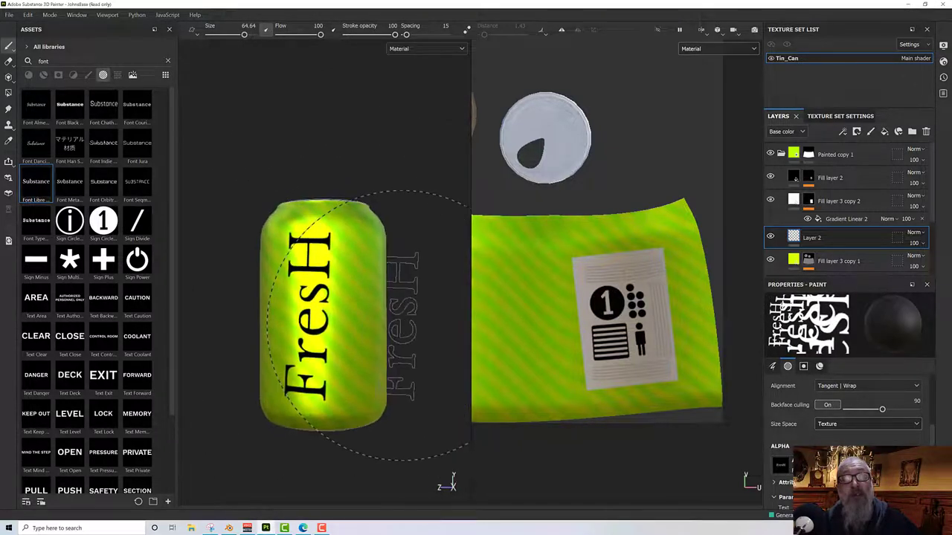
- Set the brush's base color to yellow, ECCF00, and stamp the FresH text vertically on the can's blank side
scroll(859, 408, "down", 6)
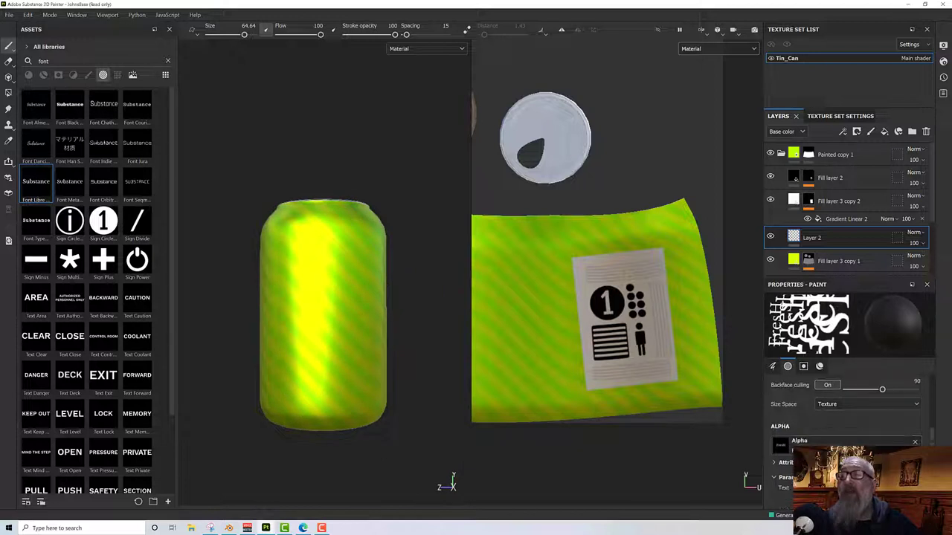
scroll(859, 408, "down", 2)
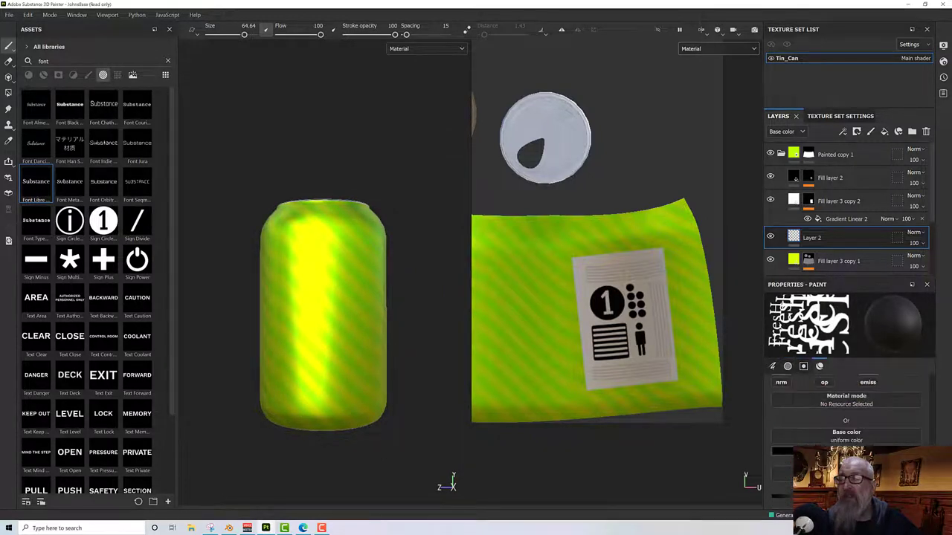
left_click(782, 450)
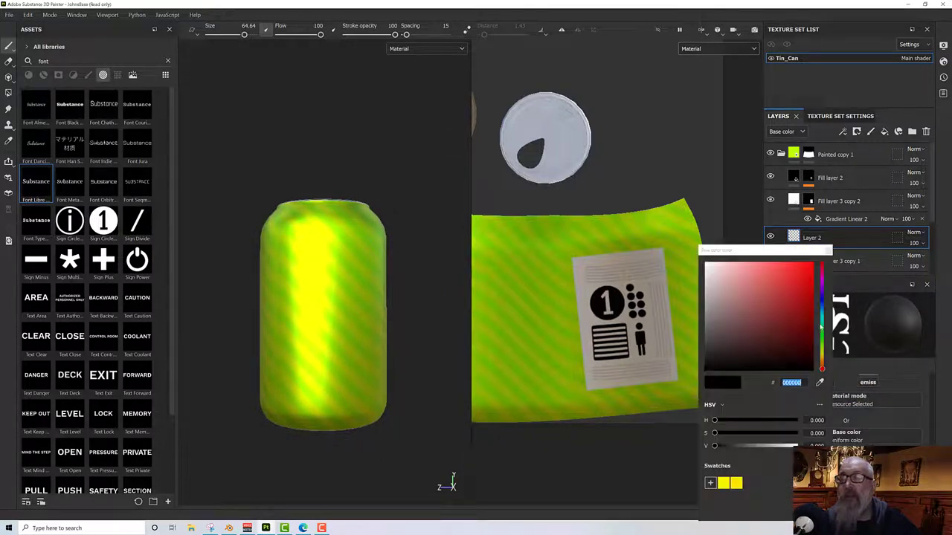
left_click(821, 340)
left_click(790, 314)
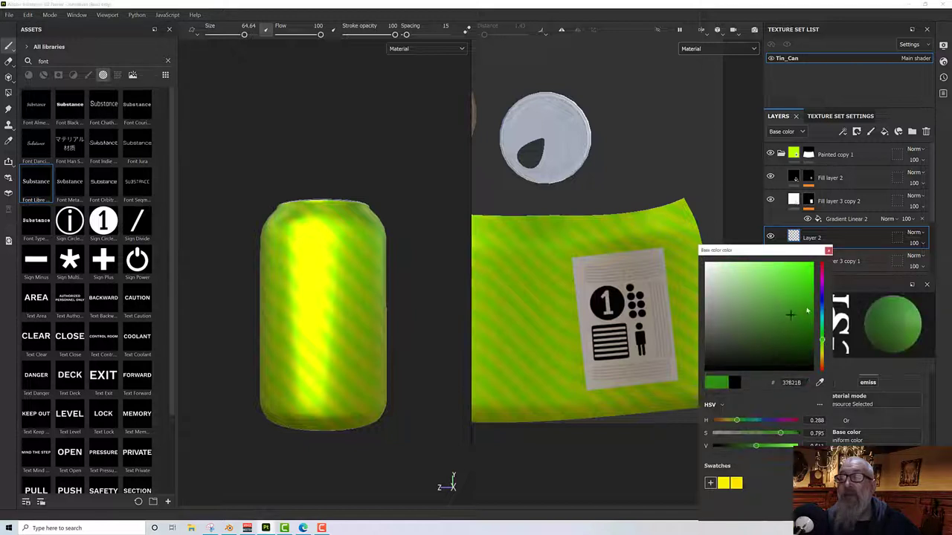
left_click_drag(806, 311, 820, 297)
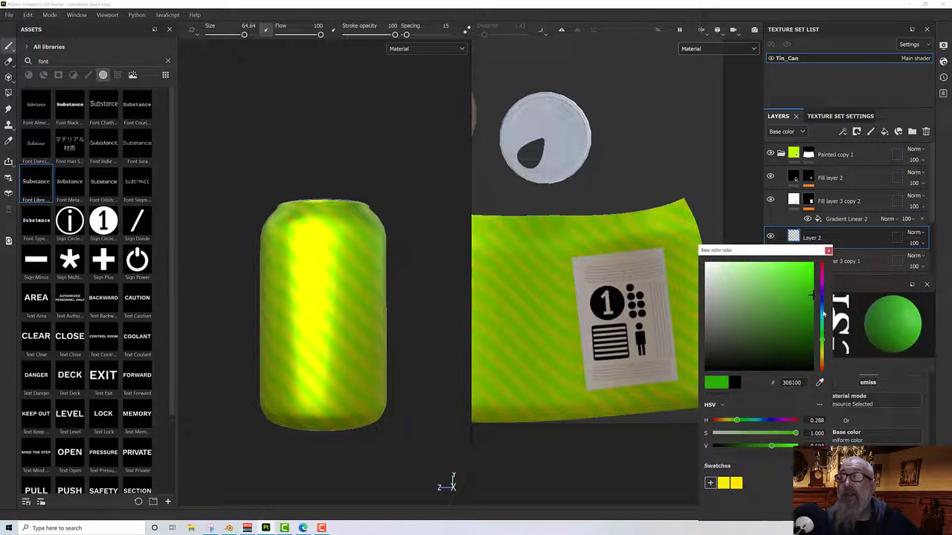
left_click_drag(823, 341, 823, 355)
left_click_drag(810, 296, 810, 269)
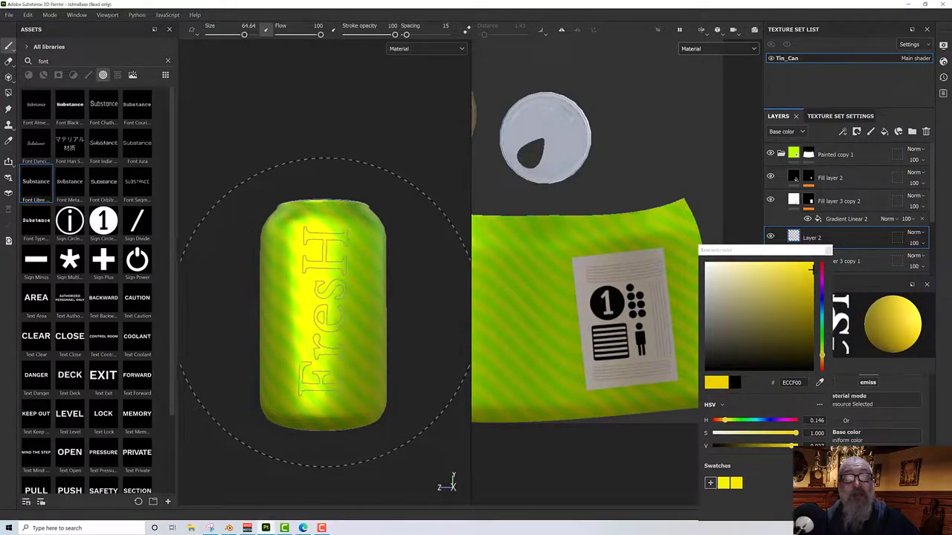
mouse_move(324, 310)
left_mouse_down("alt")
mouse_move(375, 315)
mouse_move(357, 357)
mouse_move(436, 350)
mouse_move(449, 329)
mouse_move(413, 316)
mouse_move(394, 333)
mouse_move(393, 346)
mouse_move(411, 344)
mouse_move(394, 416)
mouse_move(452, 334)
mouse_move(424, 325)
mouse_move(414, 339)
mouse_move(386, 319)
mouse_move(414, 329)
mouse_move(379, 344)
mouse_move(350, 340)
left_mouse_up("alt")
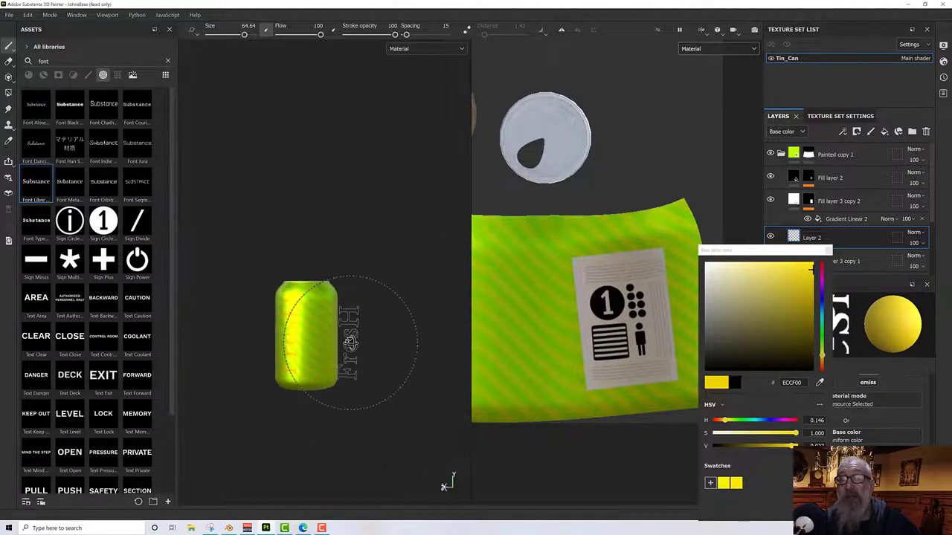
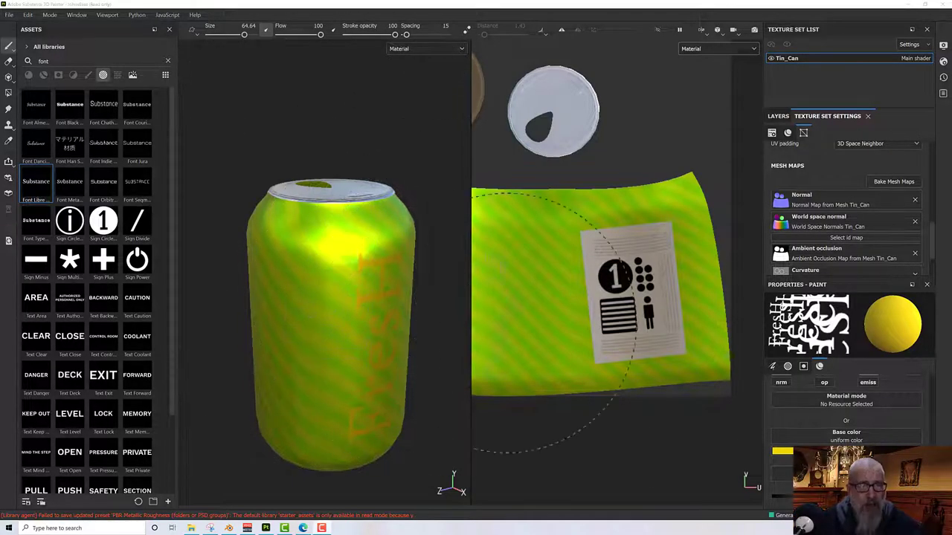
- Open the texture export's output templates and show the maps of the PBR Metallic Roughness OpenGL preset
left_click(9, 15)
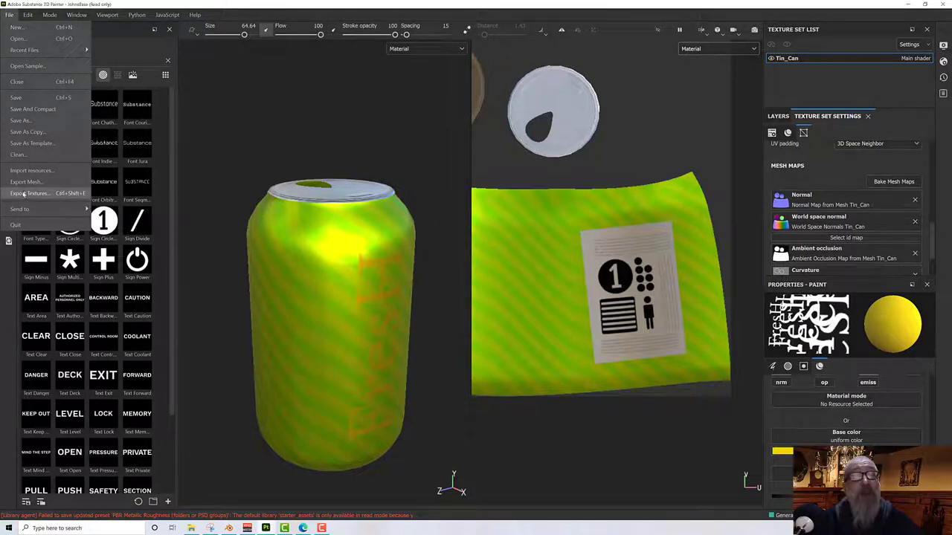
mouse_move(29, 210)
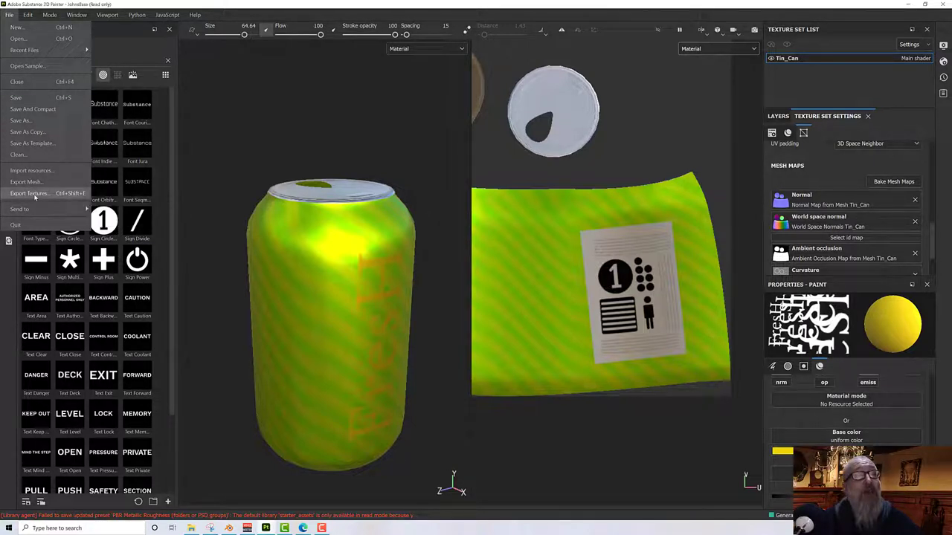
left_click(28, 193)
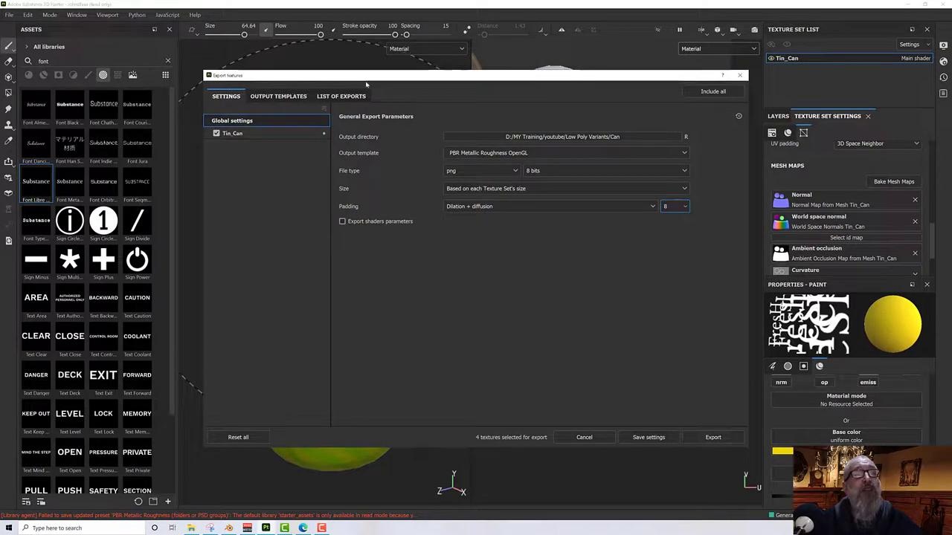
left_click(278, 96)
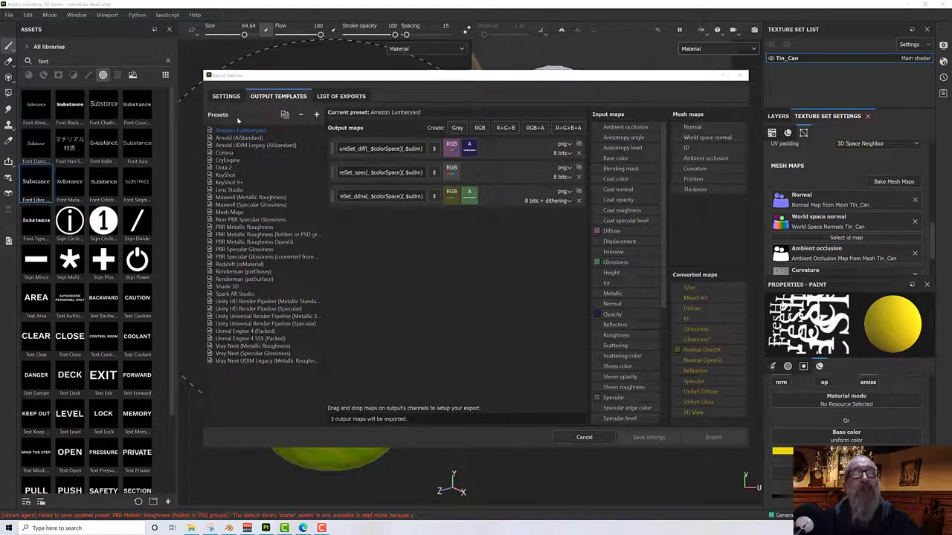
left_click(260, 243)
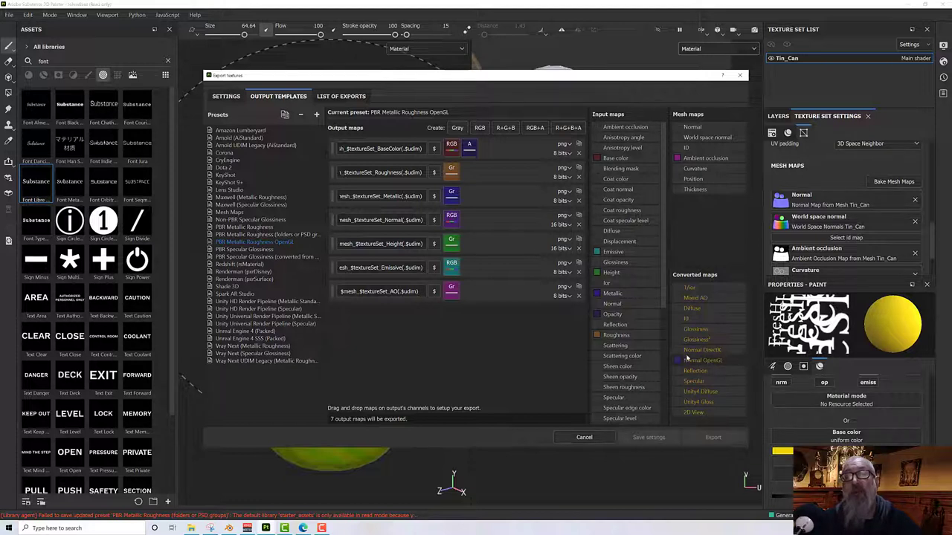
- Duplicate the PBR Metallic Roughness preset and assign Normal OpenGL to the RGB channels of the copy's normal map
left_click(263, 229)
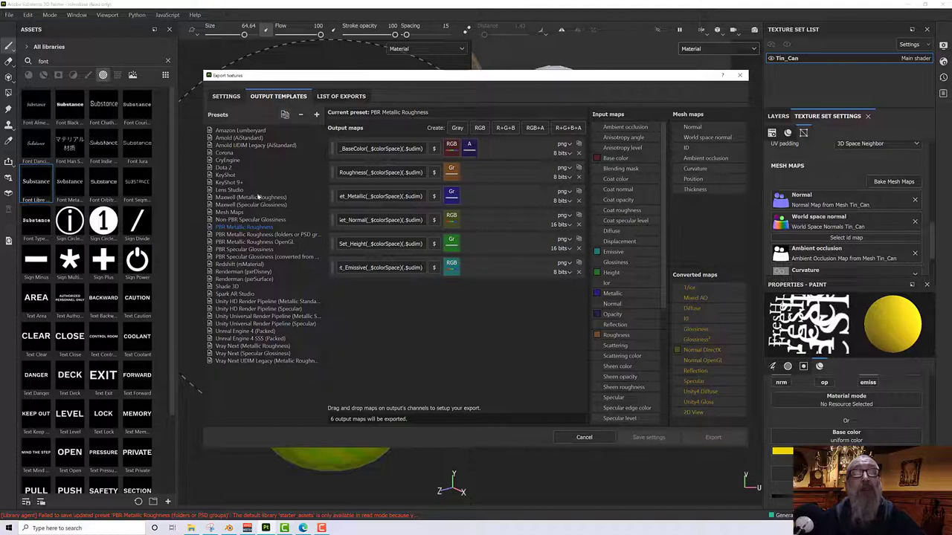
left_click(284, 115)
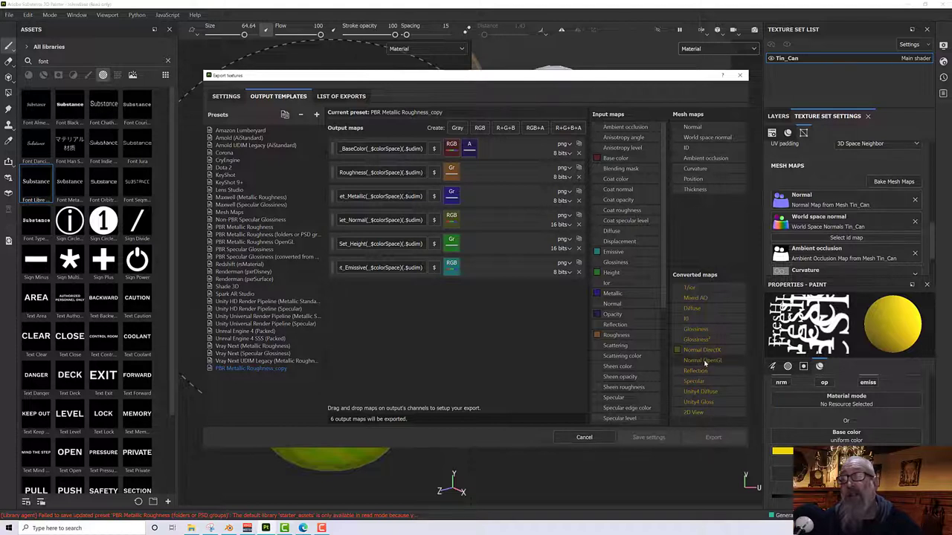
left_click_drag(705, 362, 458, 223)
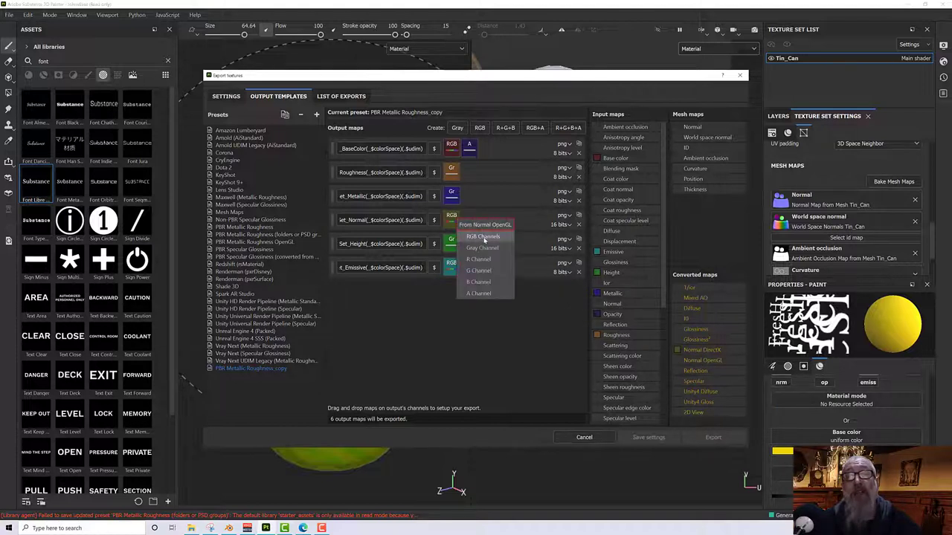
left_click(483, 240)
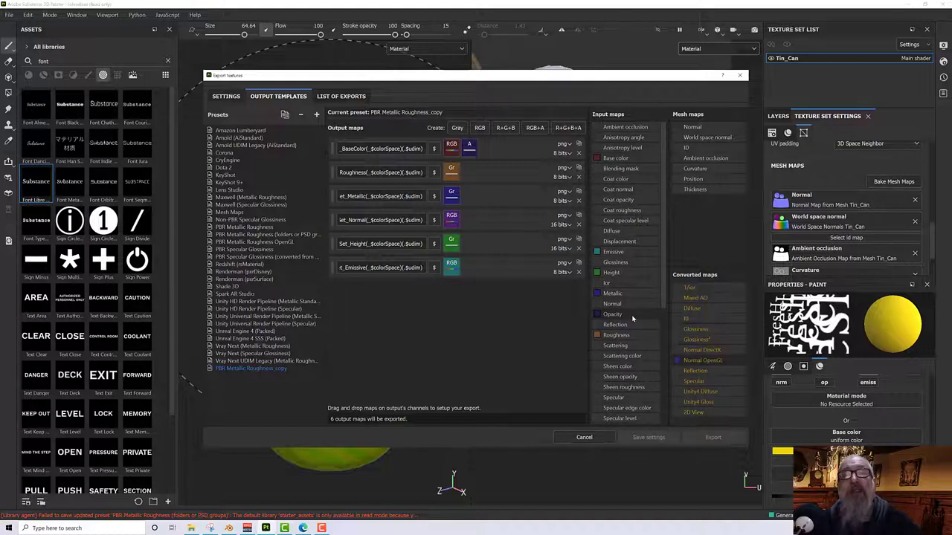
- Add a grayscale output map to the PBR Metallic Roughness_copy preset and assign Opacity to its gray channel
left_click_drag(465, 149, 468, 147)
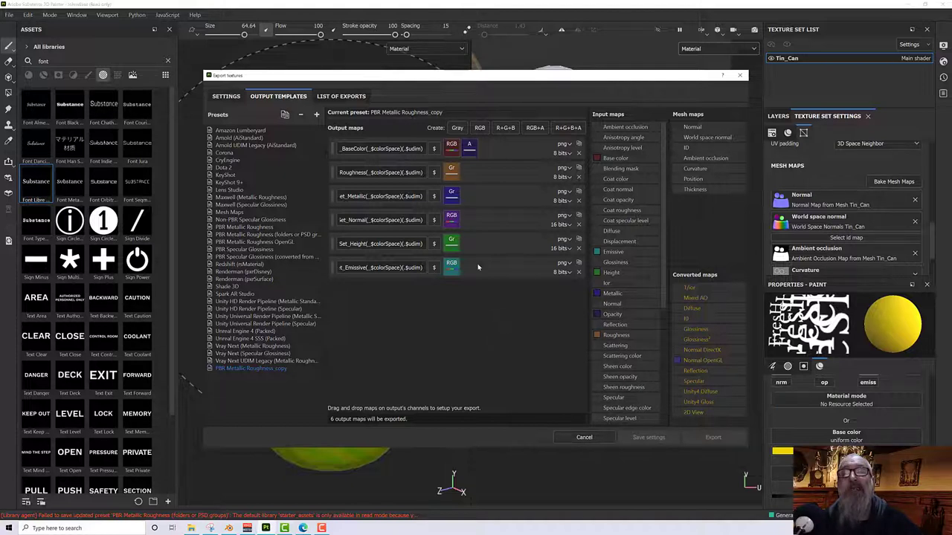
left_click(457, 128)
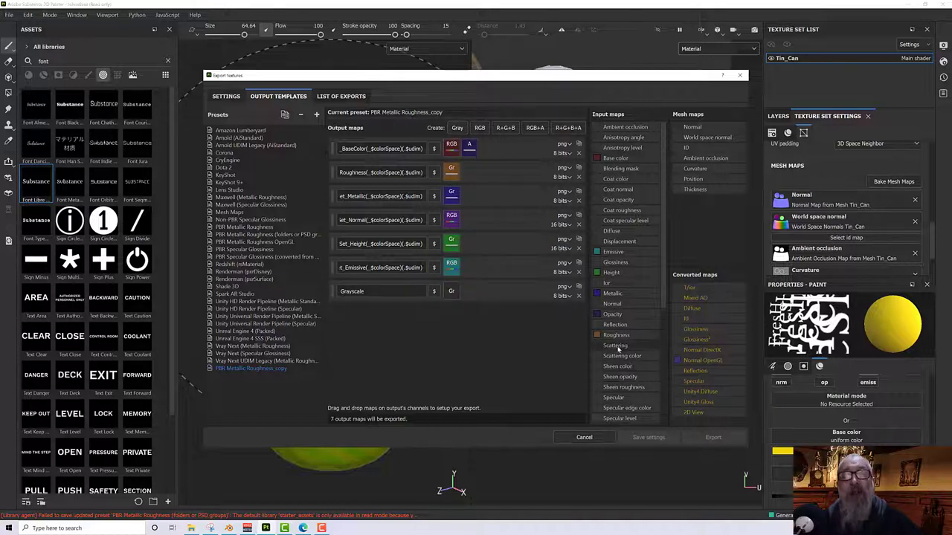
left_click_drag(626, 314, 467, 298)
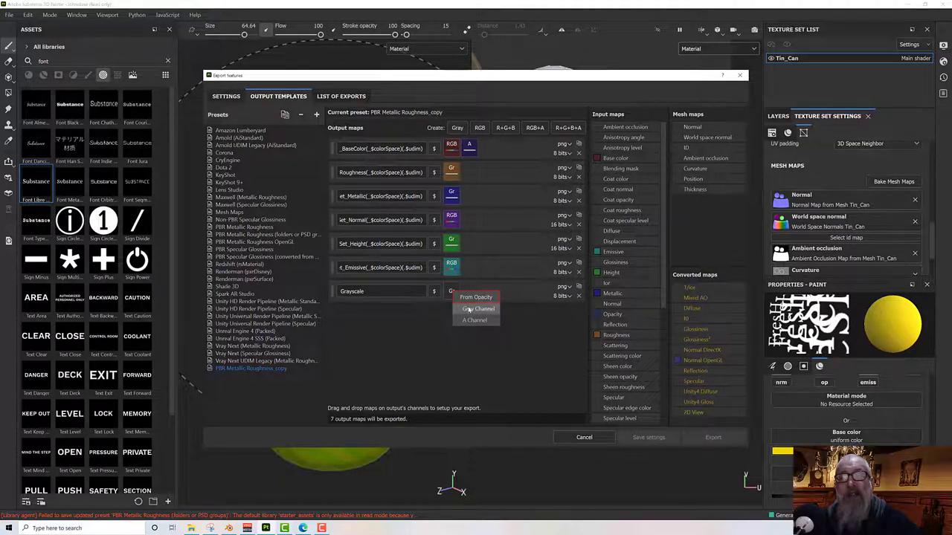
left_click(470, 309)
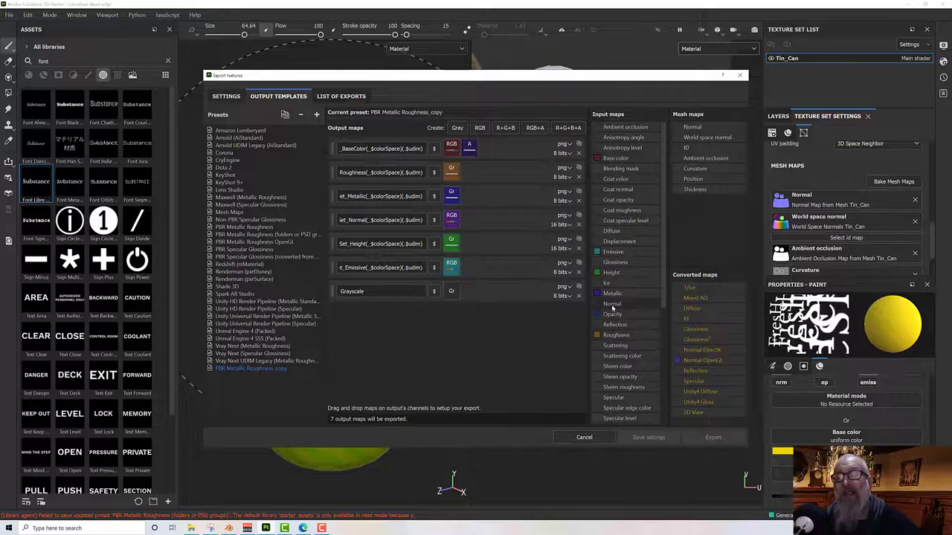
left_click_drag(612, 314, 451, 292)
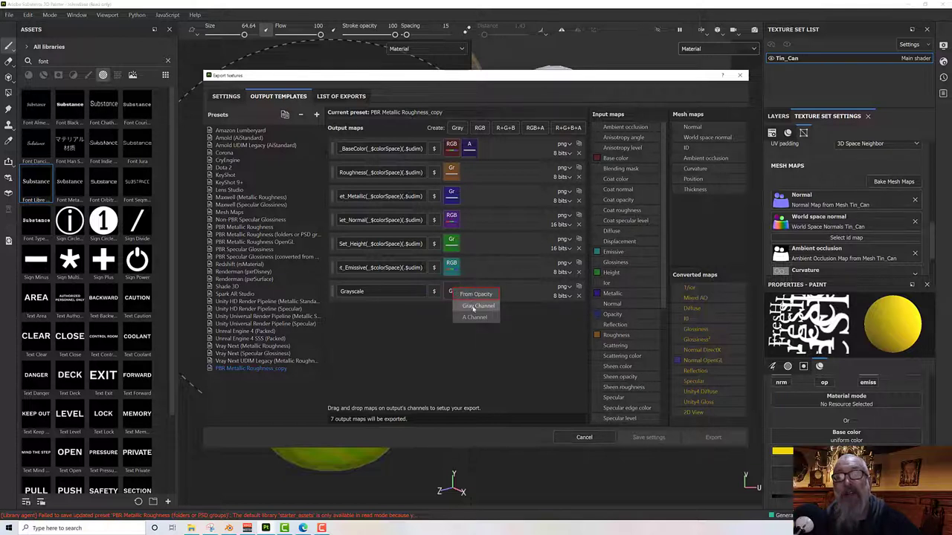
left_click(476, 306)
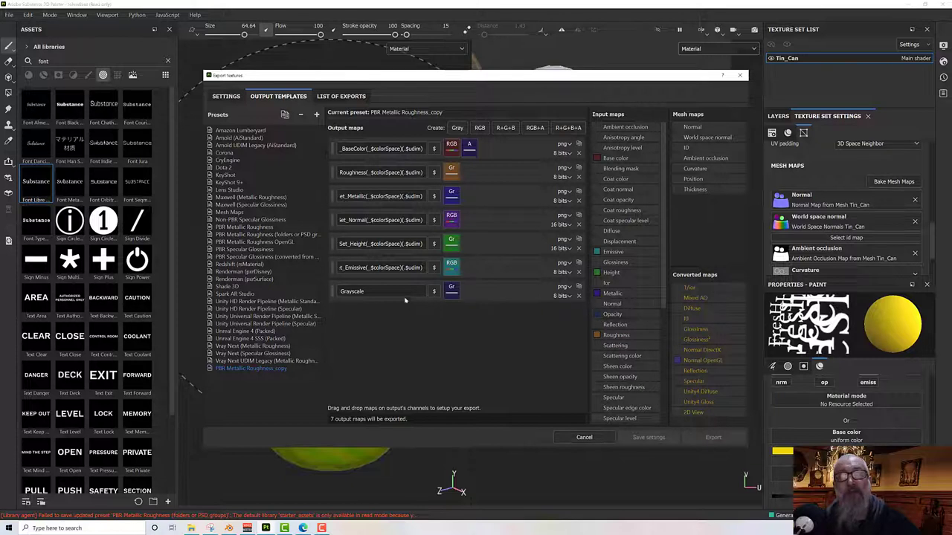
- Replace the new grayscale map's name with a copy of the emissive map's naming pattern
double_click(402, 295)
left_click(397, 267)
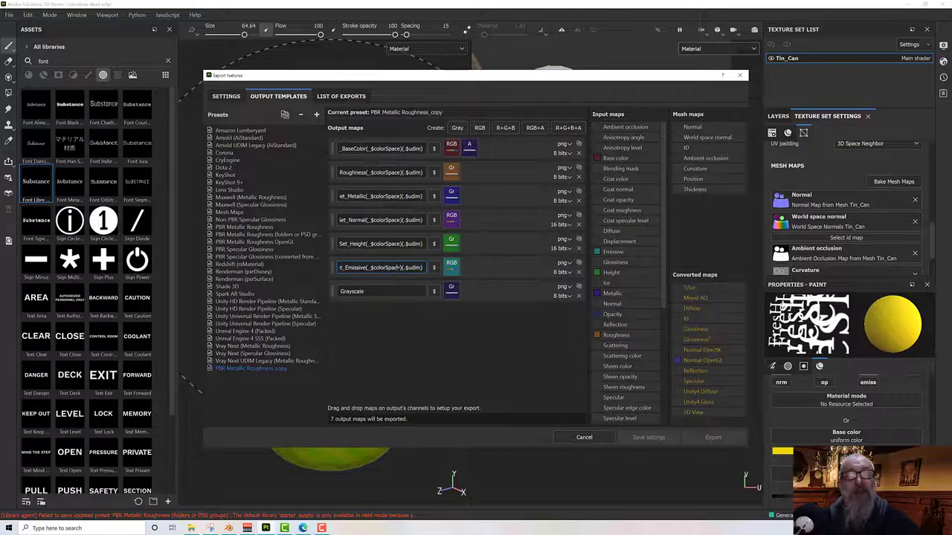
double_click(397, 267)
key("ctrl+c")
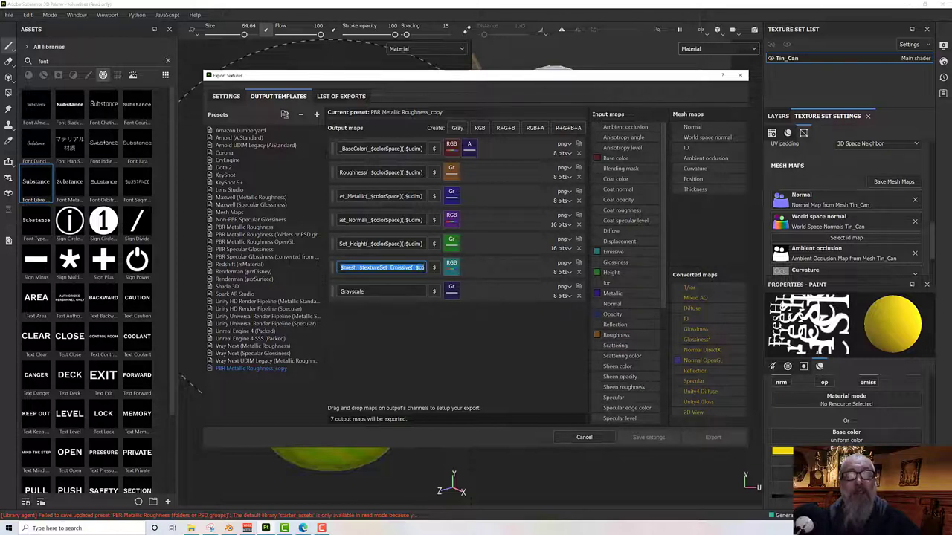
left_click(376, 291)
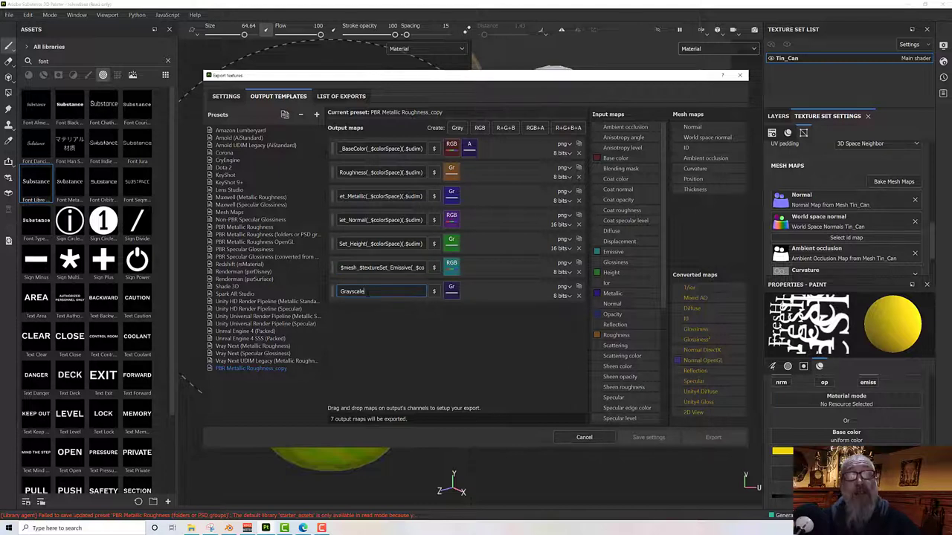
key("ctrl+v")
key("ctrl+a")
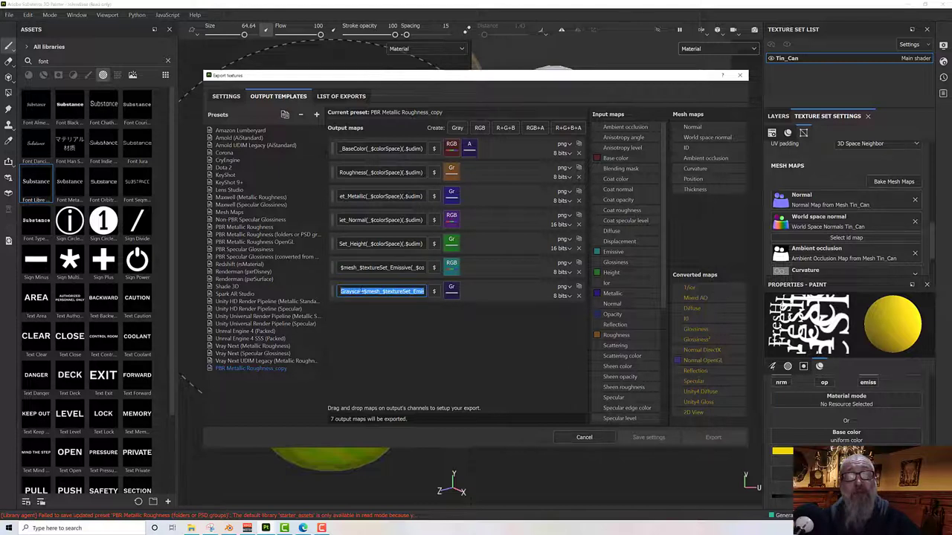
double_click(361, 291)
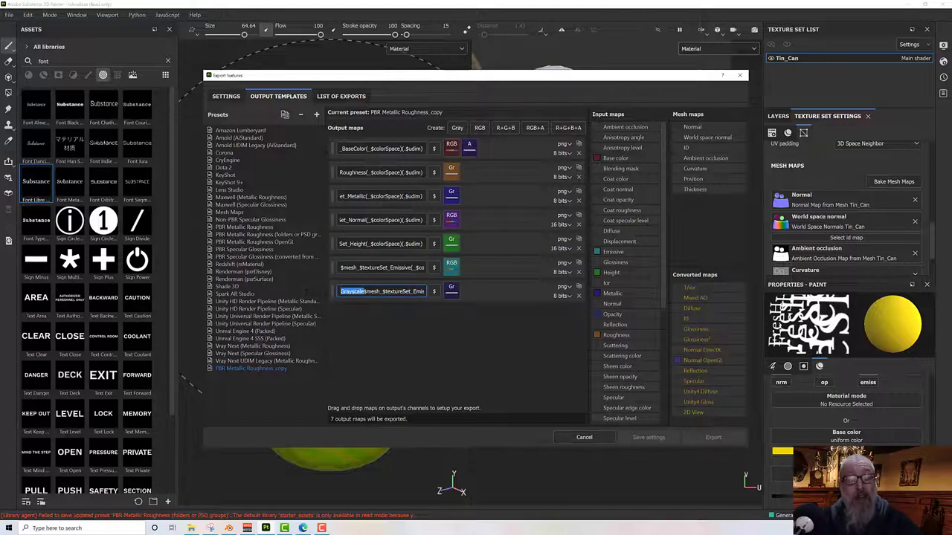
key("BackSpace")
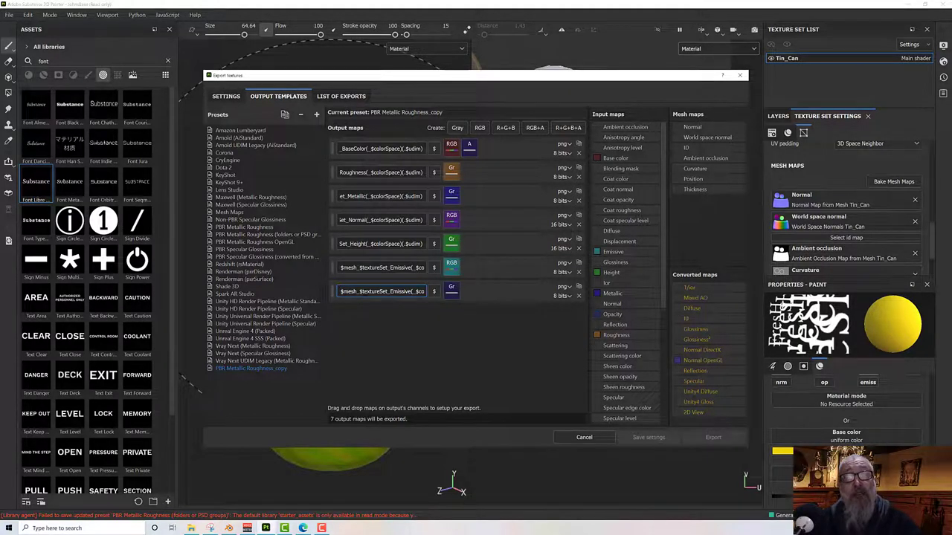
- Change Emissive to Opacity in the new map's name, and remove the emissive and height maps from the preset
double_click(397, 290)
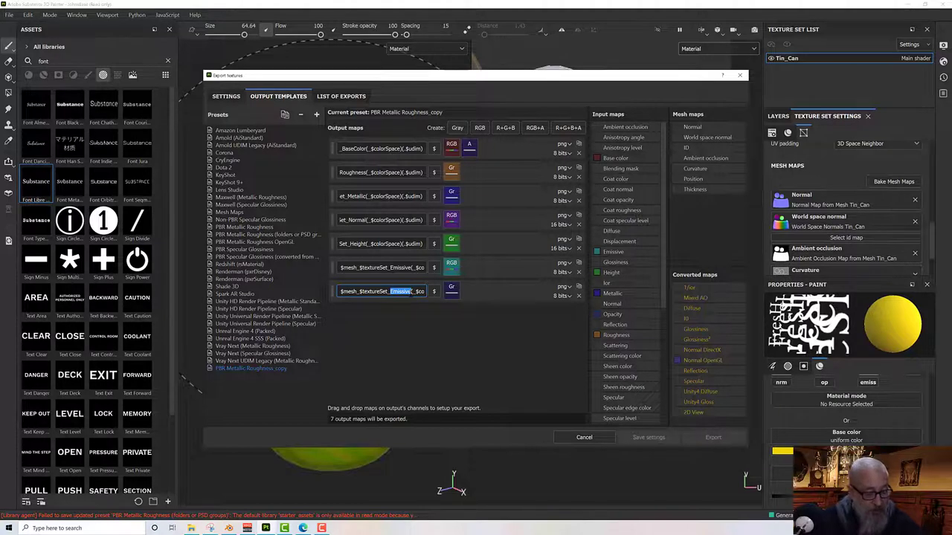
type("Opacity")
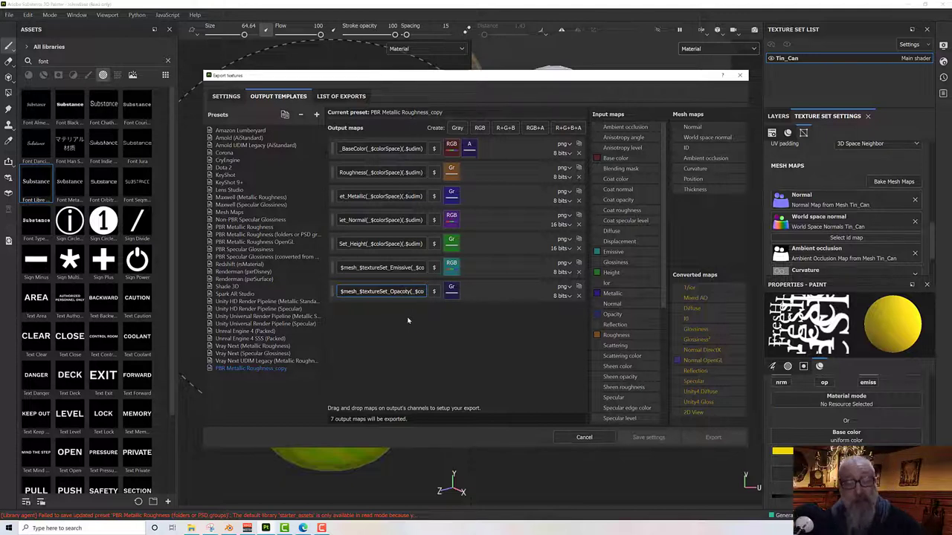
key("Return")
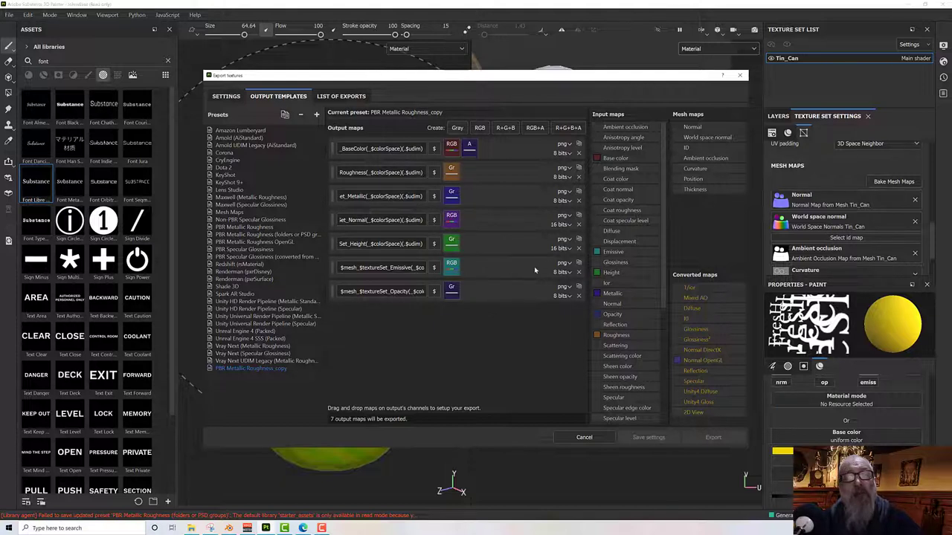
left_click(579, 273)
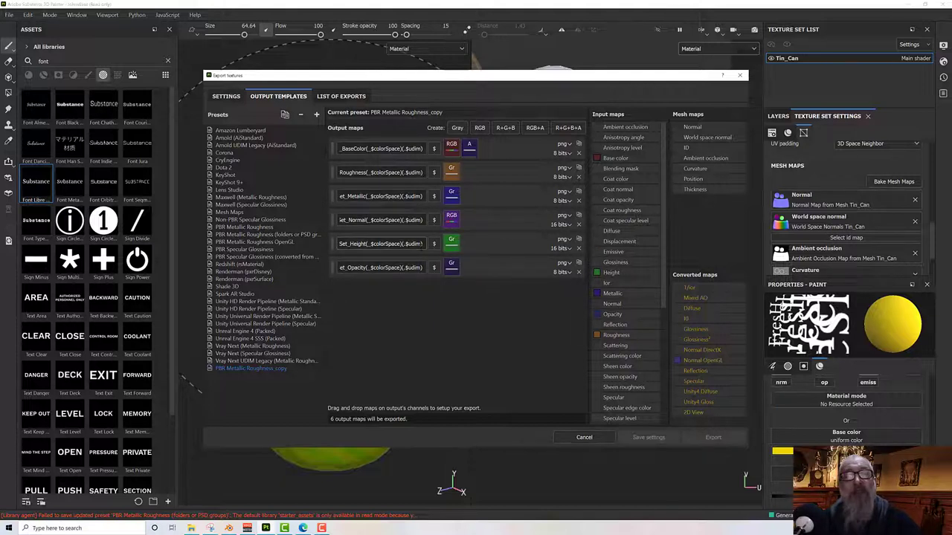
left_click(579, 248)
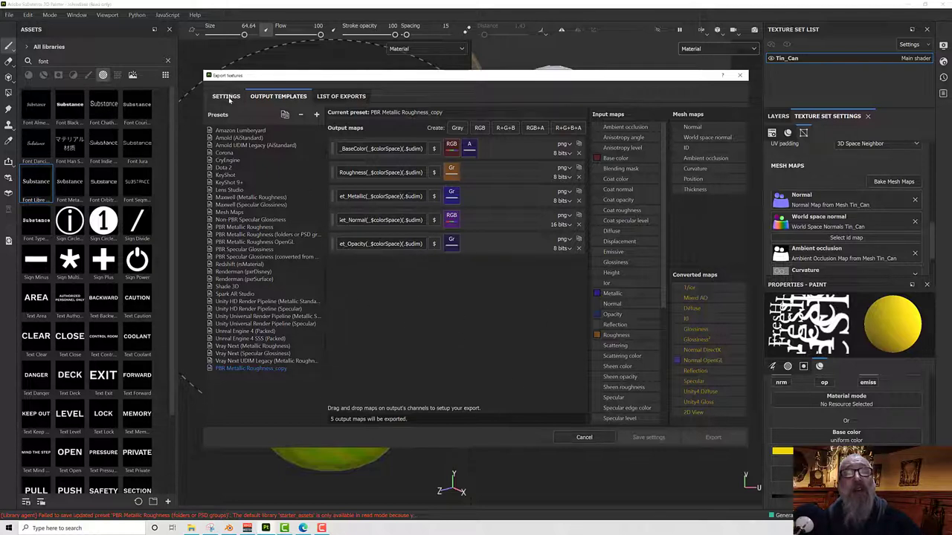
- Set the output template in the global export settings to PBR Metallic Roughness_copy
left_click(228, 97)
left_click(571, 152)
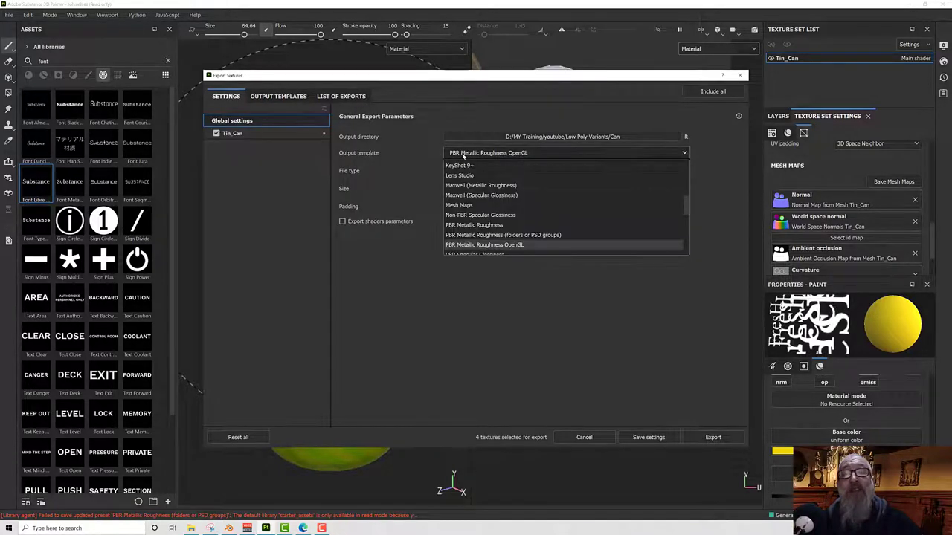
scroll(509, 227, "down", 5)
scroll(508, 238, "down", 3)
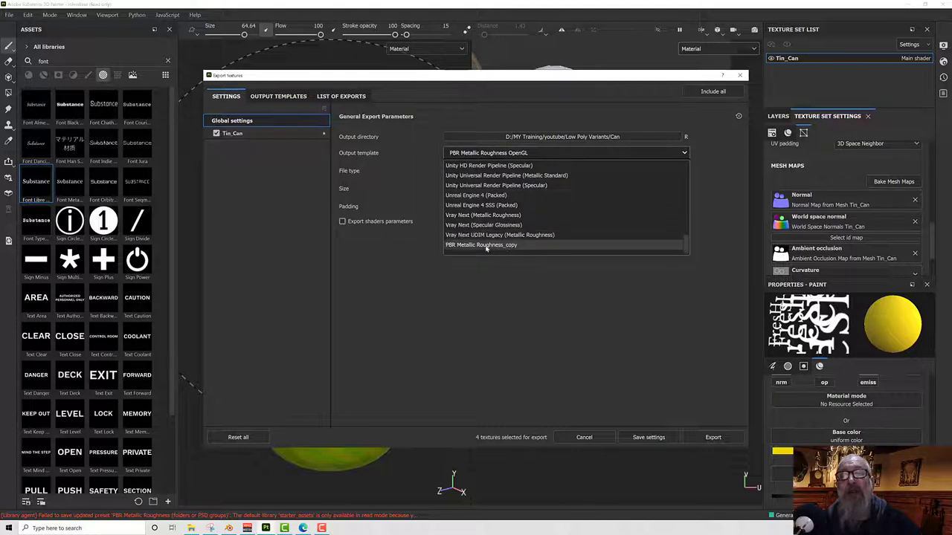
left_click(511, 244)
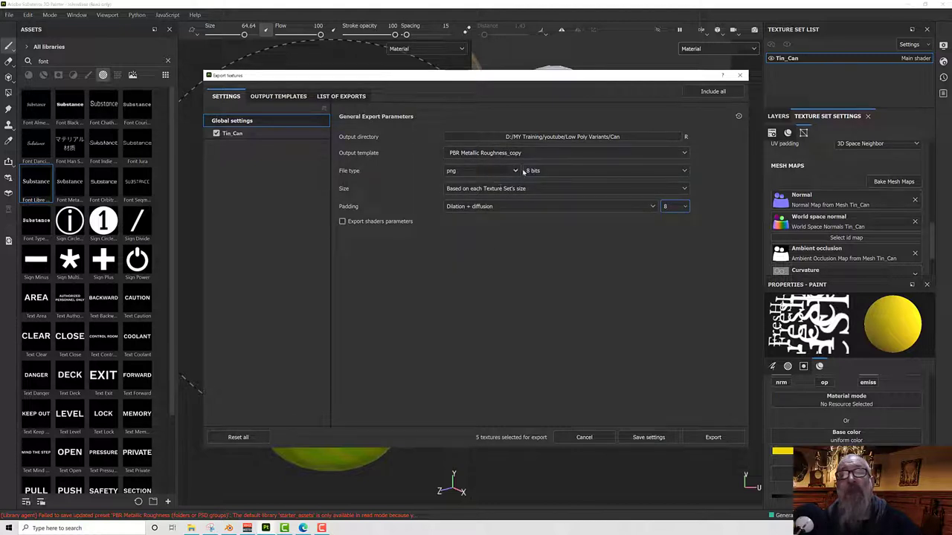
- Check the export's padding options, keeping Dilation + diffusion, and check its output directory without choosing another folder
left_click(483, 207)
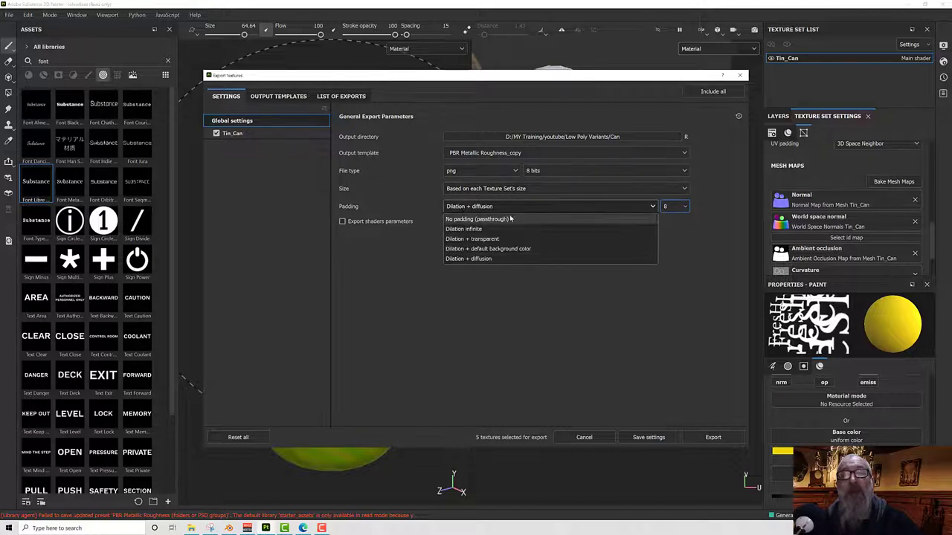
left_click(498, 258)
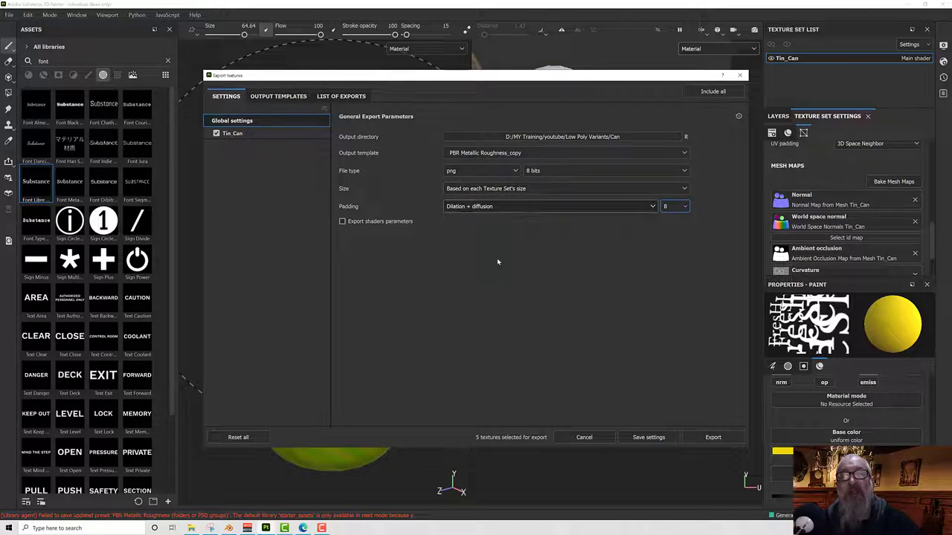
left_click(667, 207)
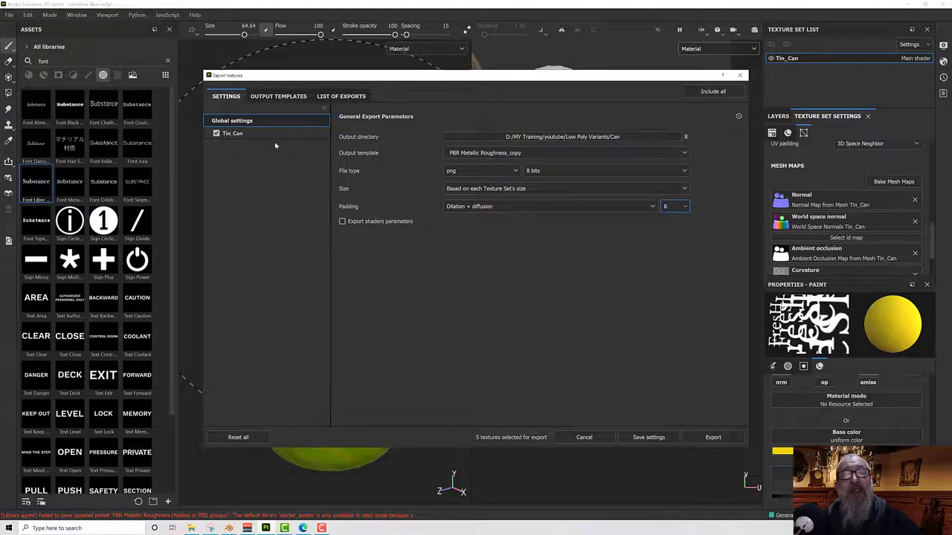
left_click(646, 138)
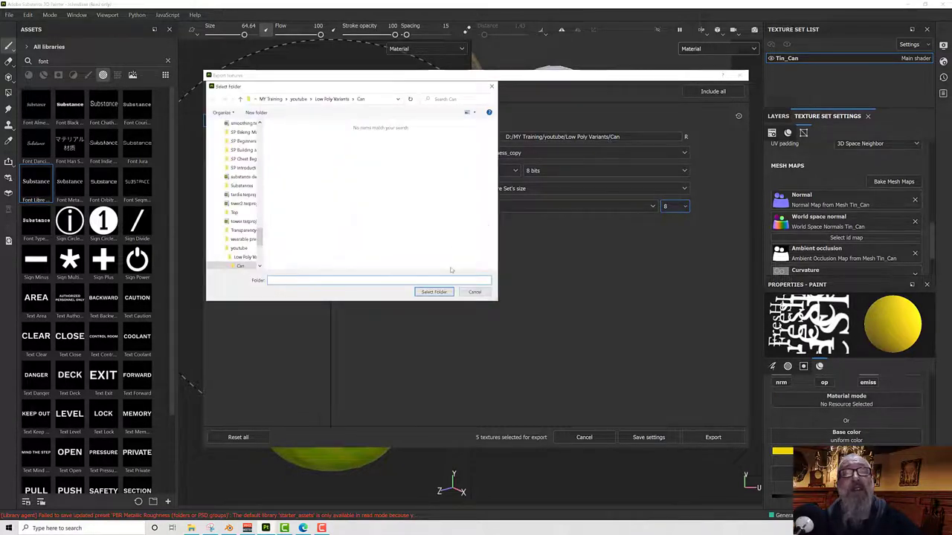
left_click(475, 292)
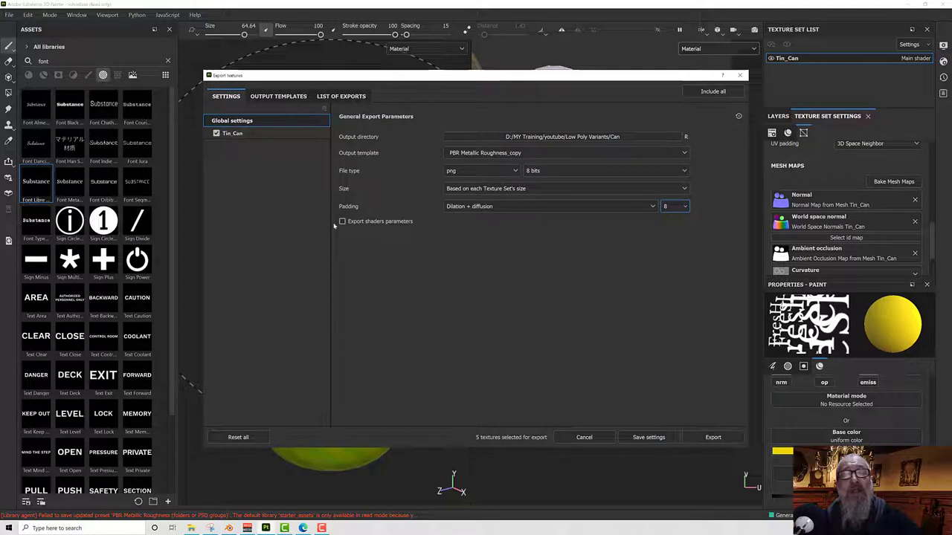
- Show the Tin_Can texture set's output maps, export the textures and open the output directory
left_click(235, 134)
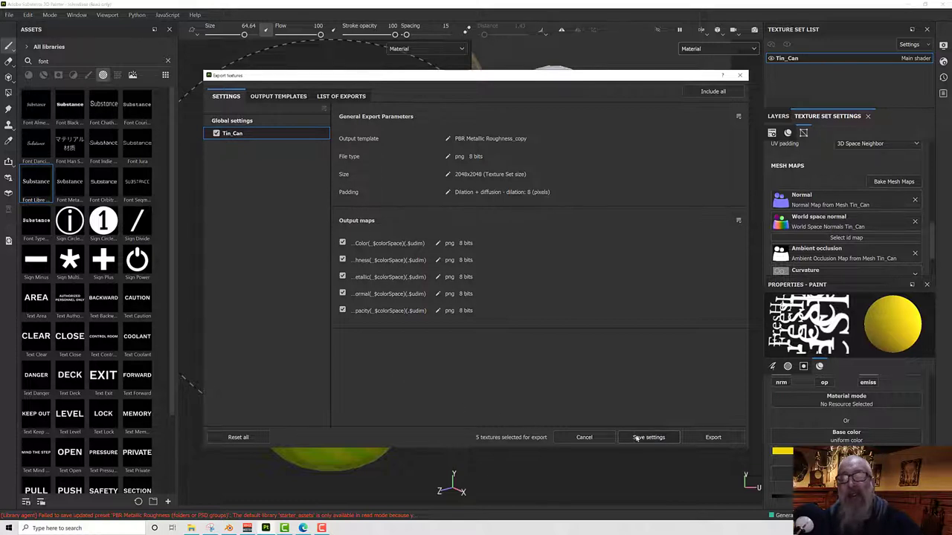
left_click(699, 438)
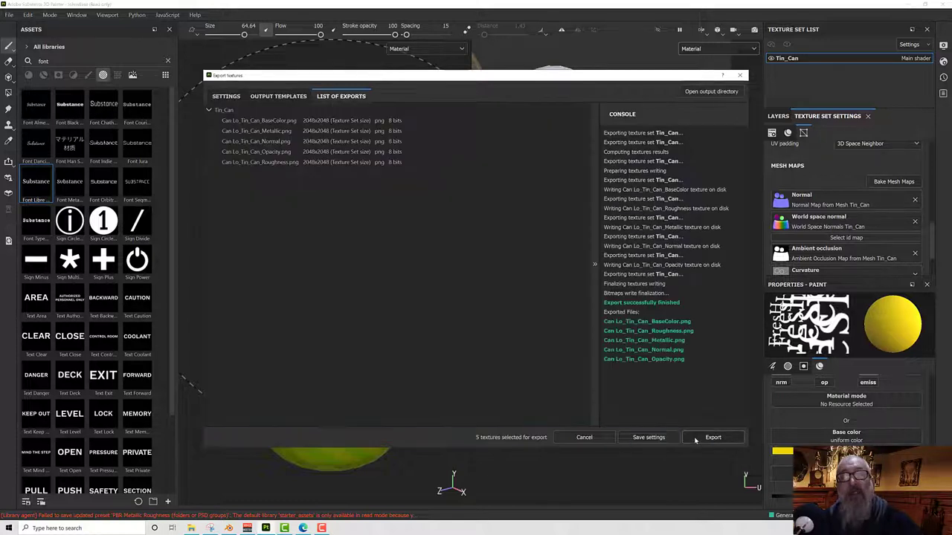
left_click(702, 92)
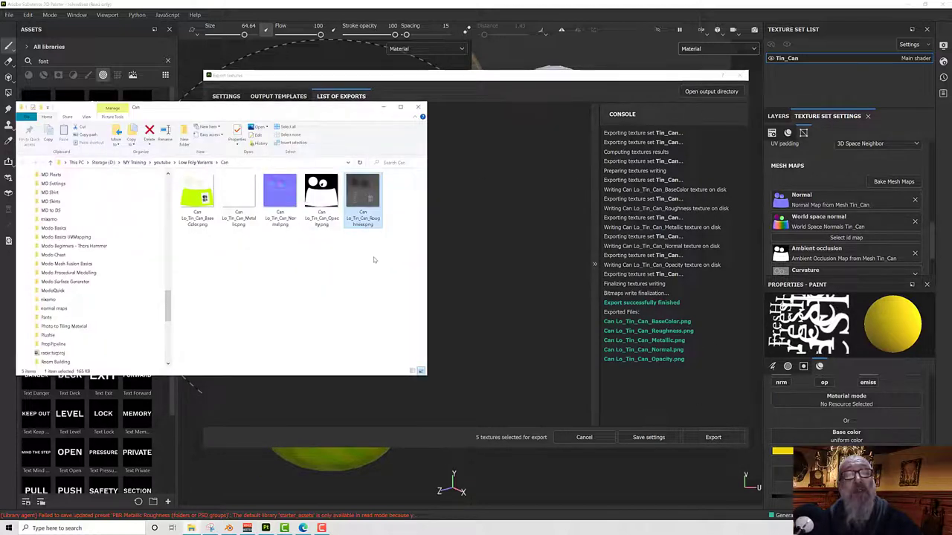
- Narrow the Can folder window and its navigation pane, keeping the exported texture thumbnails in view
left_click_drag(377, 267, 186, 179)
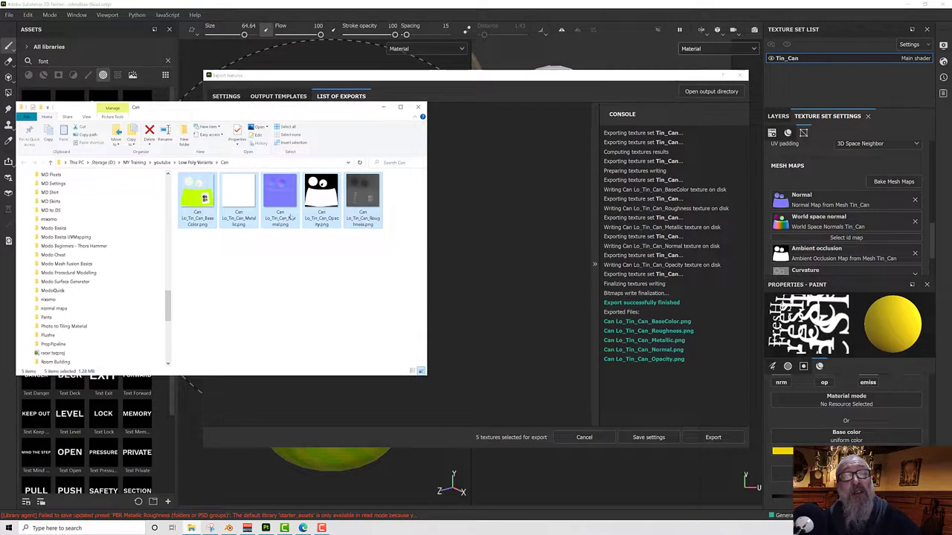
left_click(333, 251)
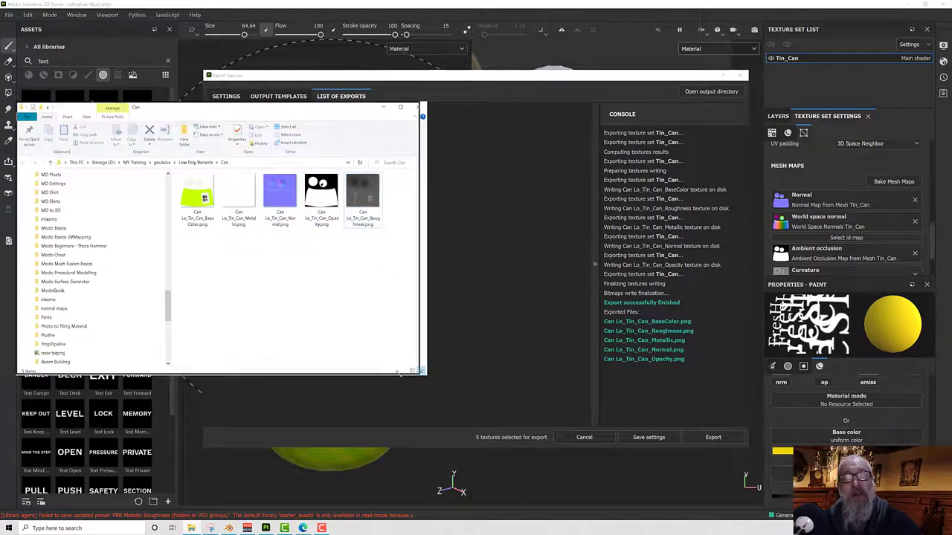
left_click_drag(421, 372, 237, 374)
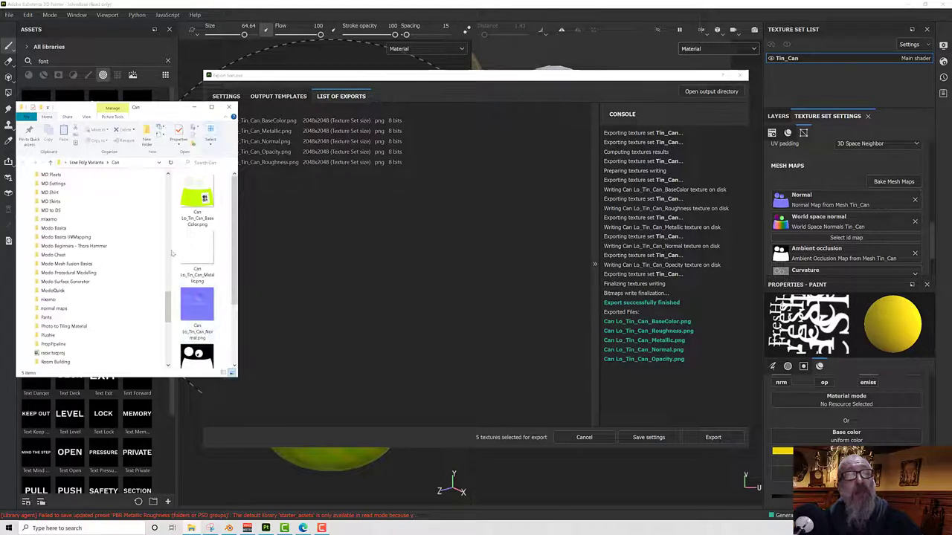
left_click_drag(173, 253, 124, 254)
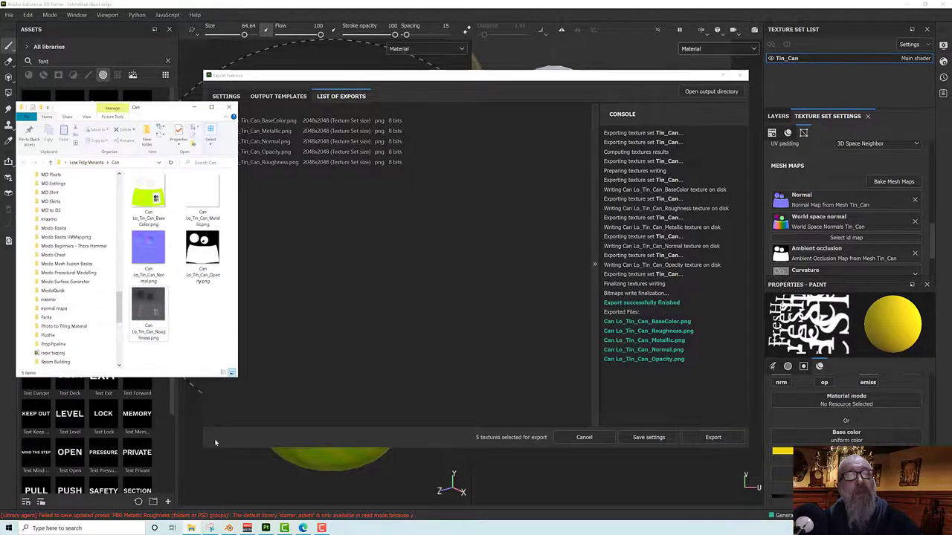
- Switch to Blender and enlarge the shader editor to make room around the Tin_Can material's nodes
left_click(230, 528)
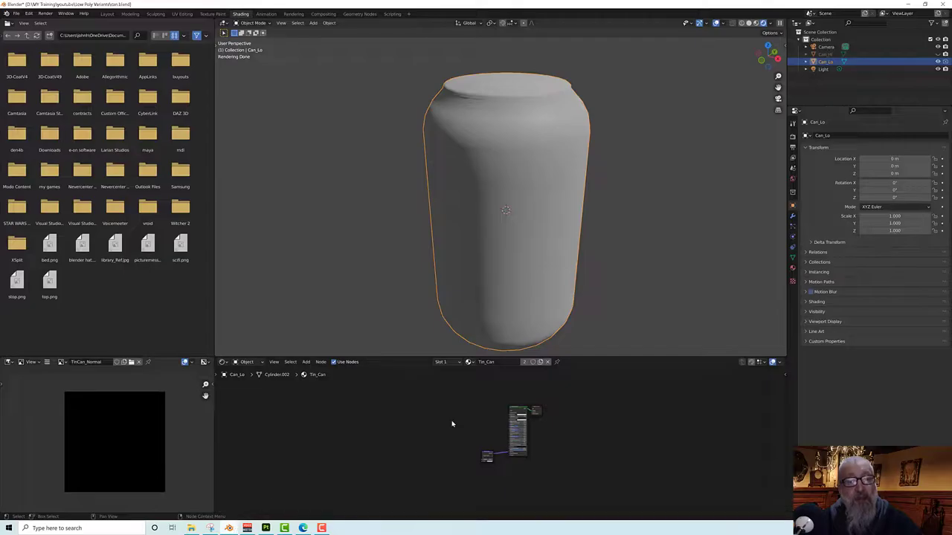
scroll(494, 447, "up", 3)
scroll(494, 447, "up", 2)
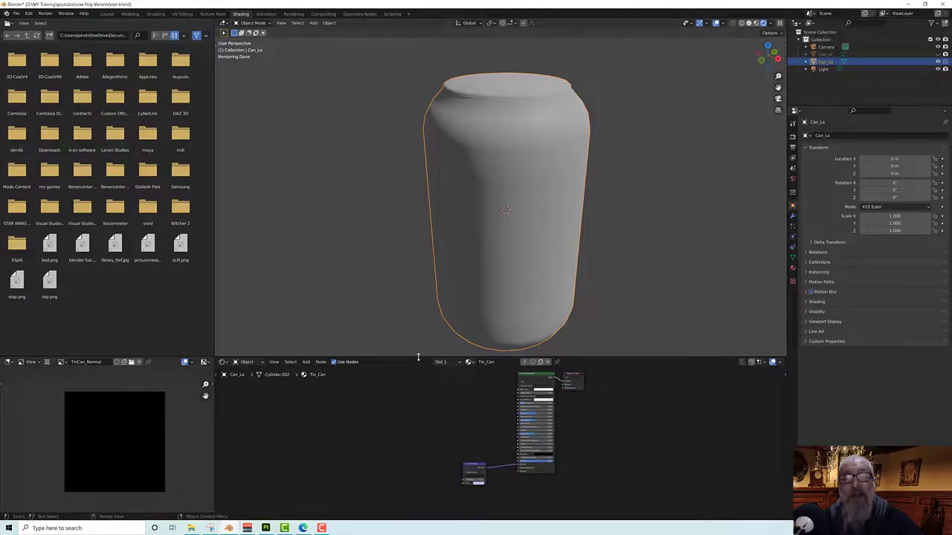
left_click_drag(418, 358, 413, 207)
scroll(500, 351, "up", 2)
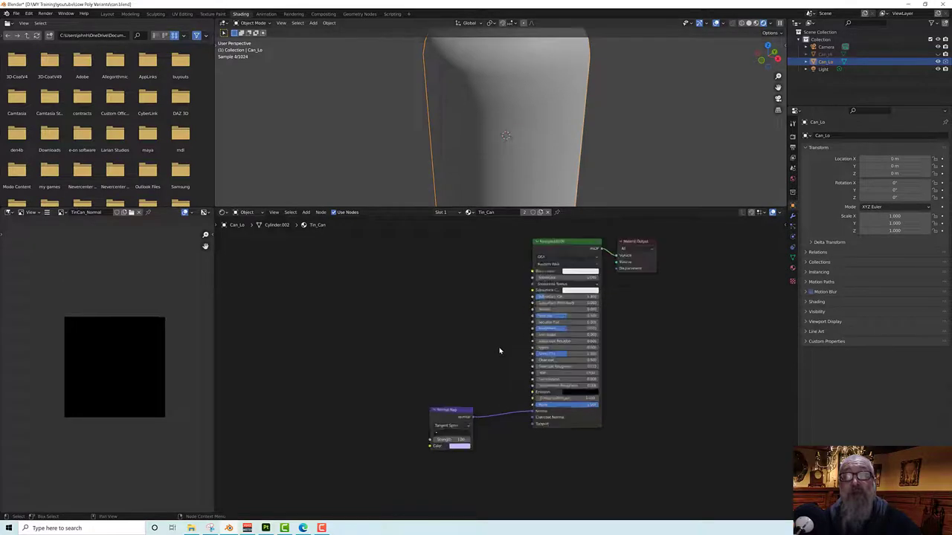
- Narrow the Blender window to free space beside it and bring the Can folder's texture thumbnails in front
scroll(499, 351, "up", 1)
scroll(500, 351, "down", 1)
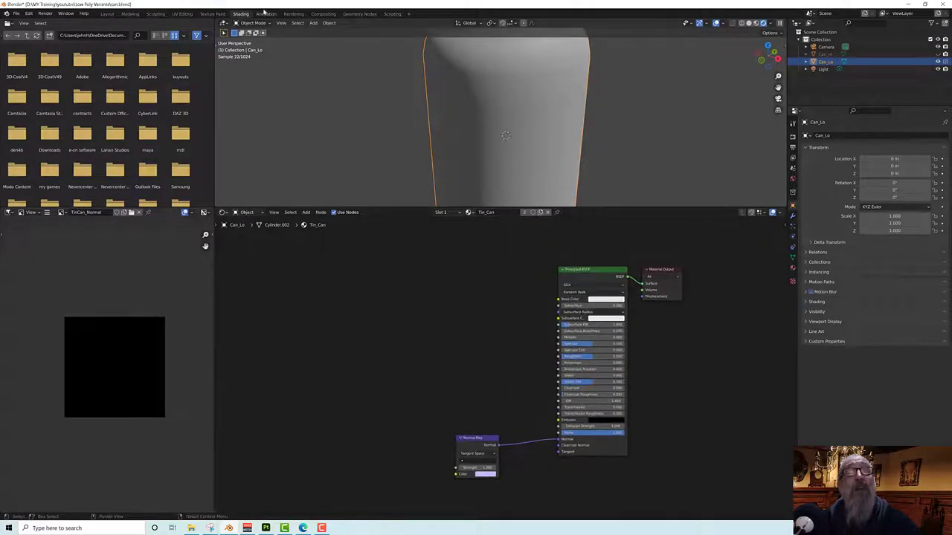
left_click_drag(1, 117, 78, 117)
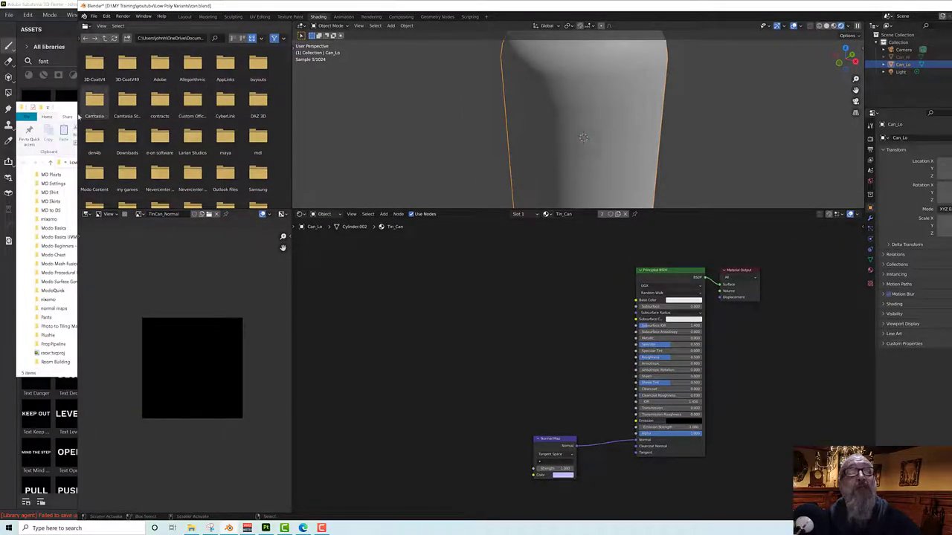
left_click(78, 117)
left_click_drag(141, 104, 110, 107)
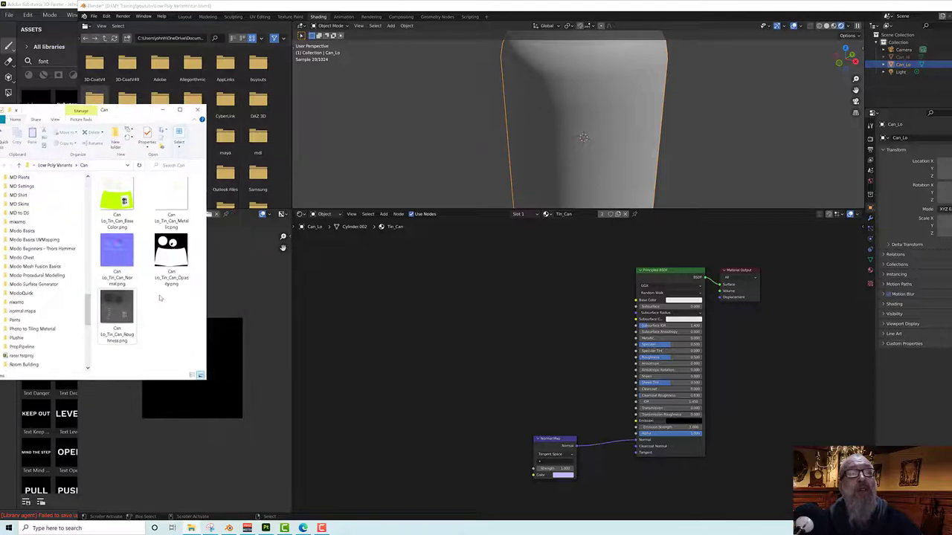
- Add the exported BaseColor and Metallic images to the Tin_Can material and connect them to the Principled BSDF's Base Color and Metallic inputs
left_click(117, 200)
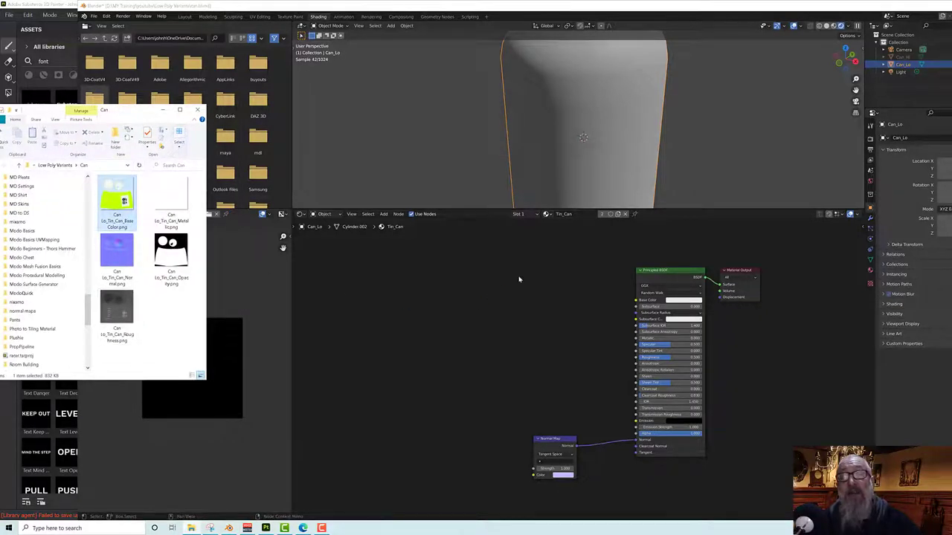
left_click_drag(117, 199, 638, 299)
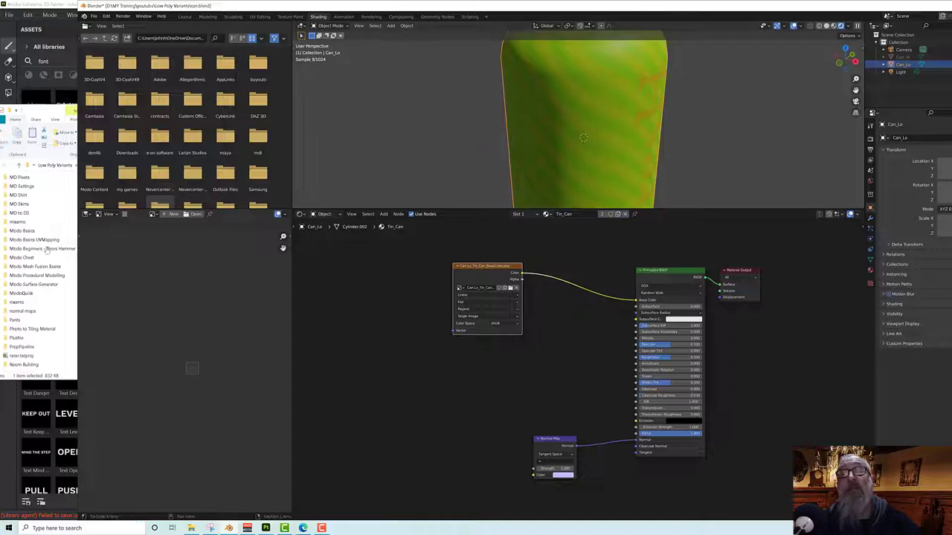
left_click(43, 118)
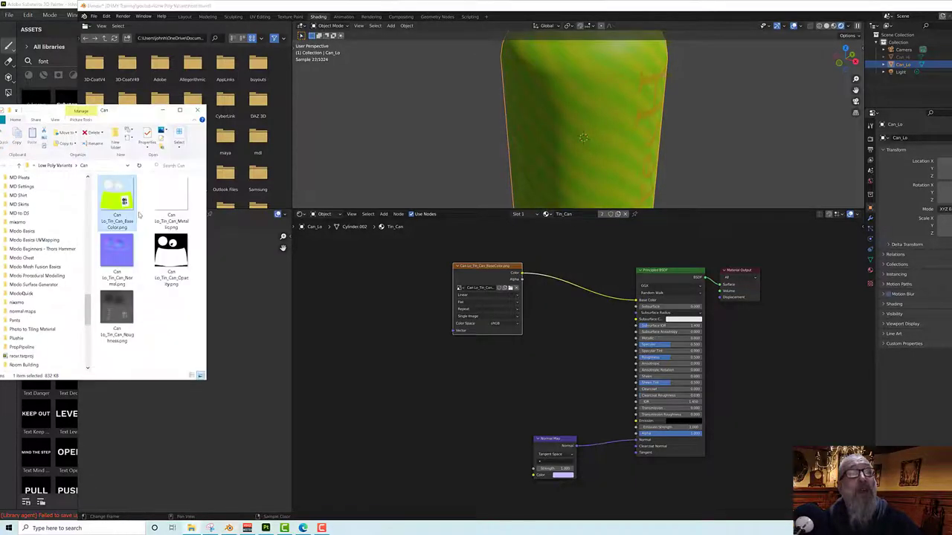
left_click(171, 200)
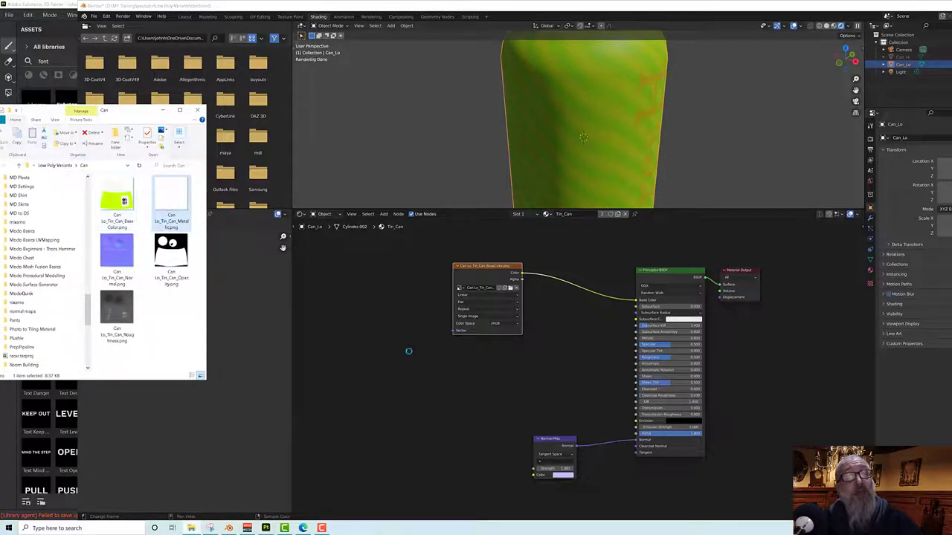
mouse_move(408, 351)
left_mouse_down()
mouse_move(403, 330)
mouse_move(417, 356)
left_mouse_up()
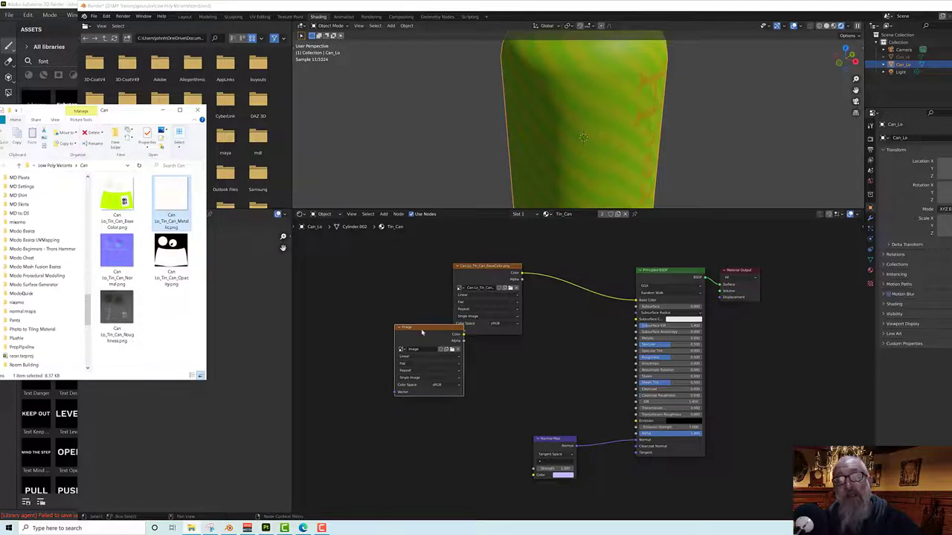
left_click(421, 332)
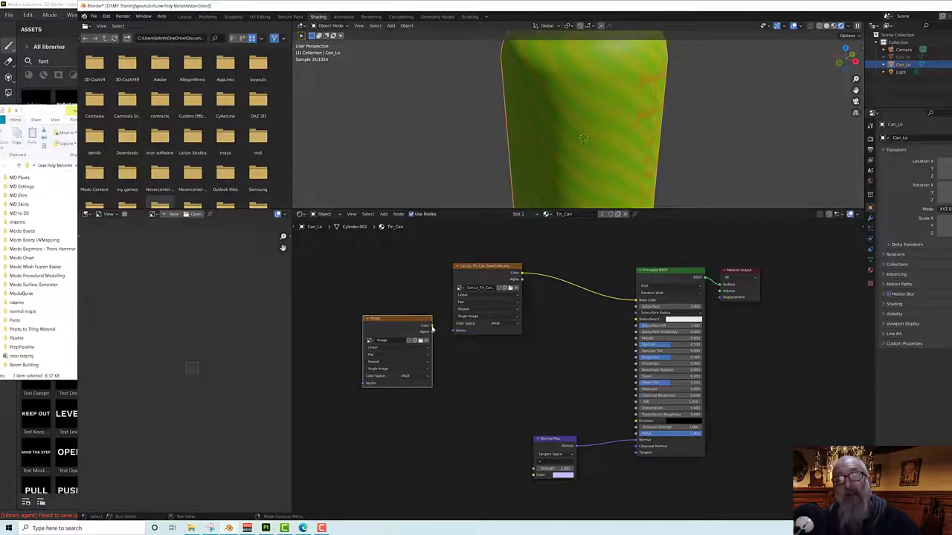
left_click_drag(430, 331, 636, 341)
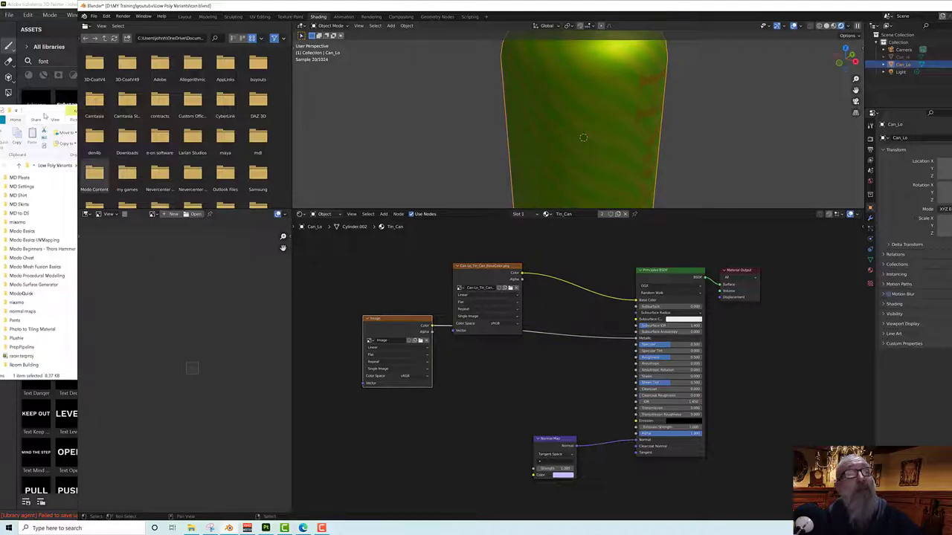
- Add the exported Roughness image to the material, connect it to the Roughness input and place its node beside the Metallic image node
left_click(46, 117)
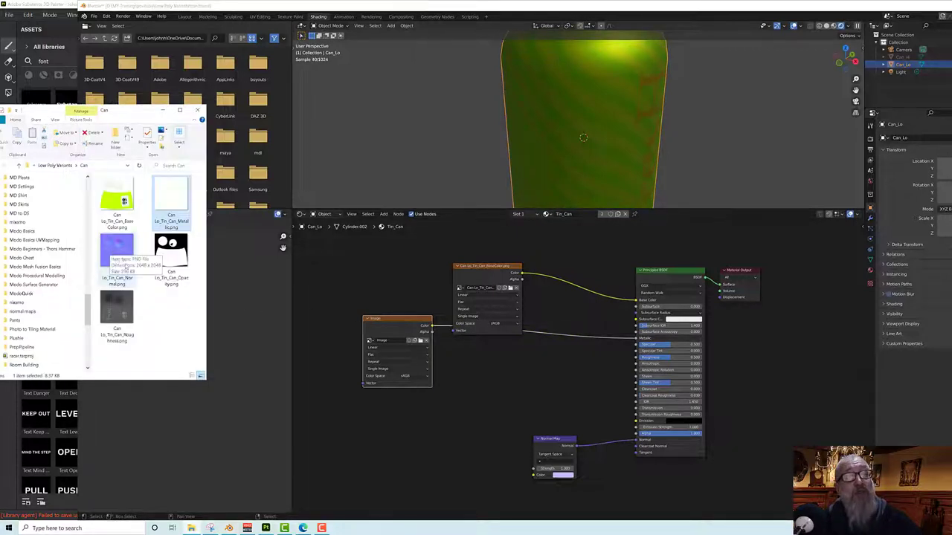
left_click_drag(116, 305, 636, 360)
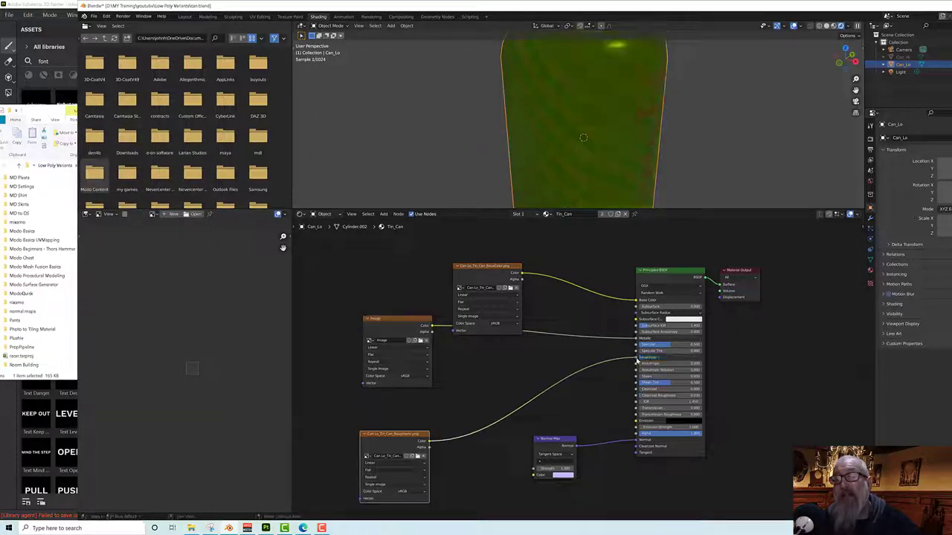
left_click_drag(411, 435, 354, 364)
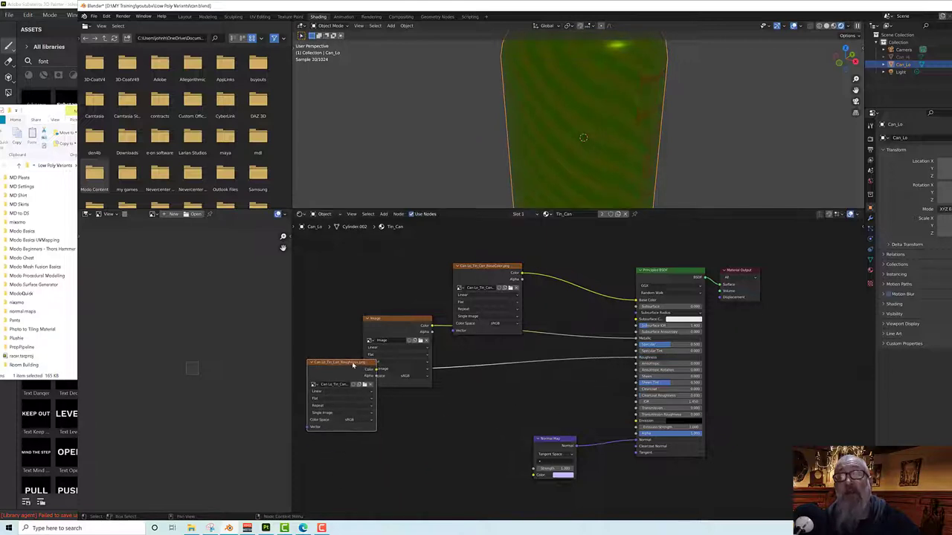
- Add the exported Normal image, connect it to the Normal Map node's Color input and set its color space to Non-Color
left_click(47, 120)
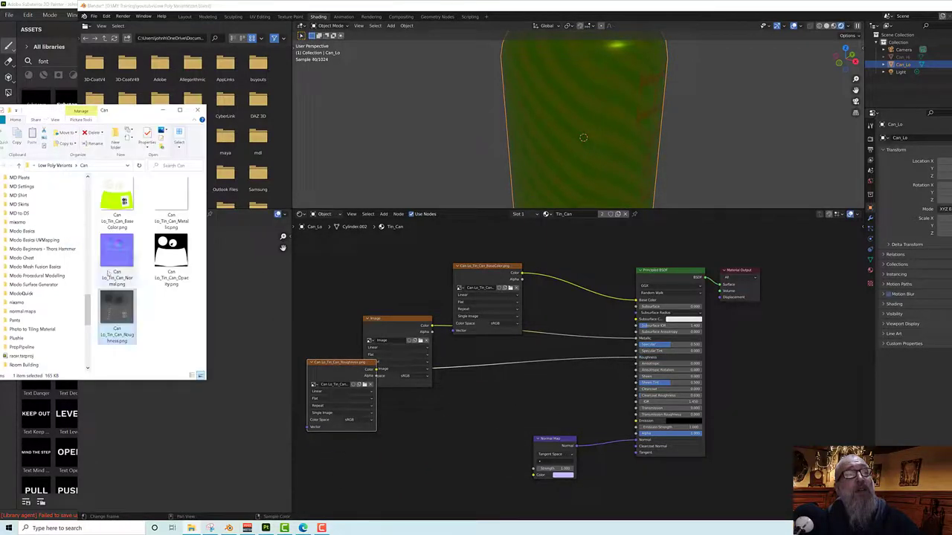
left_click_drag(125, 263, 535, 483)
left_click_drag(471, 508, 473, 476)
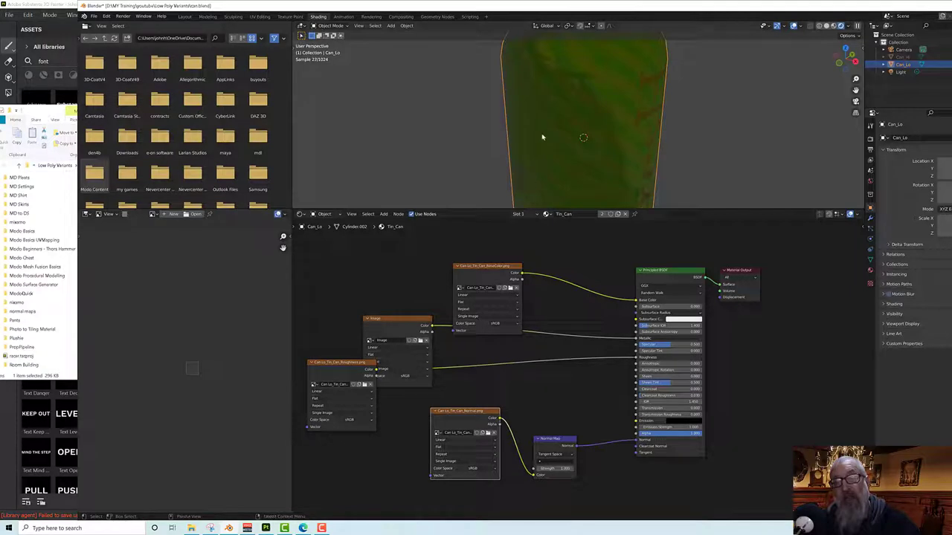
scroll(572, 140, "down", 5)
middle_click_drag(541, 119, 488, 108)
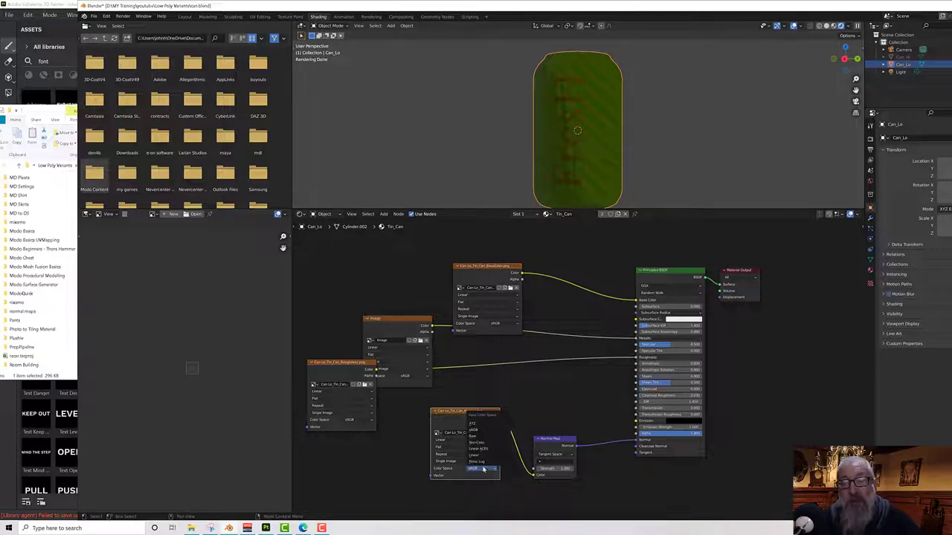
left_click(479, 443)
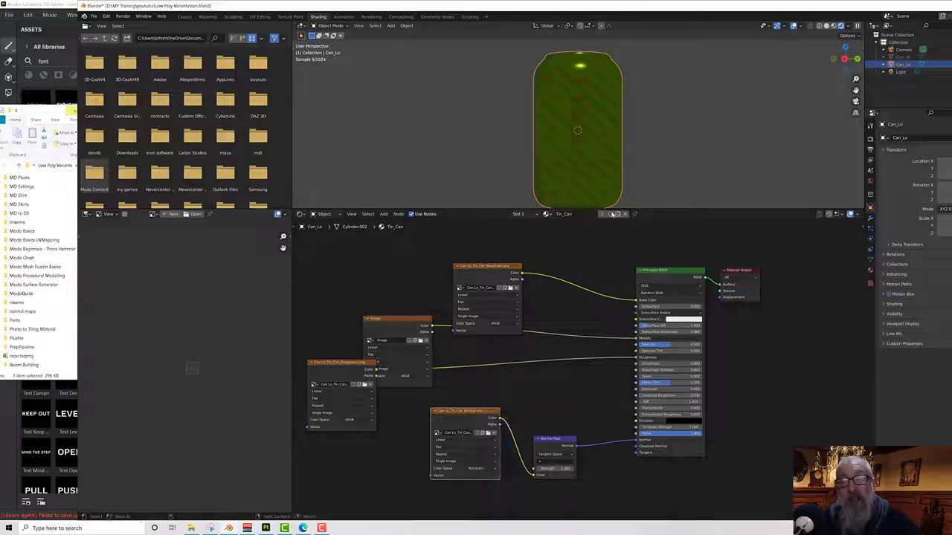
- Inspect the textured can from above and from the side, along with the Principled BSDF's inputs and the exported texture files
middle_click_drag(647, 131, 615, 169)
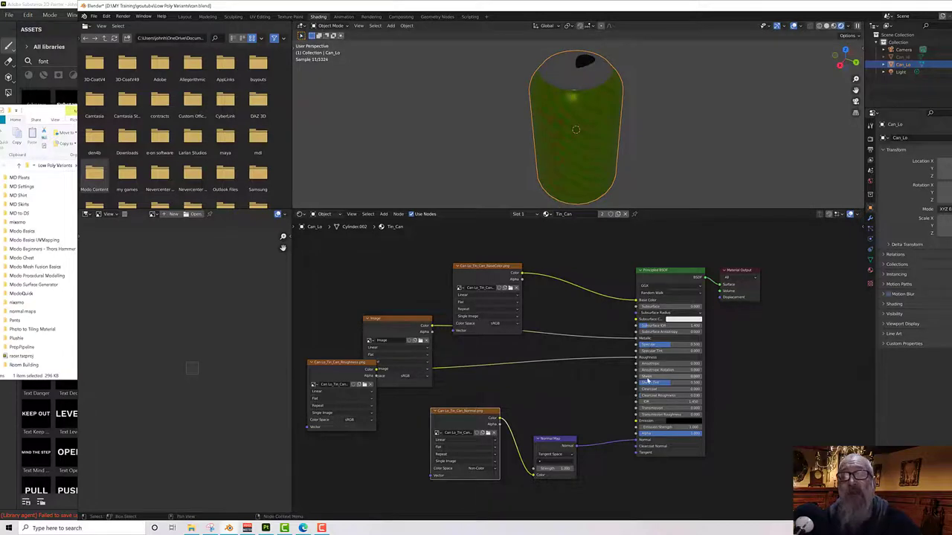
scroll(647, 378, "up", 4)
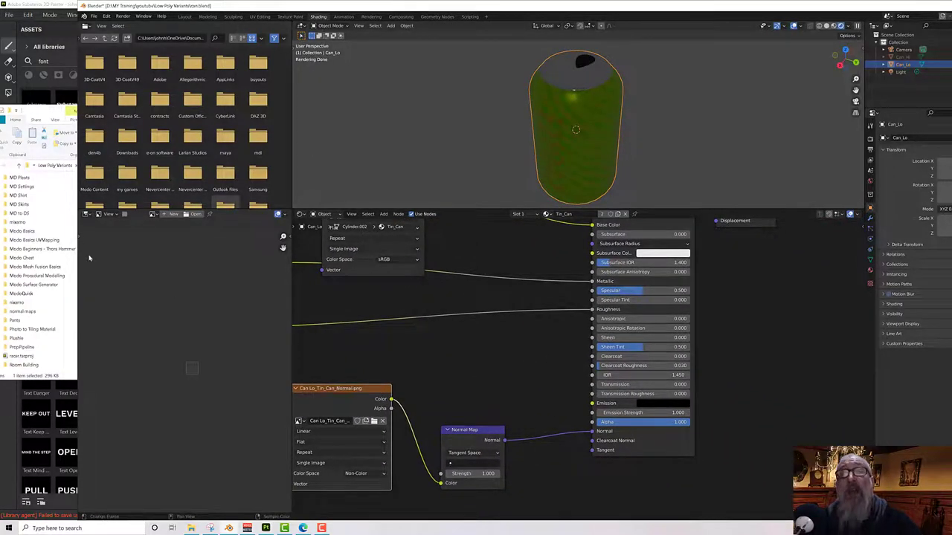
left_click(41, 119)
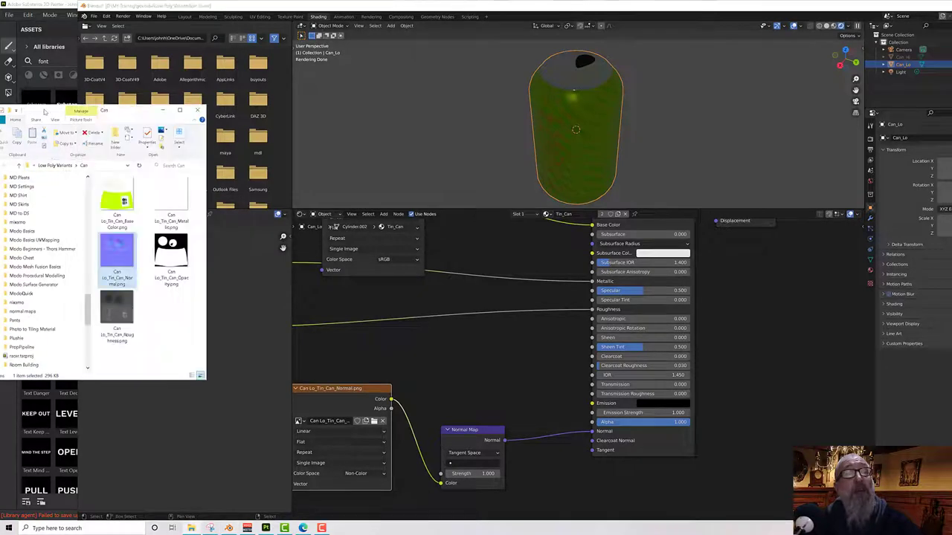
mouse_move(656, 91)
middle_mouse_down()
mouse_move(645, 125)
mouse_move(600, 89)
mouse_move(591, 96)
mouse_move(592, 75)
mouse_move(697, 81)
mouse_move(734, 53)
mouse_move(690, 88)
middle_mouse_up()
scroll(591, 71, "up", 4)
scroll(591, 71, "down", 6)
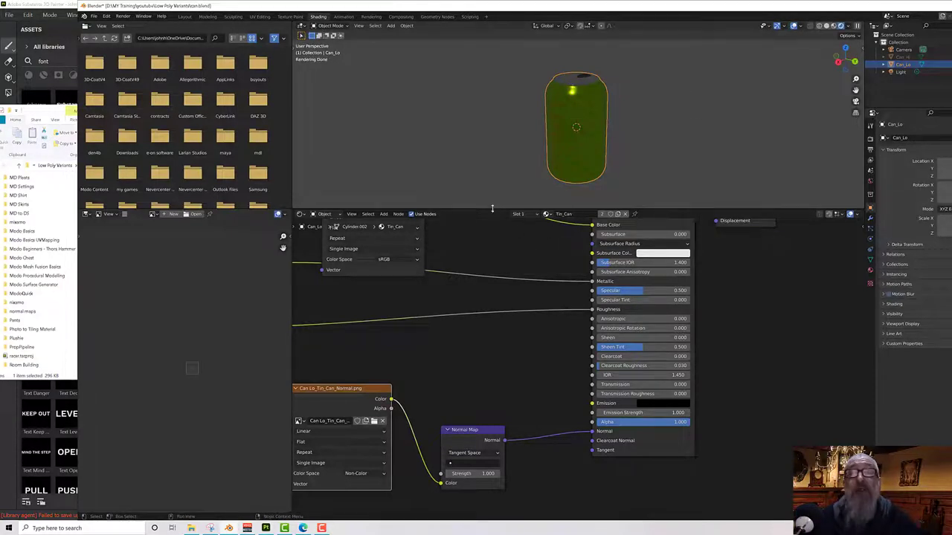
- Enlarge the 3D viewport and switch it to Material Preview shading to view the can under environment lighting
left_click_drag(491, 209, 491, 336)
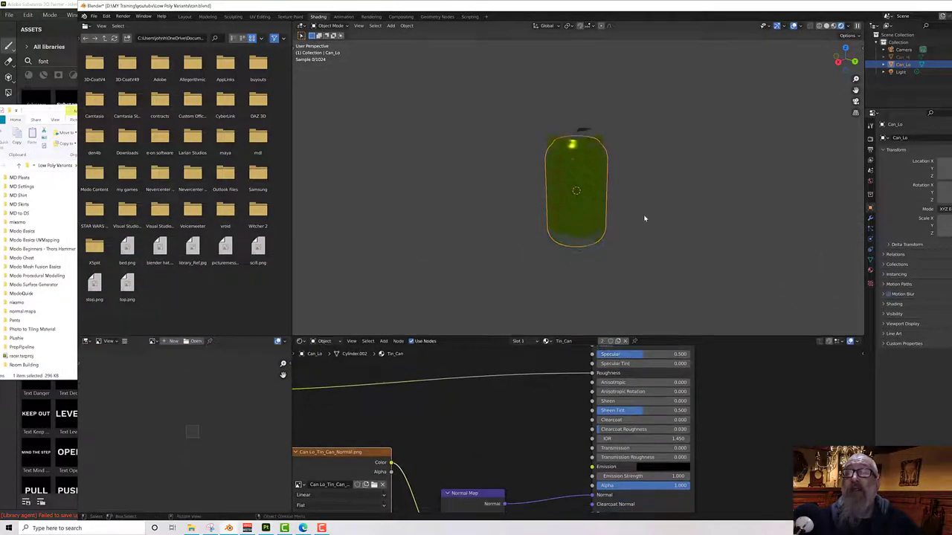
scroll(646, 216, "up", 2)
middle_click_drag(647, 215, 671, 208)
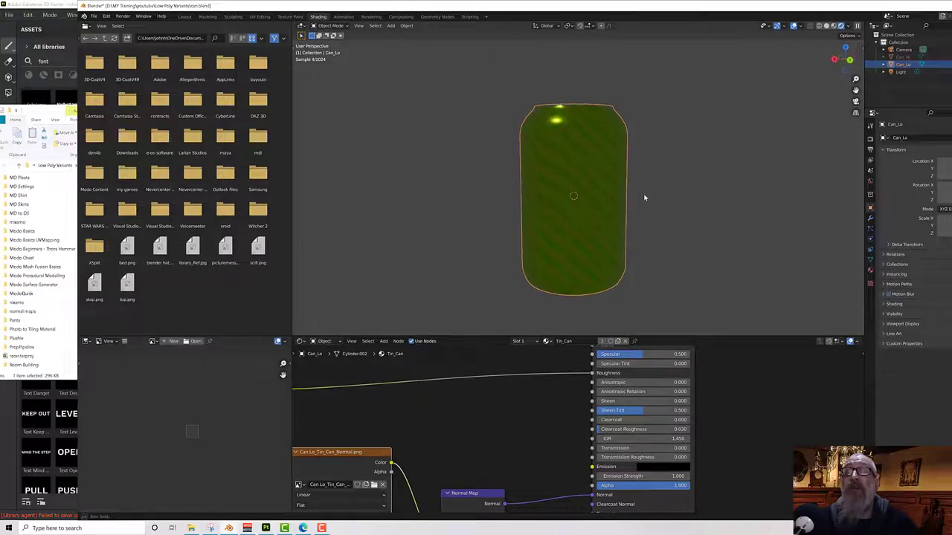
left_click(836, 26)
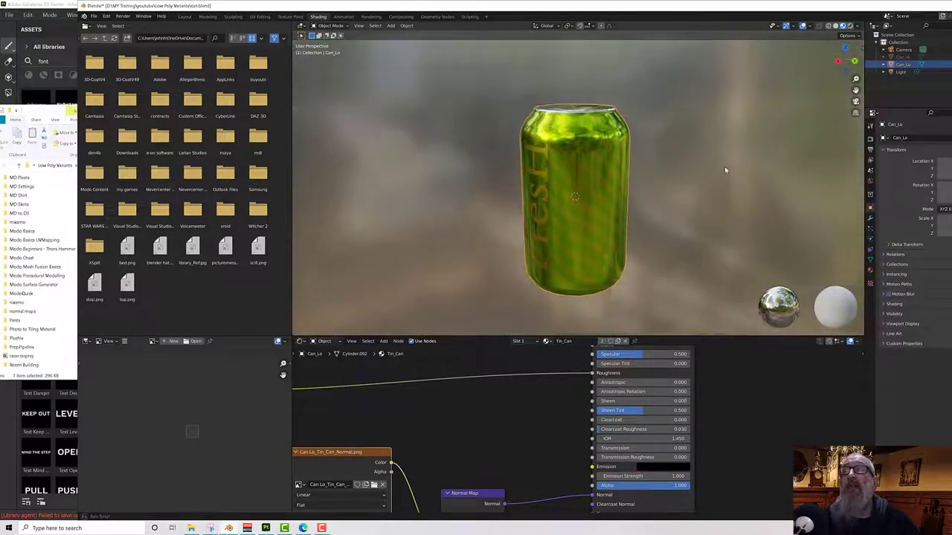
mouse_move(725, 170)
middle_mouse_down()
mouse_move(739, 148)
mouse_move(765, 149)
mouse_move(853, 172)
mouse_move(825, 204)
mouse_move(801, 215)
mouse_move(752, 176)
mouse_move(754, 147)
mouse_move(735, 129)
mouse_move(705, 134)
mouse_move(726, 180)
mouse_move(777, 196)
mouse_move(780, 211)
mouse_move(770, 155)
mouse_move(650, 155)
mouse_move(606, 100)
mouse_move(575, 153)
mouse_move(472, 164)
mouse_move(584, 165)
mouse_move(498, 178)
mouse_move(711, 199)
mouse_move(714, 178)
middle_mouse_up()
scroll(595, 183, "up", 2)
scroll(593, 176, "down", 1)
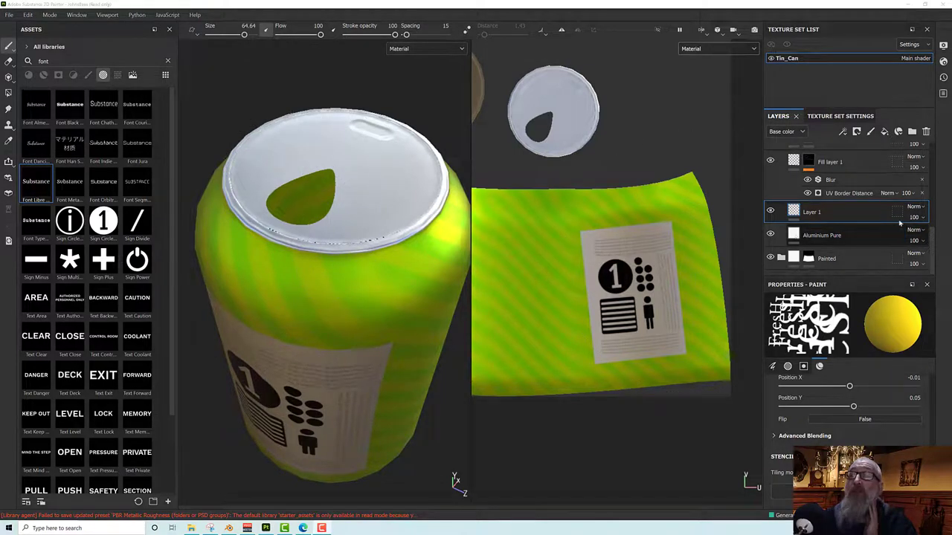
- Switch to Substance 3D Painter and delete Folder 1 with its Fill layer 4 from the Tin_Can layer stack
scroll(929, 156, "up", 5)
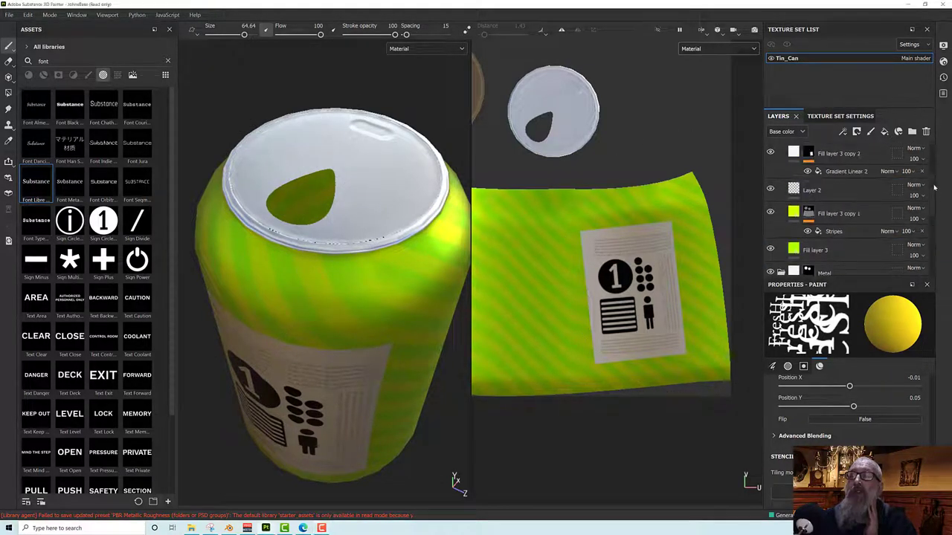
left_click(855, 157)
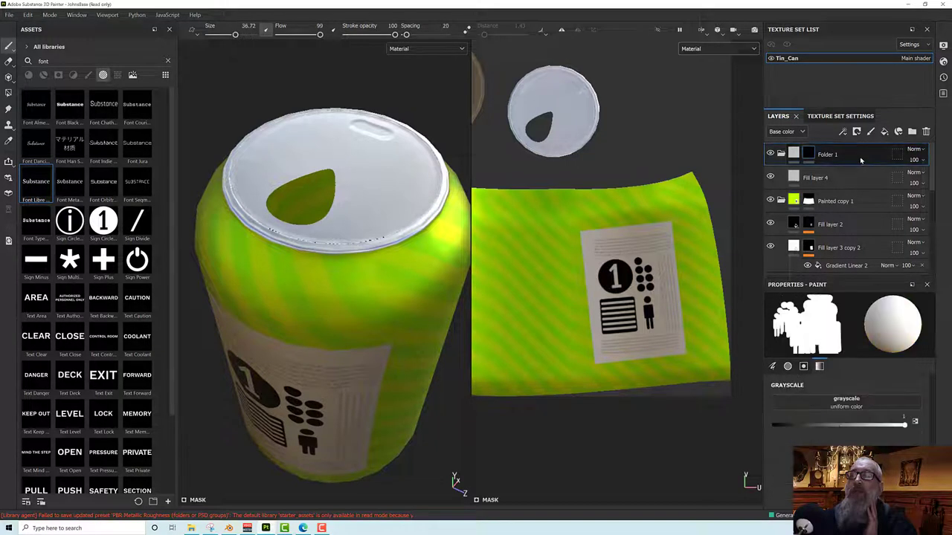
left_click(926, 131)
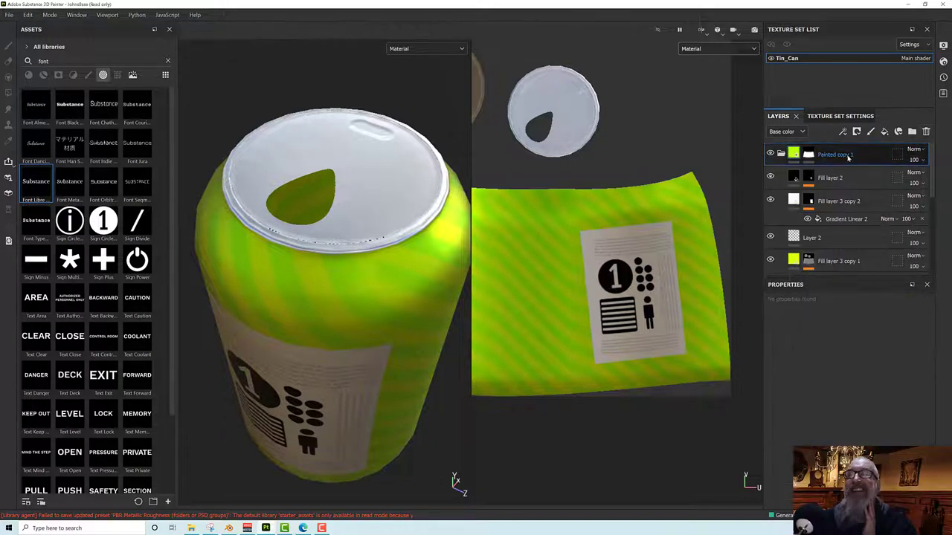
- Create a new empty folder above the Painted copy 1 folder and give it a black mask
left_click(912, 132)
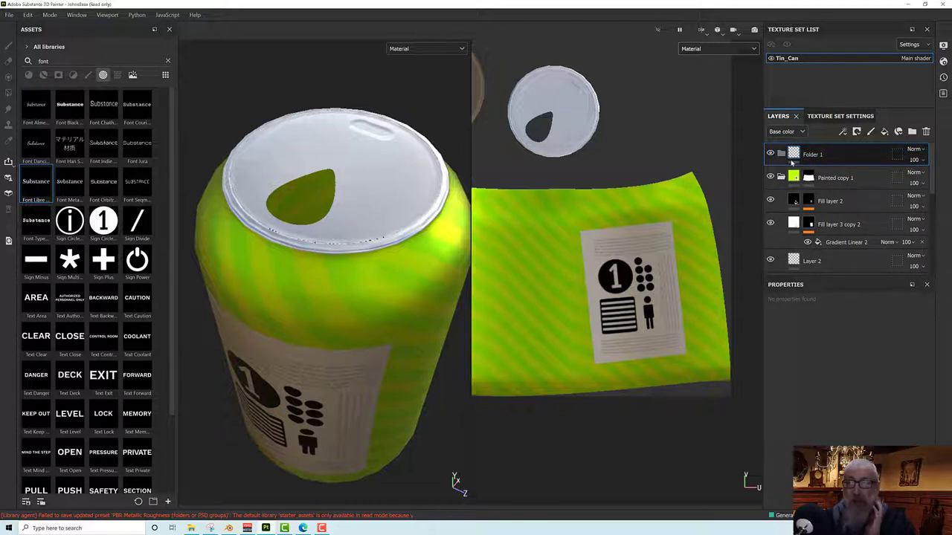
right_click(811, 154)
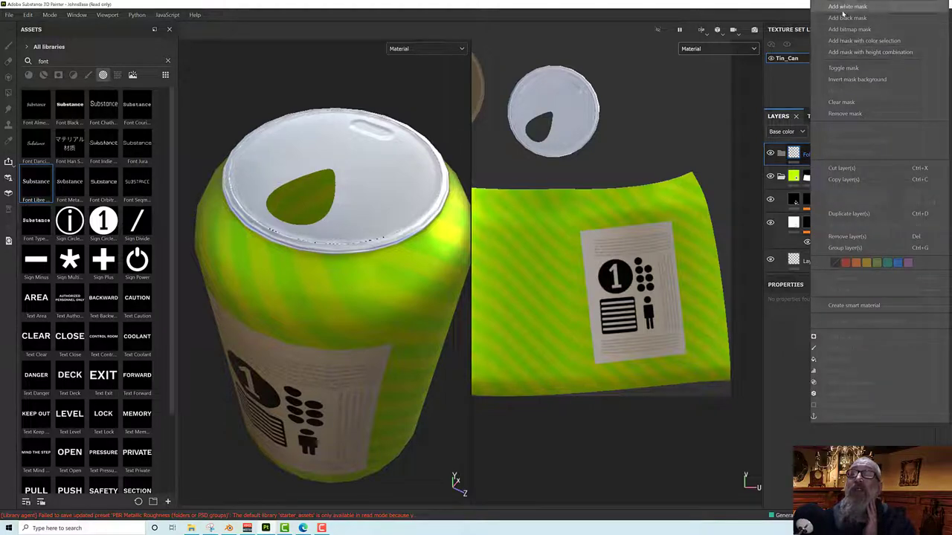
left_click(846, 18)
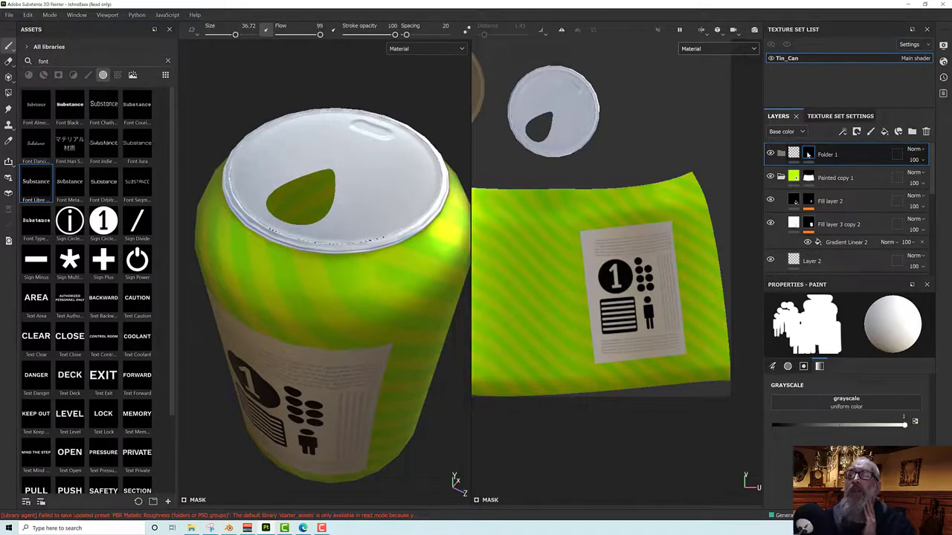
- Collapse the Painted copy 1 folder and Fill layer 1's effects, and select Layer 1 inside the Metal folder
right_click(808, 154)
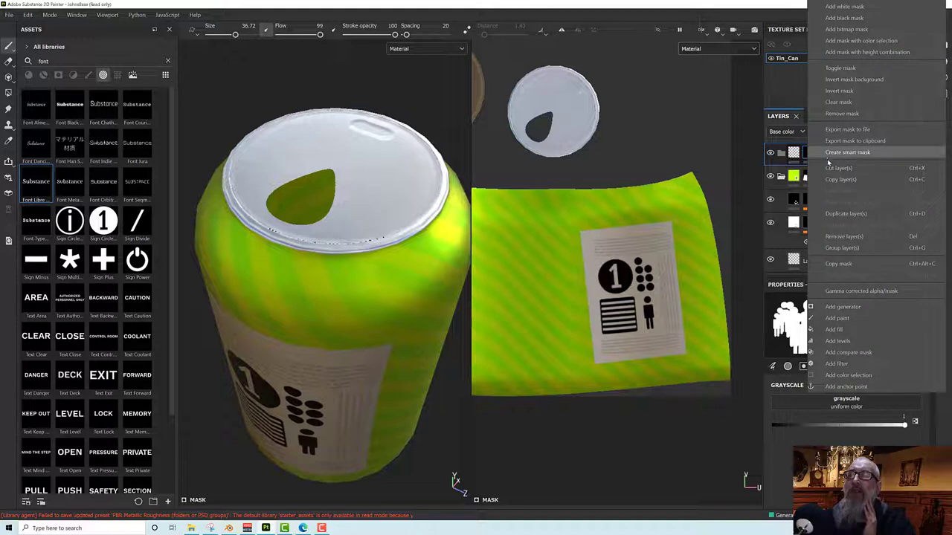
left_click(760, 238)
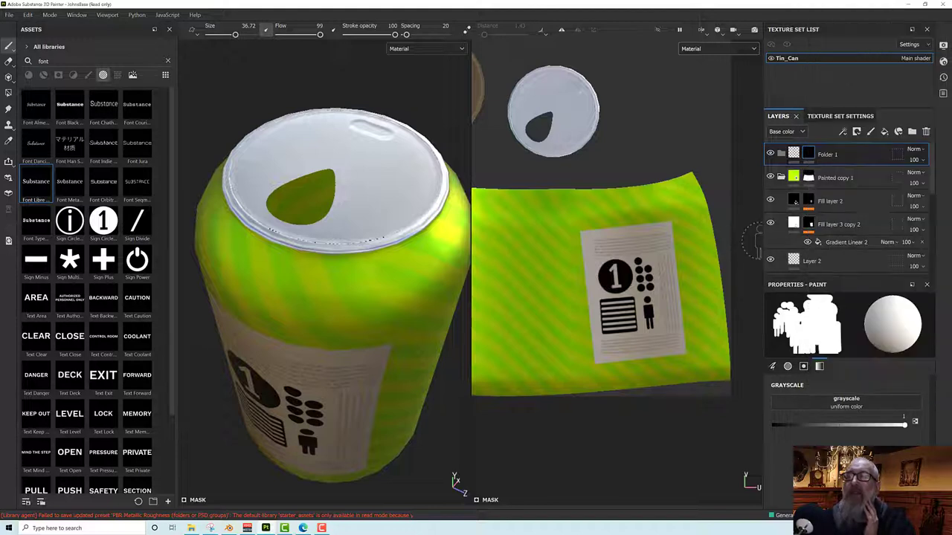
scroll(808, 260, "down", 1)
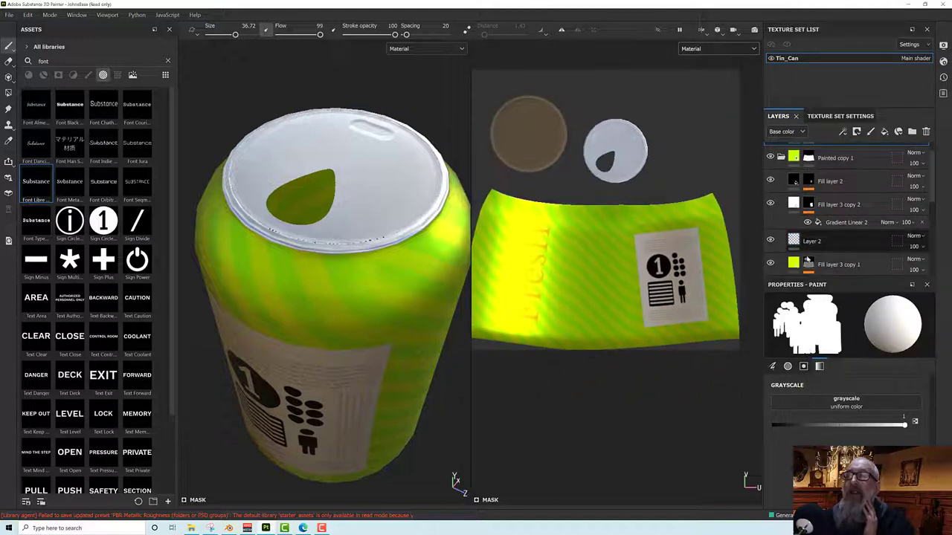
left_click(779, 157)
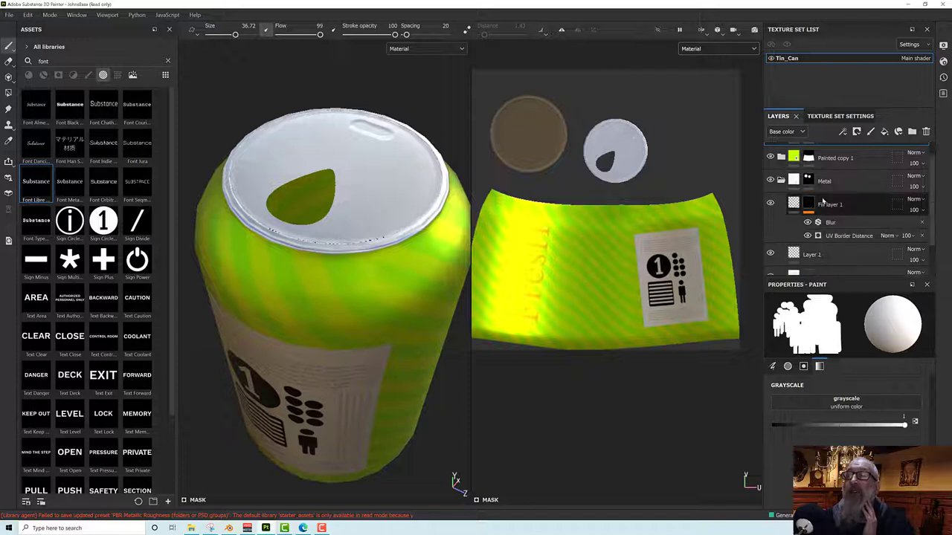
left_click(793, 204)
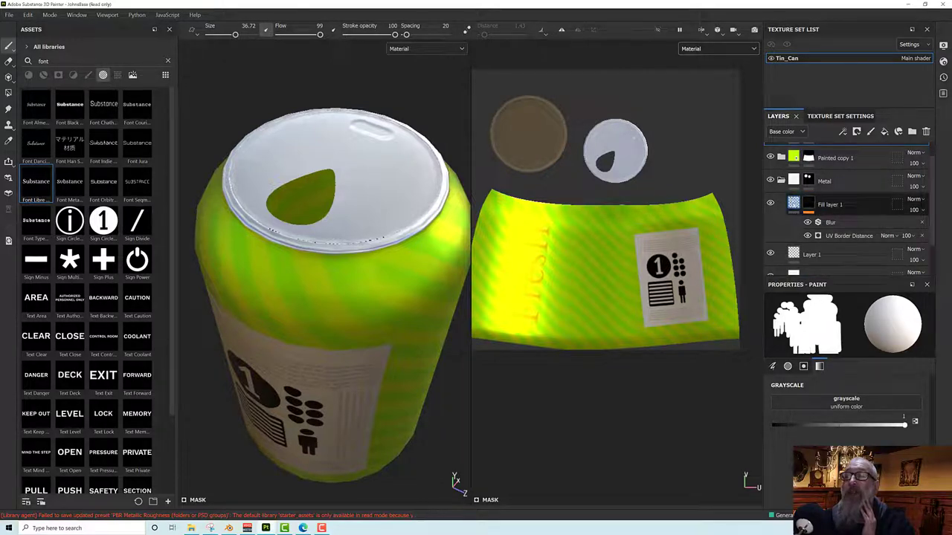
left_click(793, 203)
left_click(783, 229)
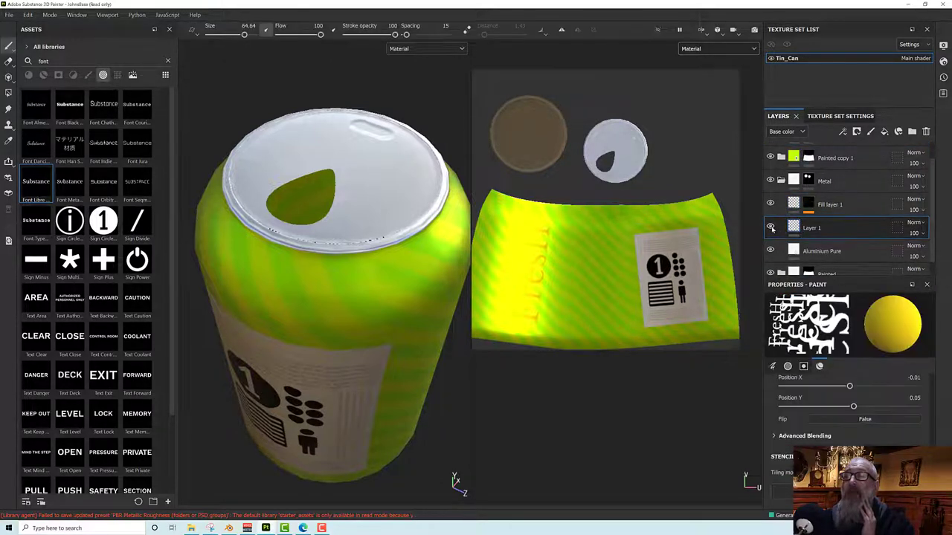
- Toggle Layer 1's visibility to check its contribution to the can, and add an anchor point to Layer 1
left_click(770, 227)
left_click(770, 228)
left_click(771, 228)
left_click(770, 227)
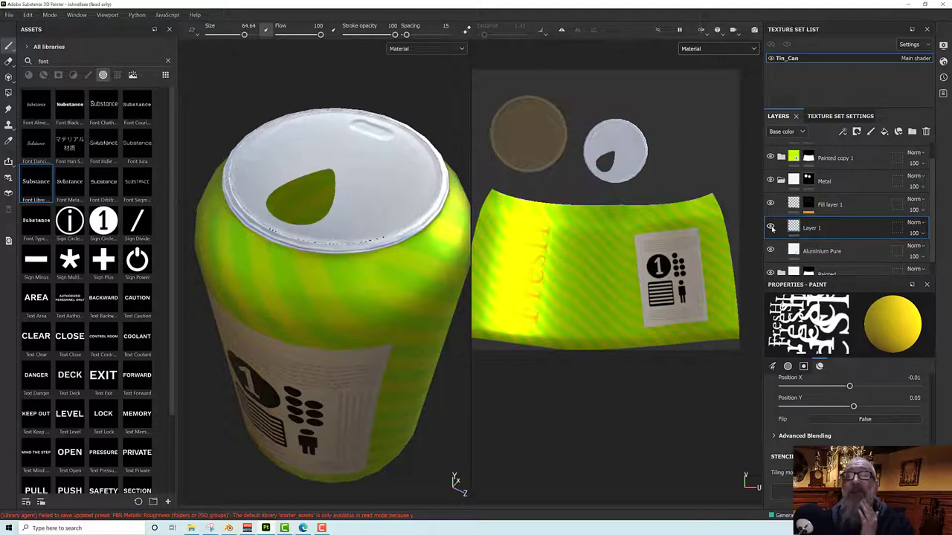
right_click(821, 232)
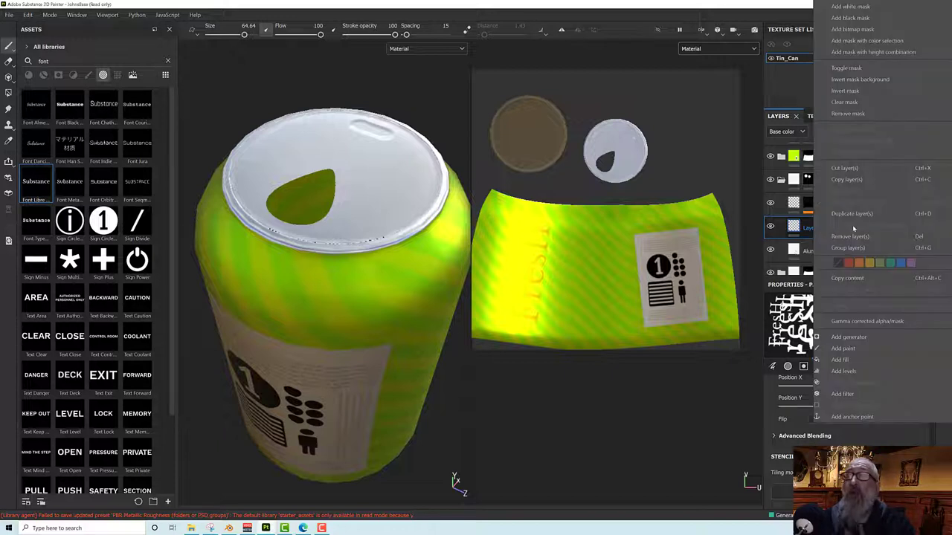
left_click(861, 417)
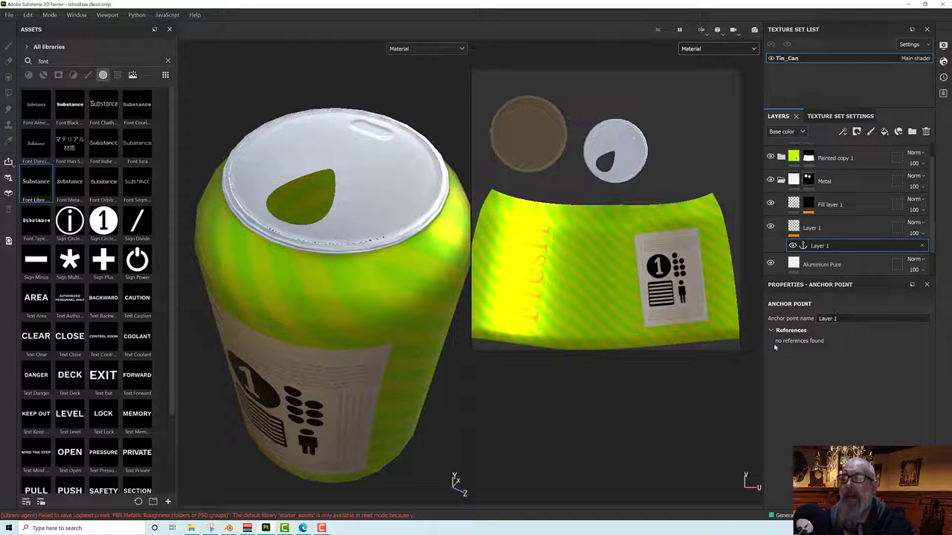
- Add a fill effect to the black mask of Folder 1 at the head of the layer stack
left_click(912, 131)
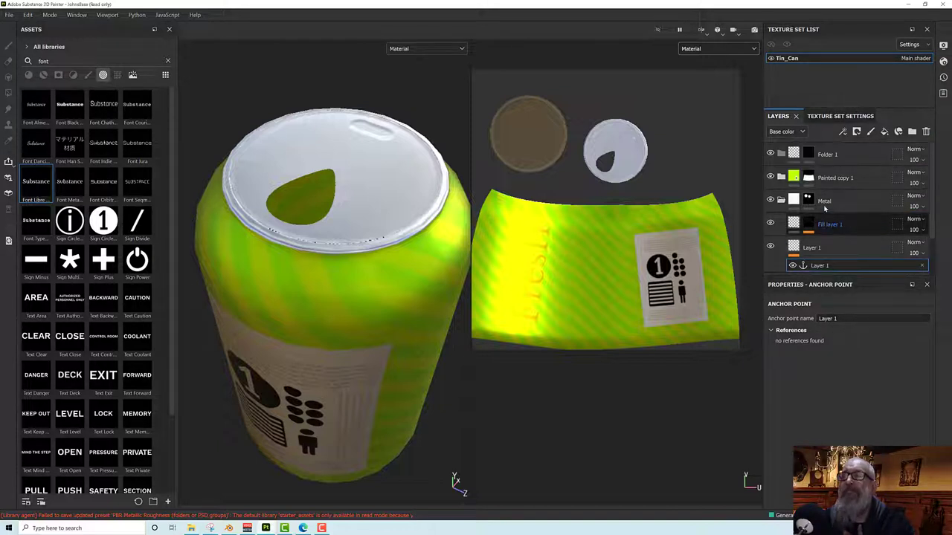
left_click(808, 154)
right_click(809, 157)
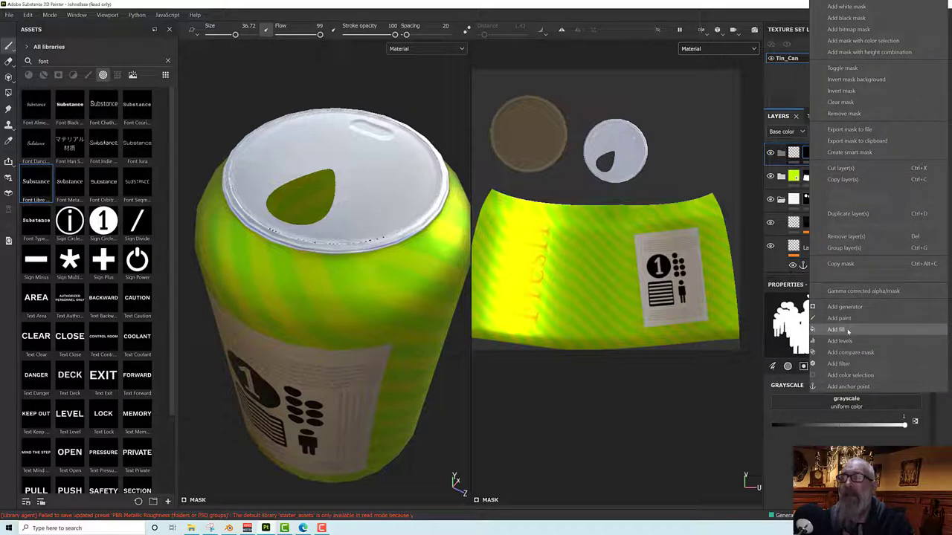
left_click(847, 332)
right_click(823, 174)
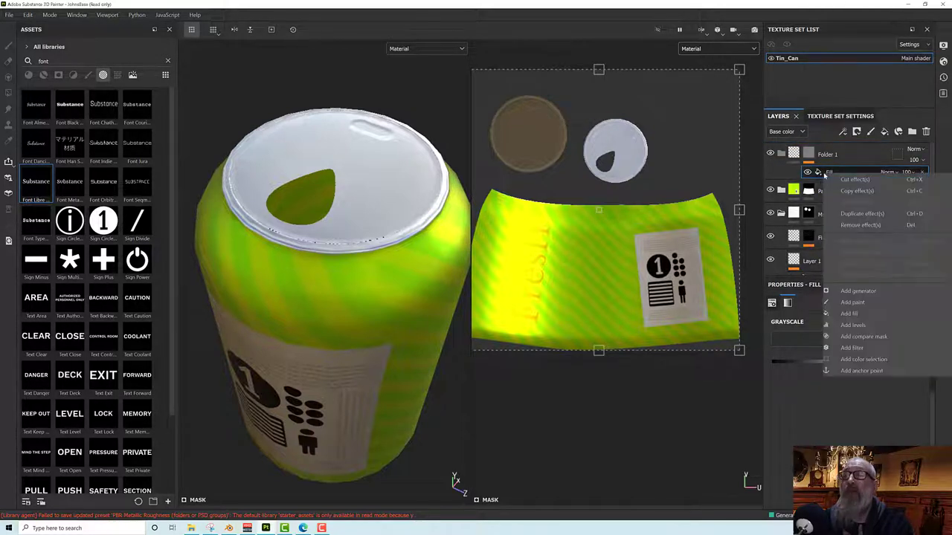
left_click(766, 347)
- Use the Layer 1 anchor point as the mask fill's grayscale source, set its referenced channel to Opacity, and expand its Levels
left_click(822, 336)
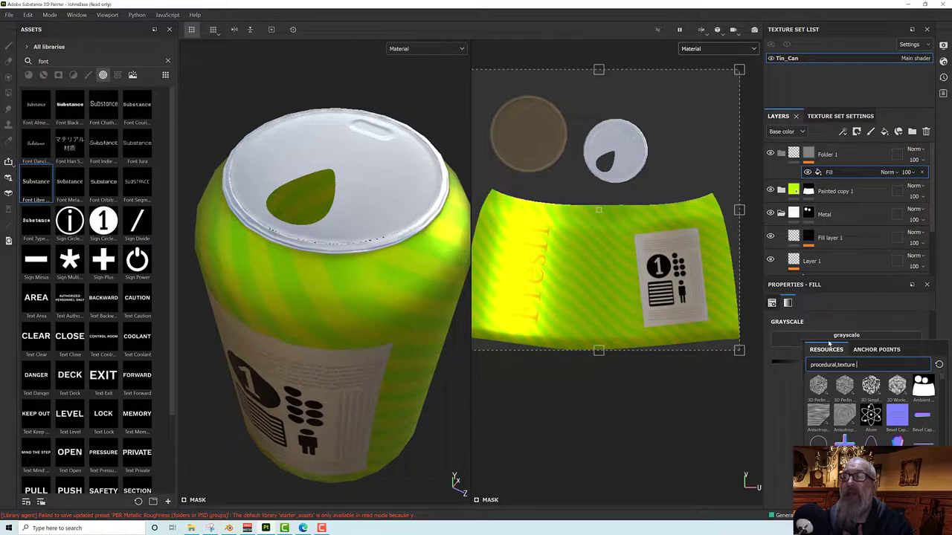
left_click(863, 352)
left_click(826, 367)
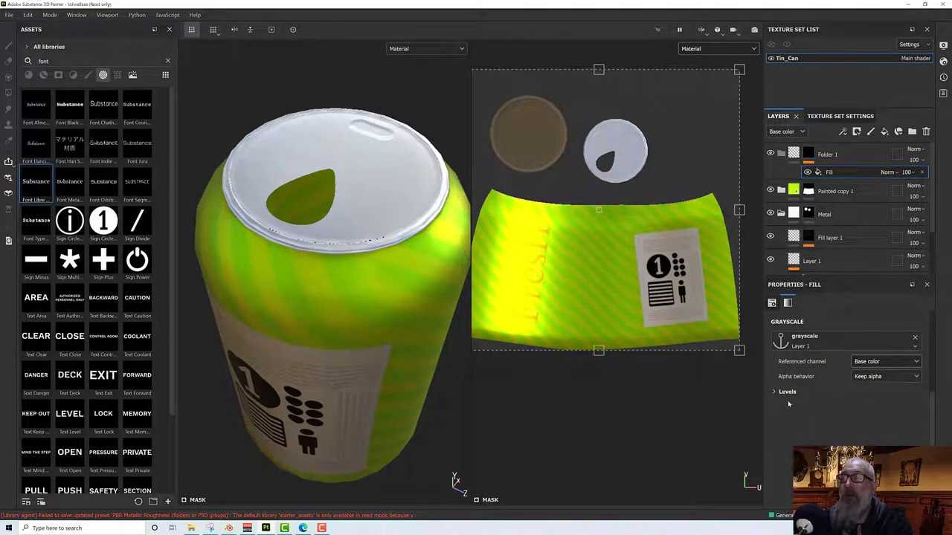
left_click(877, 362)
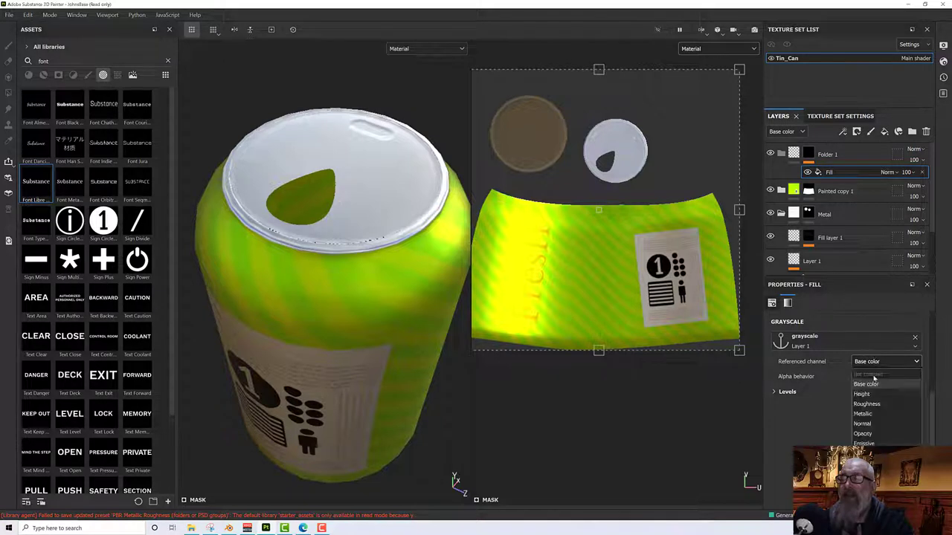
left_click(864, 434)
left_click(774, 392)
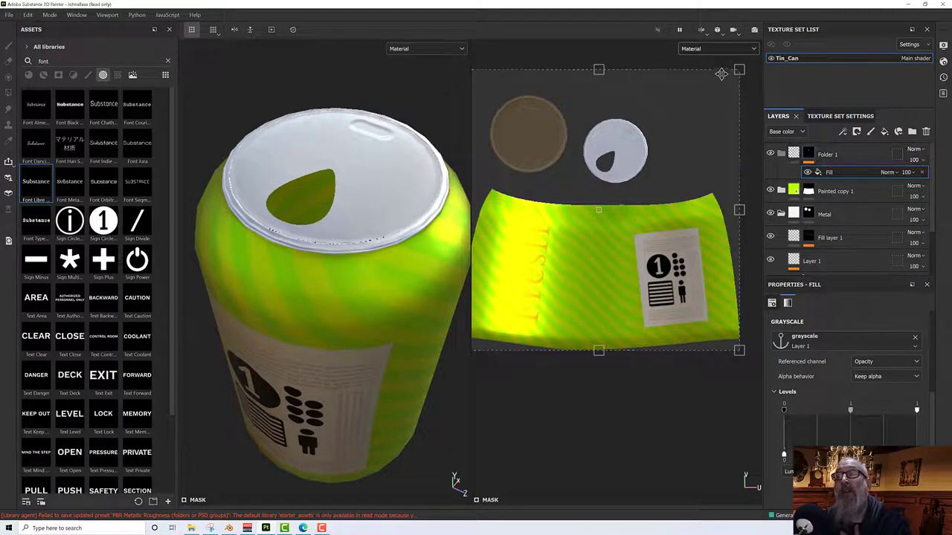
- Display the Mask channel in both viewports and examine how the fill's Levels affect Folder 1's mask
left_click(708, 52)
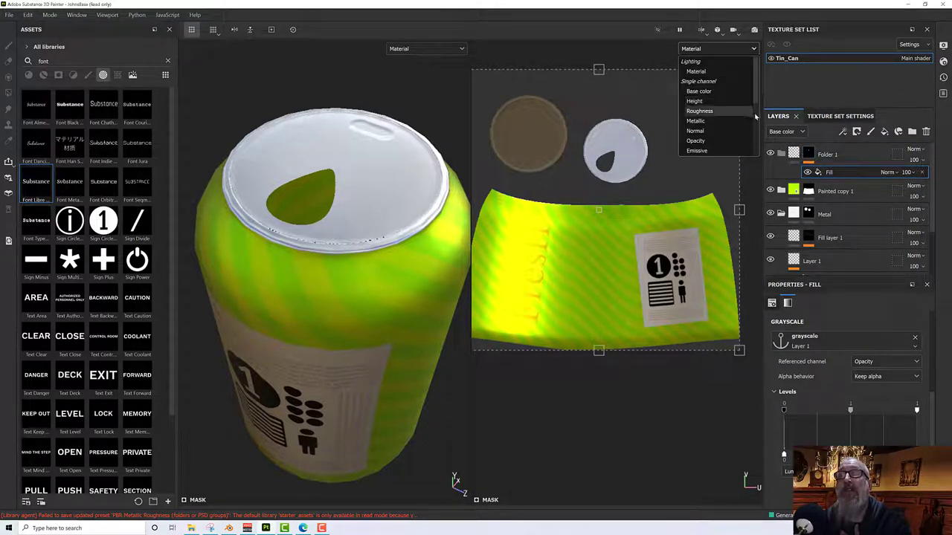
scroll(755, 117, "down", 5)
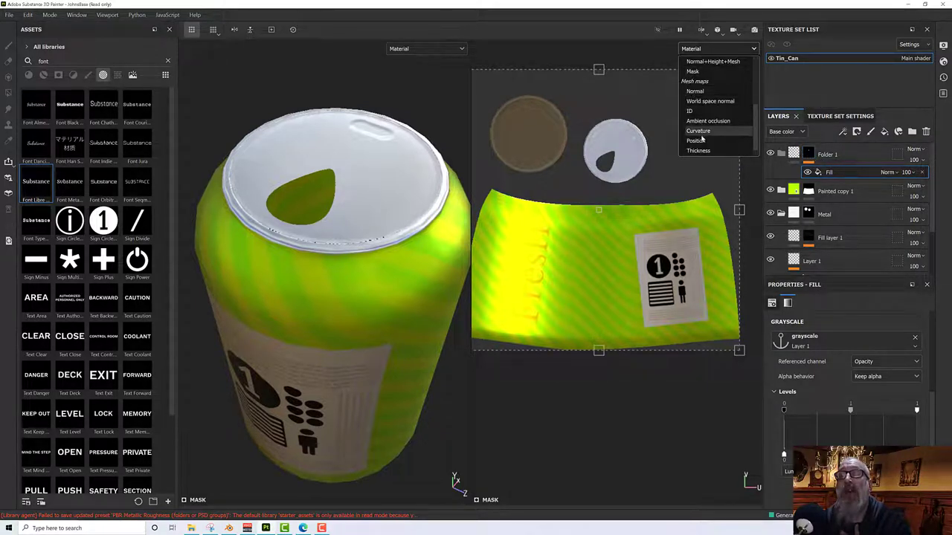
scroll(703, 132, "down", 1)
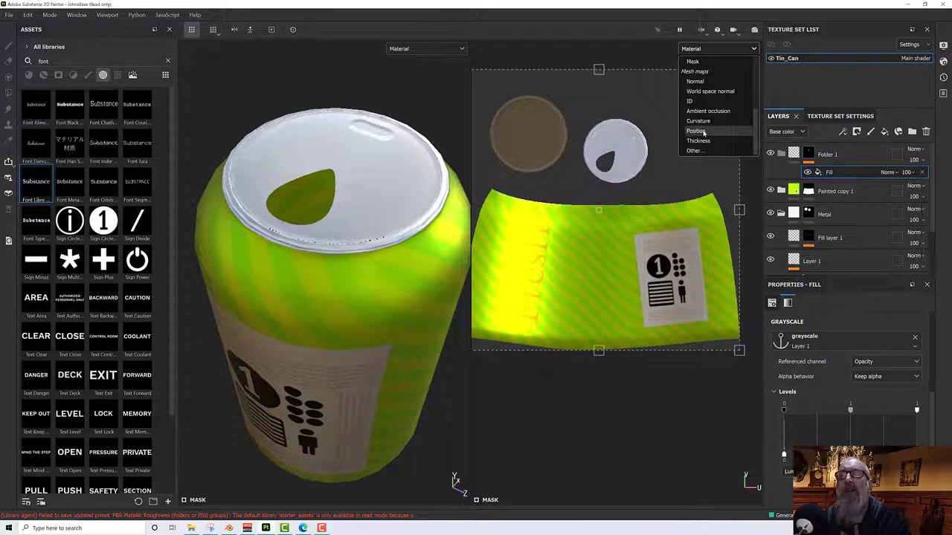
scroll(703, 132, "up", 3)
left_click(696, 84)
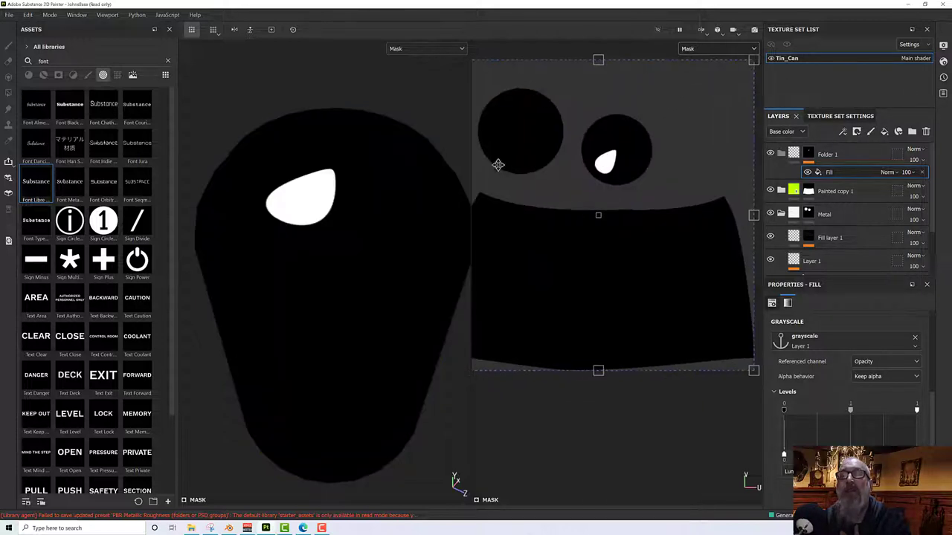
scroll(605, 156, "up", 2)
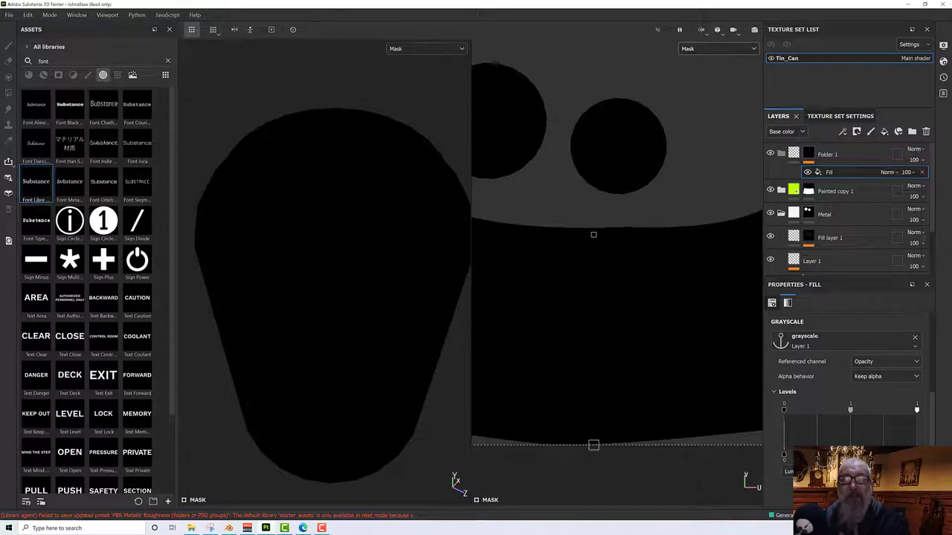
left_click(785, 459)
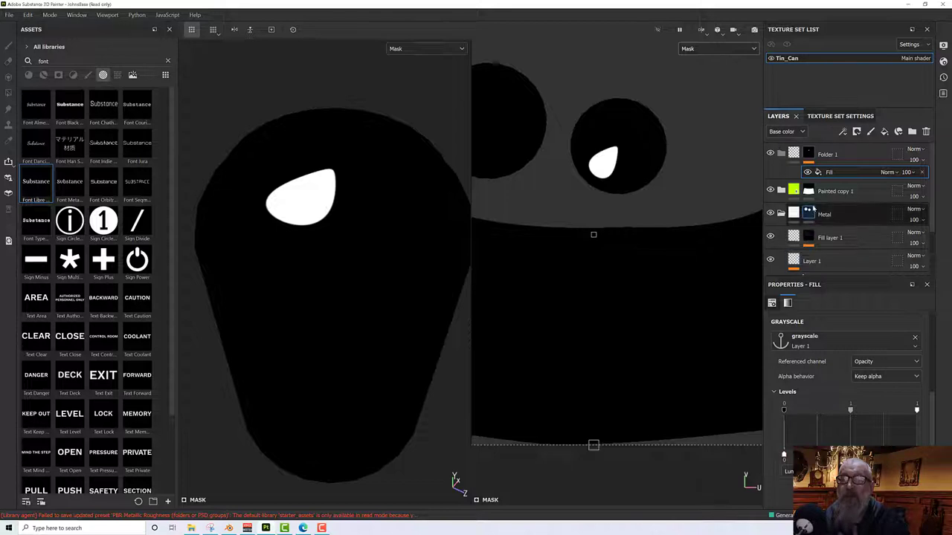
- Add an Invert filter above the fill in Folder 1's mask
right_click(826, 173)
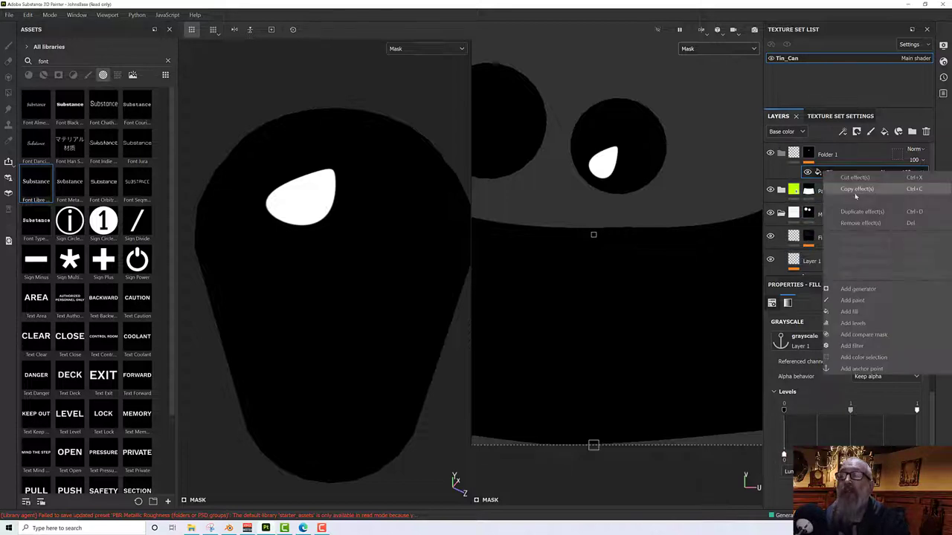
left_click(851, 346)
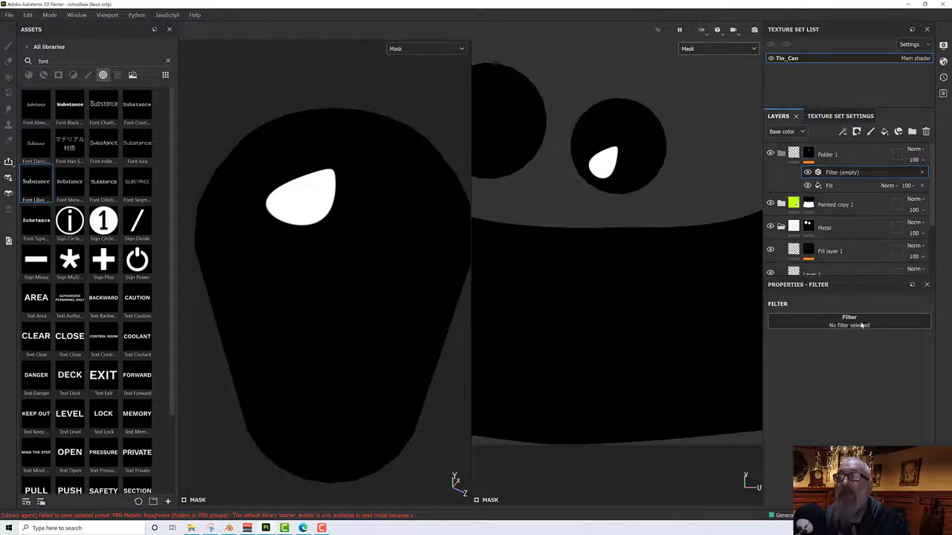
left_click(861, 325)
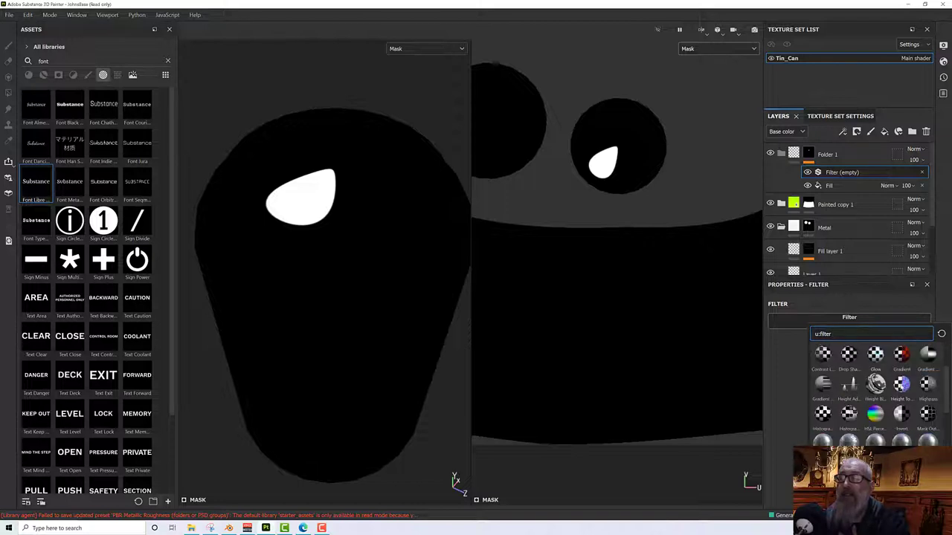
left_click(903, 414)
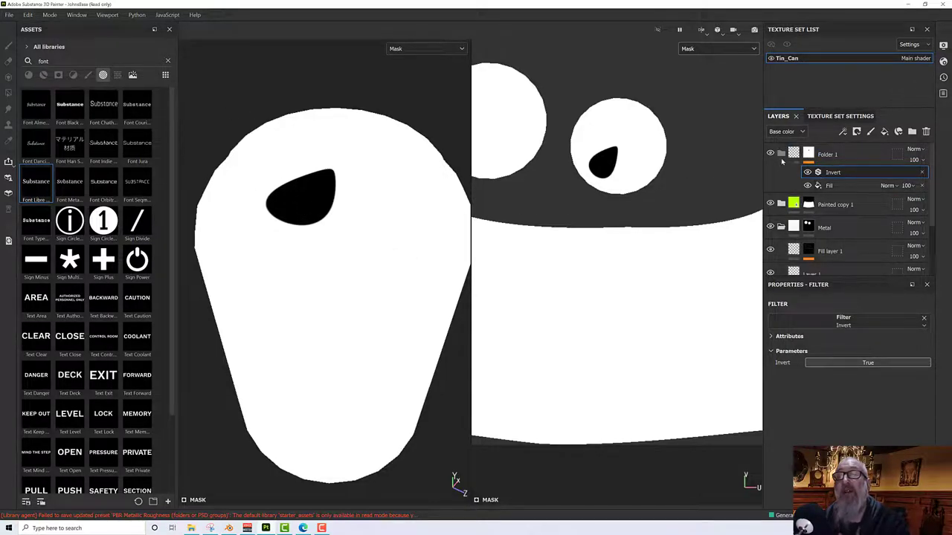
- Select Folder 1's content and add a new fill layer inside the folder
left_click(782, 154)
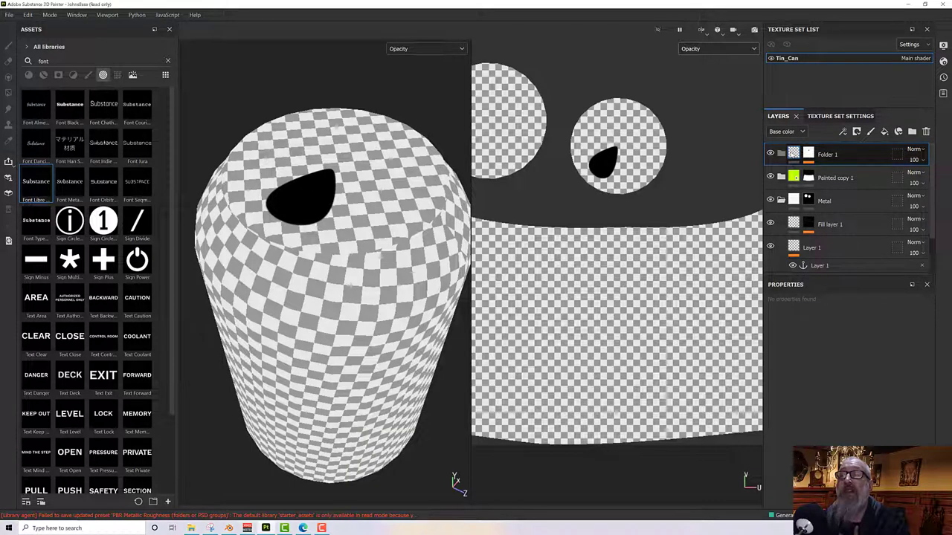
right_click(786, 153)
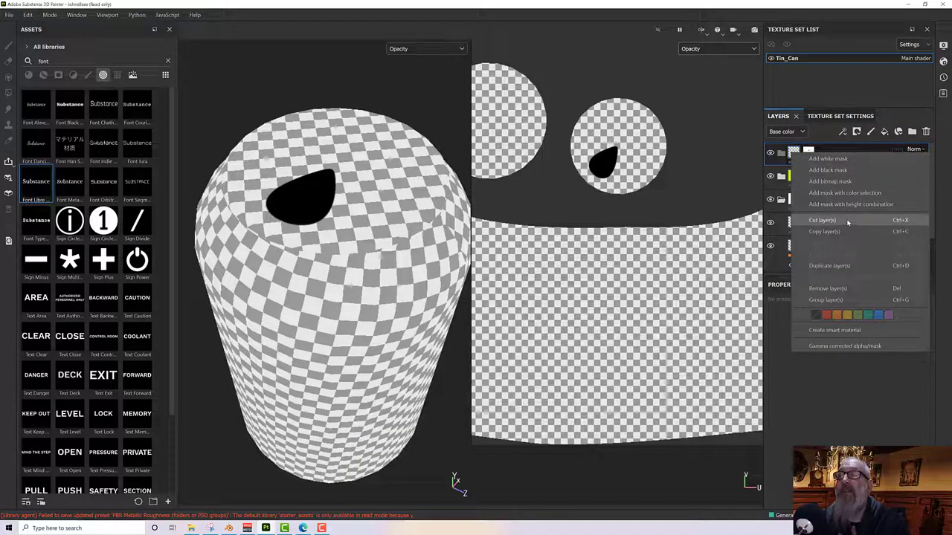
left_click(884, 132)
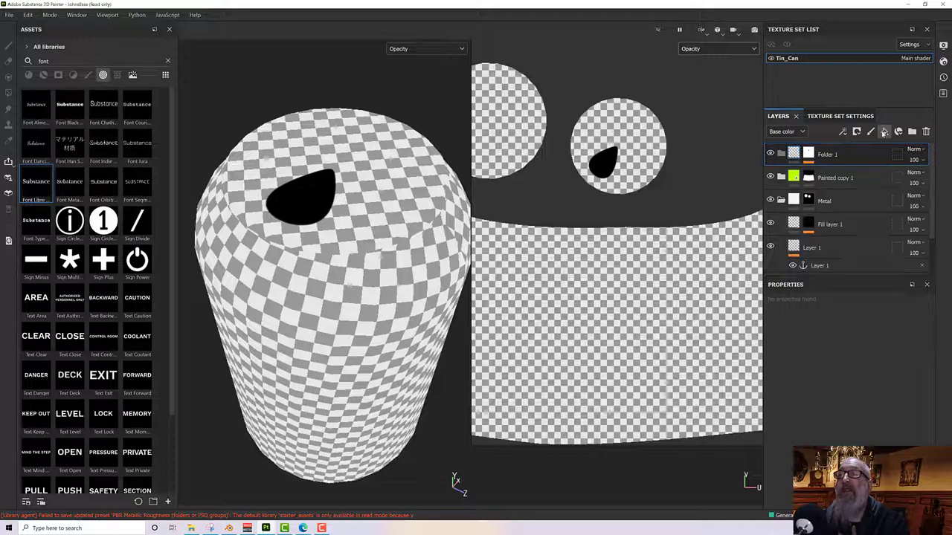
left_click(884, 132)
right_click(813, 183)
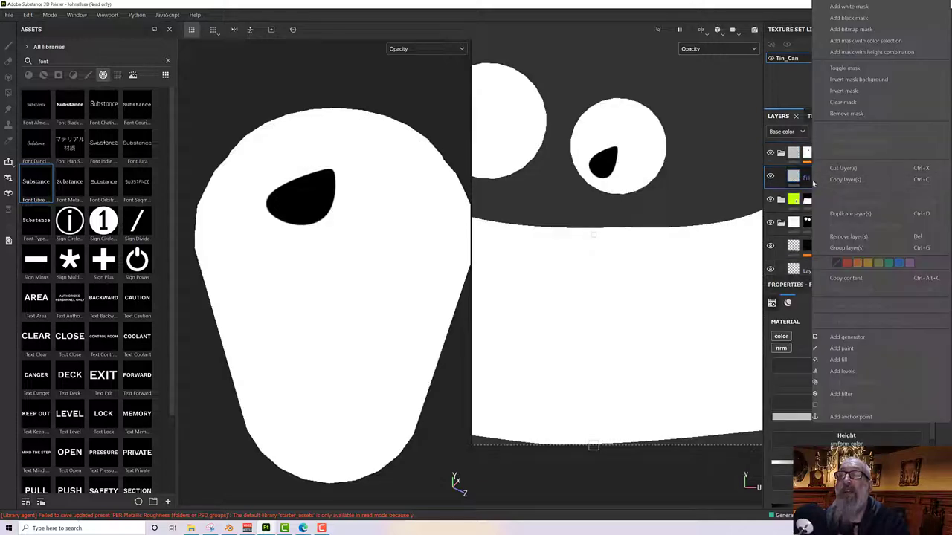
left_click(844, 336)
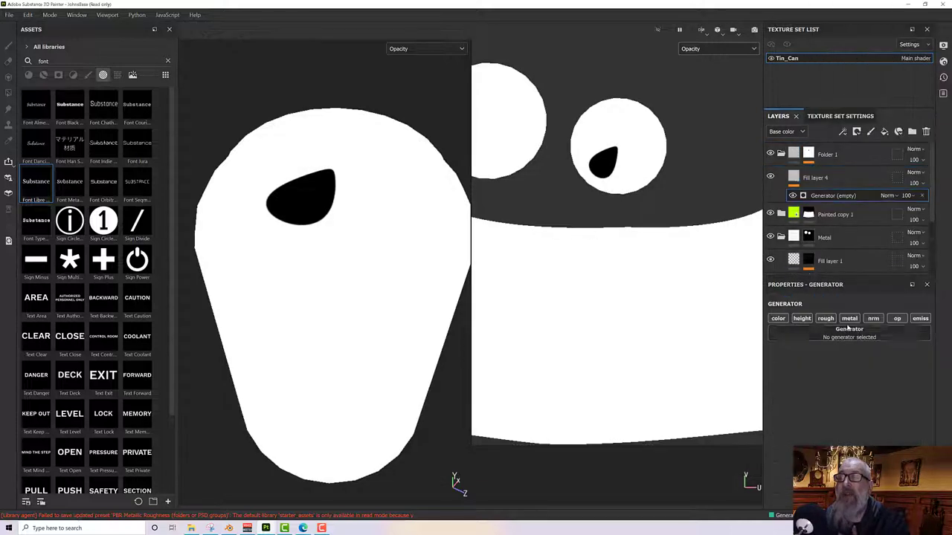
left_click(845, 336)
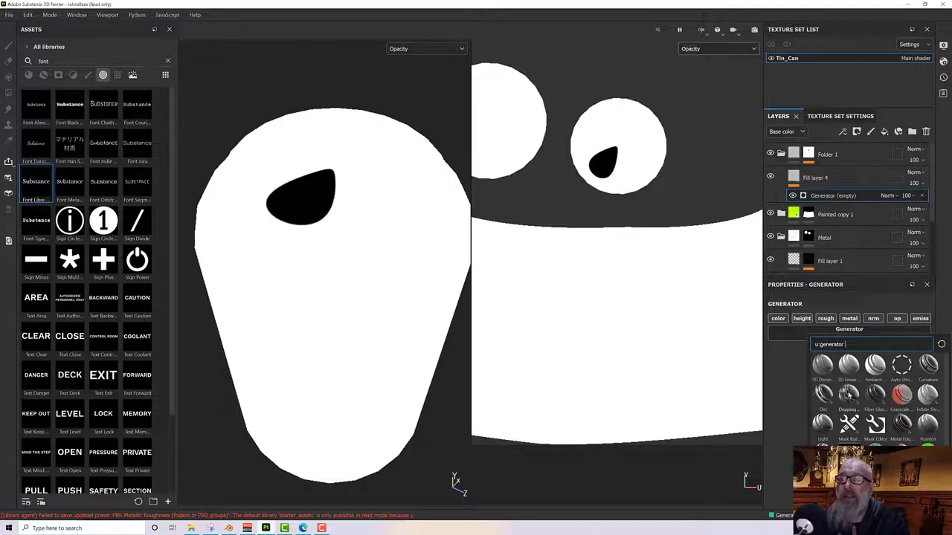
left_click(921, 196)
- Add a black mask to Fill layer 4 and drive it with a Dirt generator
right_click(817, 178)
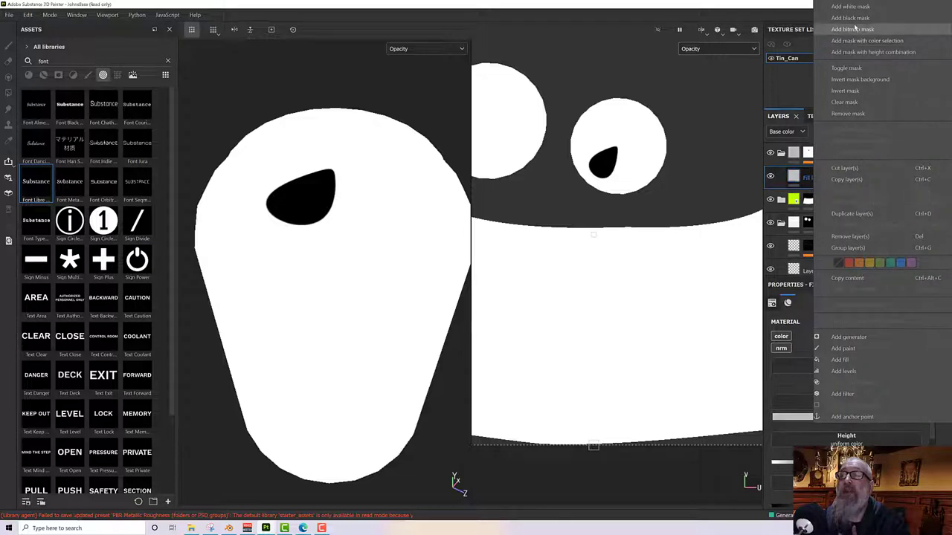
left_click(850, 18)
right_click(809, 178)
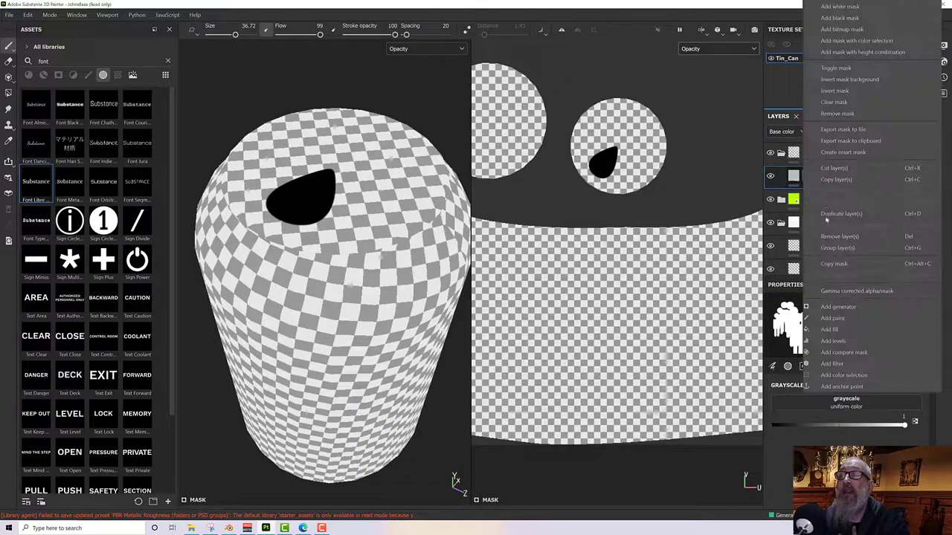
left_click(838, 306)
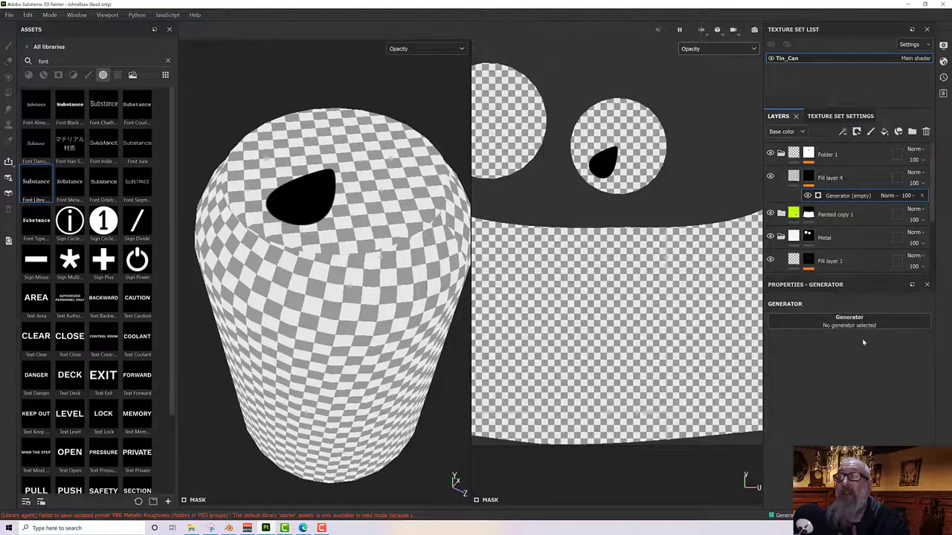
left_click(852, 320)
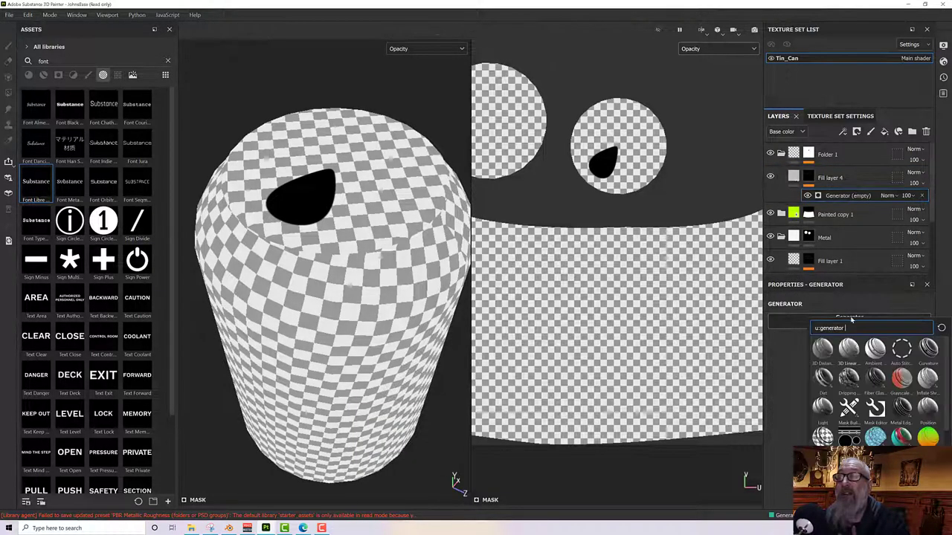
left_click(825, 383)
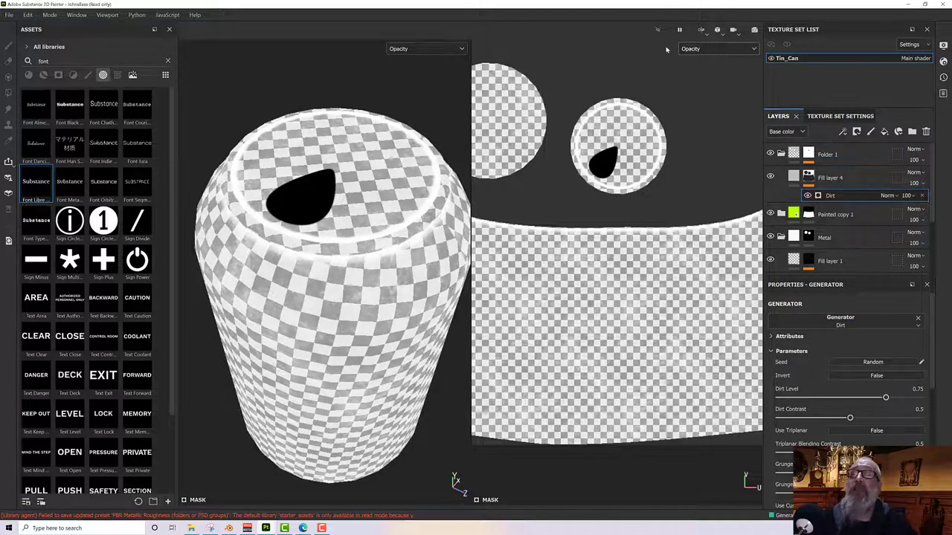
- Display the Material view in both viewports and examine the dirt effect around the can's lid and opening
left_click(689, 49)
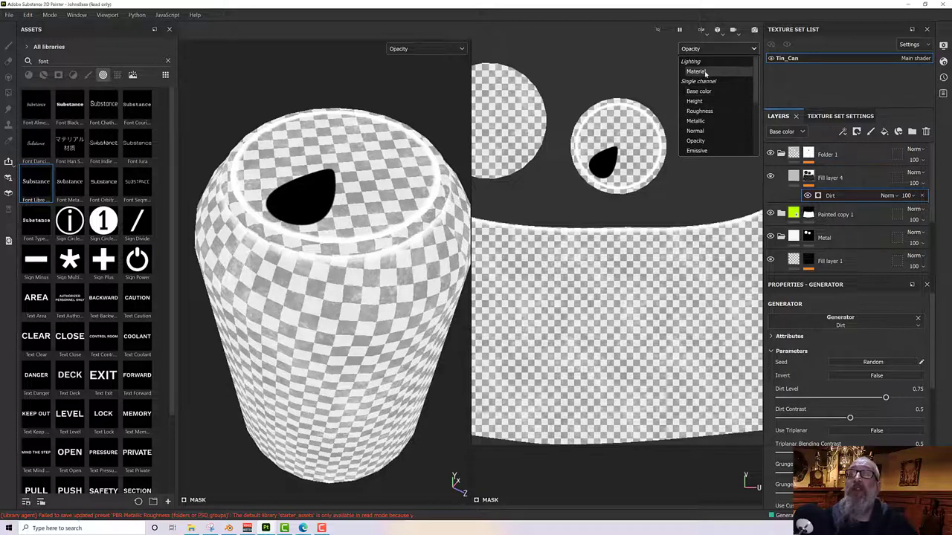
left_click(704, 72)
left_click_drag(416, 282, 395, 259, "alt")
right_click_drag(395, 260, 390, 140, "alt")
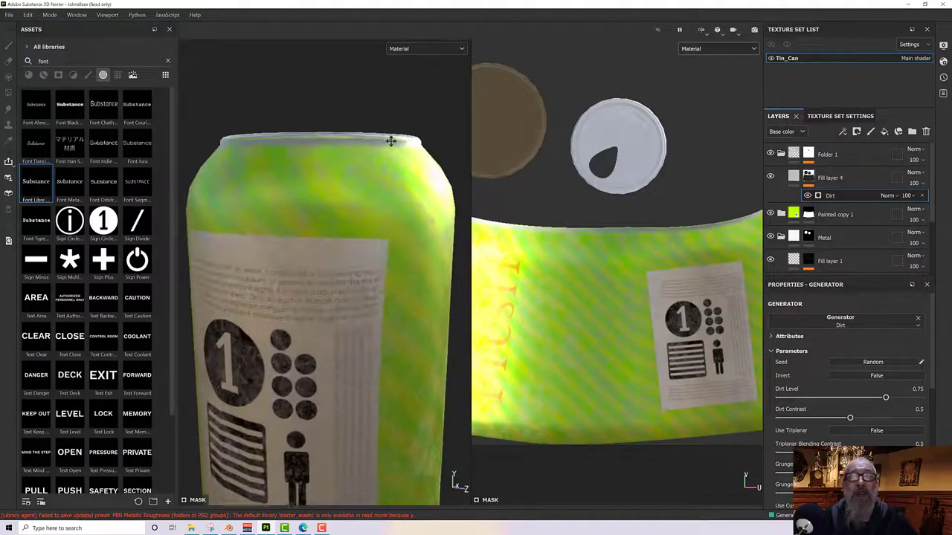
left_click_drag(390, 141, 371, 217, "alt")
scroll(320, 231, "up", 5)
scroll(329, 255, "down", 5)
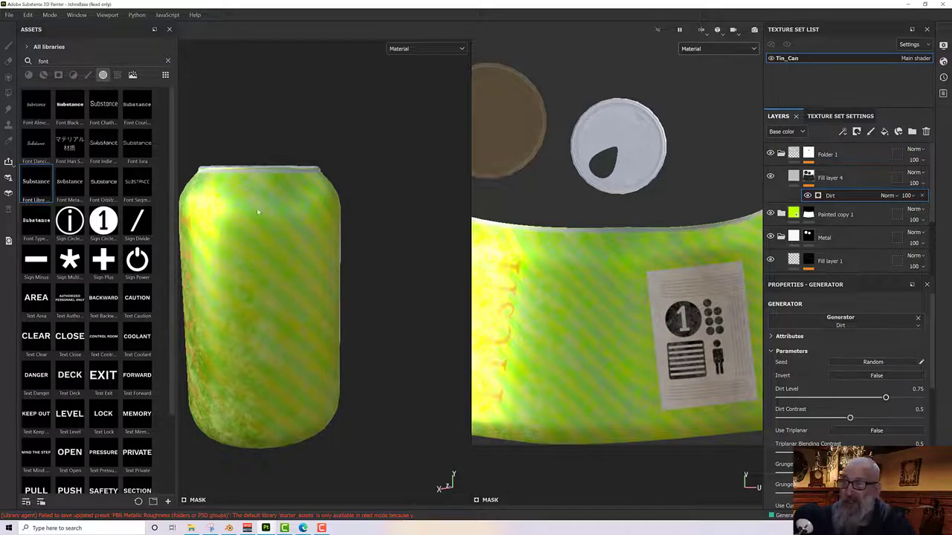
scroll(275, 201, "up", 4)
left_click_drag(278, 199, 454, 325, "alt")
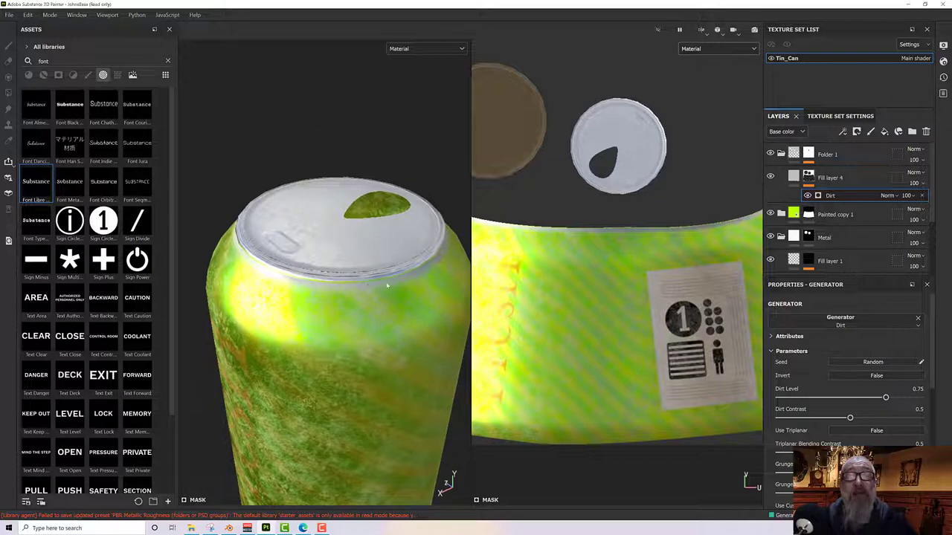
left_click_drag(422, 282, 280, 112, "alt")
scroll(402, 265, "down", 3)
scroll(392, 206, "up", 2)
scroll(392, 202, "up", 2)
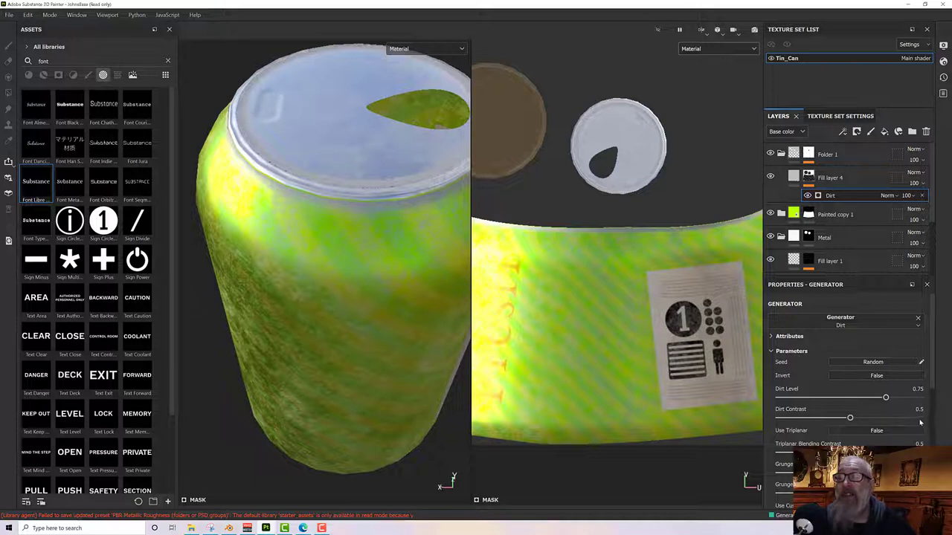
- Use the Layer 1 anchor point as the Dirt generator's Micro Height input and choose its referenced channel
scroll(859, 434, "down", 10)
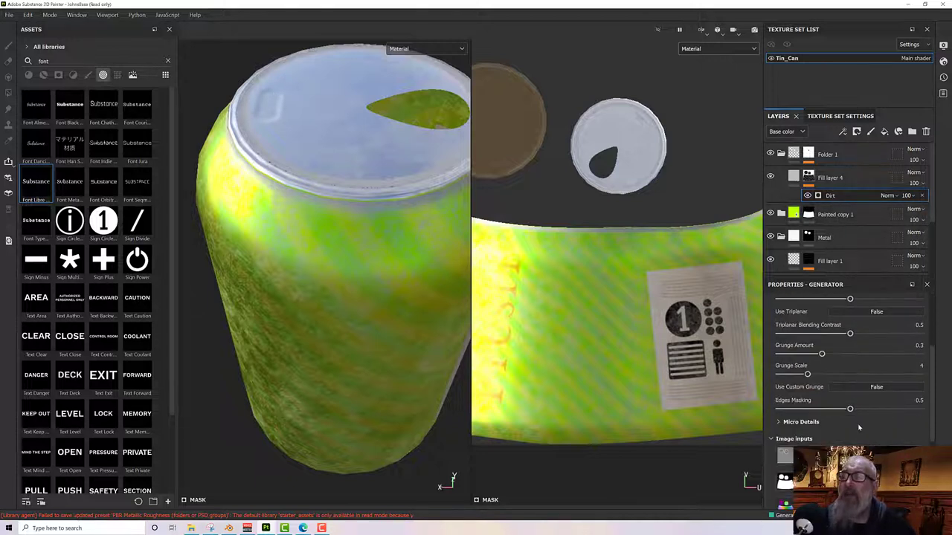
scroll(858, 433, "down", 1)
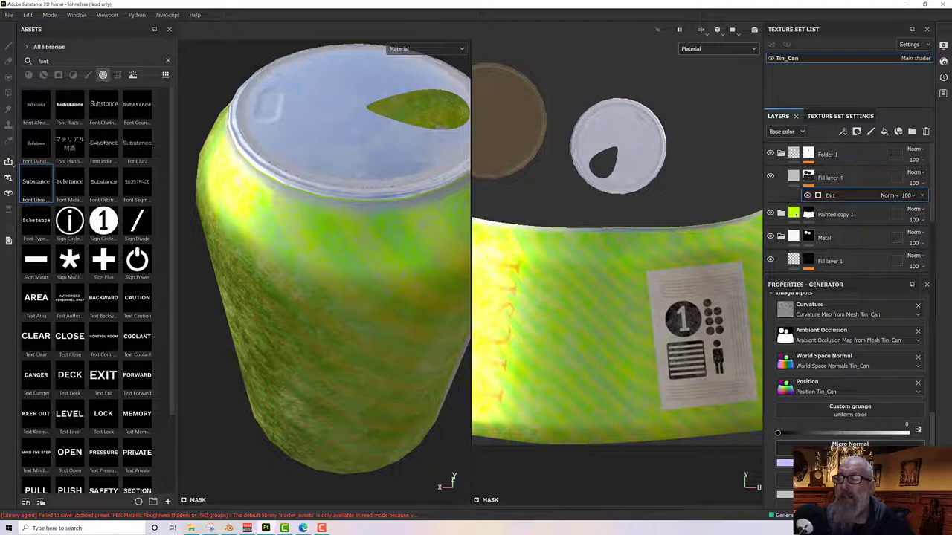
left_click(850, 409)
left_click(880, 335)
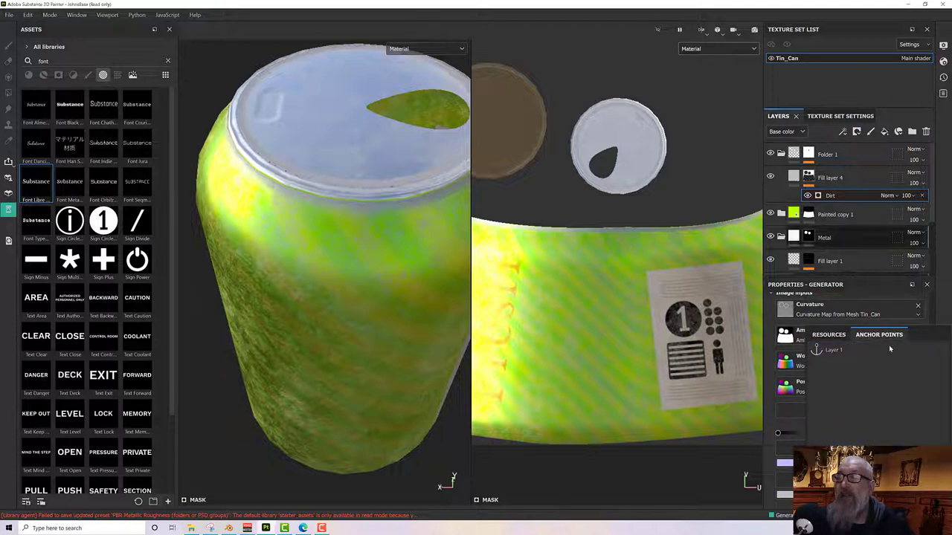
left_click(829, 350)
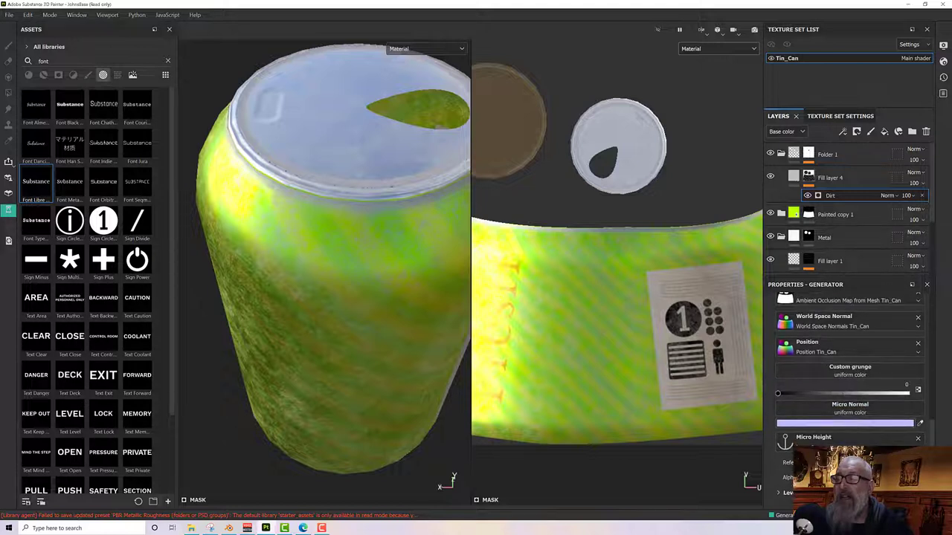
left_click(855, 376)
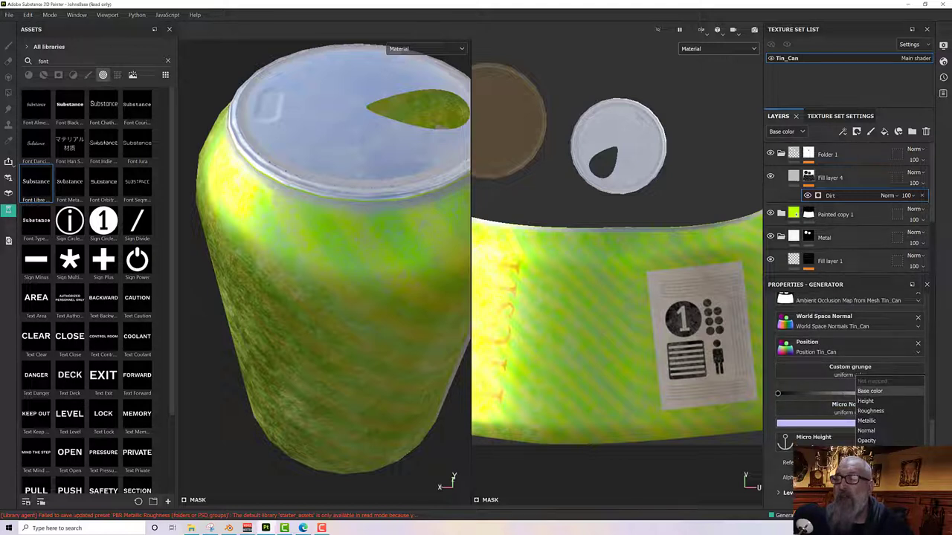
left_click(872, 410)
- Enable Micro Height in the Dirt generator's Micro Details
scroll(864, 388, "up", 3)
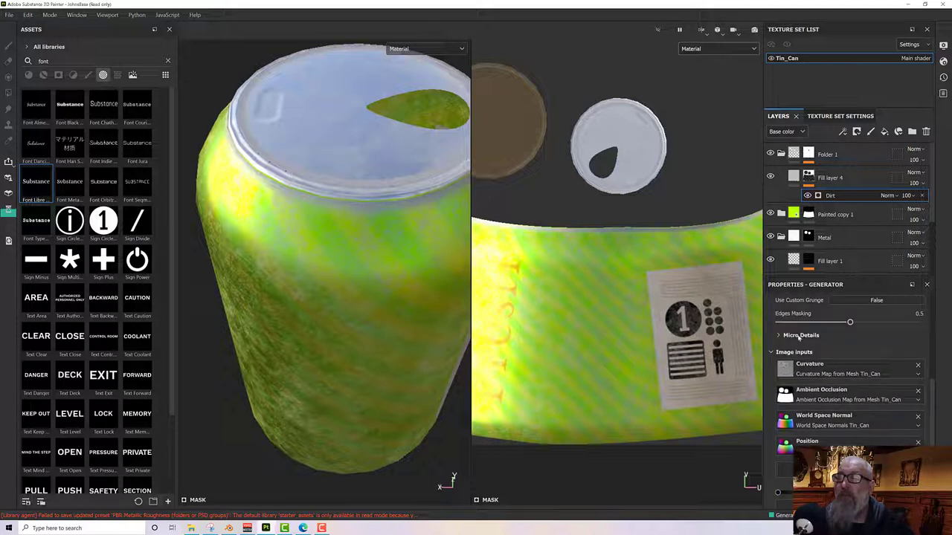
left_click(781, 336)
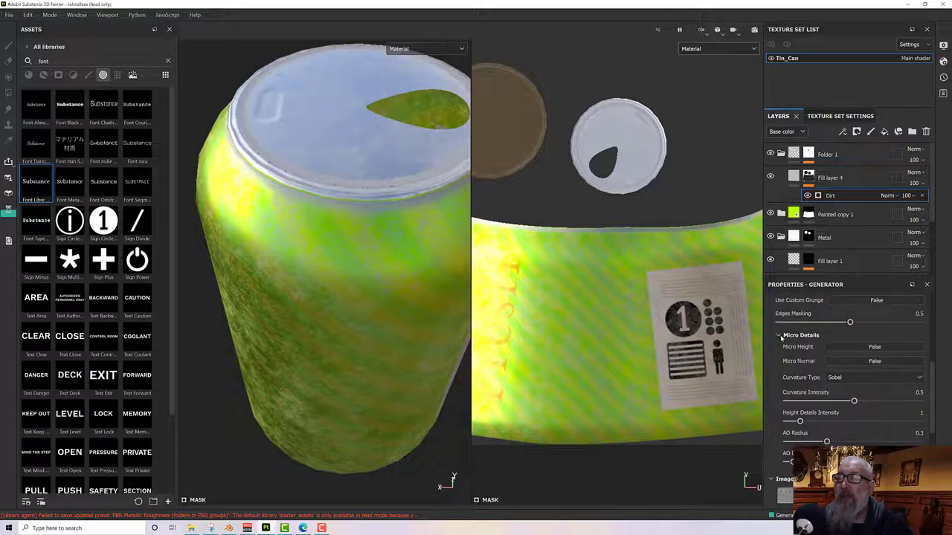
left_click(850, 349)
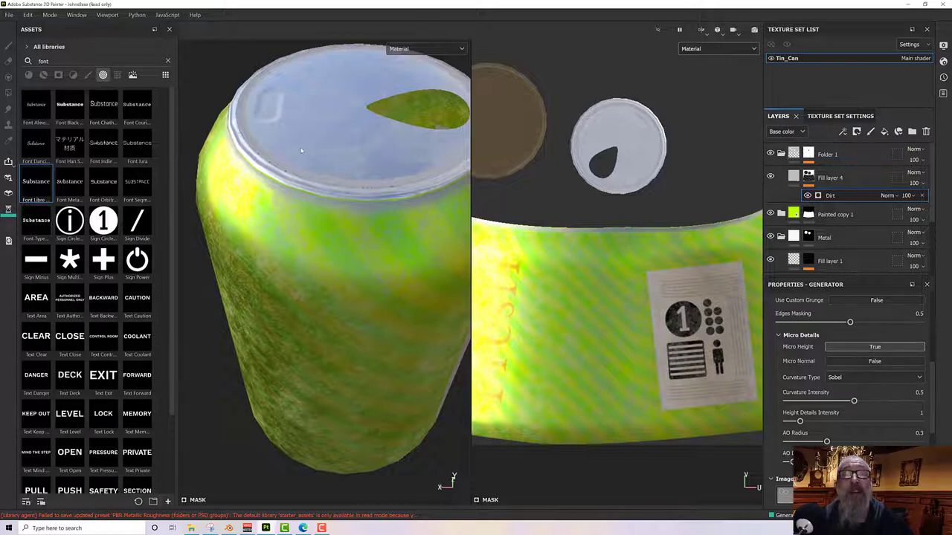
- Inspect the lid's embossed detail and set the Dirt generator's Height Details Intensity to 1.81 and AO Radius to 0.32
left_click_drag(301, 150, 419, 237, "alt")
scroll(334, 147, "up", 3)
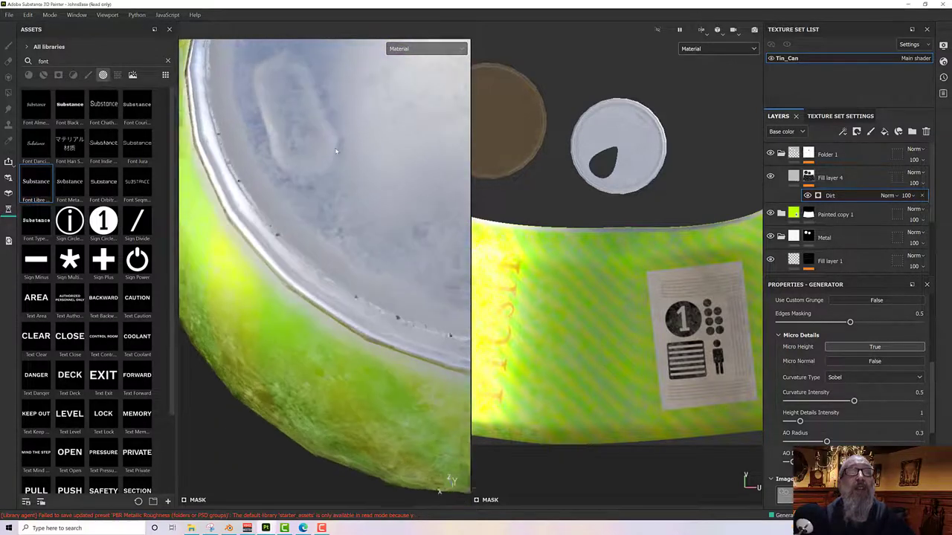
left_click_drag(335, 151, 451, 268, "alt")
key("ctrl+s")
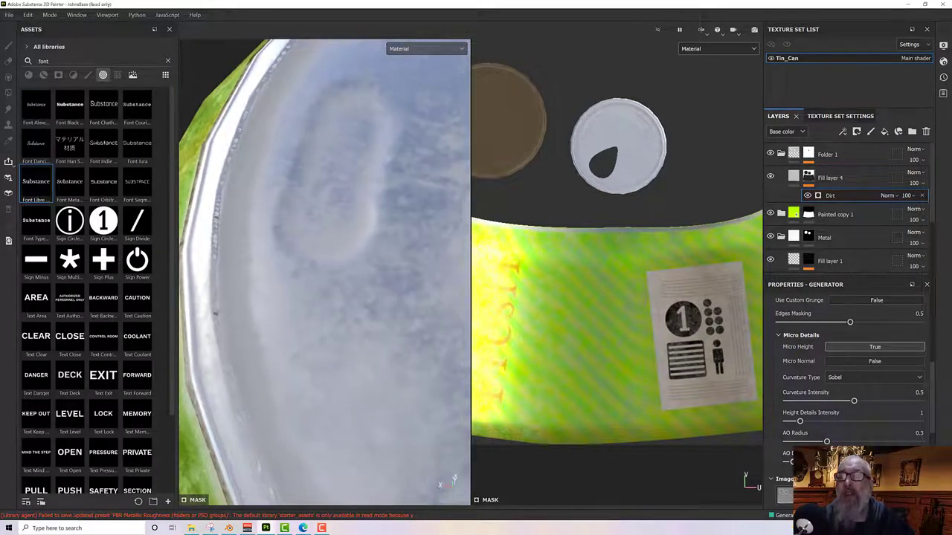
left_click_drag(836, 442, 842, 441)
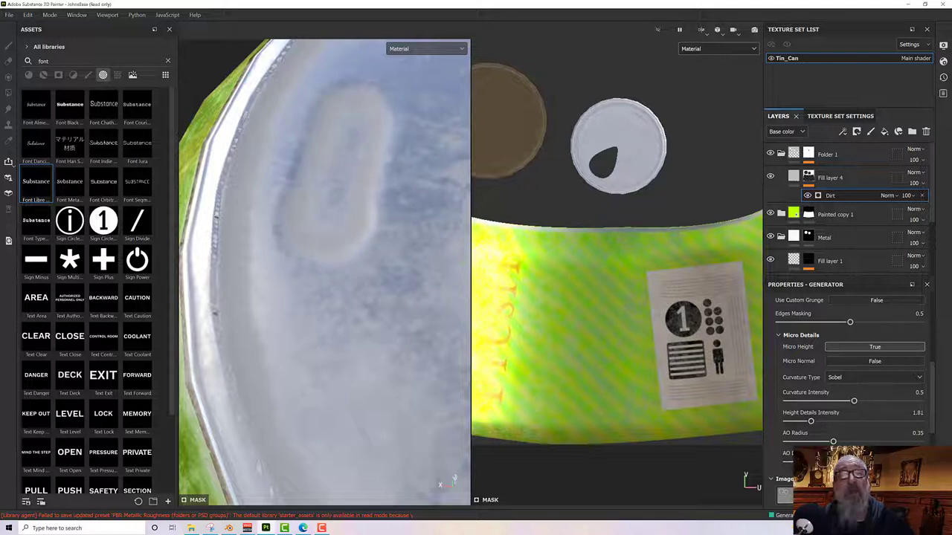
left_click_drag(832, 442, 821, 442)
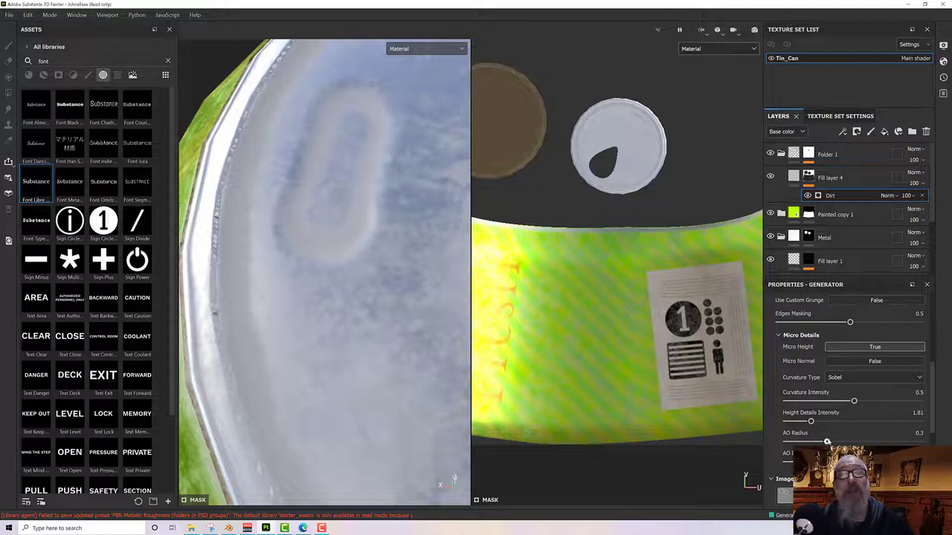
left_click_drag(485, 330, 319, 223, "alt")
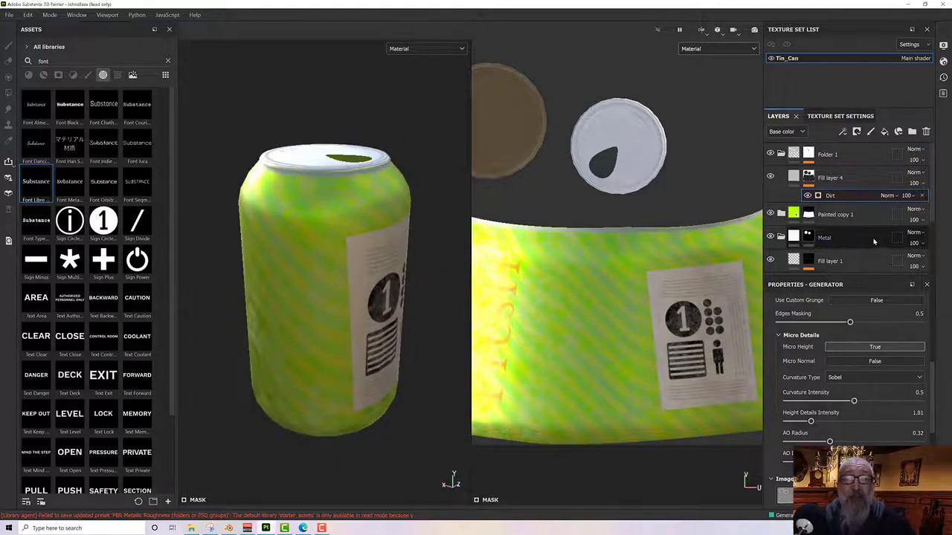
- Add a fill above Dirt in Fill layer 4's mask and use the Grunge Cracked Deep texture as its grayscale source
right_click(835, 197)
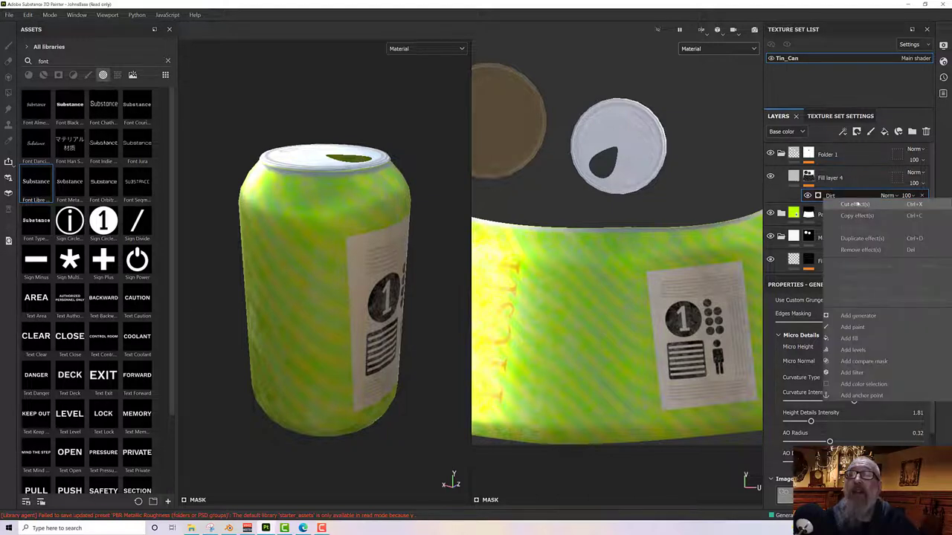
left_click(864, 339)
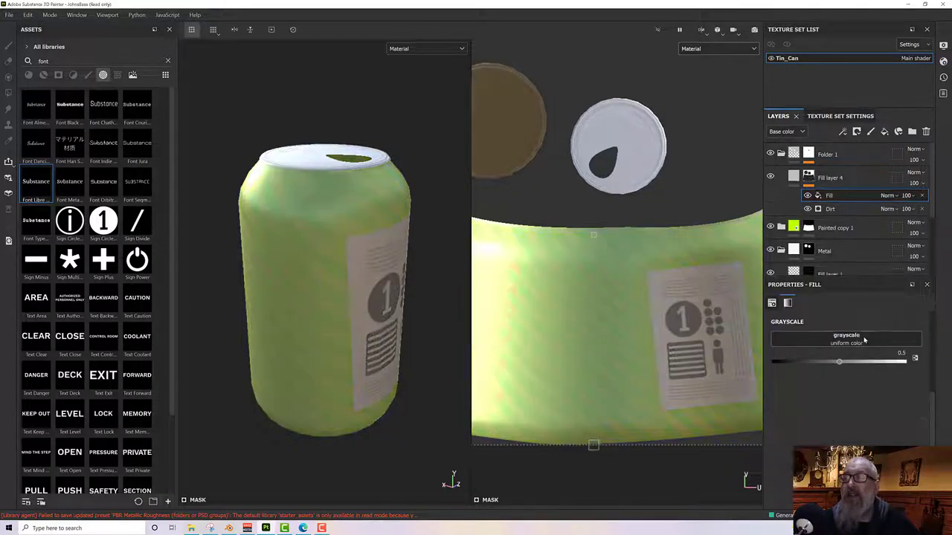
left_click(118, 76)
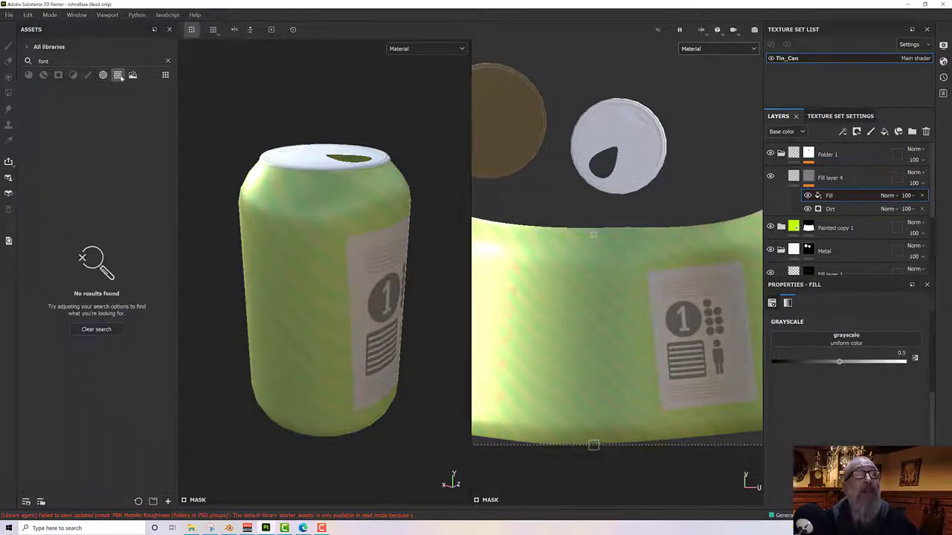
left_click(169, 60)
scroll(132, 235, "down", 8)
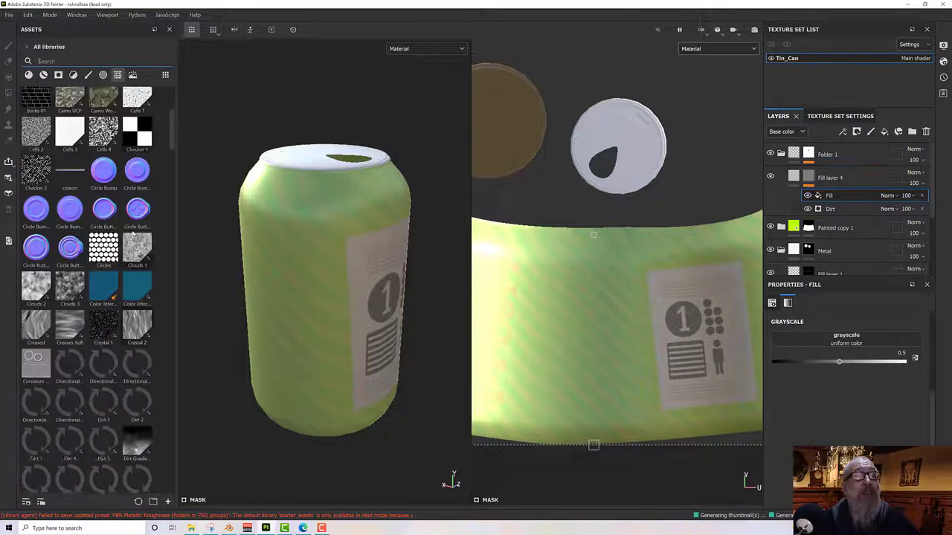
scroll(133, 235, "down", 4)
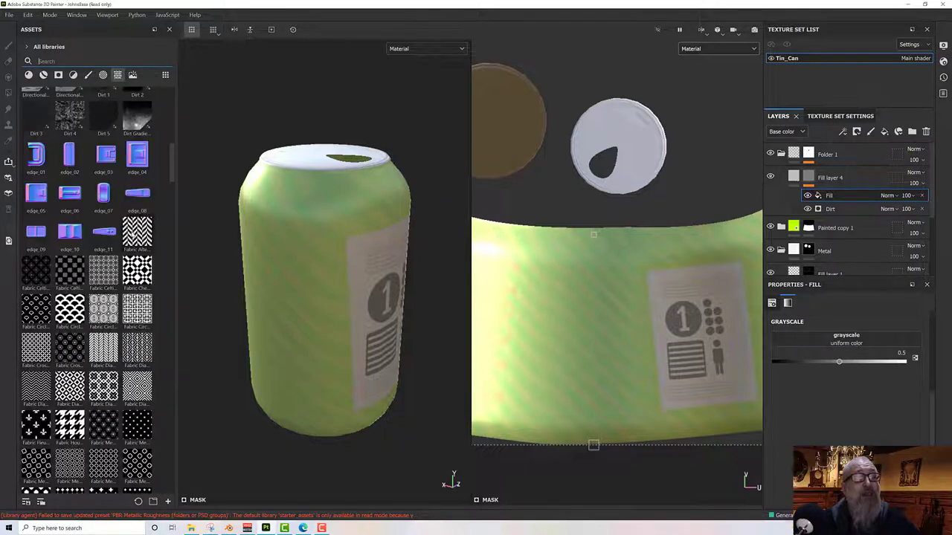
scroll(133, 235, "down", 9)
scroll(132, 235, "down", 2)
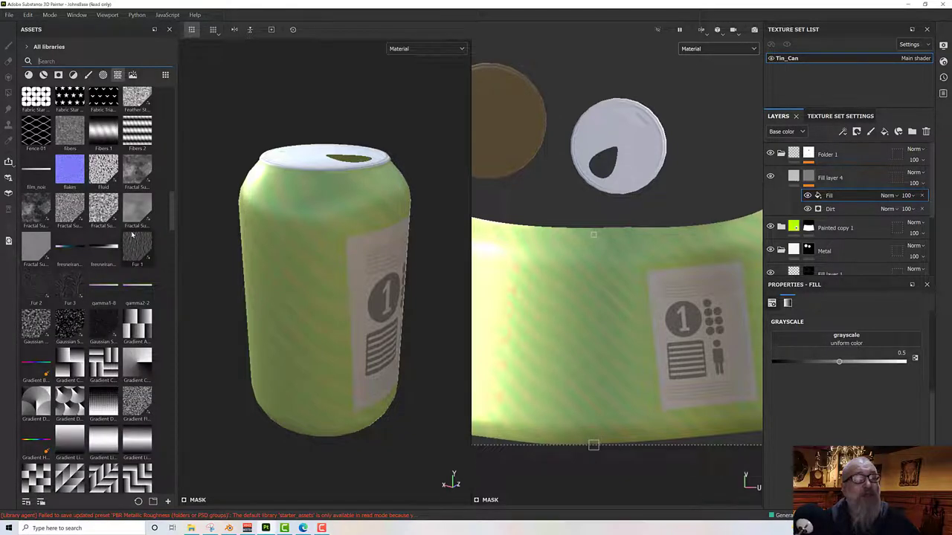
scroll(133, 235, "down", 11)
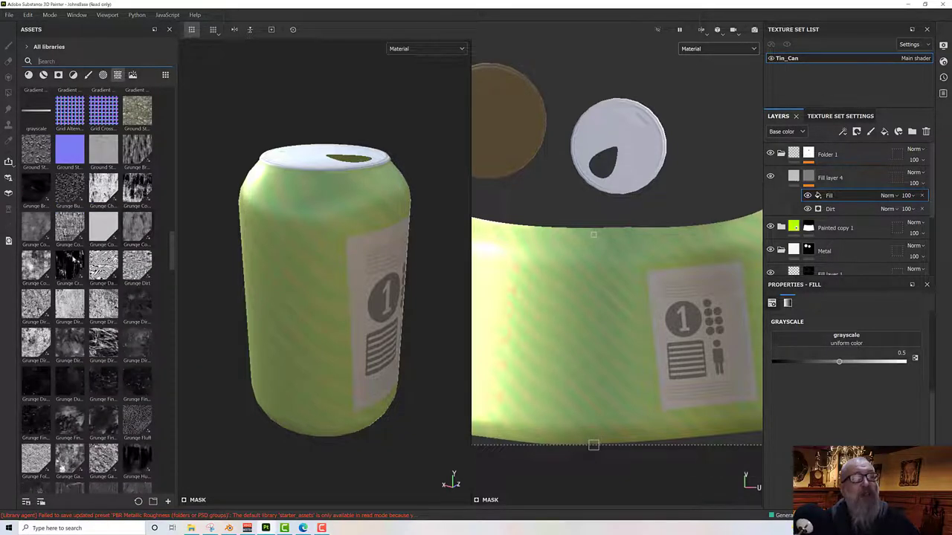
left_click_drag(71, 269, 818, 343)
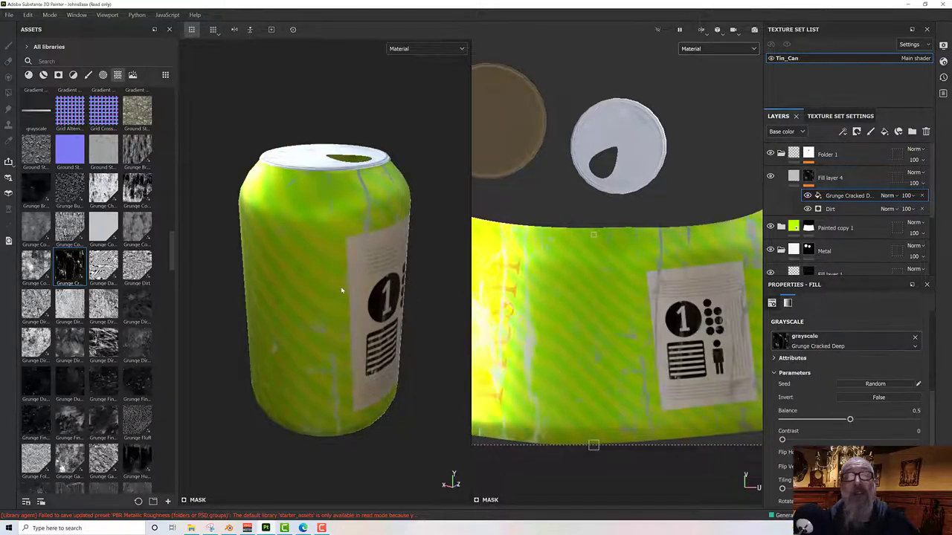
- Set the blending mode of the Grunge Cracked Deep fill in Fill layer 4's mask to Linear dodge (Add)
left_click_drag(313, 267, 251, 248, "alt")
scroll(531, 249, "down", 2)
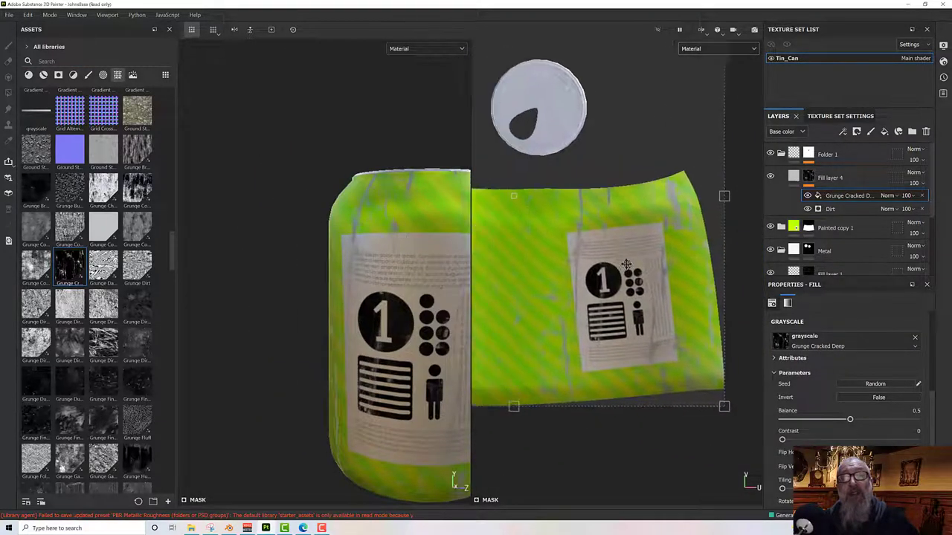
scroll(527, 259, "up", 2)
middle_click_drag(416, 262, 365, 265, "alt")
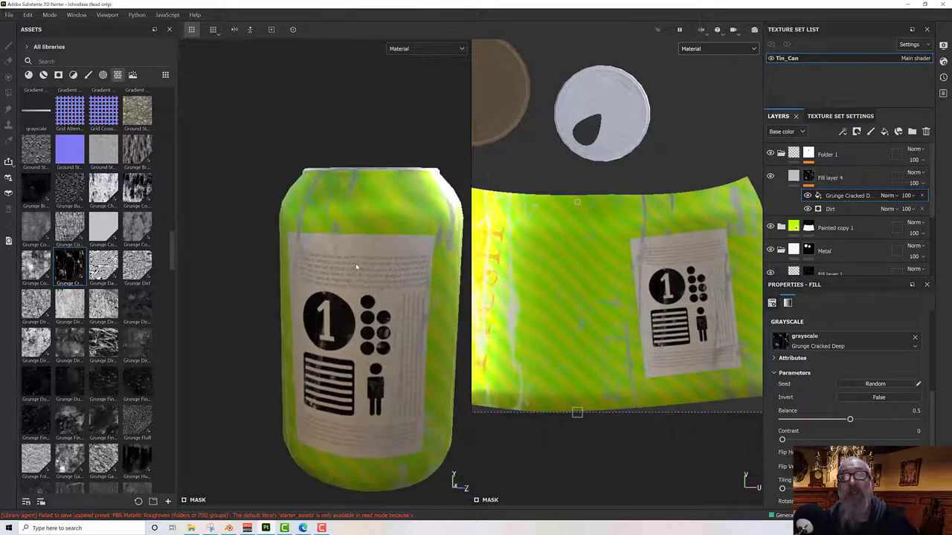
left_click_drag(365, 265, 362, 269, "alt")
scroll(360, 271, "up", 3)
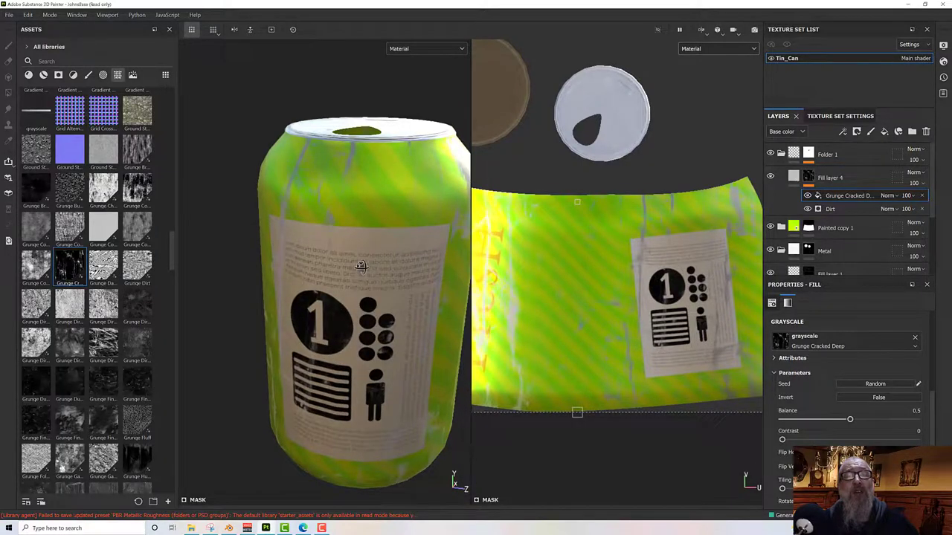
left_click(887, 195)
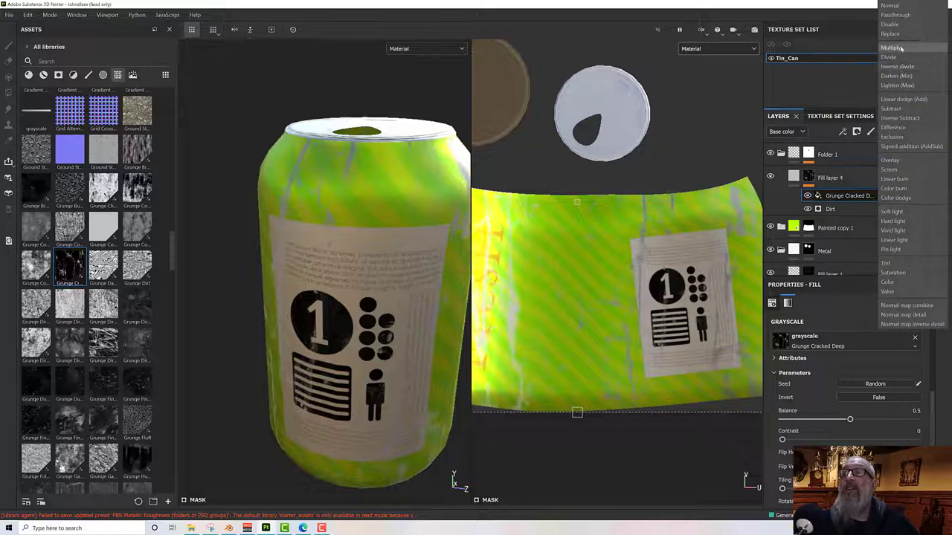
left_click(898, 99)
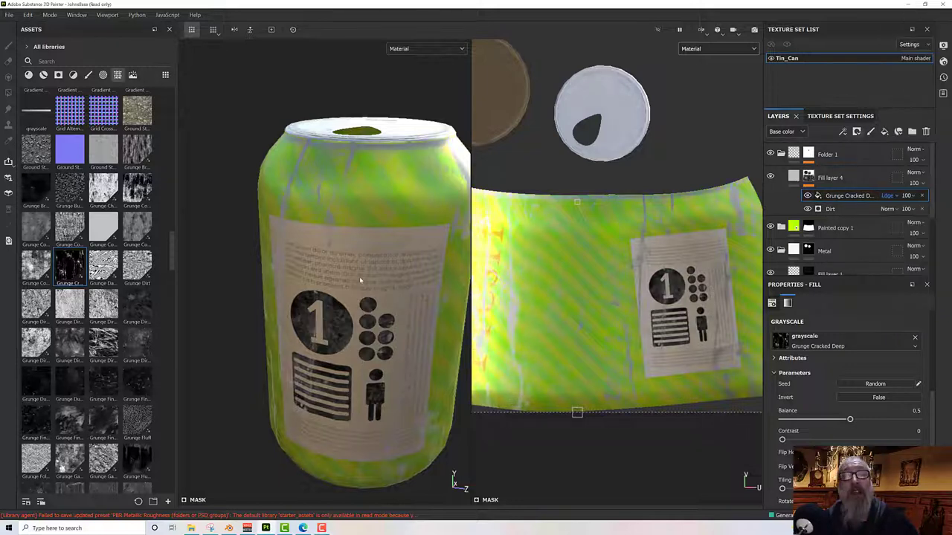
left_click_drag(360, 279, 322, 246, "alt")
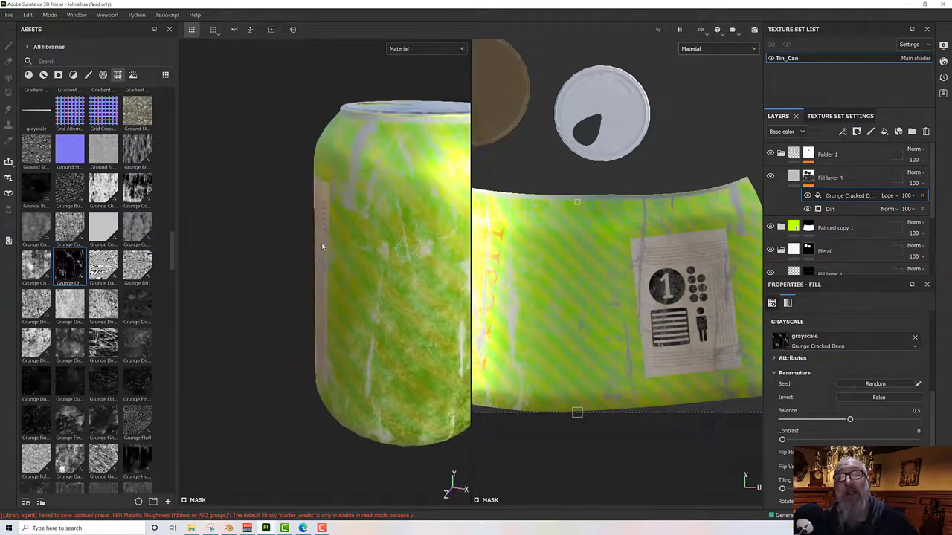
key("f")
- Set Fill layer 4's base color to the muted brown 908471
left_click(793, 182)
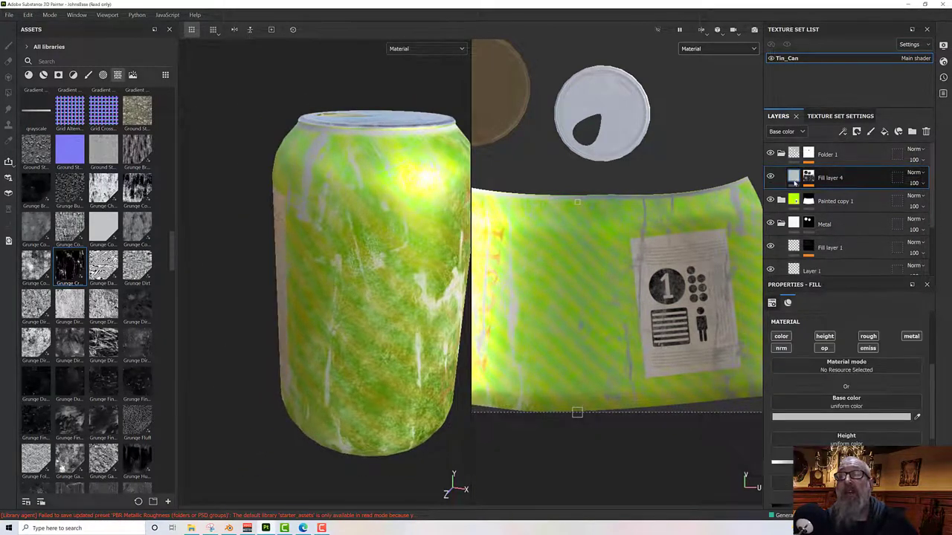
left_click(789, 416)
left_click_drag(807, 292, 806, 306)
left_click_drag(925, 348, 923, 361)
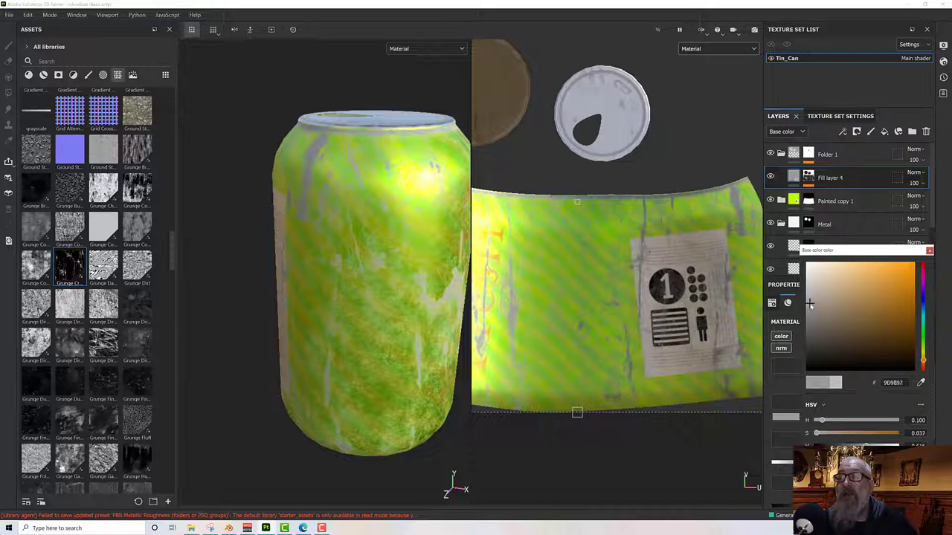
left_click_drag(810, 305, 829, 312)
left_click_drag(103, 227, 152, 272)
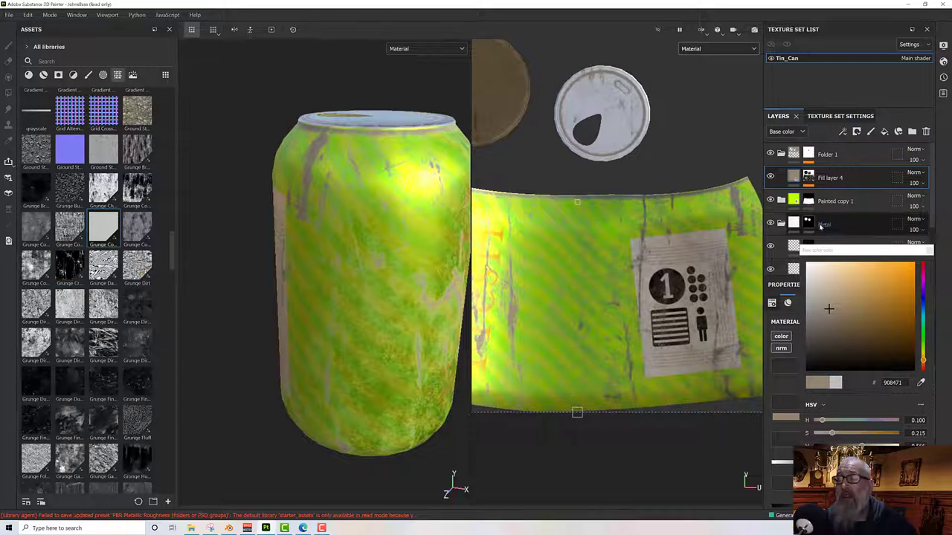
- Turn off Fill layer 4's height channel and set its roughness to 0.9375
scroll(862, 409, "down", 1)
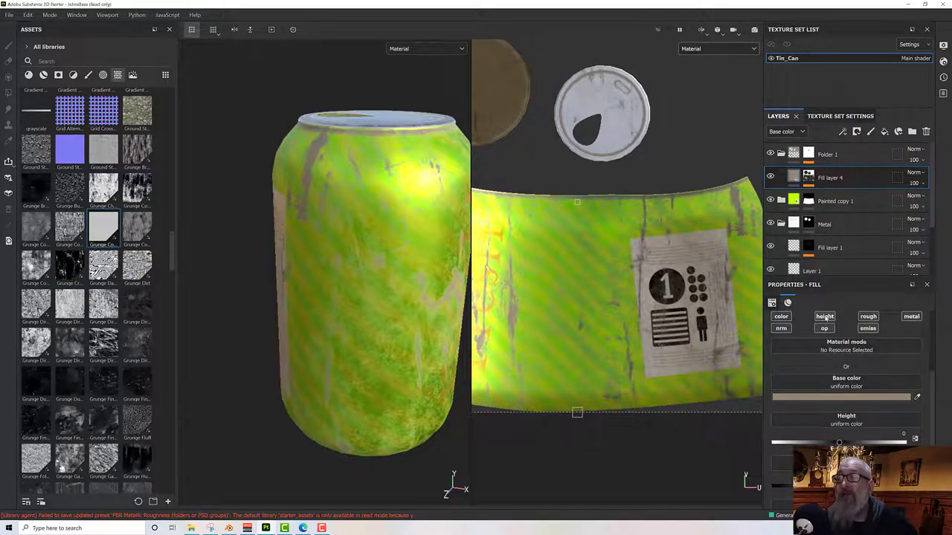
left_click(824, 318)
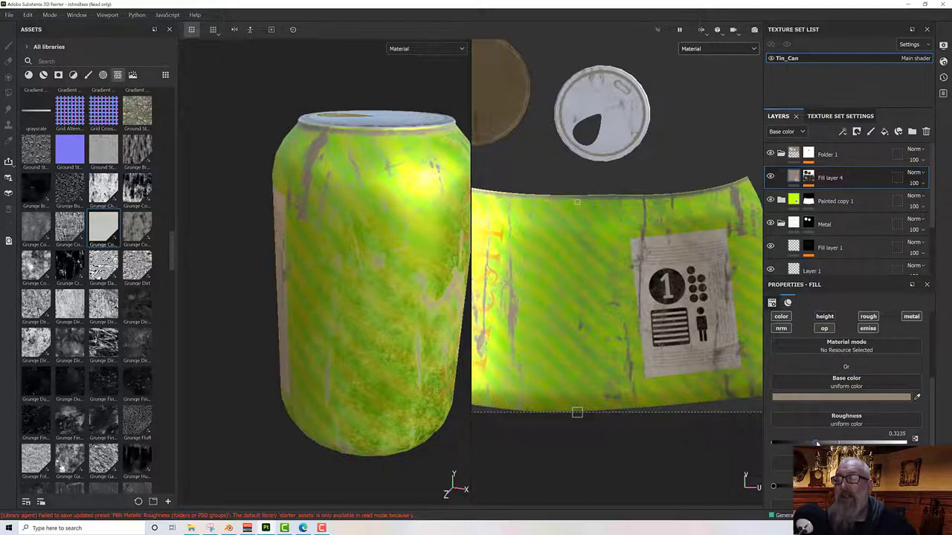
left_click_drag(816, 443, 893, 442)
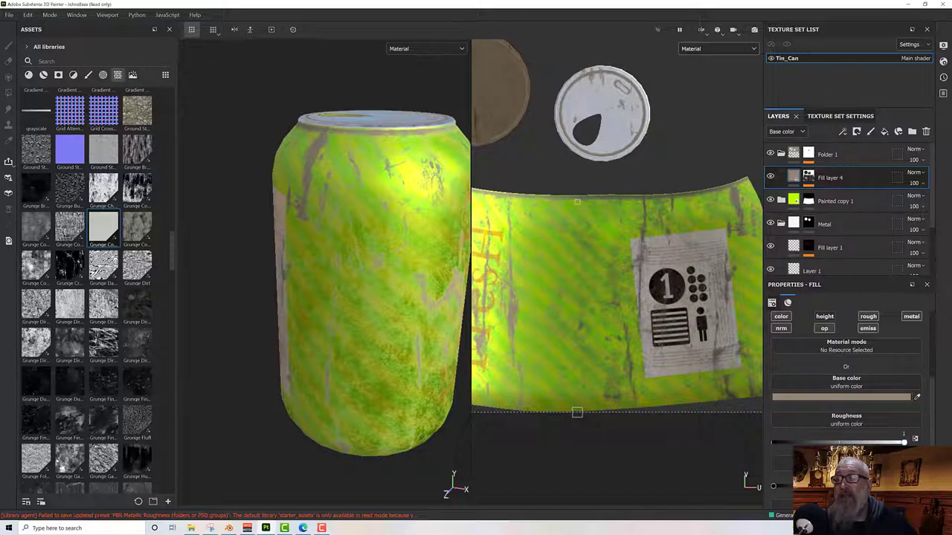
left_click_drag(342, 235, 627, 312, "alt")
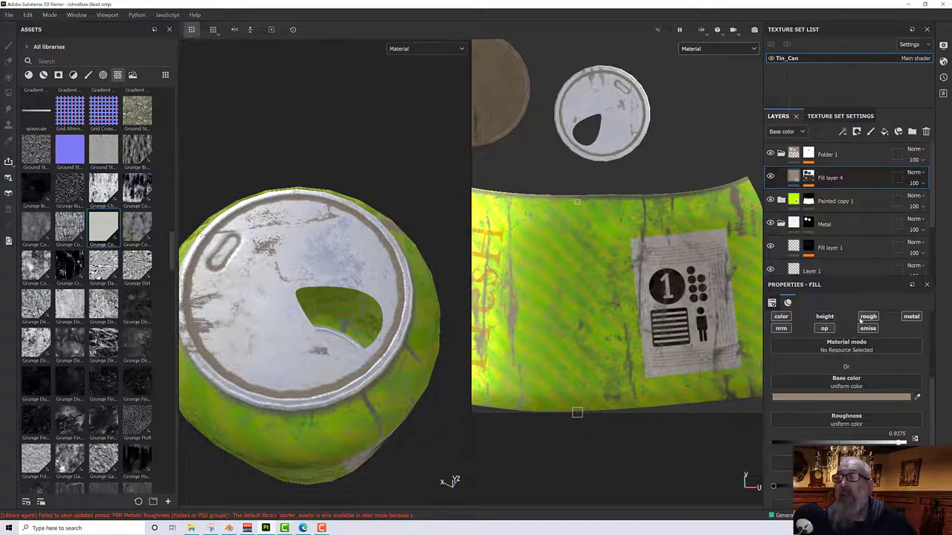
- Turn off Fill layer 4's metal, normal, opacity and emissive channels
left_click(908, 318)
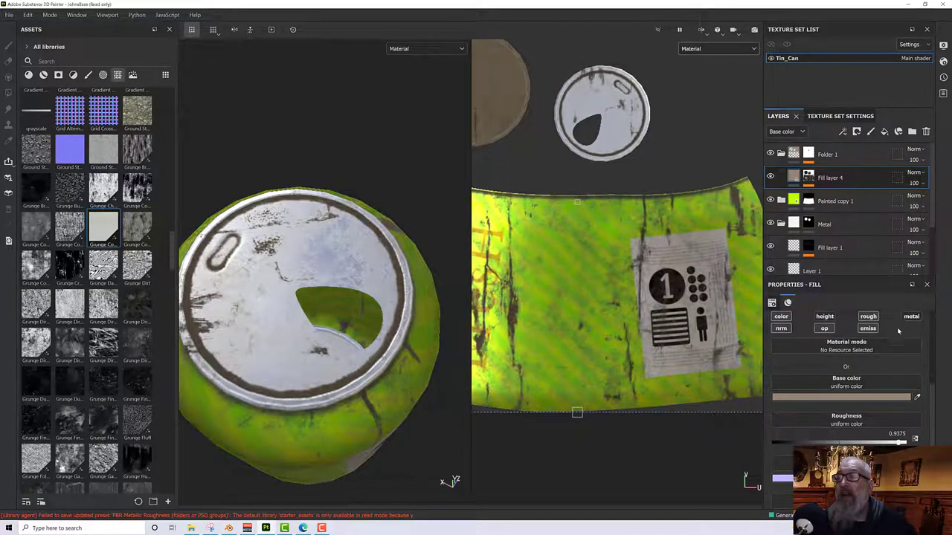
left_click(786, 329)
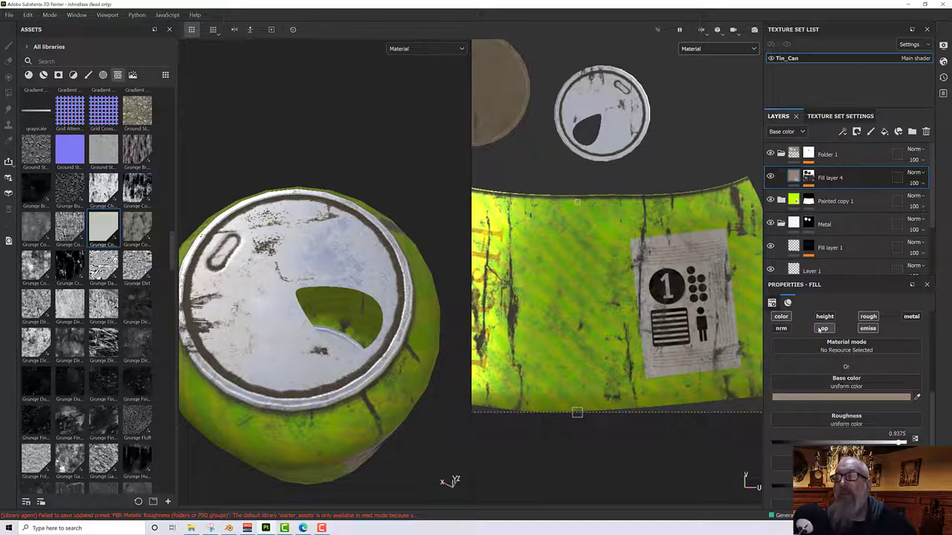
left_click(823, 329)
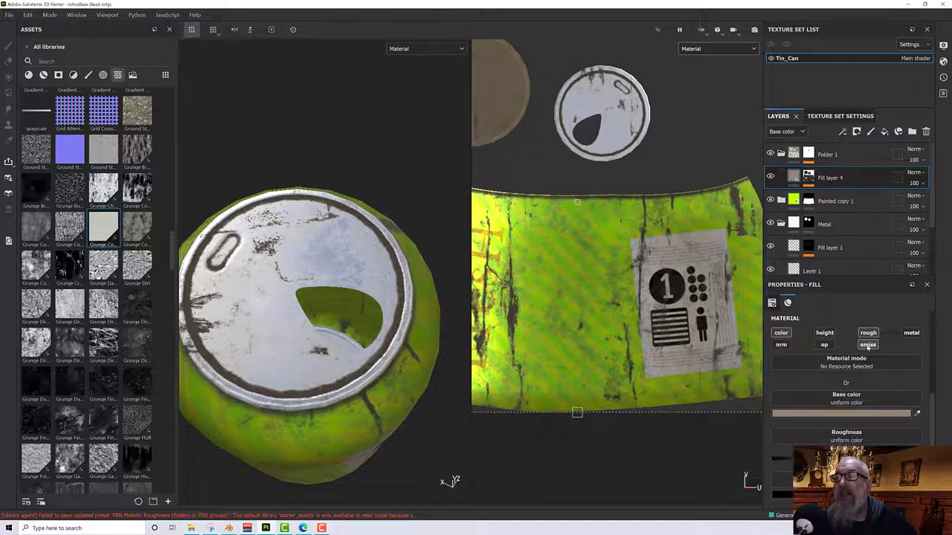
left_click(868, 346)
left_click_drag(361, 356, 316, 231, "alt")
scroll(325, 243, "up", 2)
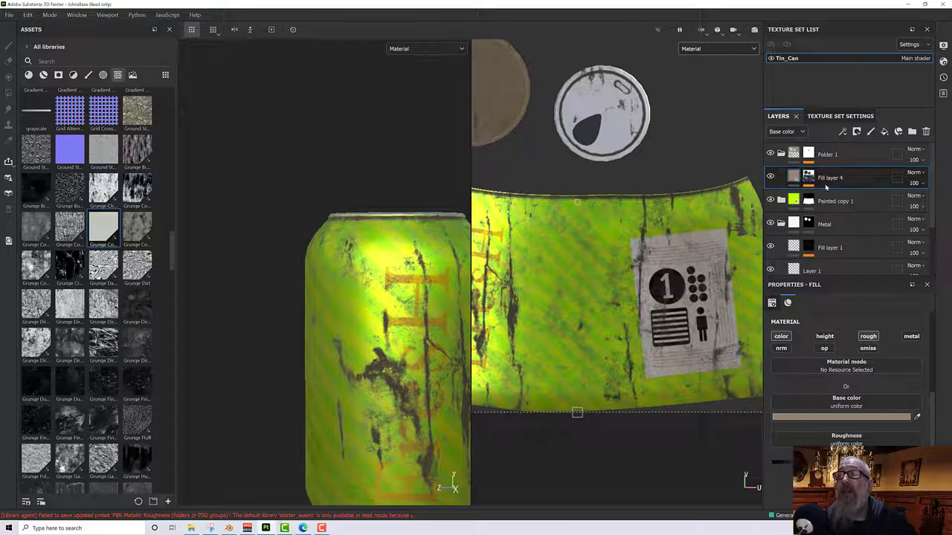
- Set the projection of the Grunge Cracked Deep fill in Fill layer 4's mask to Tri-planar projection
left_click(809, 178)
left_click(841, 196)
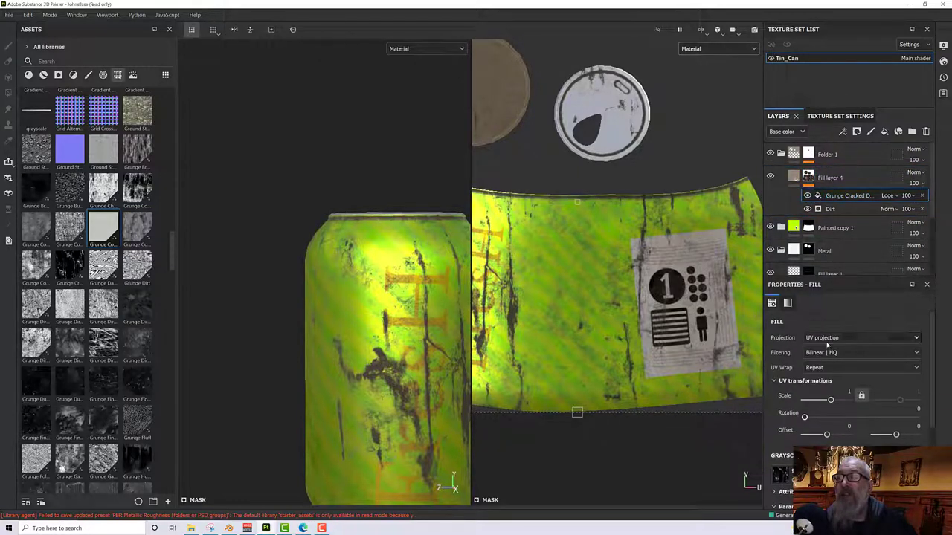
left_click(827, 341)
left_click(826, 356)
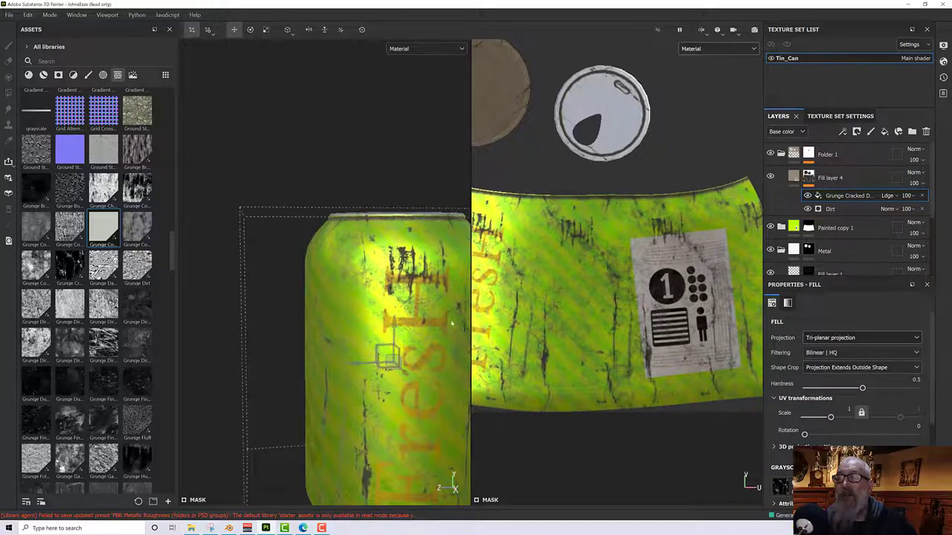
left_click_drag(451, 324, 233, 262, "alt")
scroll(323, 329, "down", 2)
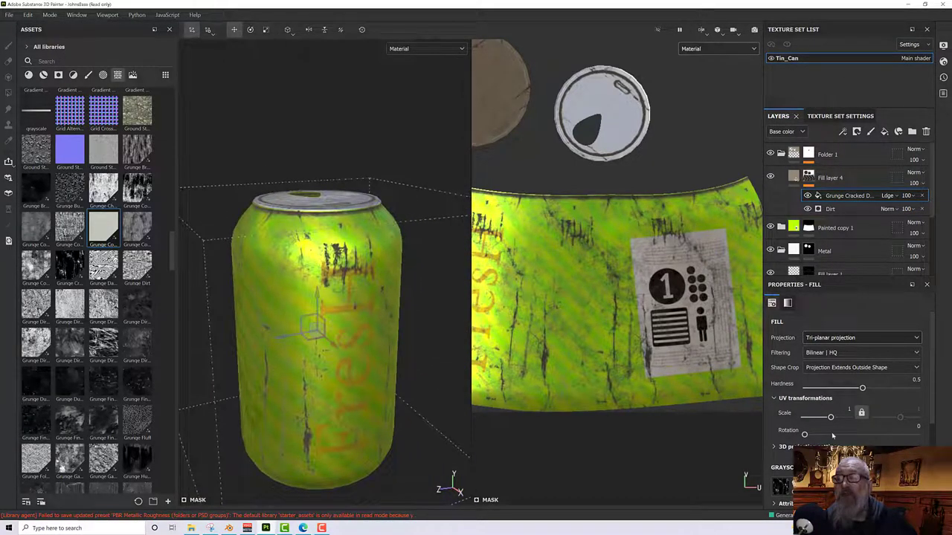
- Try a UV scale of 1.25 for the Grunge Cracked Deep fill and reset it to 1
left_click_drag(829, 417, 831, 424)
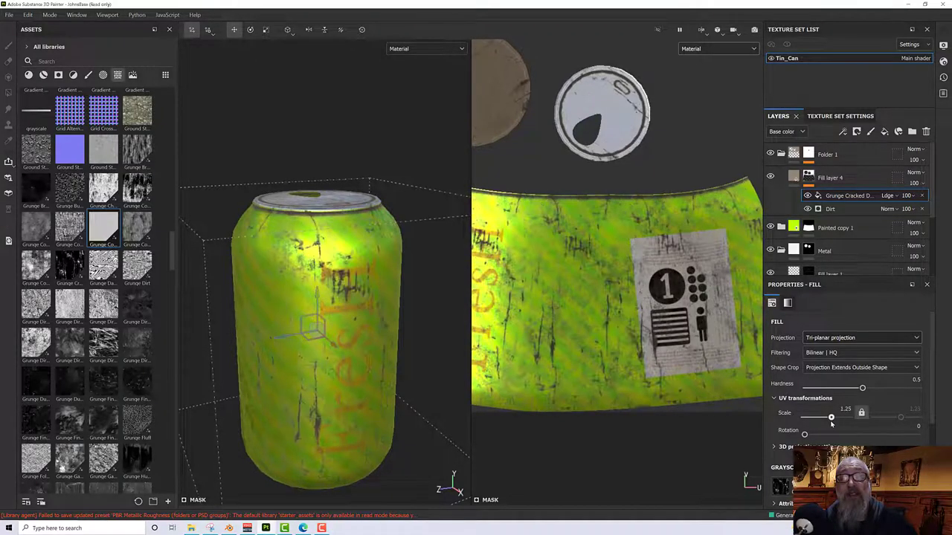
left_click(846, 409)
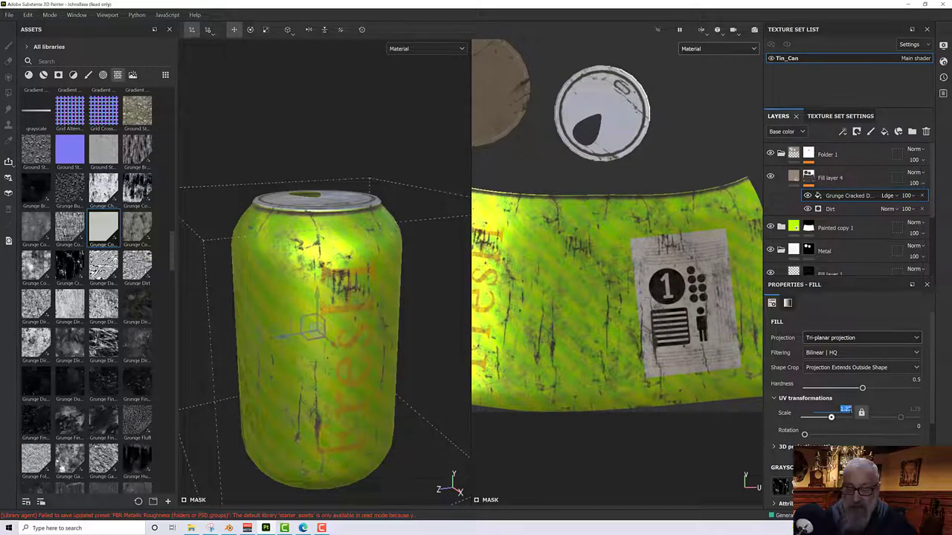
type("1")
key("Return")
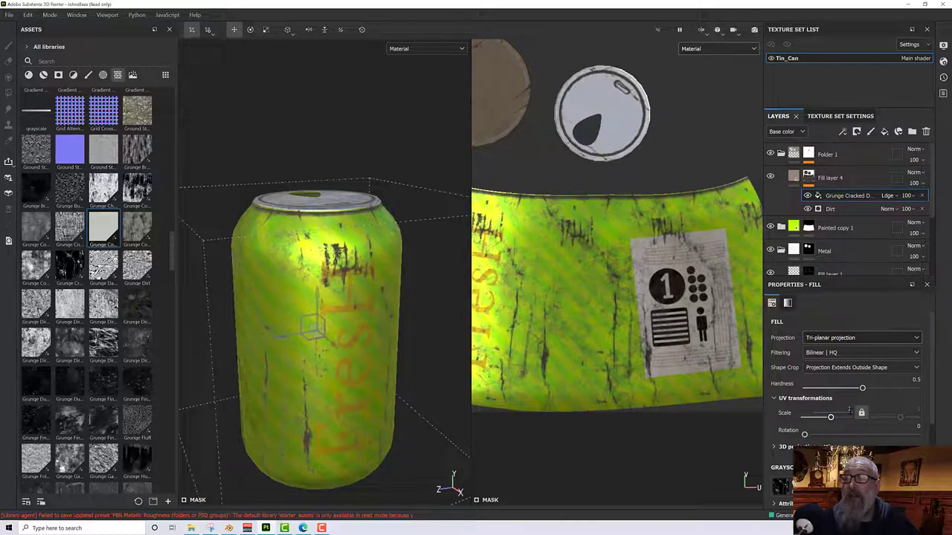
- Set Grunge Cracked Deep's Balance to 0.51 and try out its tiling and rotation parameters on the can
scroll(807, 441, "down", 5)
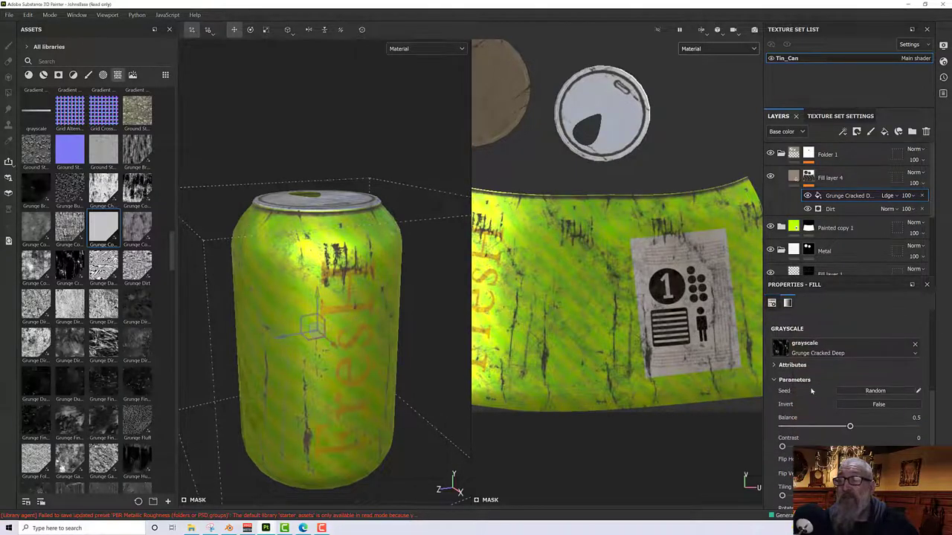
scroll(825, 409, "down", 1)
scroll(823, 431, "up", 1)
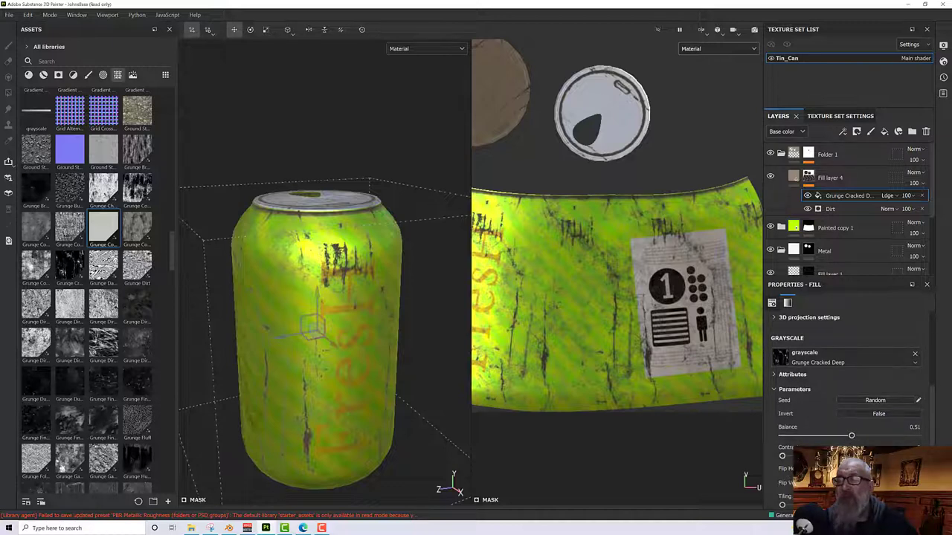
scroll(847, 401, "down", 1)
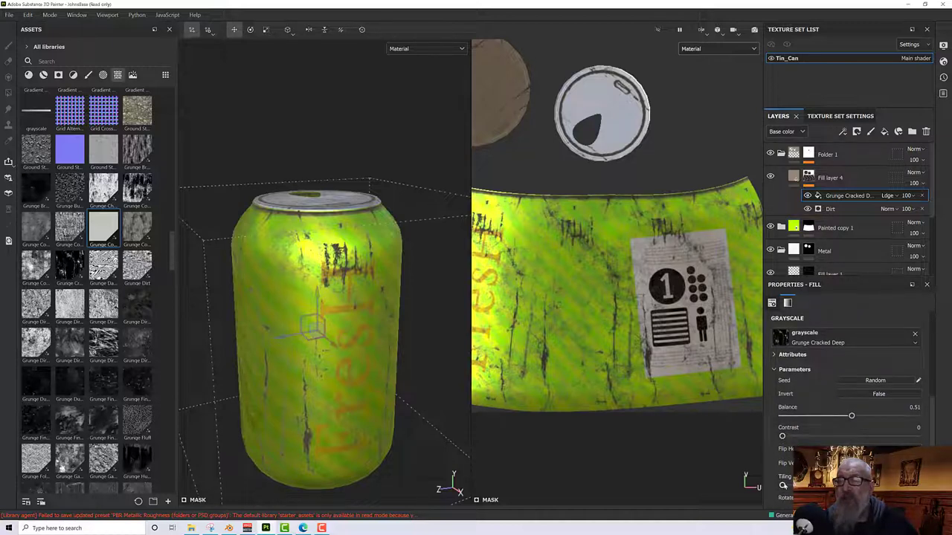
mouse_move(782, 484)
left_mouse_down()
mouse_move(803, 485)
mouse_move(775, 491)
left_mouse_up()
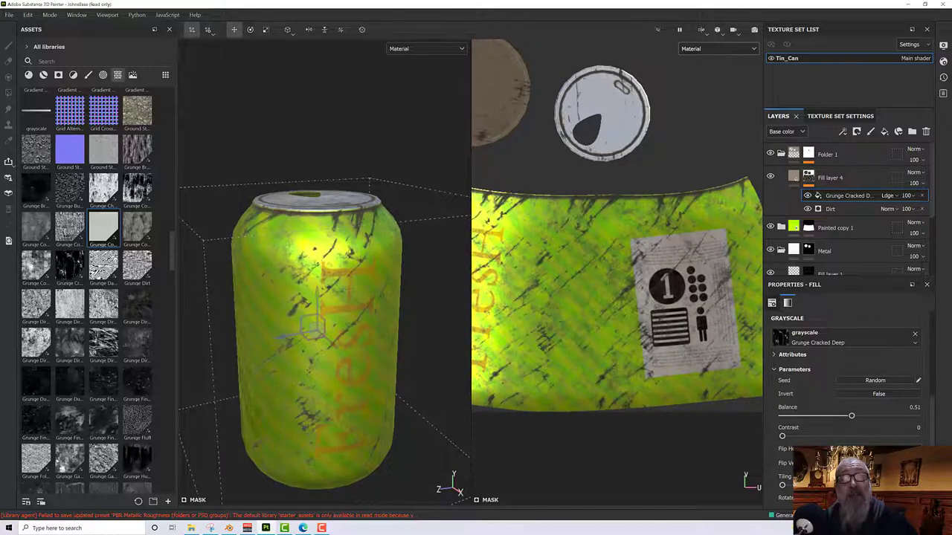
left_click_drag(416, 320, 248, 265, "alt")
scroll(248, 266, "up", 5)
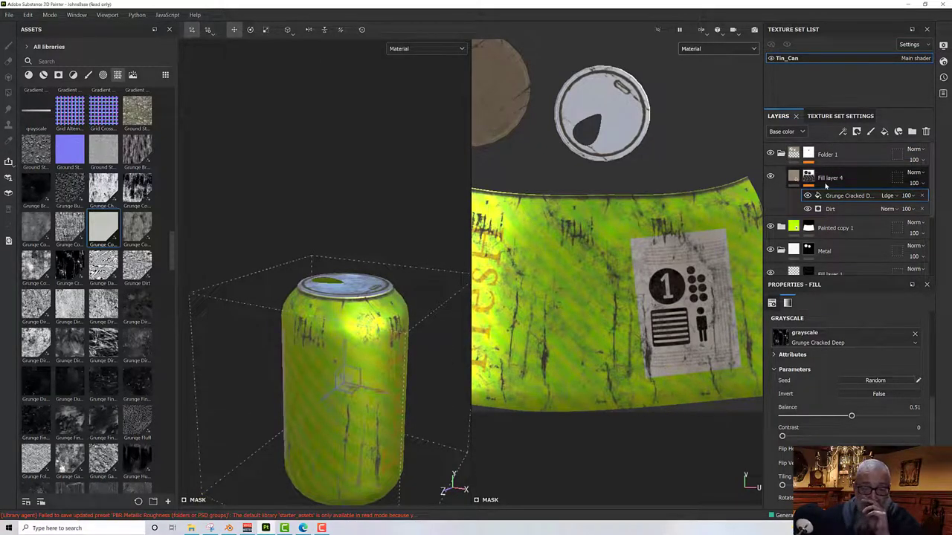
- Add a fill layer above Fill layer 4 in Folder 1 with the Rust Fine material and a black mask
left_click(833, 178)
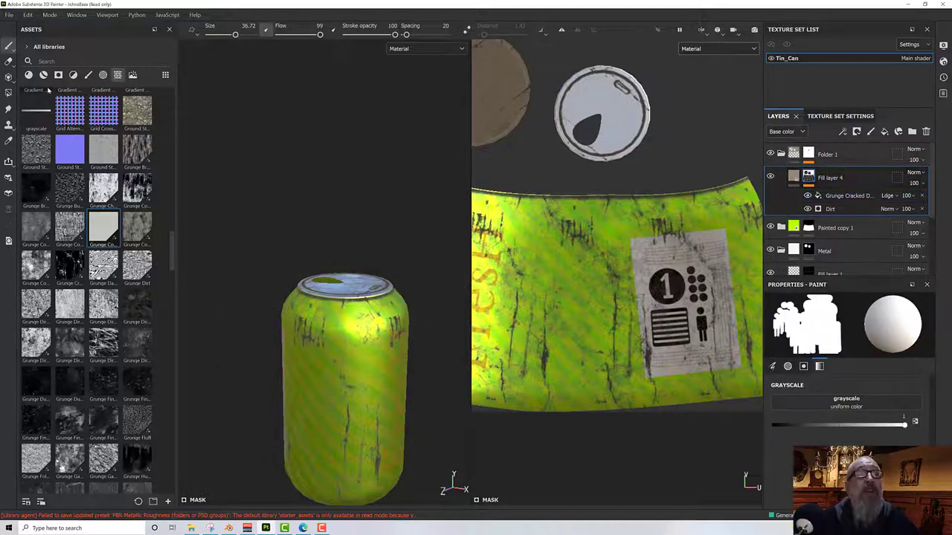
left_click(28, 75)
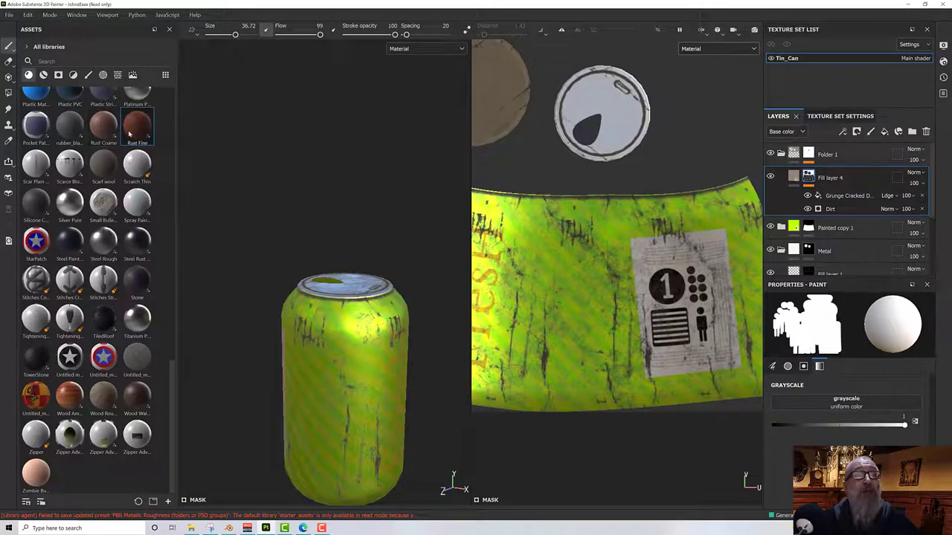
left_click(136, 125)
mouse_move(136, 124)
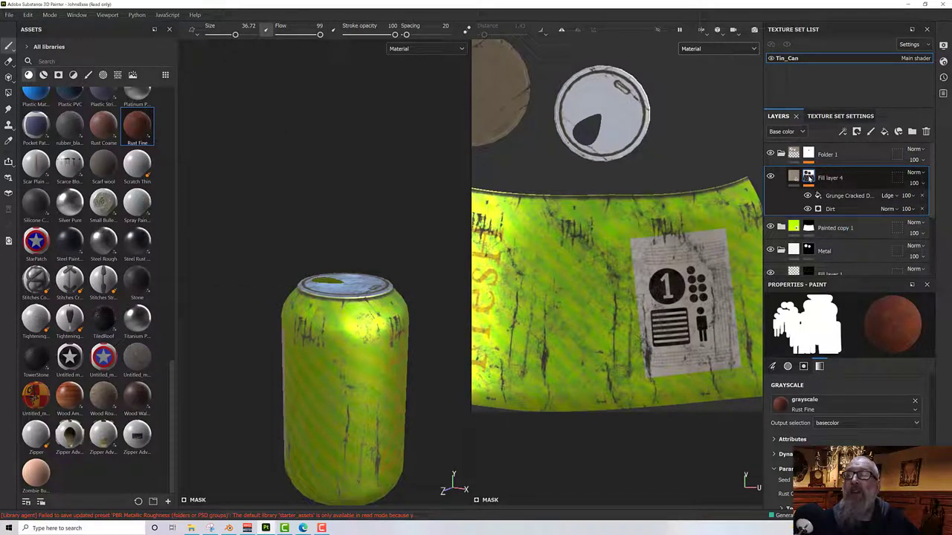
left_click(884, 132)
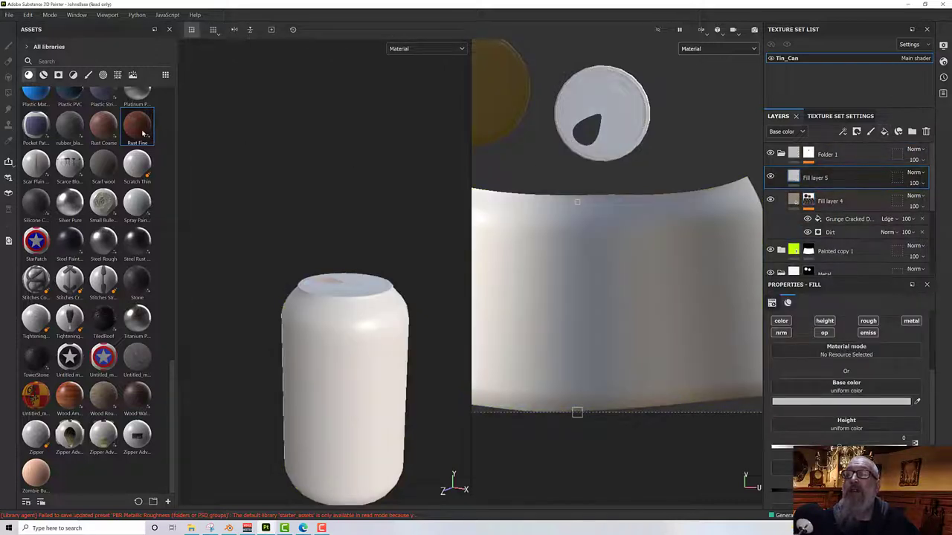
left_click_drag(144, 132, 817, 177)
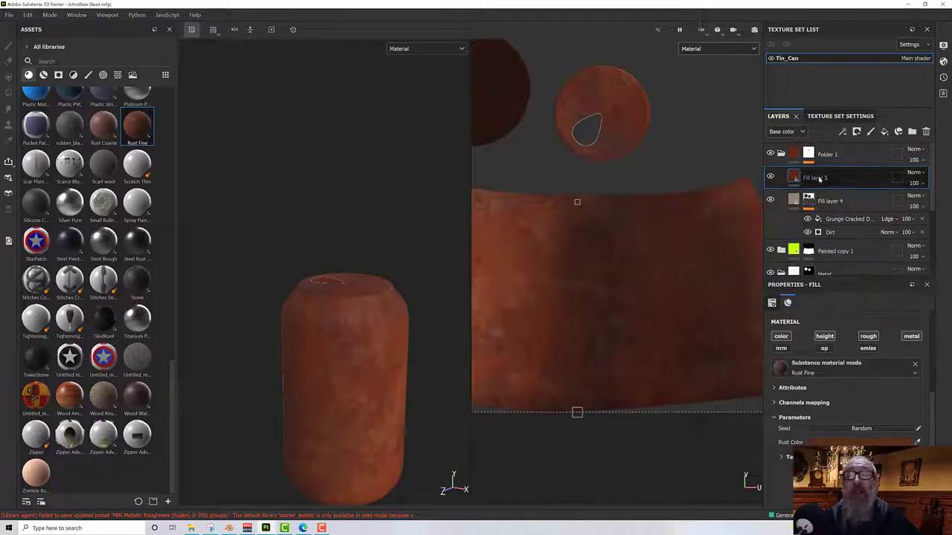
right_click(820, 178)
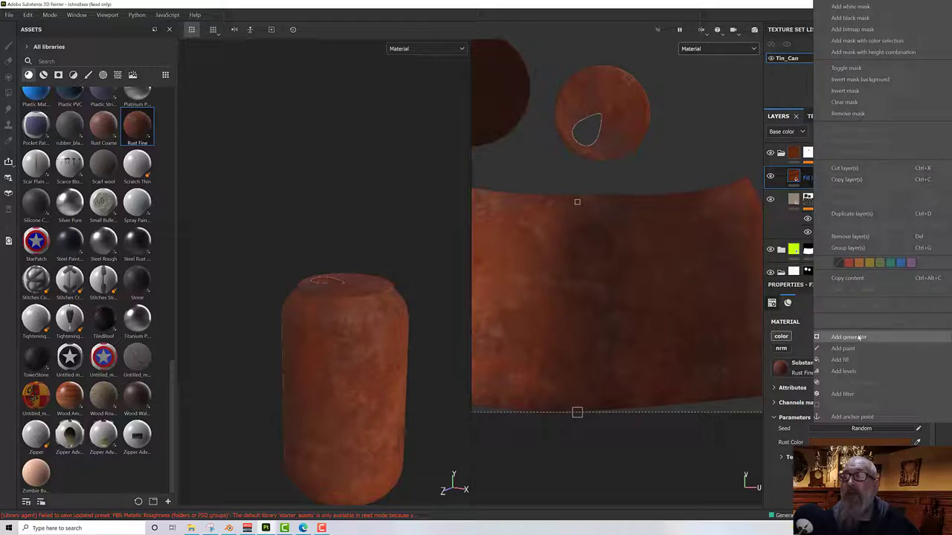
left_click(852, 29)
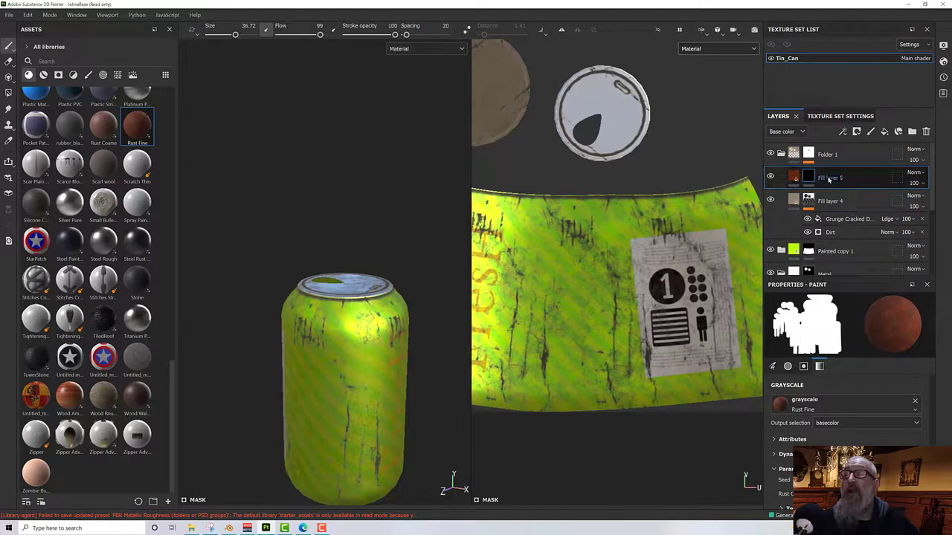
- Add a Metal Edge Wear generator to Fill layer 5's mask and check the rust on the can's rim and body
right_click(814, 179)
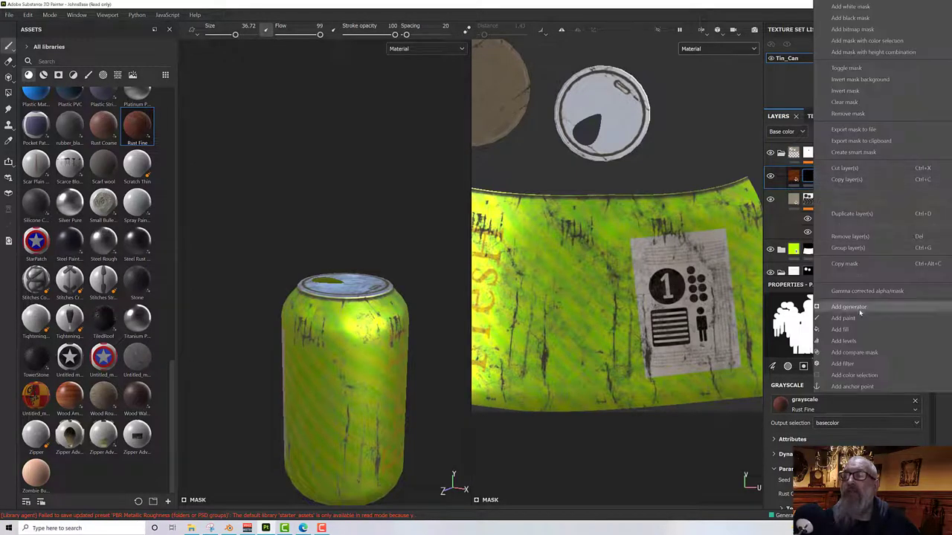
left_click(849, 309)
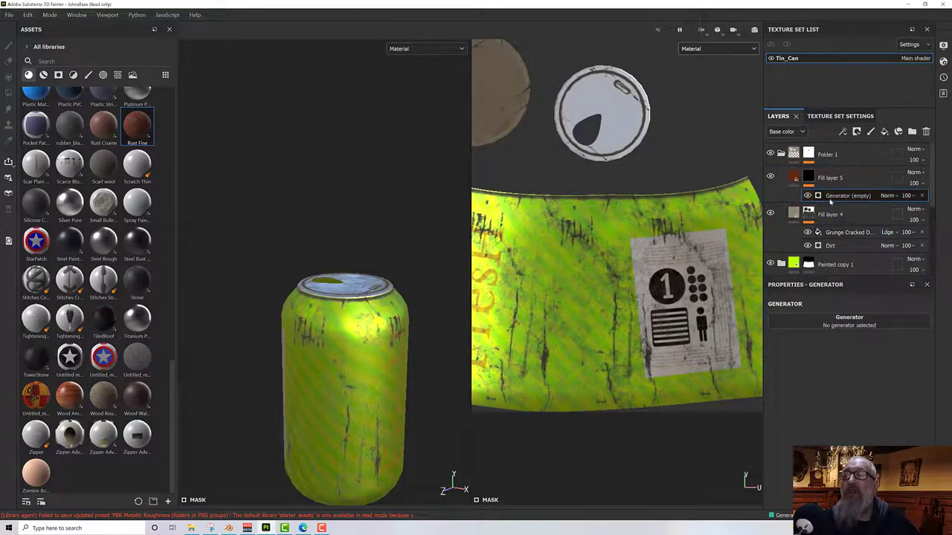
left_click(850, 320)
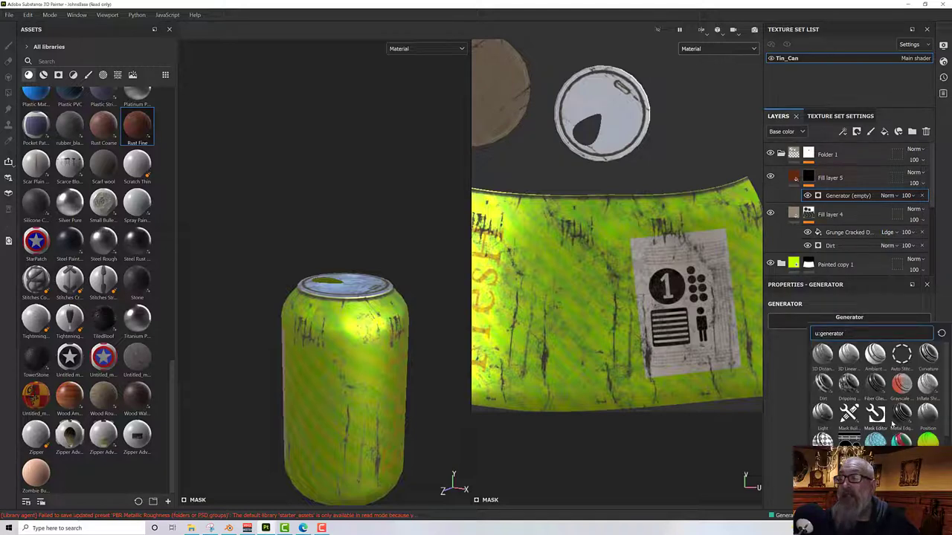
left_click(901, 422)
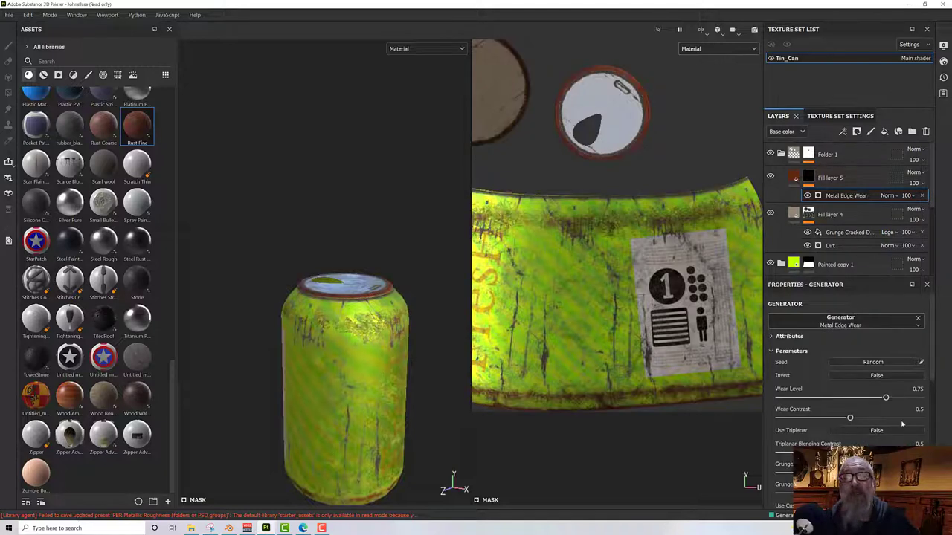
left_click_drag(435, 288, 383, 332, "alt")
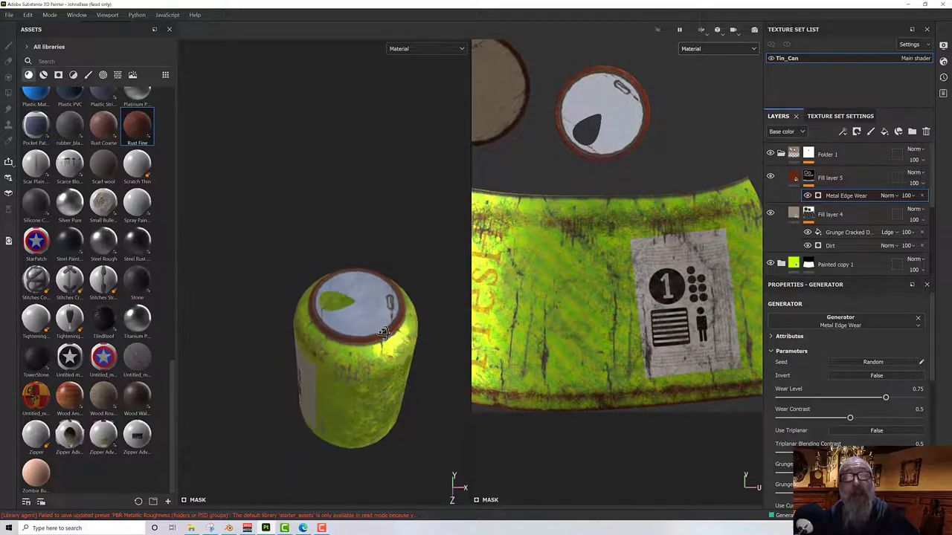
scroll(383, 333, "up", 5)
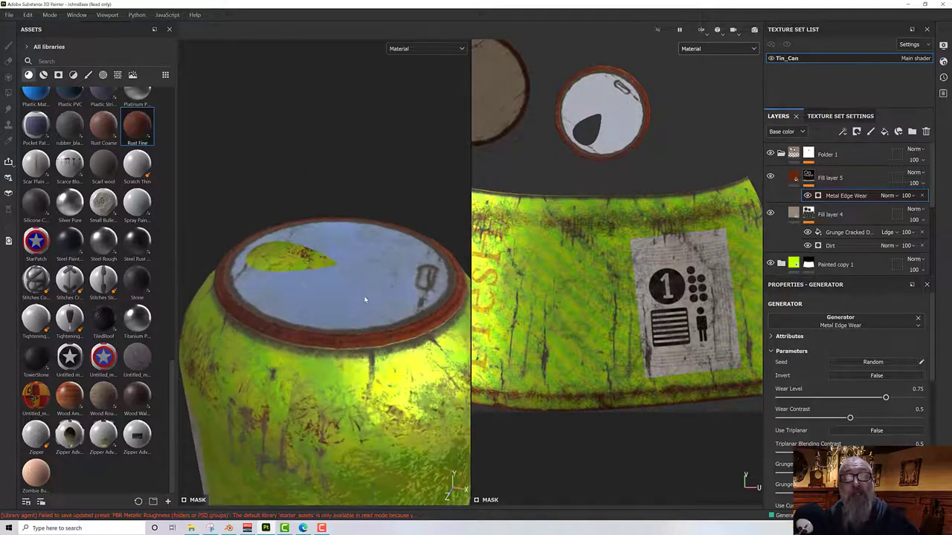
key("f")
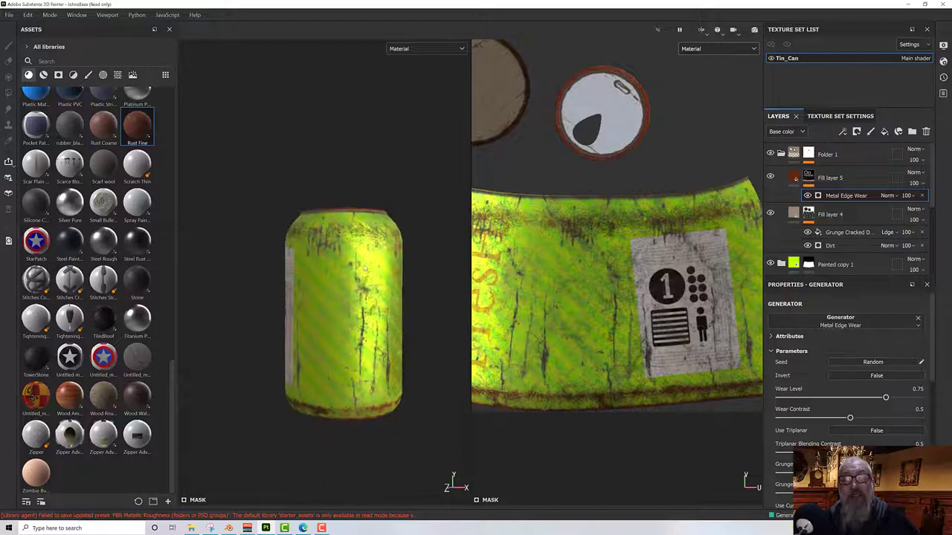
left_click_drag(365, 268, 381, 238, "alt")
scroll(393, 258, "up", 3)
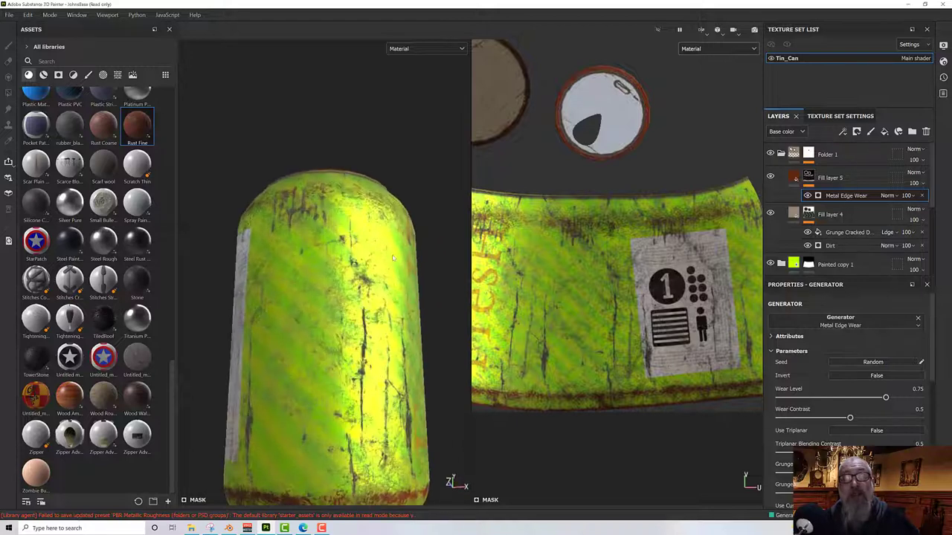
key("f")
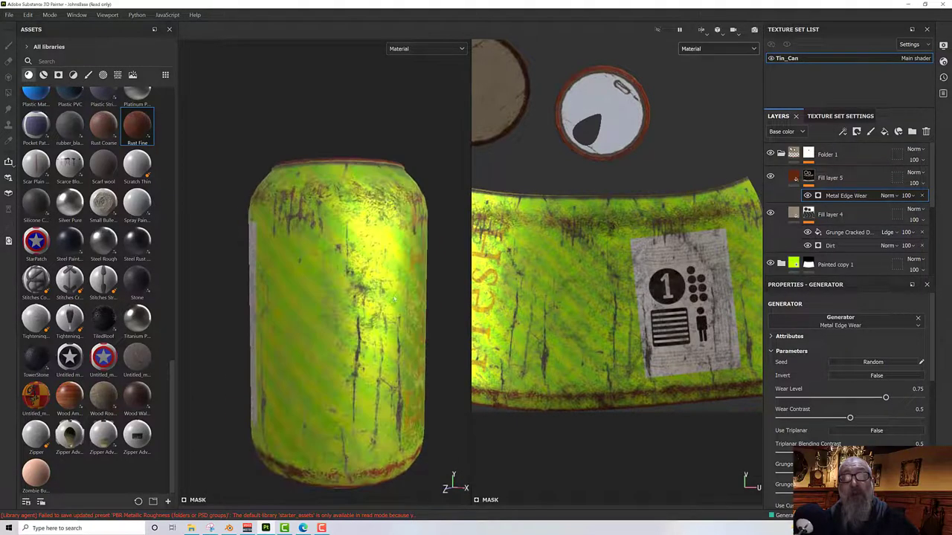
- Mute the Rust Color of Fill layer 5's Rust Fine material to the brown 663F2E
left_click(785, 177)
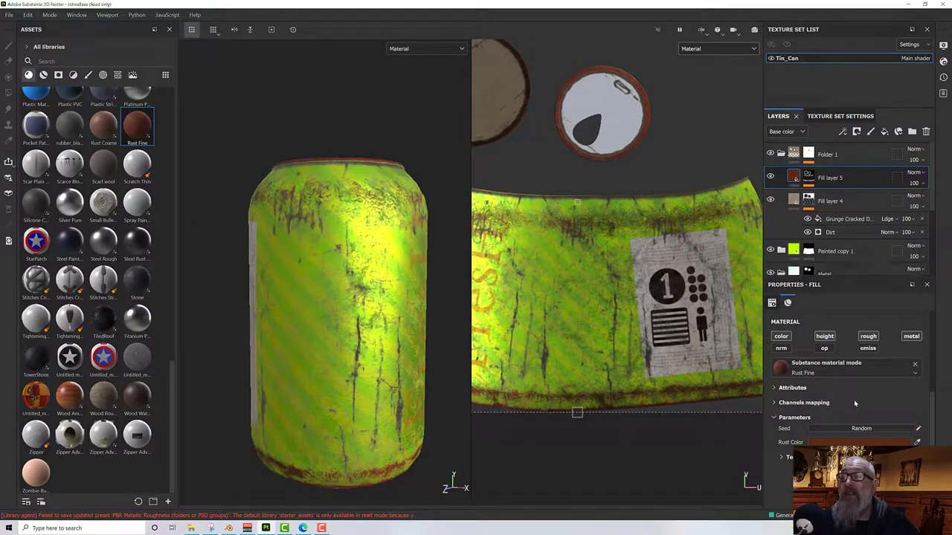
left_click(853, 444)
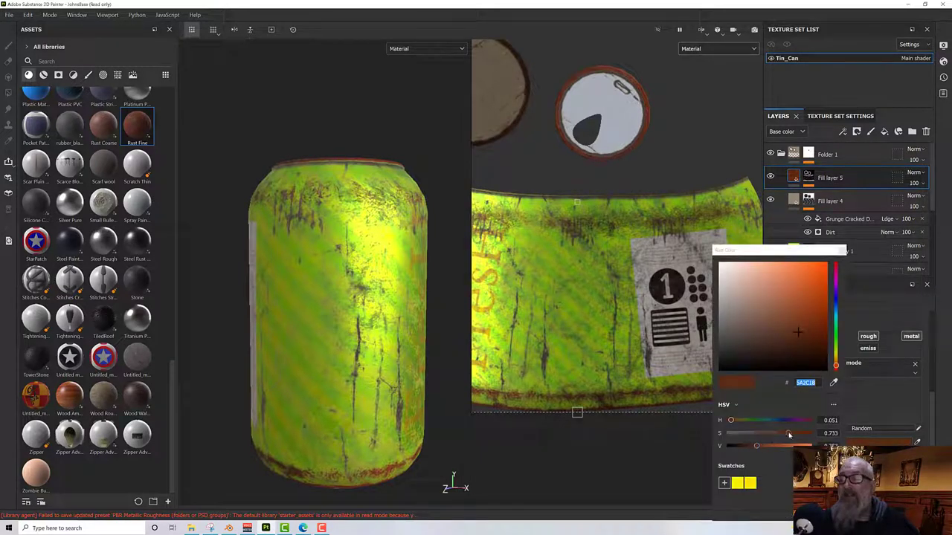
left_click_drag(789, 435, 778, 439)
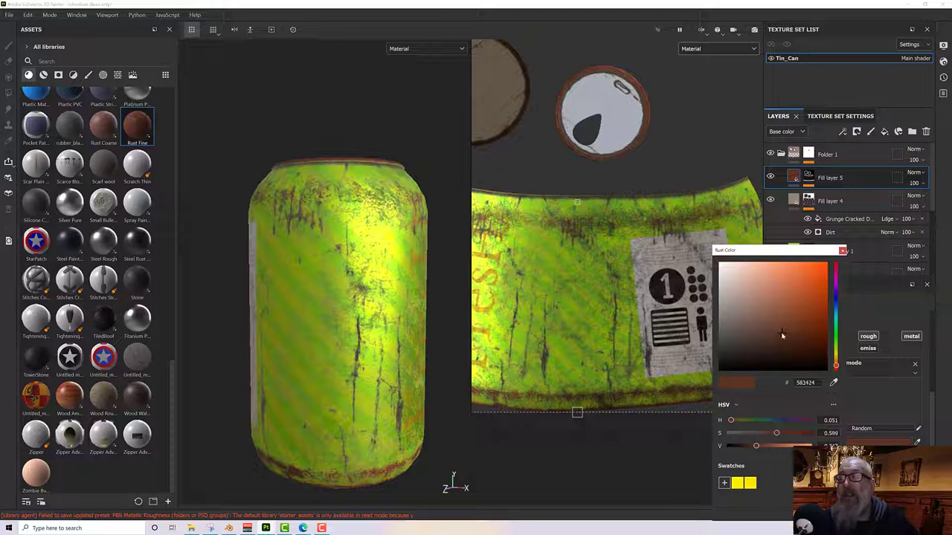
left_click_drag(779, 333, 777, 326)
left_click_drag(312, 283, 364, 315, "alt")
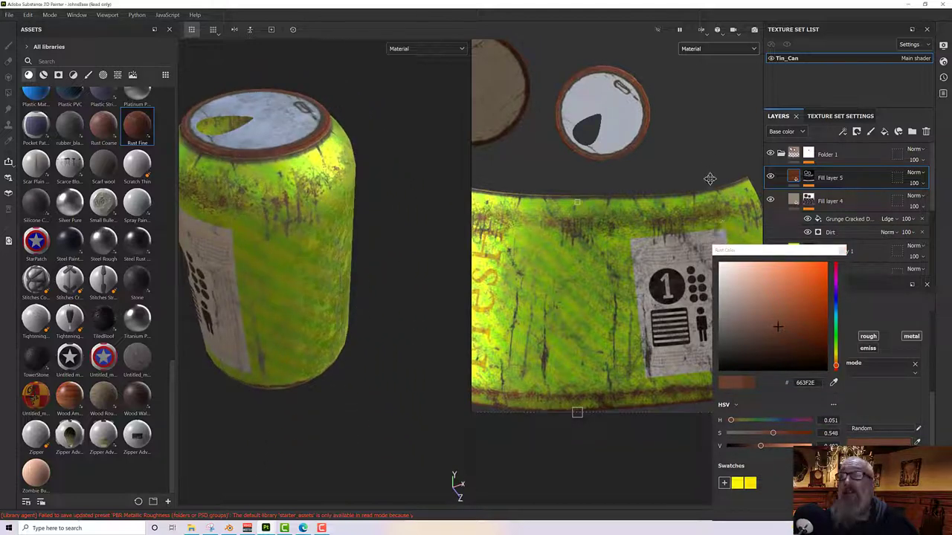
left_click_drag(342, 165, 326, 202, "alt")
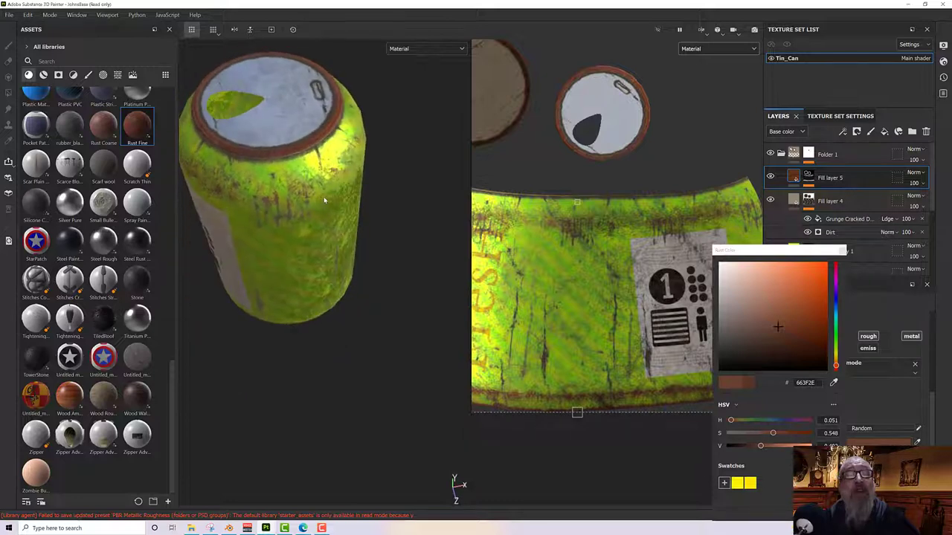
- Add a fill to Fill layer 5's mask above Metal Edge Wear and assign it the Grunge Stains Spots texture
left_click(808, 177)
right_click(809, 177)
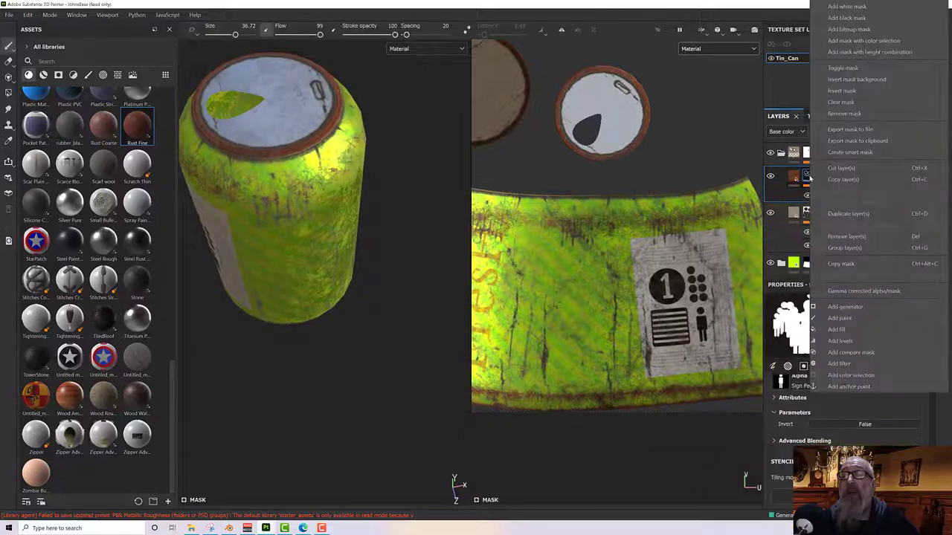
left_click(836, 329)
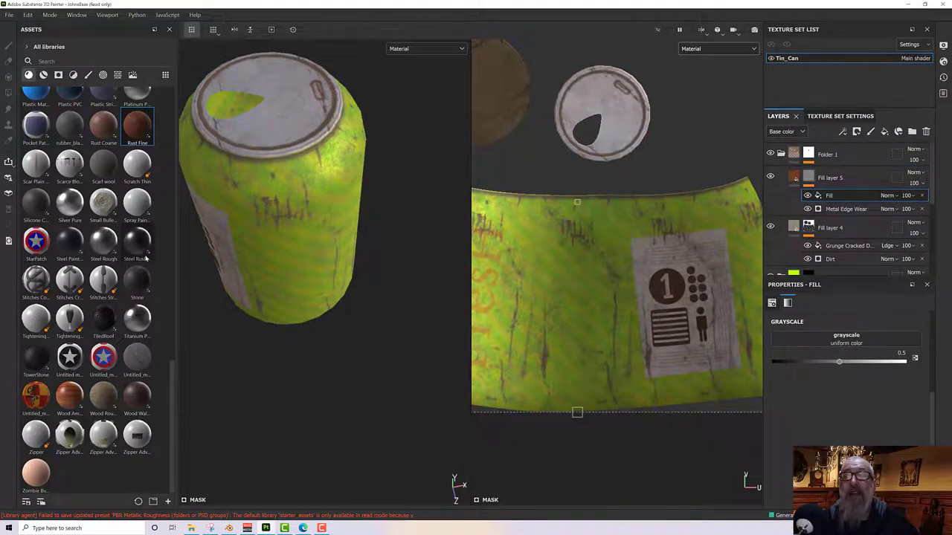
left_click(117, 74)
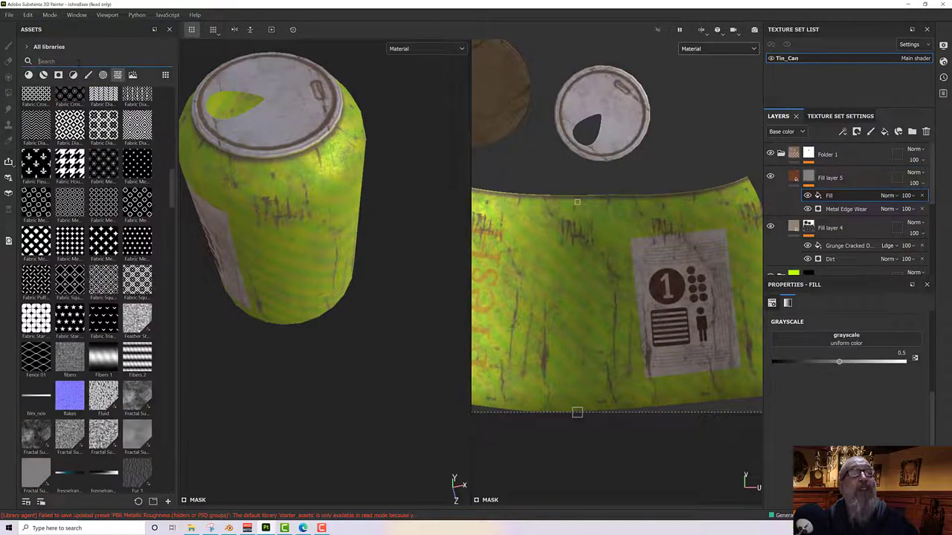
type("gru")
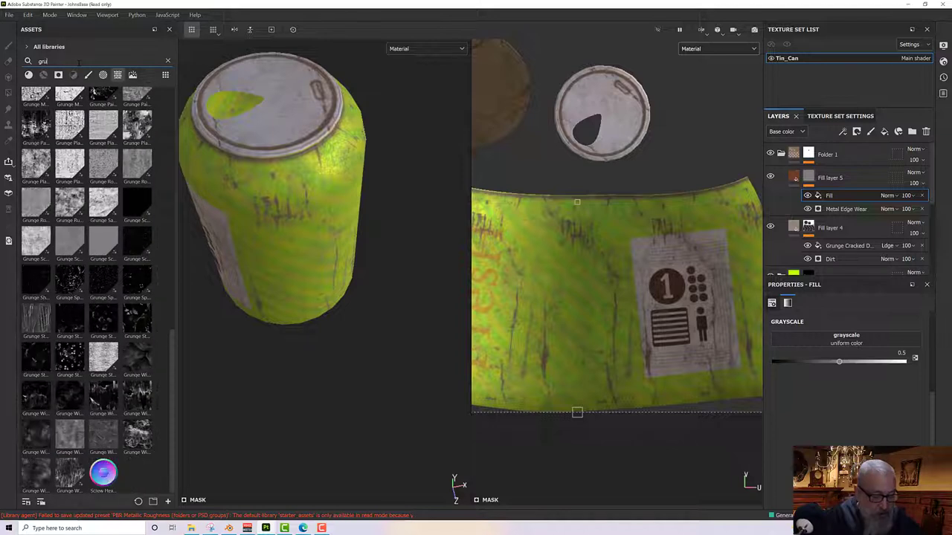
type("ng")
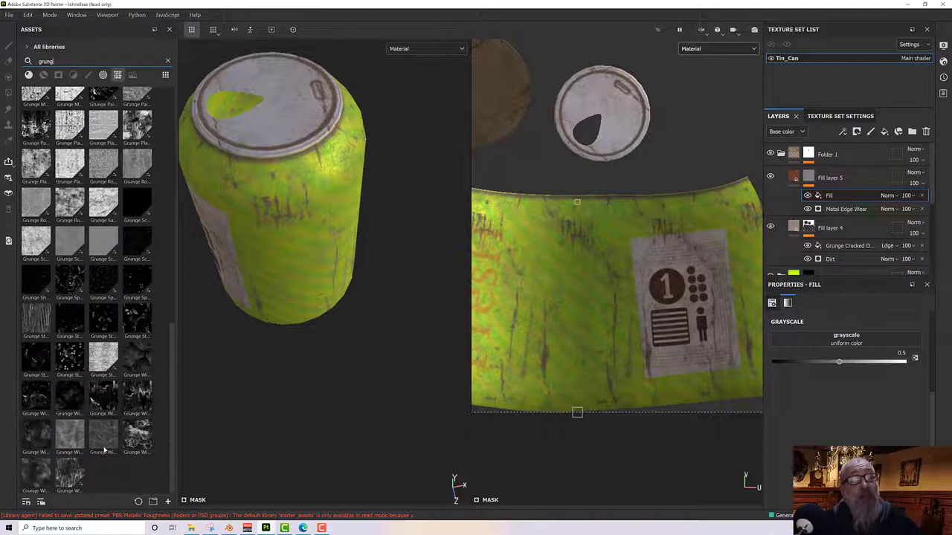
left_click_drag(75, 368, 808, 345)
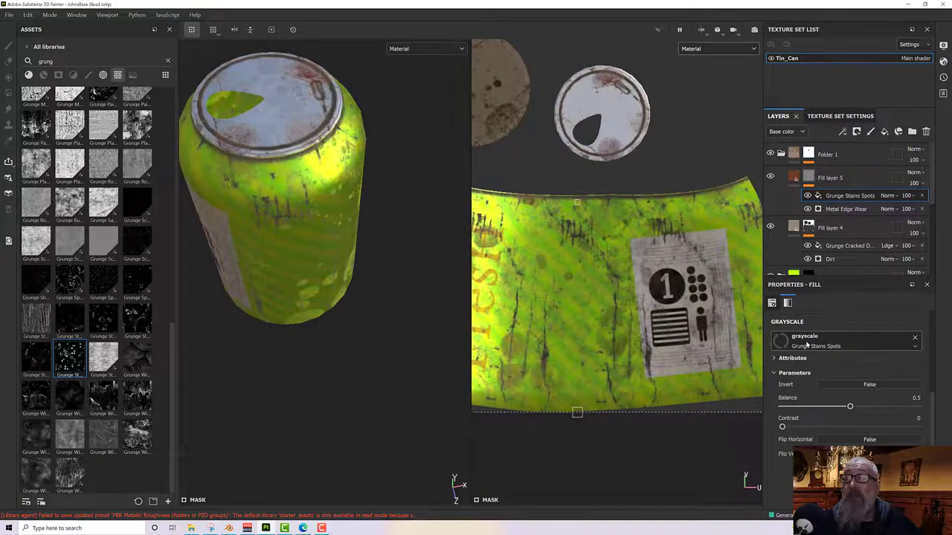
left_click_drag(328, 253, 364, 220, "alt")
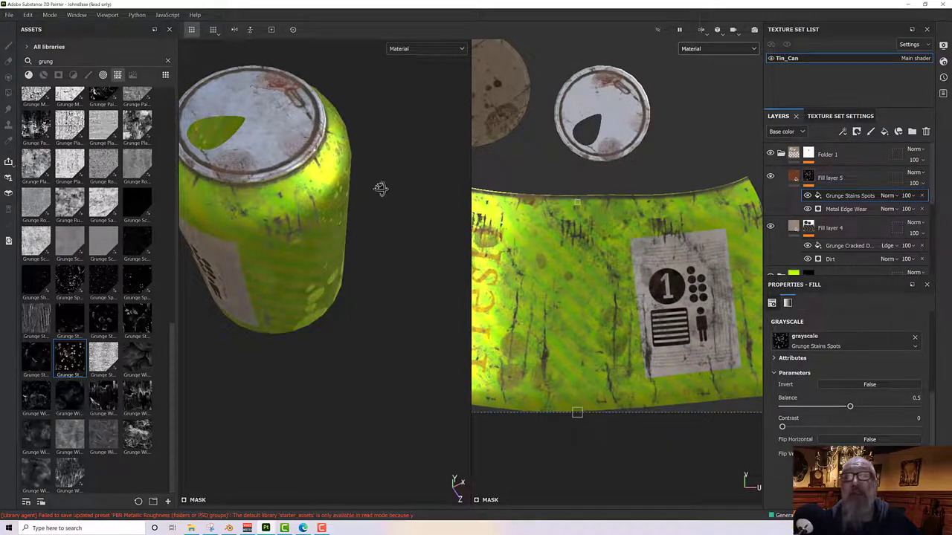
left_click_drag(380, 188, 368, 170, "alt")
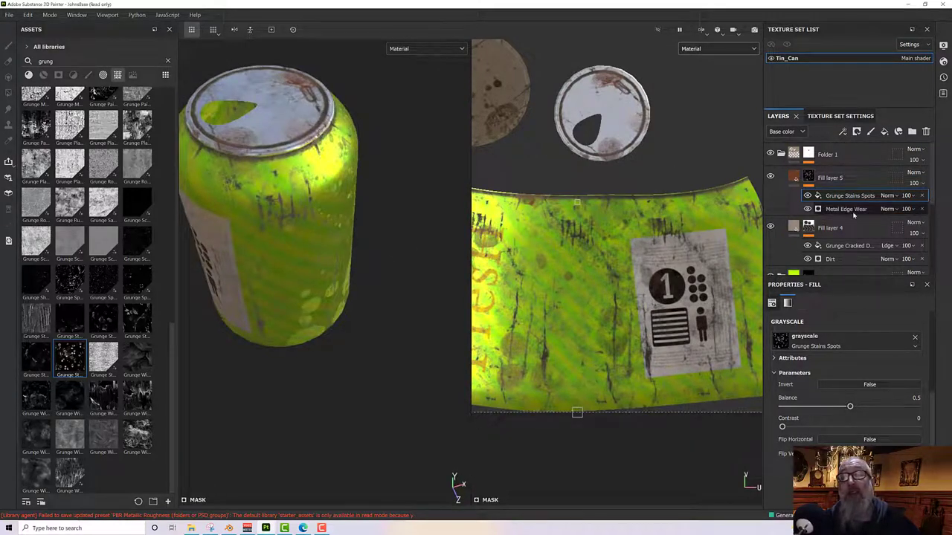
- Try the Linear dodge (Add) blend mode for the Grunge Stains Spots fill
left_click(886, 196)
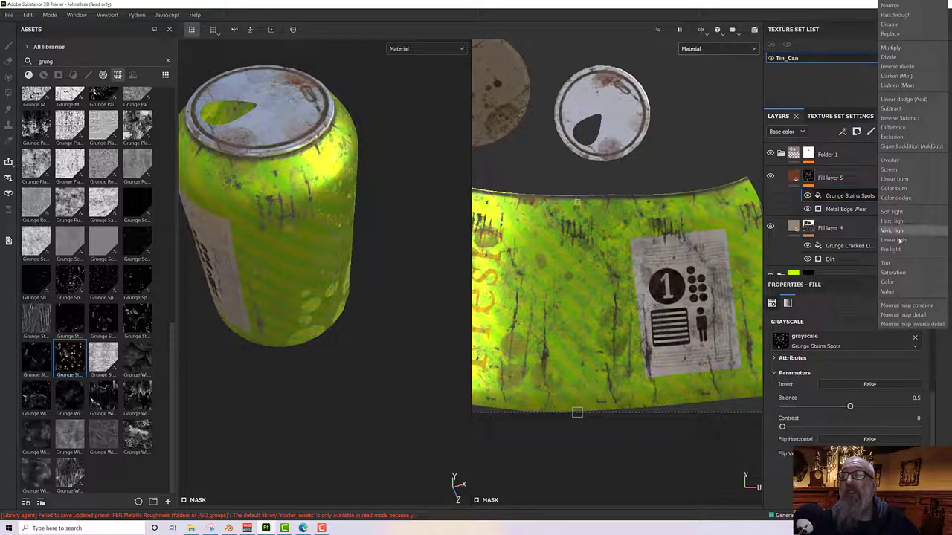
left_click(901, 99)
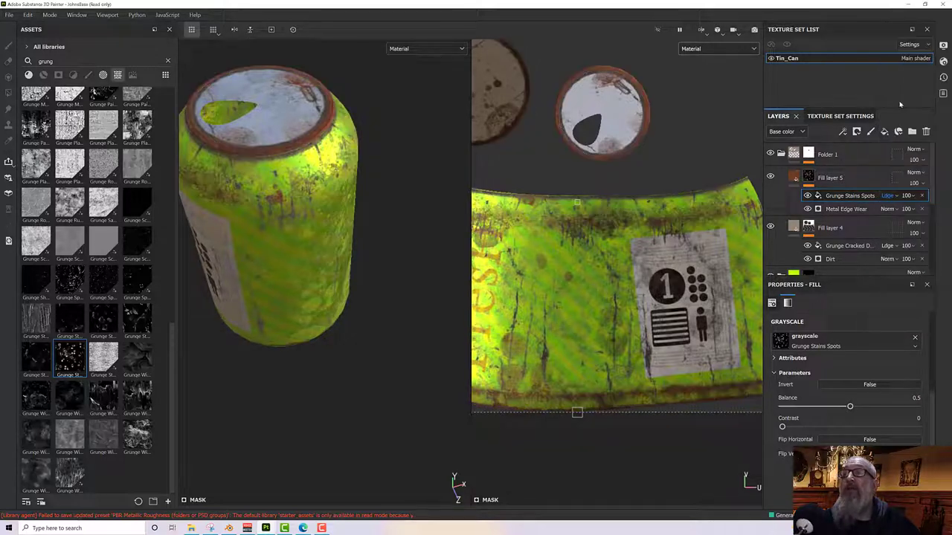
left_click_drag(386, 228, 372, 242, "alt")
- Set the Grunge Stains Spots fill's blend mode to Subtract and inspect the rust on the can's lid, side and base
left_click(890, 196)
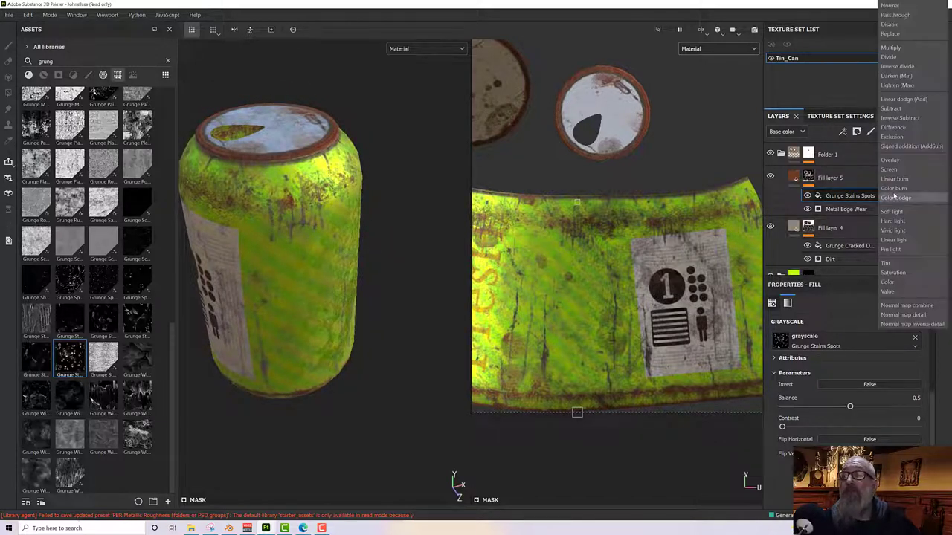
left_click(894, 110)
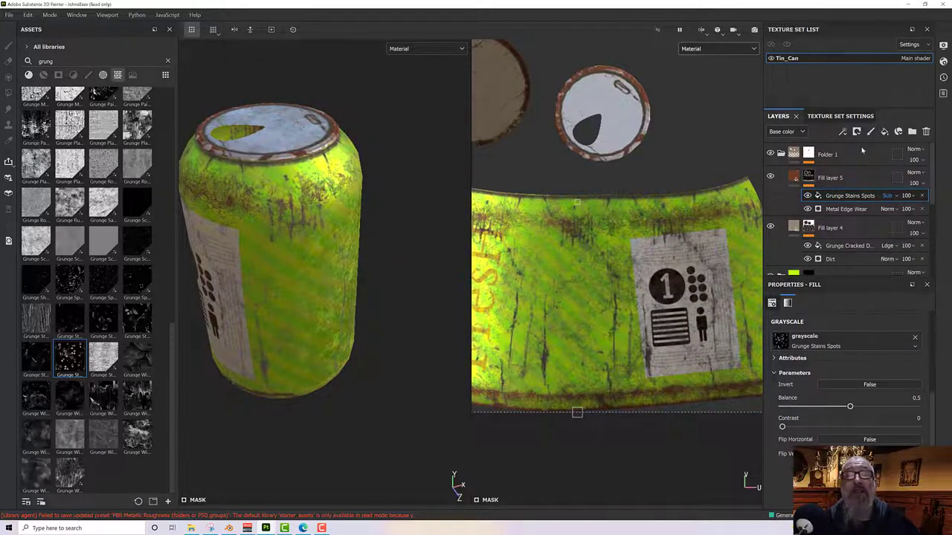
left_click_drag(375, 245, 322, 254, "alt")
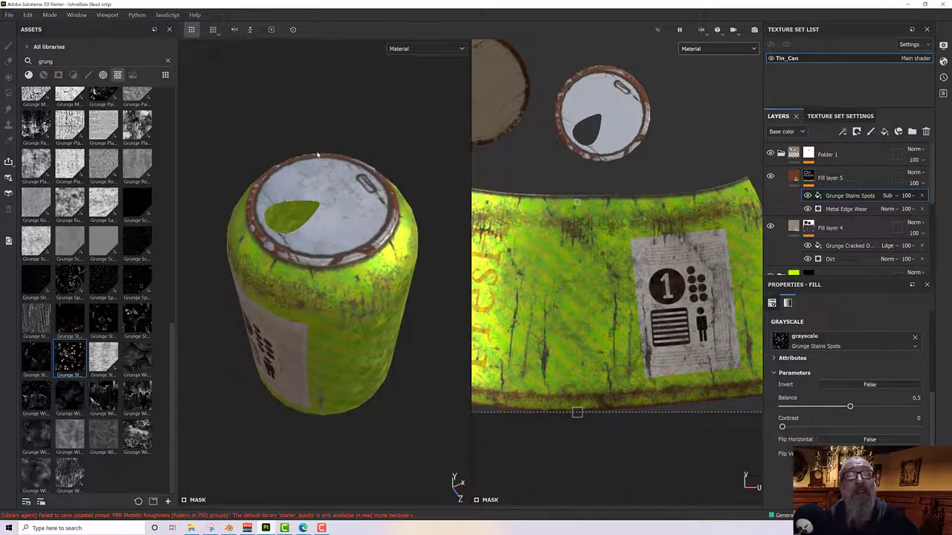
left_click_drag(318, 154, 334, 237, "alt")
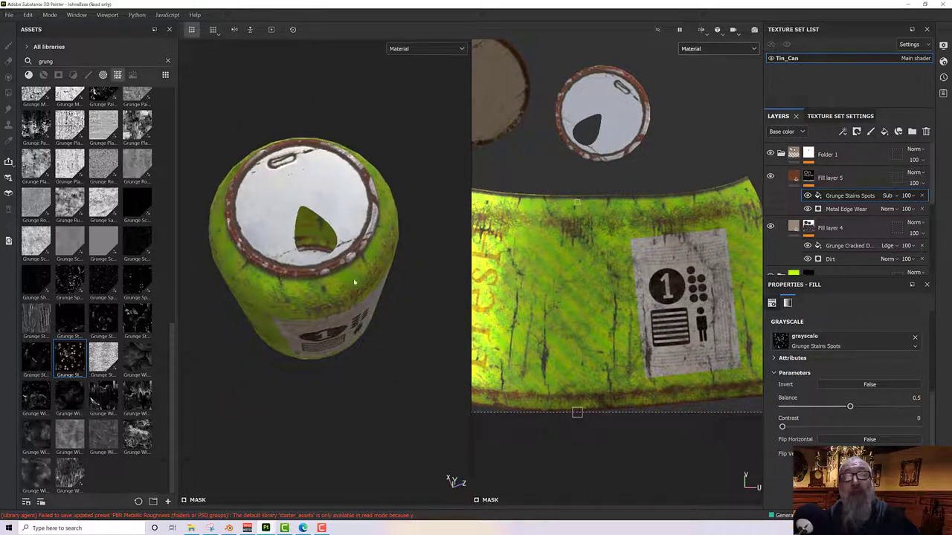
left_click_drag(334, 290, 384, 272, "alt")
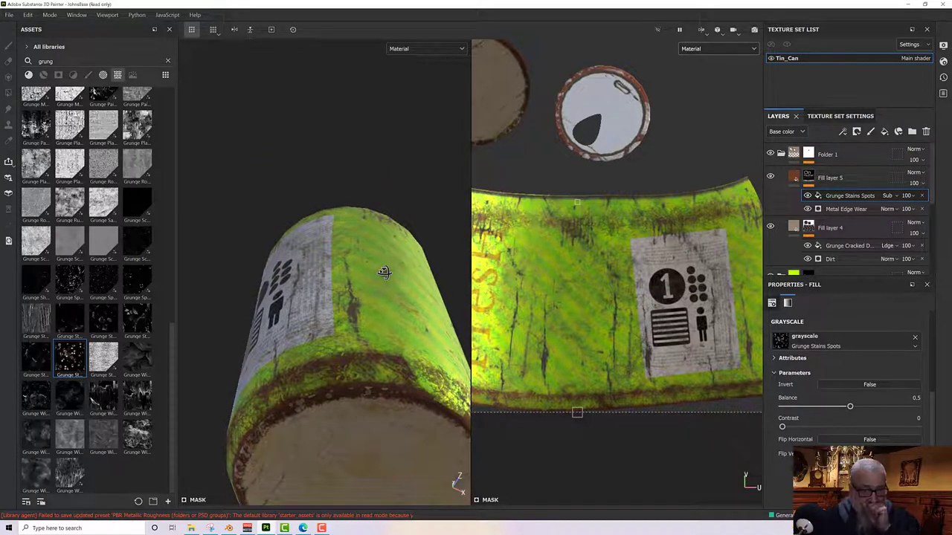
left_click_drag(412, 311, 325, 377, "alt")
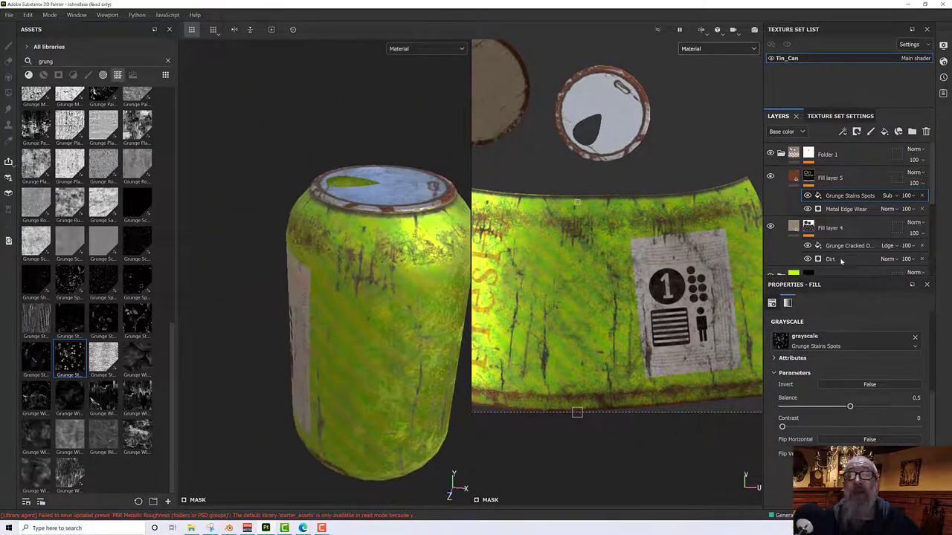
- Set the projection of the Grunge Stains Spots fill to Tri-planar projection and check the rust breakup around the can
scroll(821, 347, "up", 3)
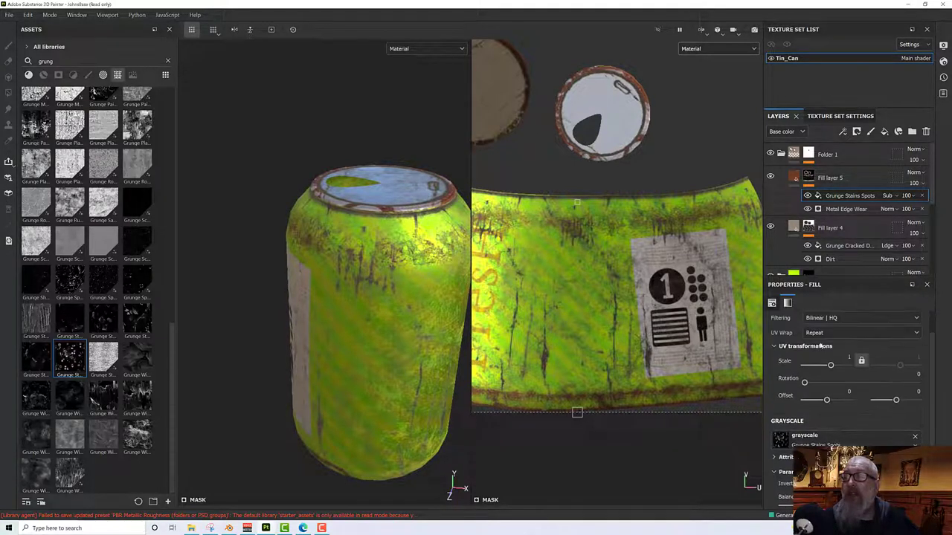
scroll(821, 346, "up", 1)
left_click(821, 337)
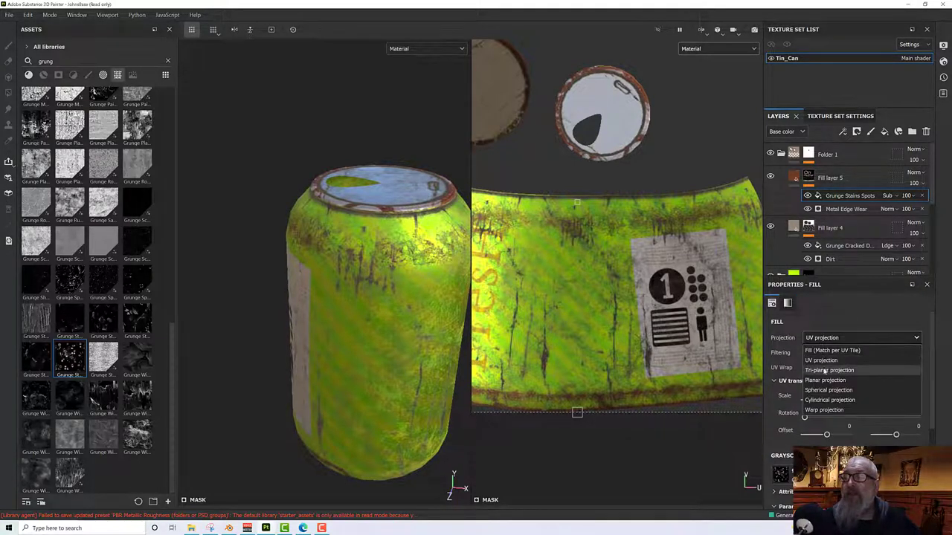
left_click(827, 370)
left_click_drag(438, 350, 416, 372, "alt")
scroll(329, 366, "up", 3)
scroll(330, 367, "down", 4)
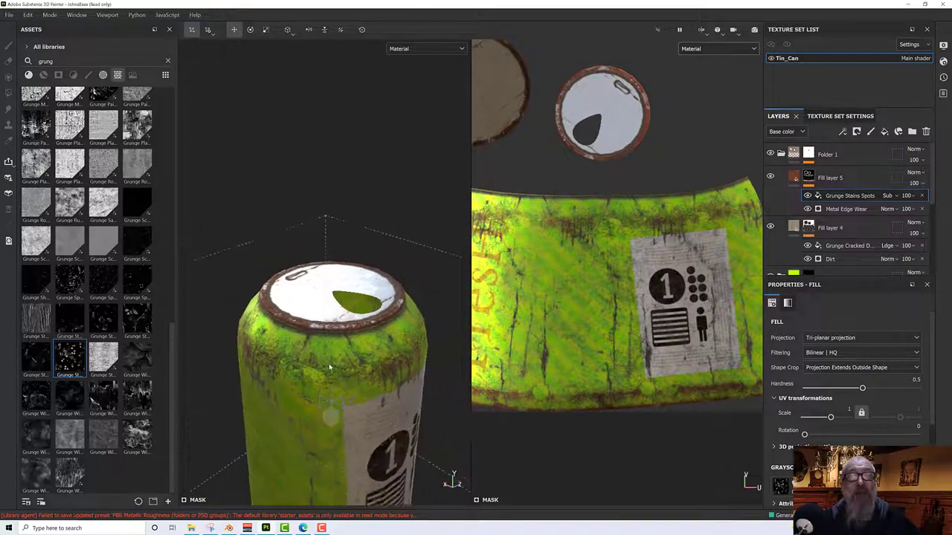
middle_click_drag(336, 334, 339, 267, "alt")
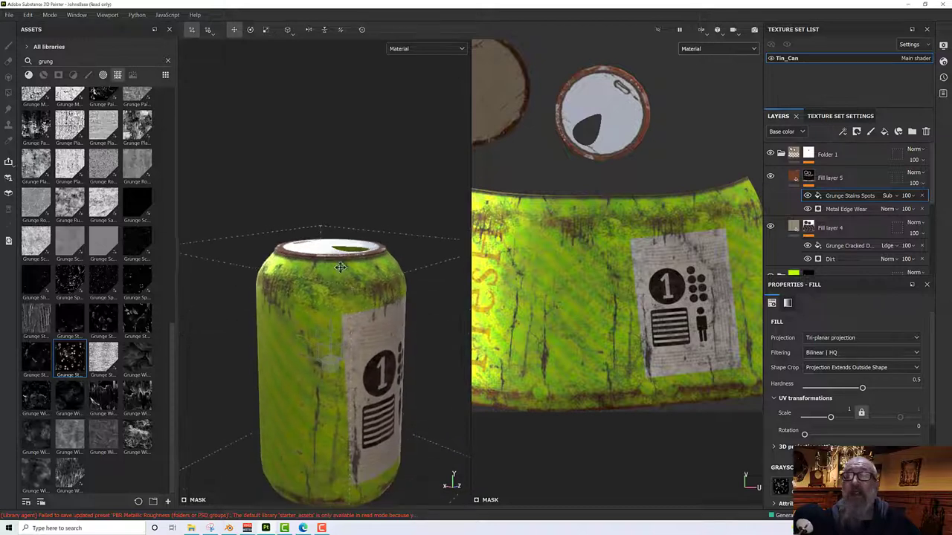
- Select Fill layer 5's Metal Edge Wear generator and inspect the rust and grunge on the FresH side of the can
left_click(846, 209)
left_click_drag(358, 394, 472, 349, "alt")
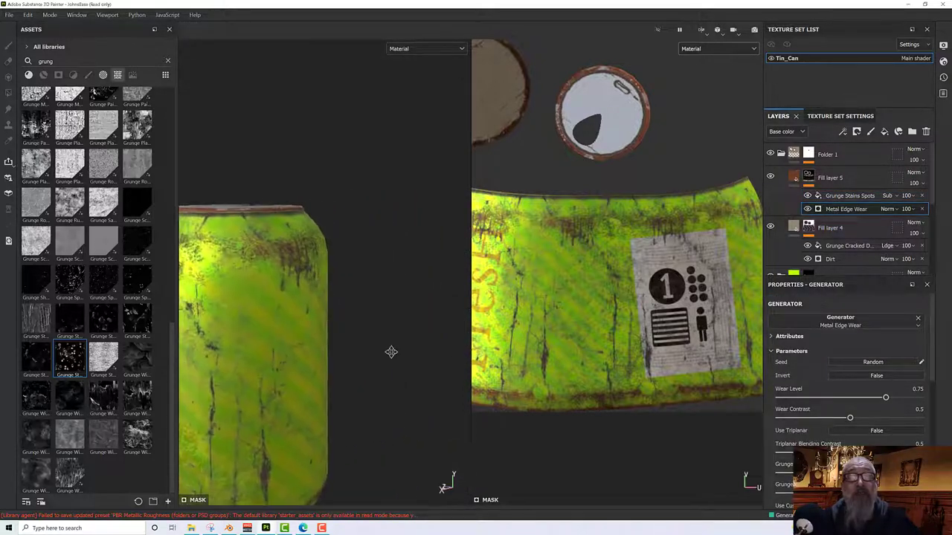
key("f")
middle_click_drag(424, 318, 417, 338, "alt")
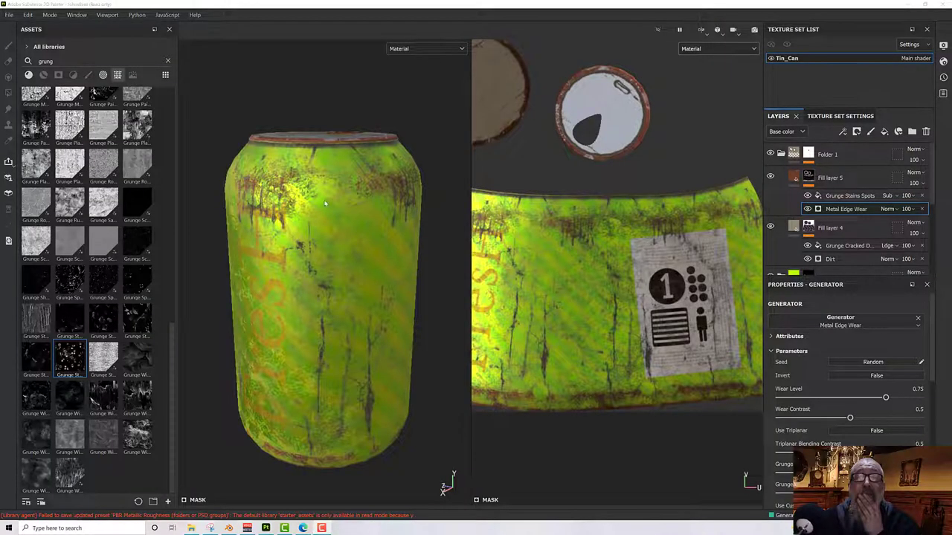
- Export the Tin_Can textures as 8-bit PNG files with the PBR Metallic Roughness_copy template and check them in the Can output folder
left_click(9, 14)
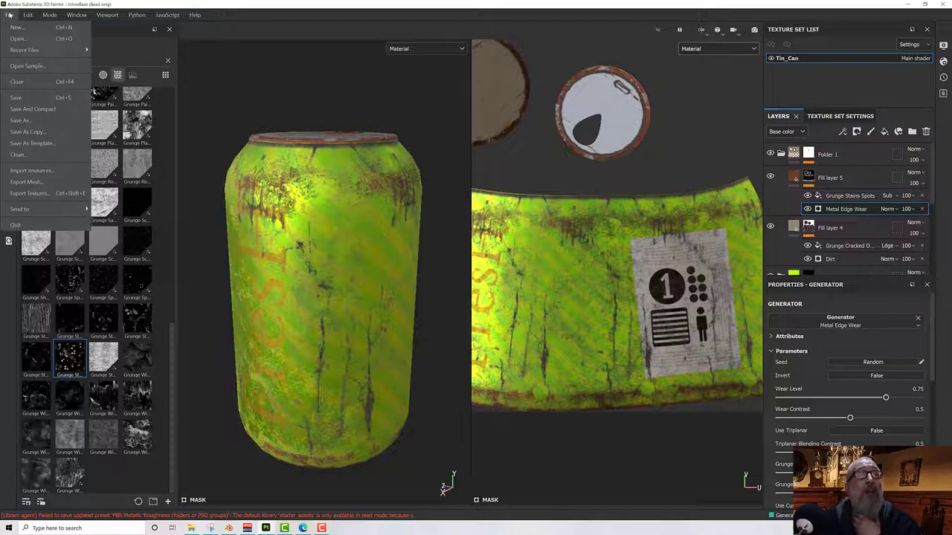
left_click(29, 193)
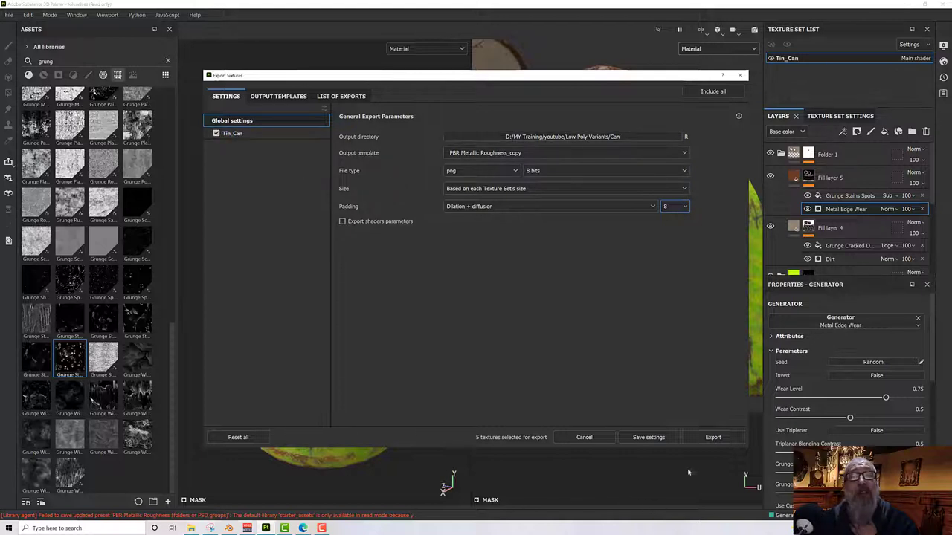
left_click(716, 438)
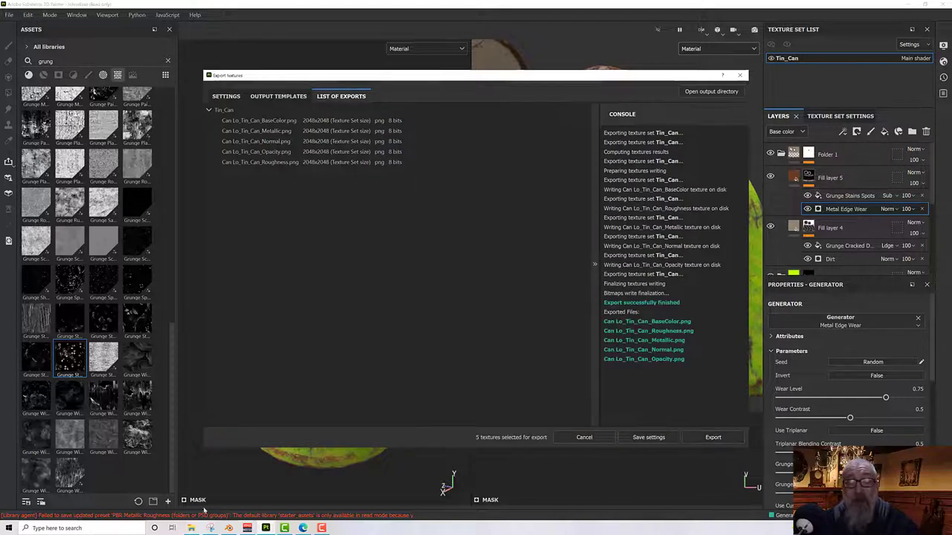
left_click(191, 528)
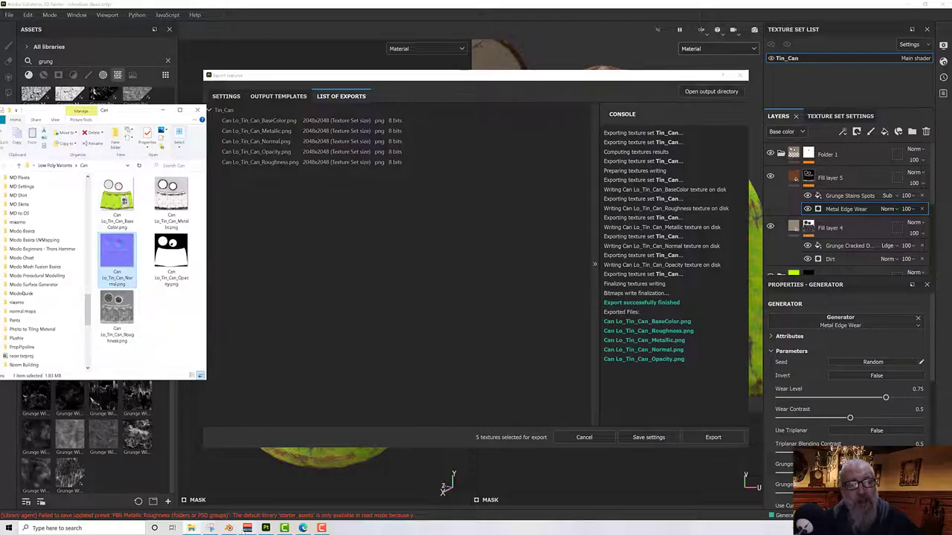
- Switch to Blender and reload the Can Lo_Tin_Can_BaseColor.png image used by the Tin_Can material
left_click(230, 528)
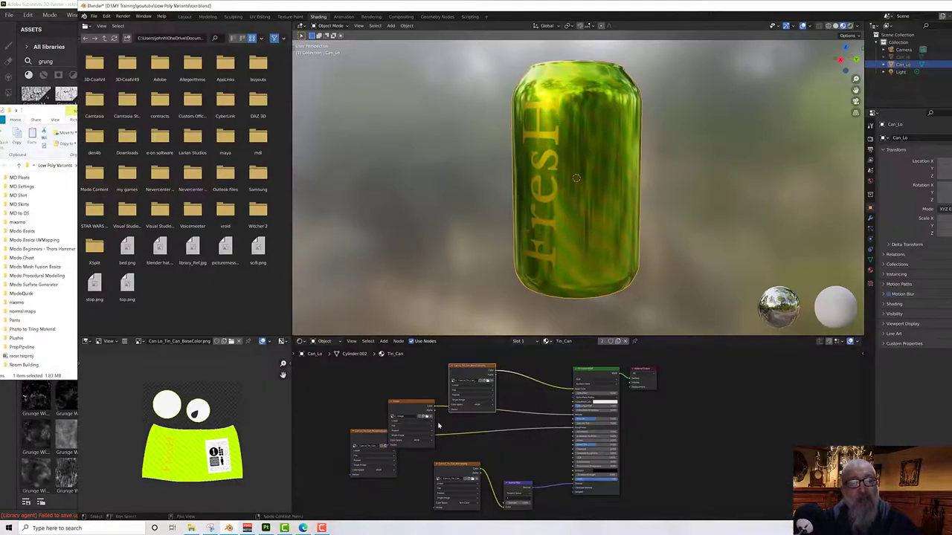
middle_click_drag(476, 382, 496, 364)
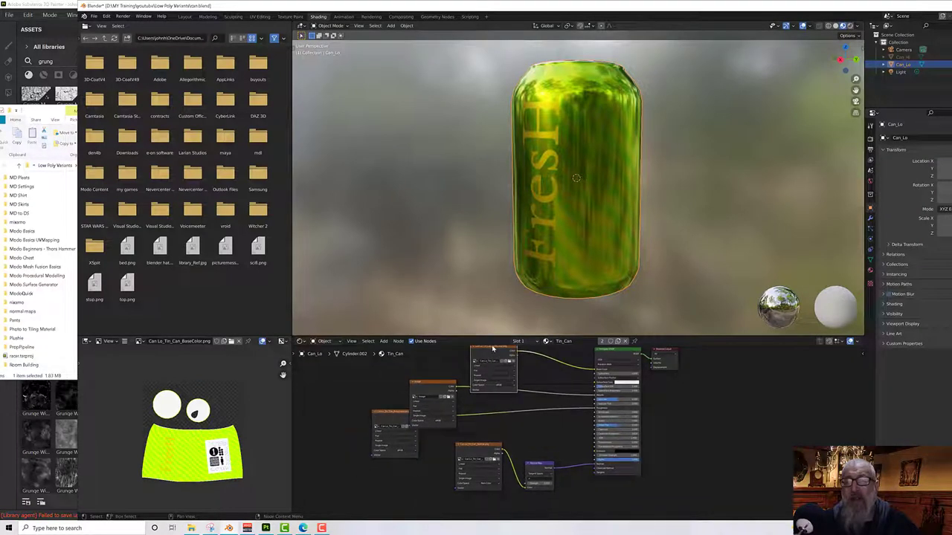
left_click(390, 411)
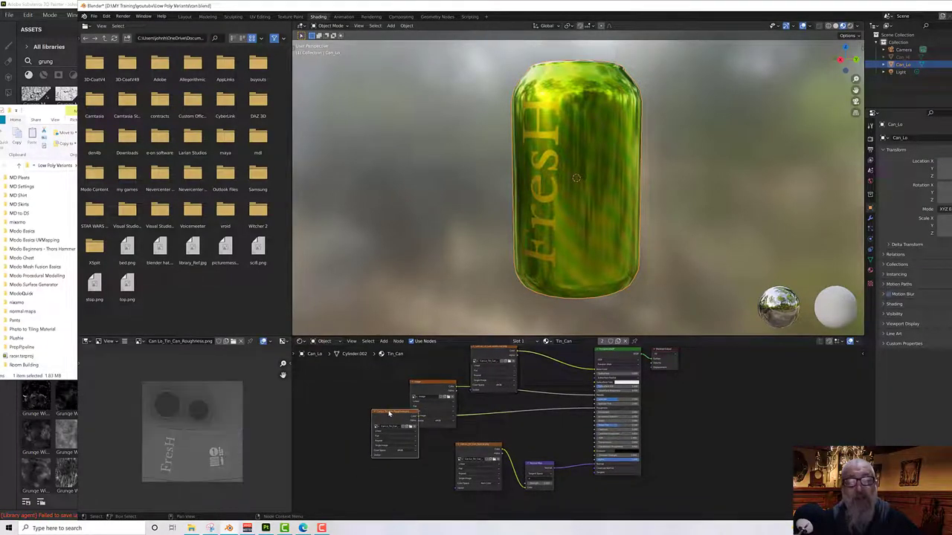
left_click(484, 450)
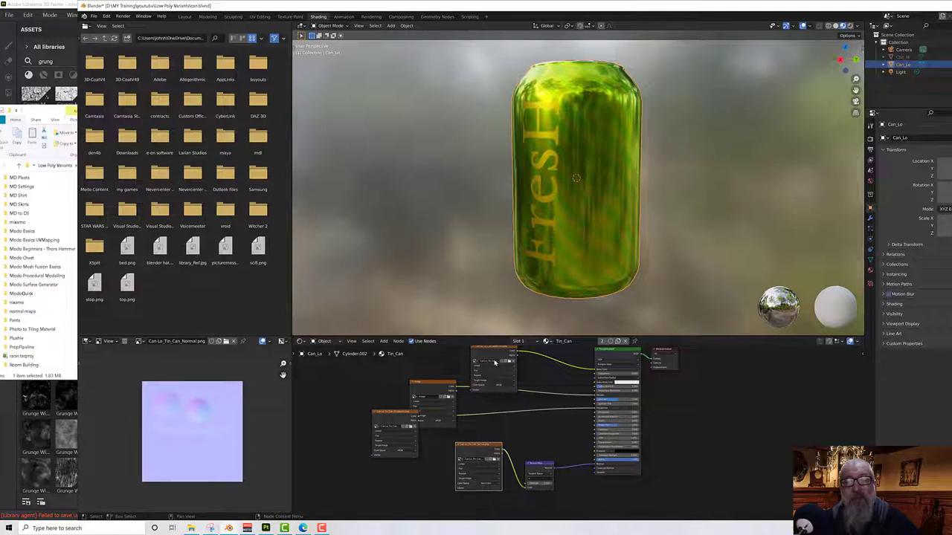
left_click(493, 351)
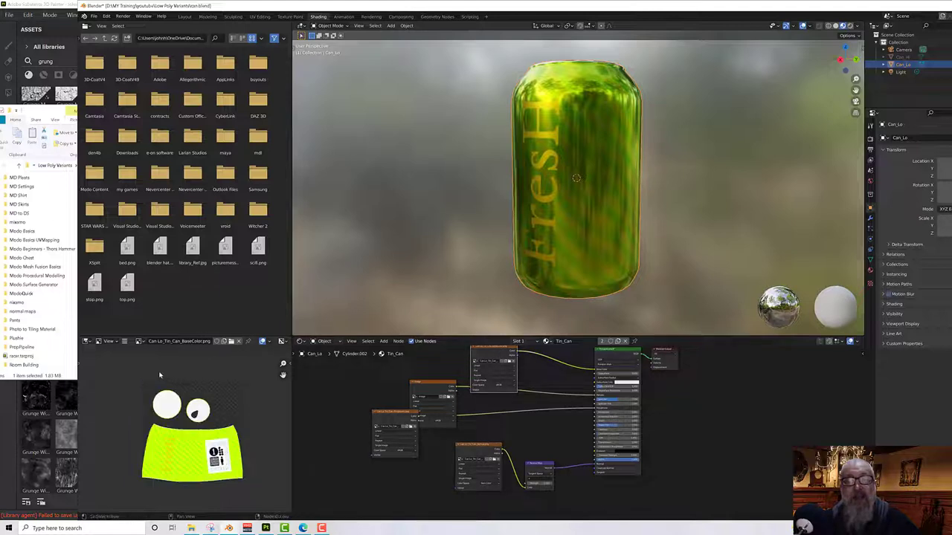
left_click(125, 341)
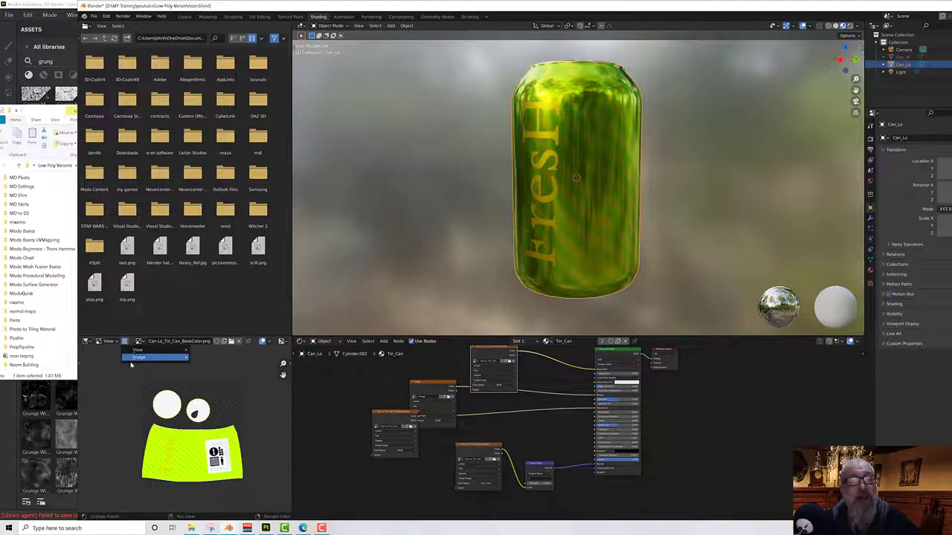
mouse_move(135, 360)
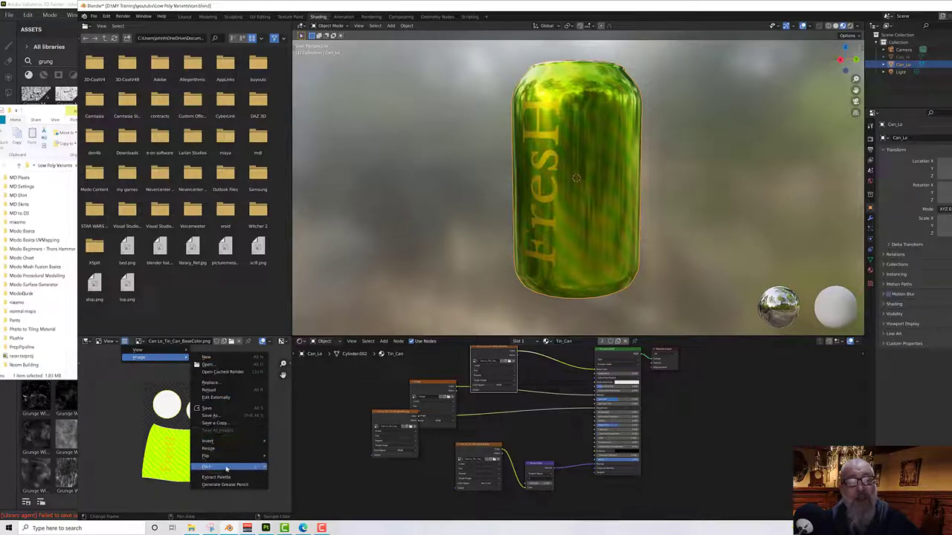
left_click(211, 390)
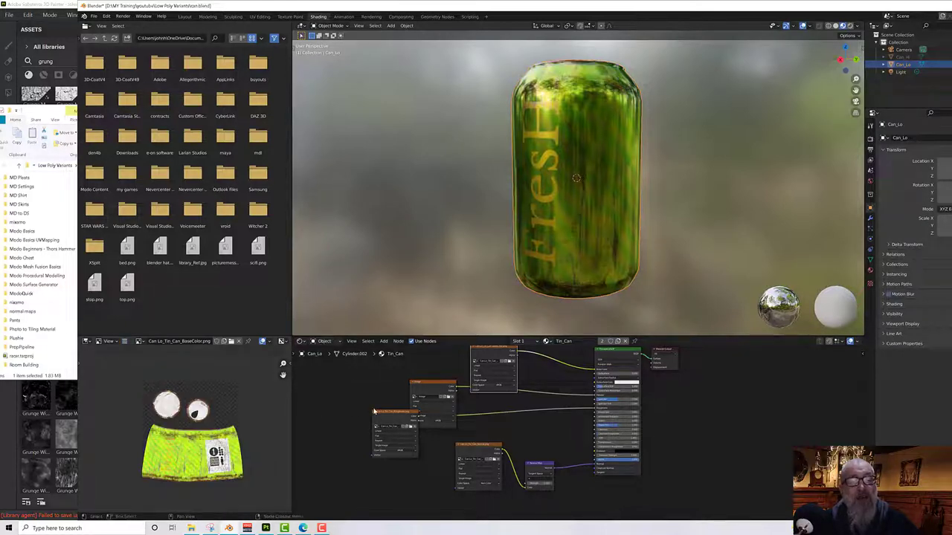
- Reload the metallic map held in the Tin_Can material's texture node named Image
left_click(420, 397)
left_click(125, 341)
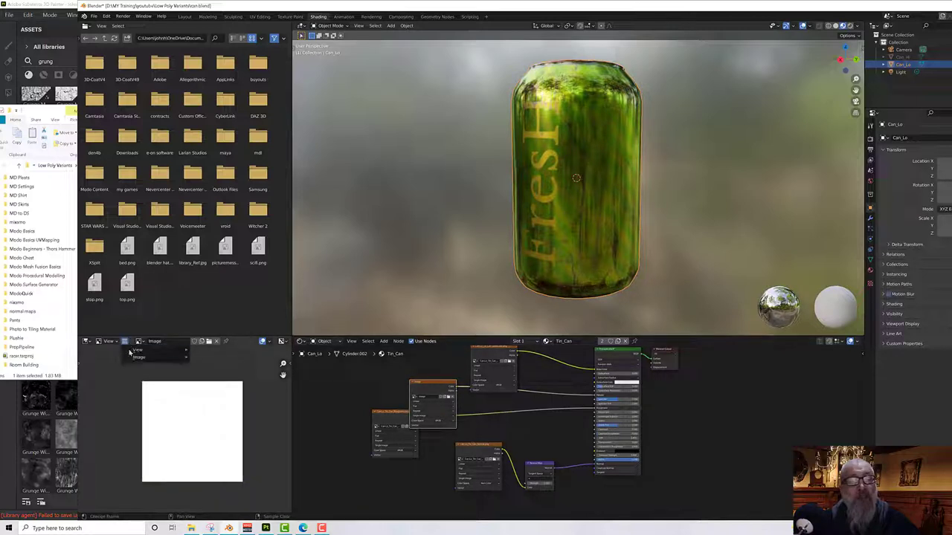
mouse_move(142, 358)
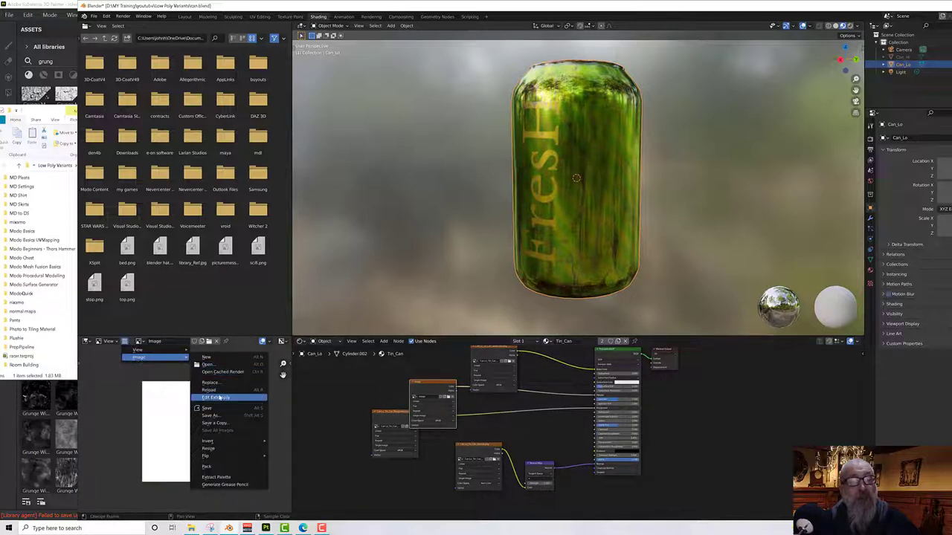
left_click(212, 391)
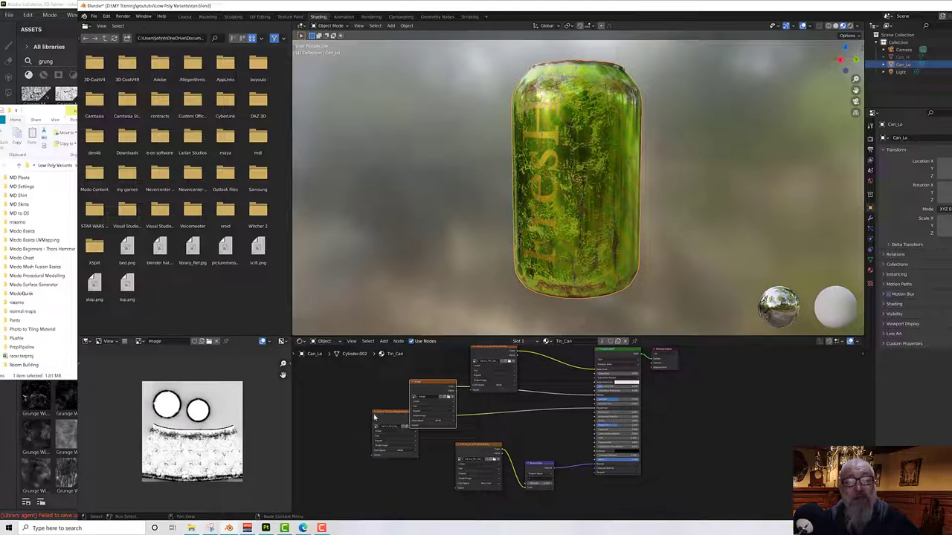
- Reload the Can Lo_Tin_Can_Roughness.png image from the material's roughness texture node
left_click(375, 417)
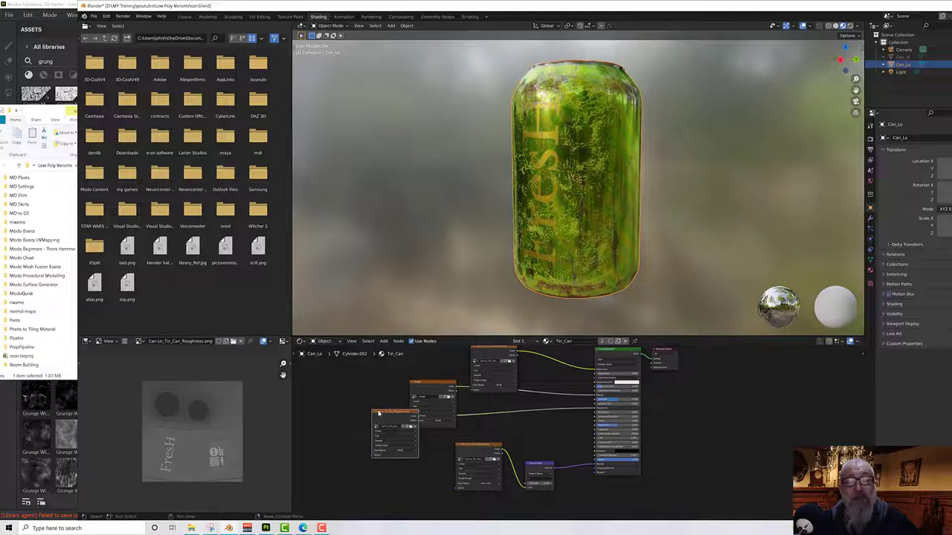
left_click(124, 341)
mouse_move(133, 354)
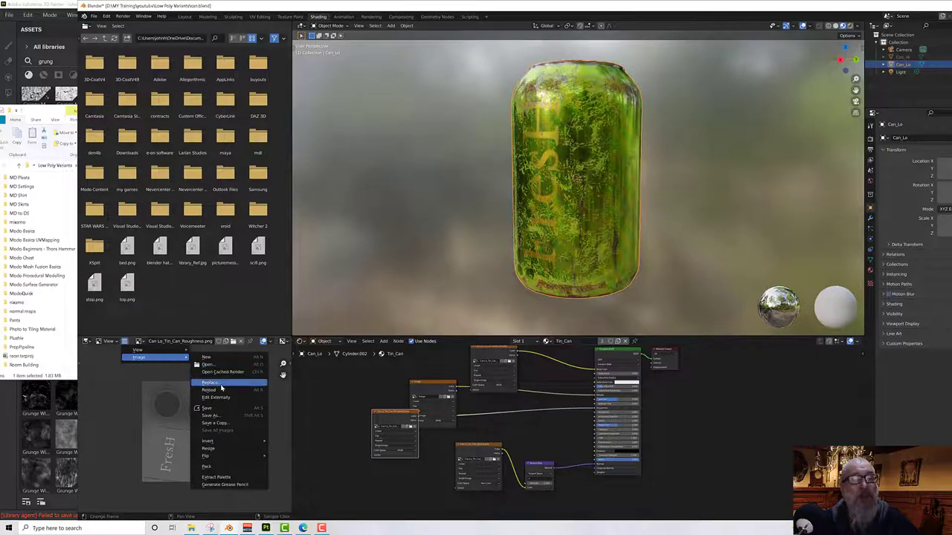
left_click(221, 390)
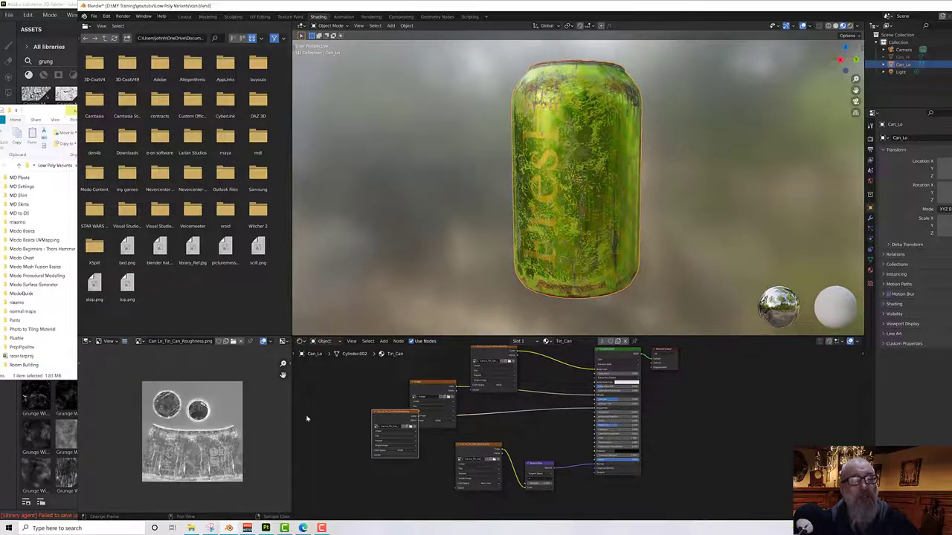
- Reload the Can Lo_Tin_Can_Normal.png image from the normal texture node and examine the map up close
left_click(462, 444)
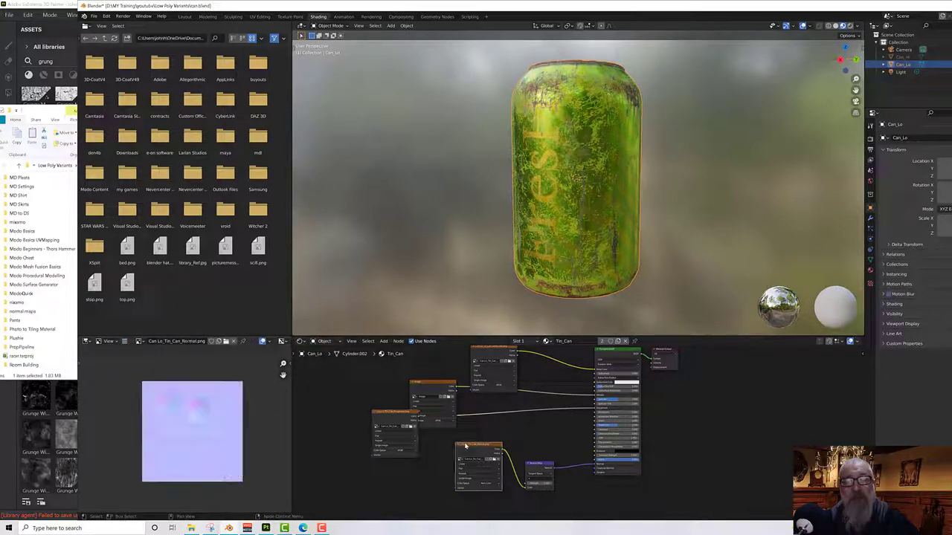
left_click(126, 342)
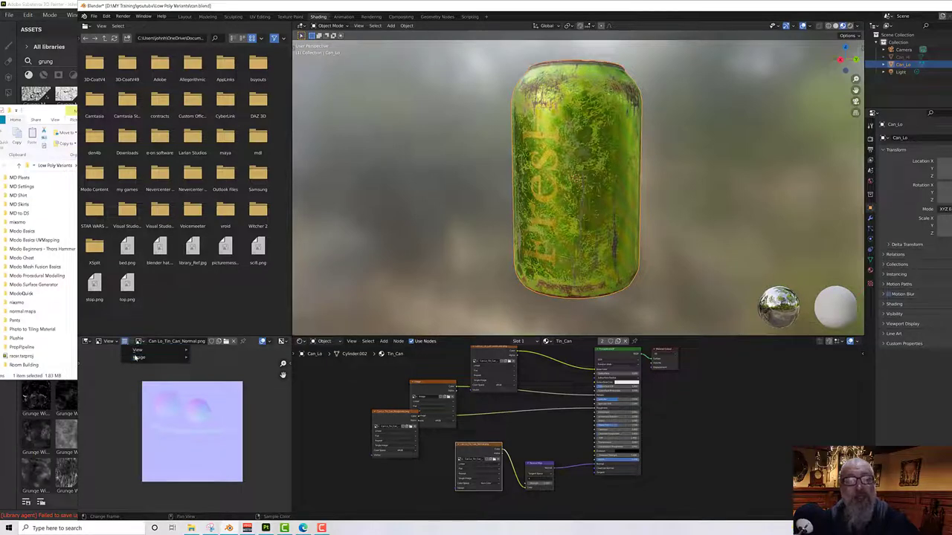
mouse_move(135, 357)
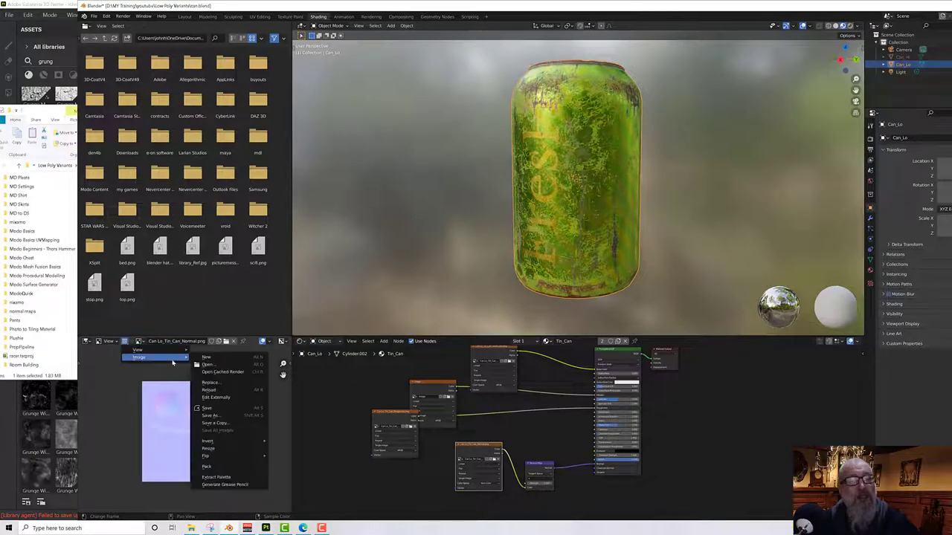
left_click(215, 397)
scroll(185, 423, "up", 4)
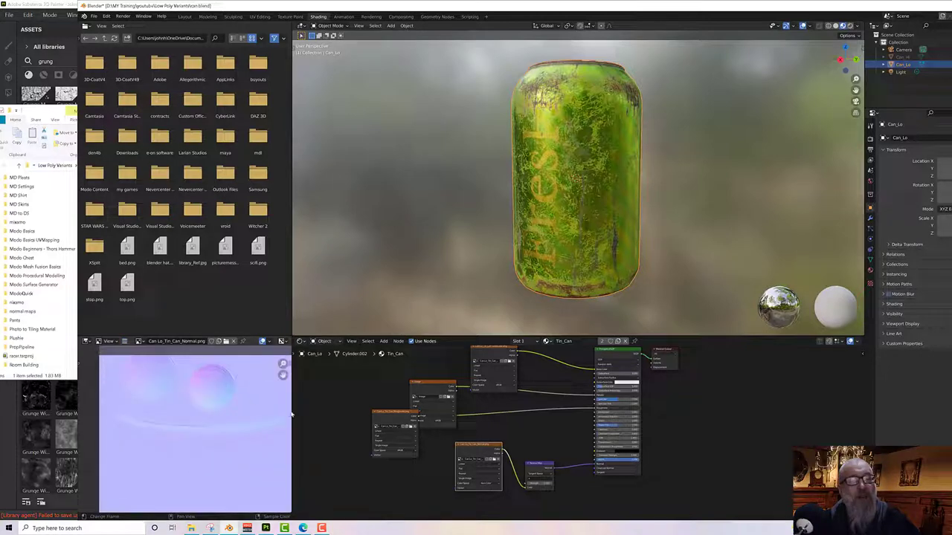
scroll(461, 446, "down", 3)
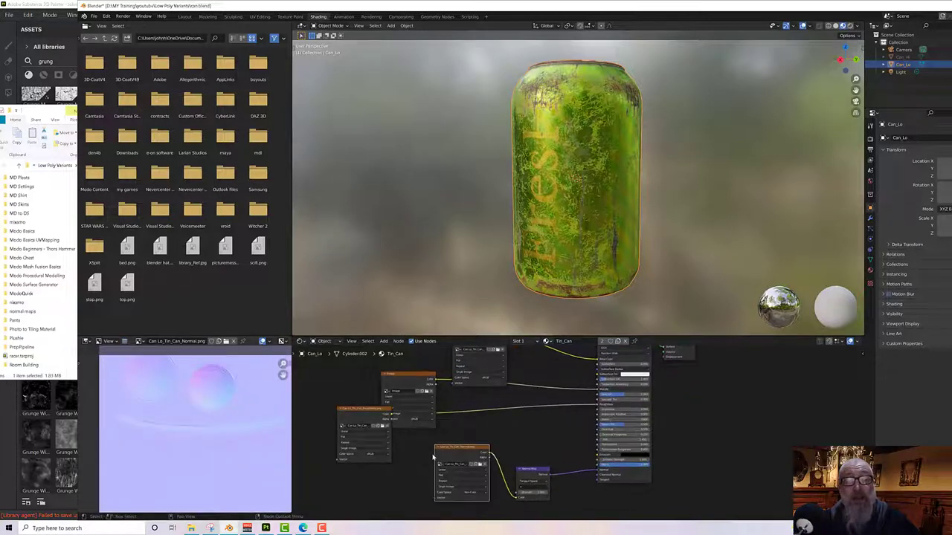
- Set the 3D viewport to Rendered shading and inspect the updated dirt and rust textures around the can's lid and sides
middle_click_drag(540, 245, 628, 224)
left_click(564, 235)
scroll(629, 225, "up", 2)
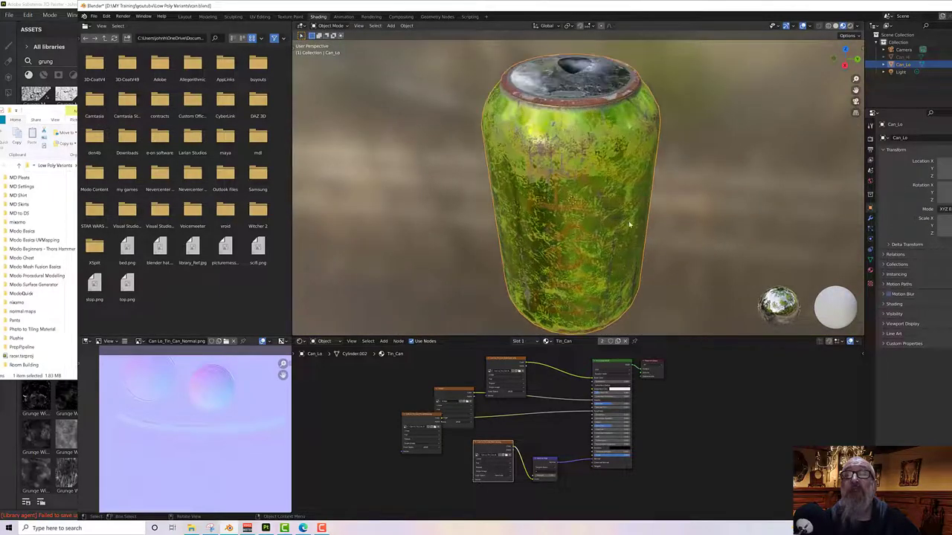
left_click(850, 26)
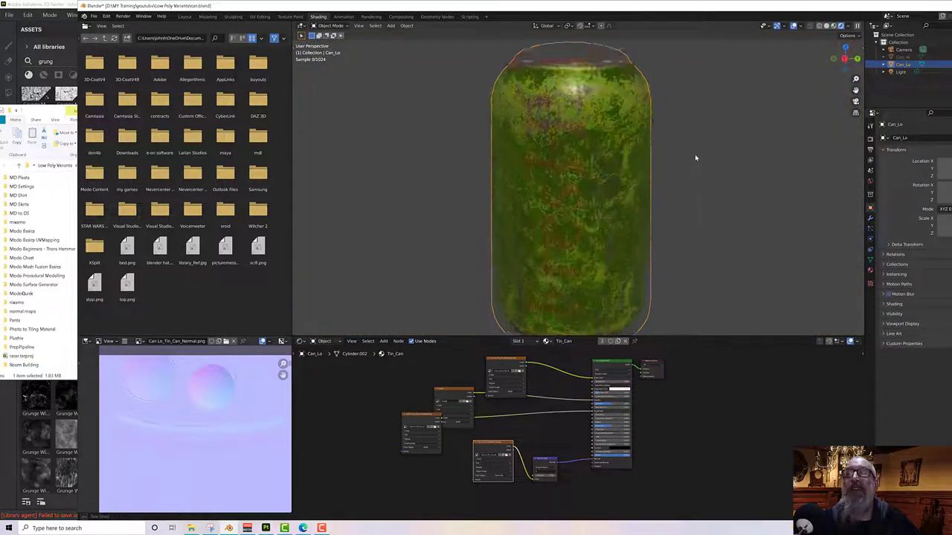
middle_click_drag(694, 161, 533, 178)
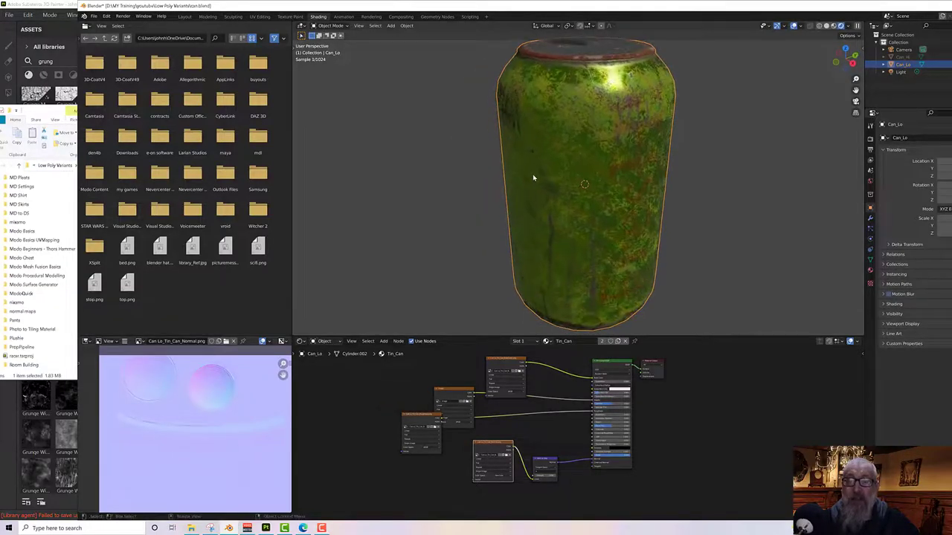